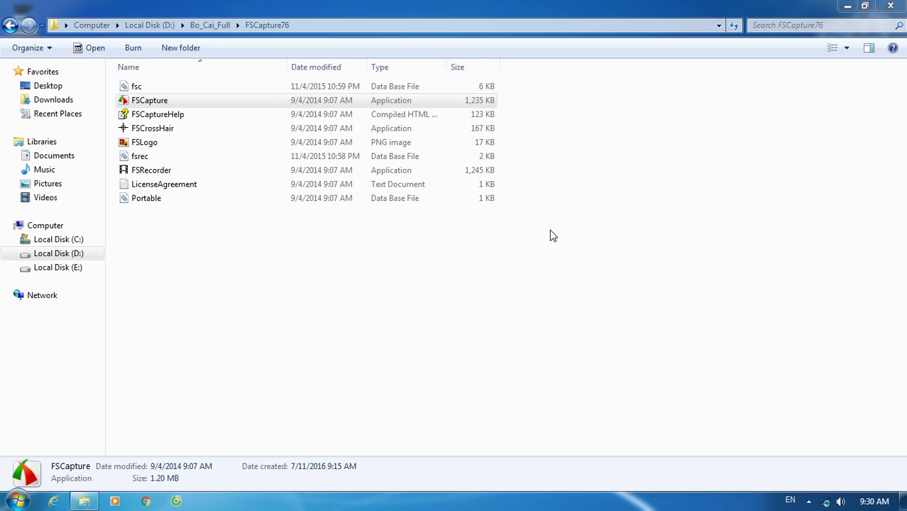
click(825, 501)
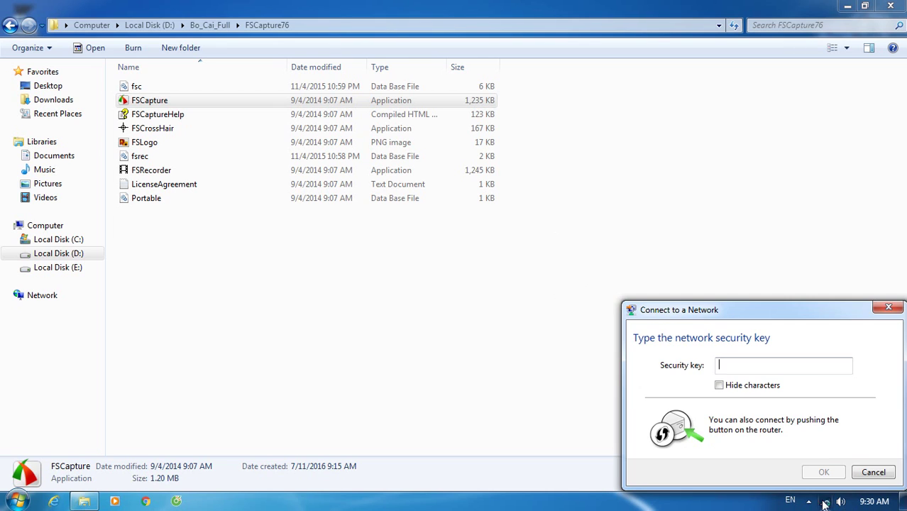
click(874, 472)
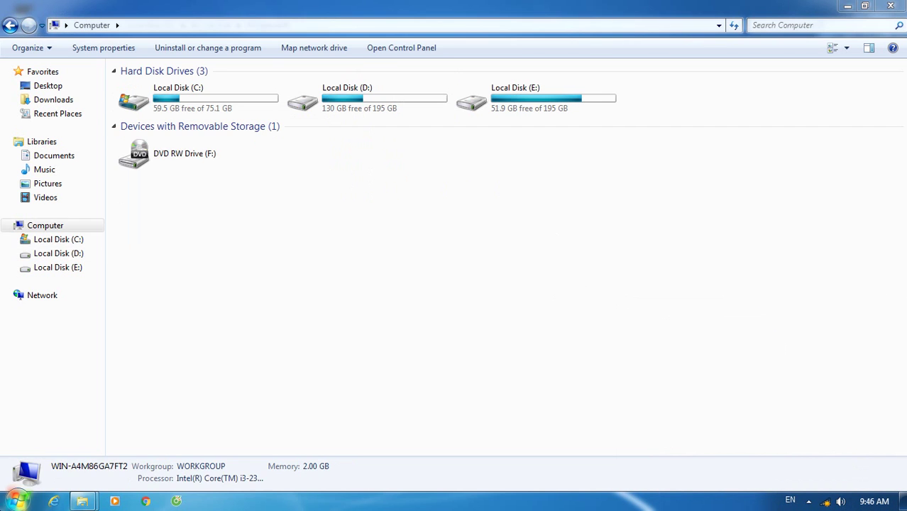
Close all open Windows Explorer windows.
click(17, 502)
right_click(83, 501)
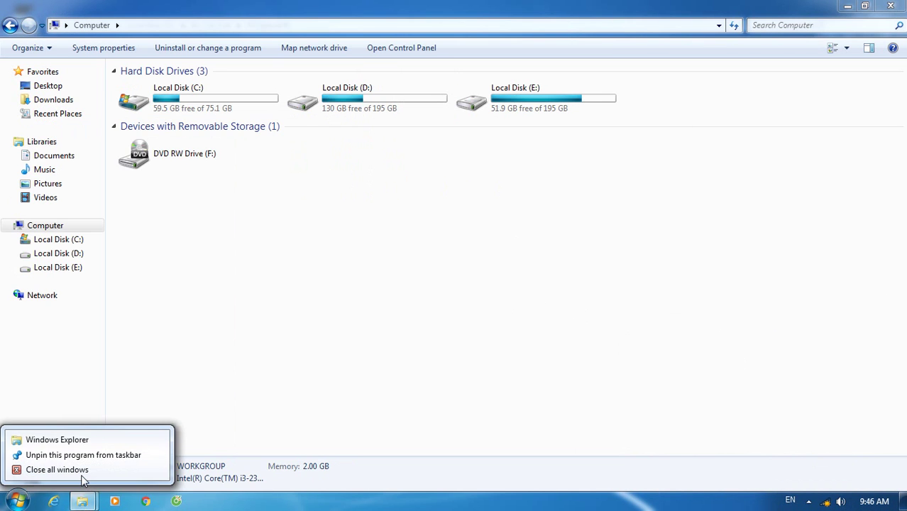
click(82, 471)
Launch I_RAS C from the installed programs and open the design file tong_hung.dgn in e:\bandoht.
click(17, 501)
click(39, 441)
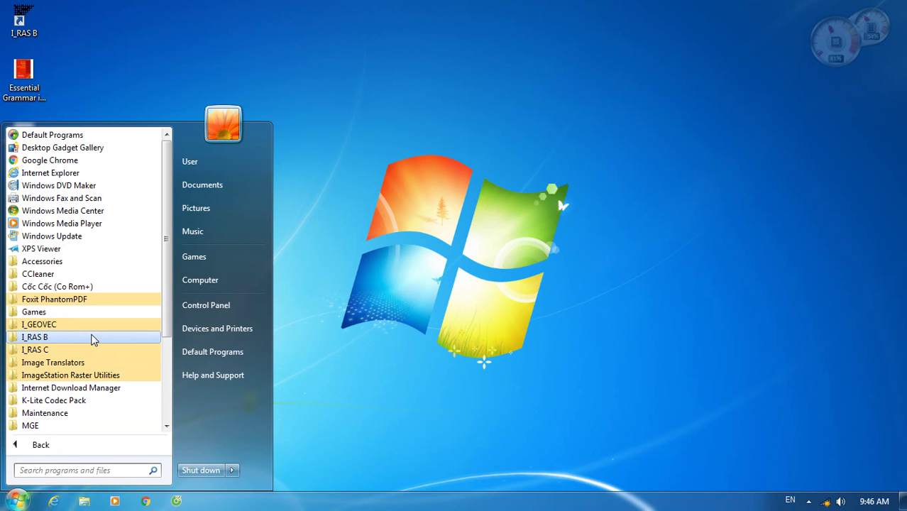
click(71, 350)
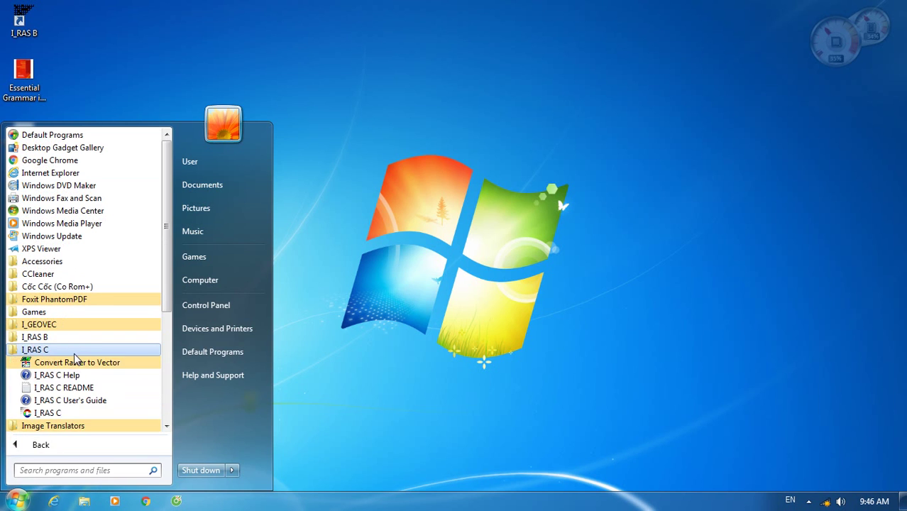
click(60, 413)
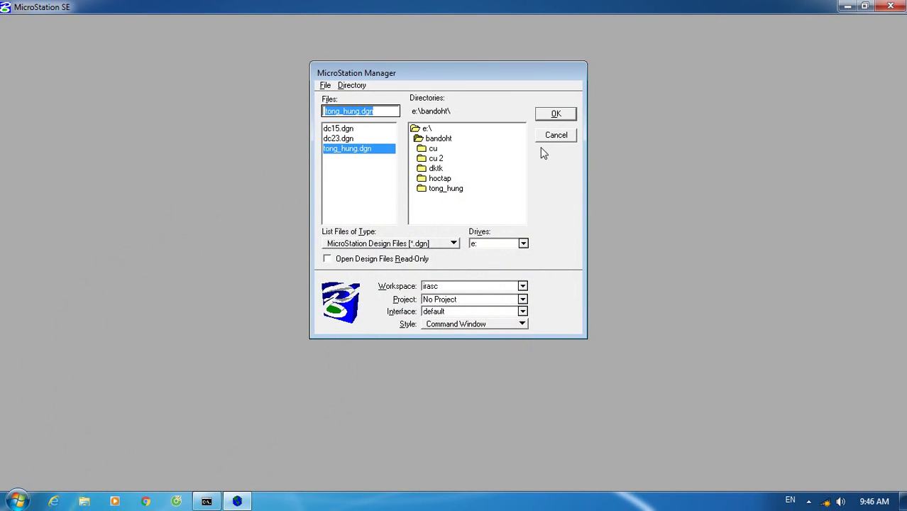
click(553, 116)
click(557, 115)
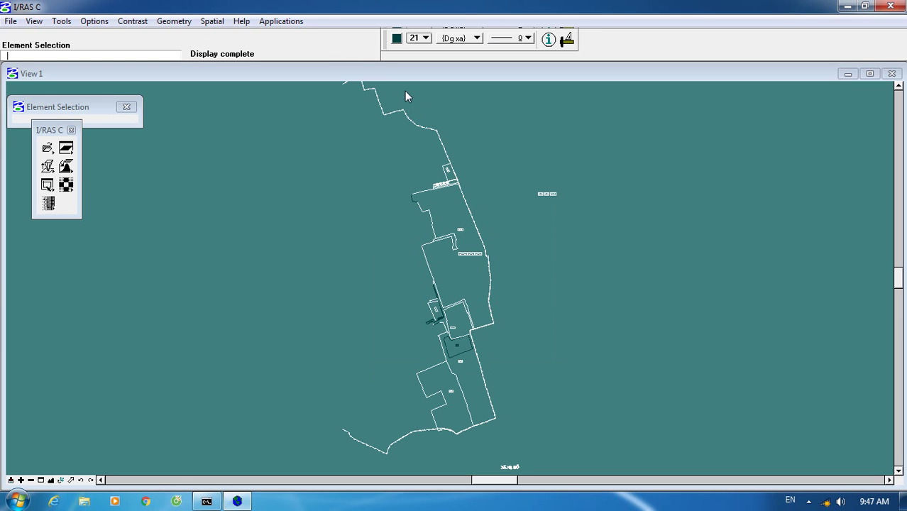
Check the applications available in I/RAS C and exit the program, confirming the exit.
click(276, 22)
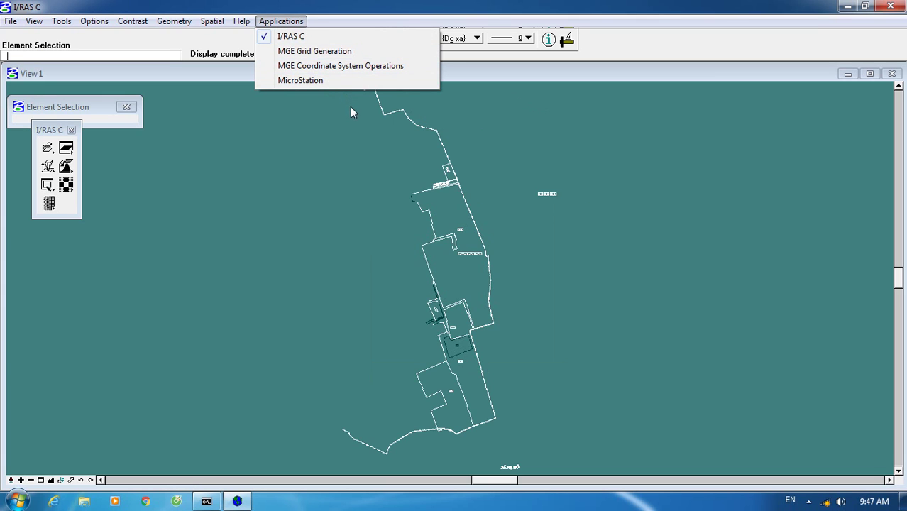
click(891, 6)
click(406, 218)
Launch Geovec from the I_GEOVEC program group and open geo_samp.dgn with the v50 interface.
click(16, 499)
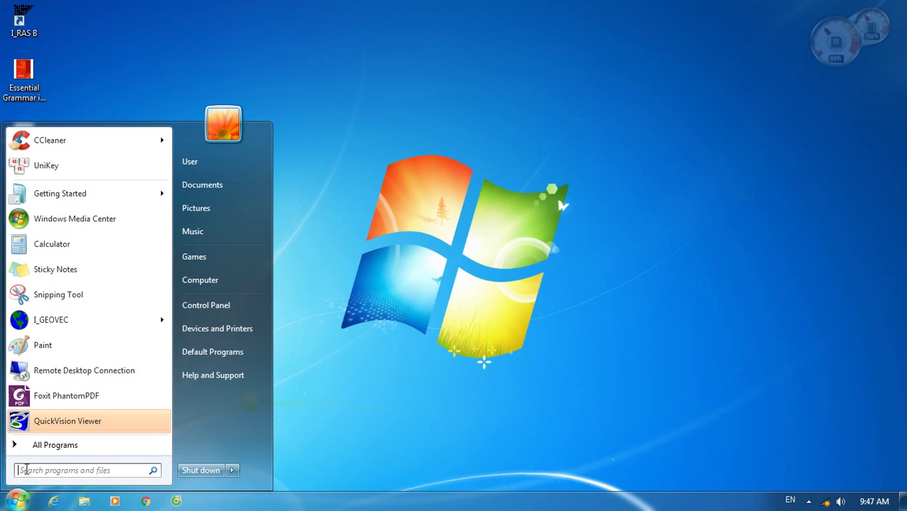
click(19, 446)
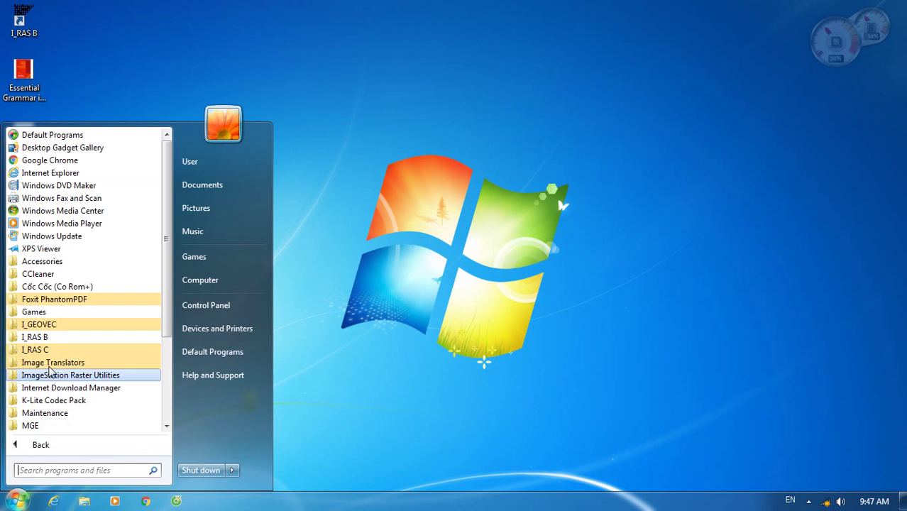
click(52, 324)
click(48, 386)
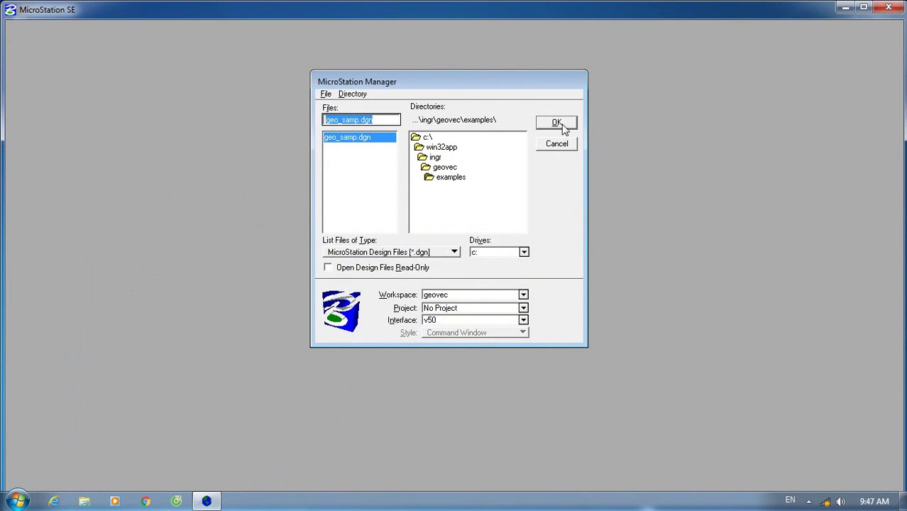
click(557, 124)
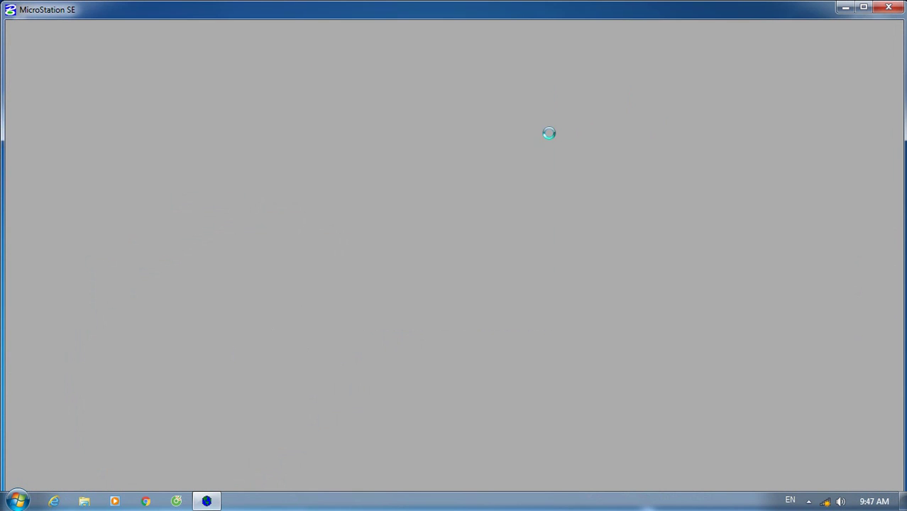
click(503, 154)
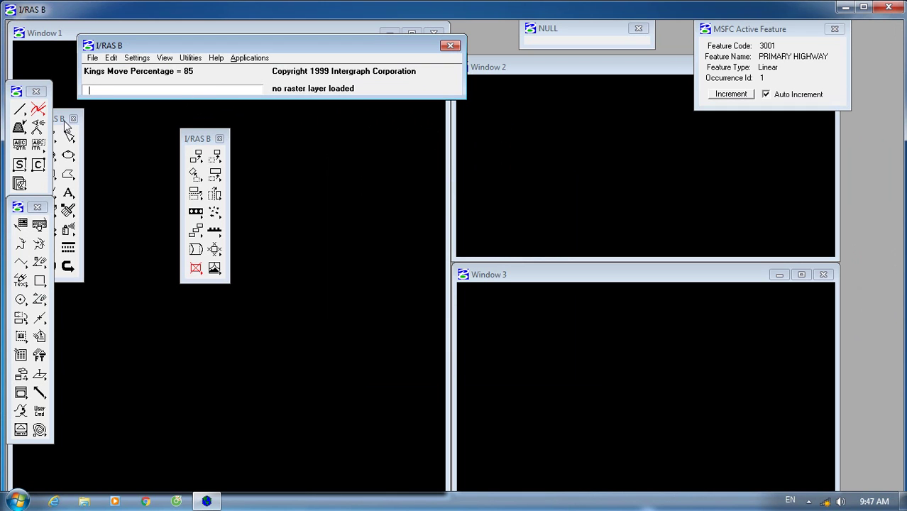
click(240, 59)
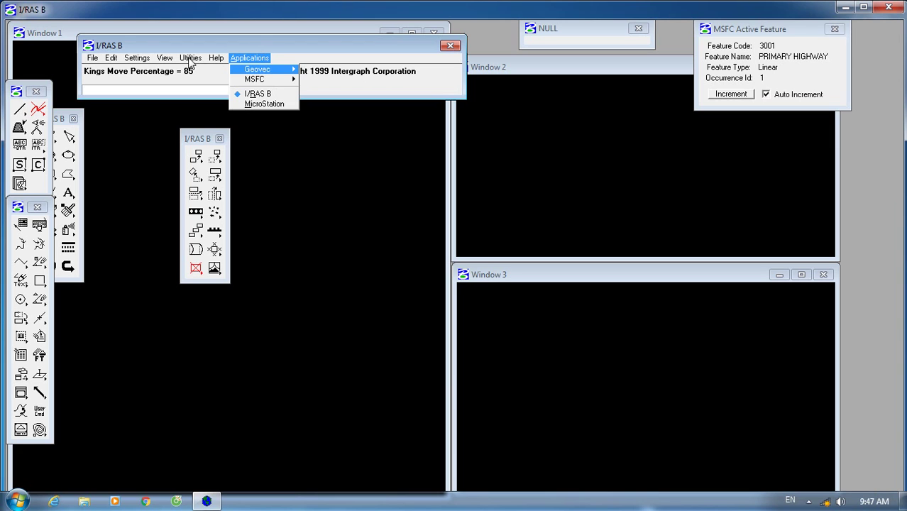
click(139, 59)
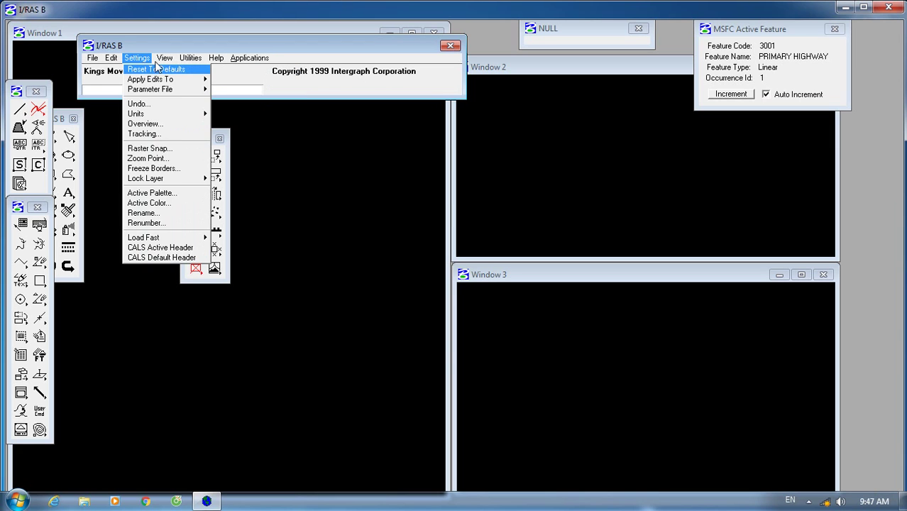
click(212, 86)
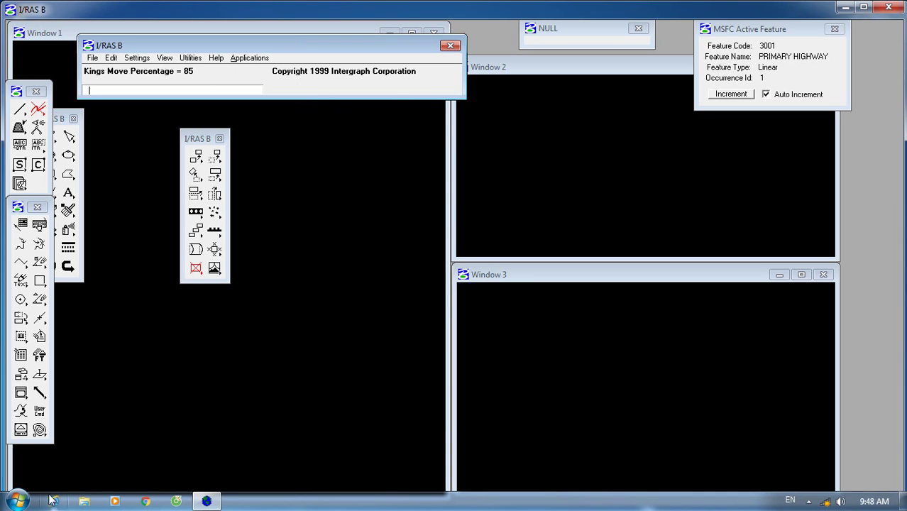
Display the Geovec Main palette from the I/RAS B command window and exit MicroStation.
click(257, 60)
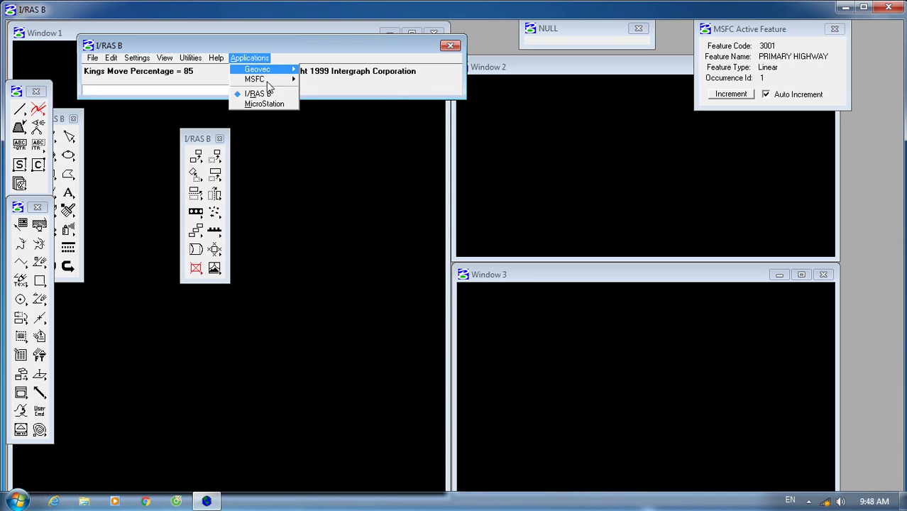
mouse_move(288, 70)
mouse_move(315, 74)
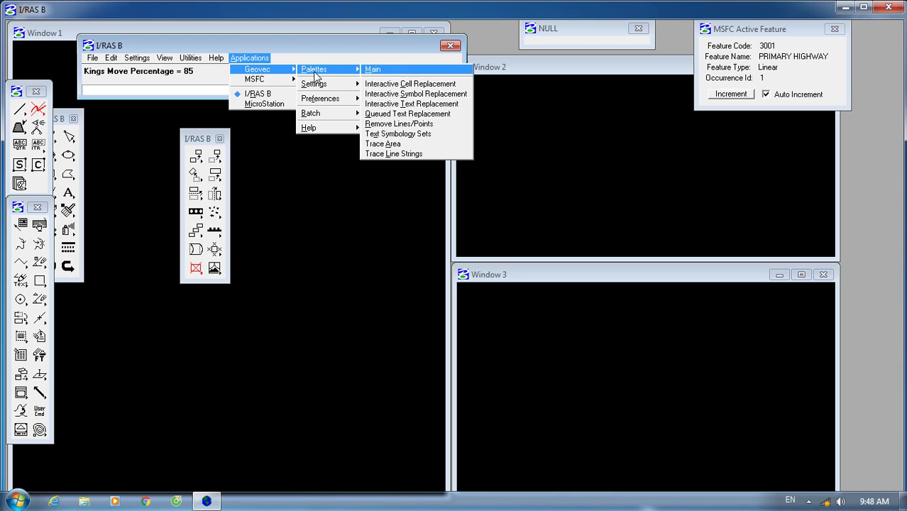
click(373, 69)
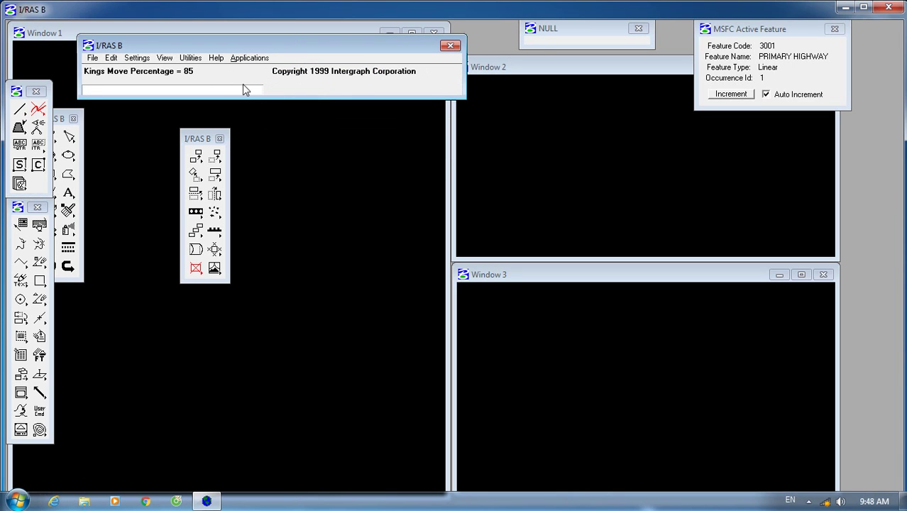
click(889, 6)
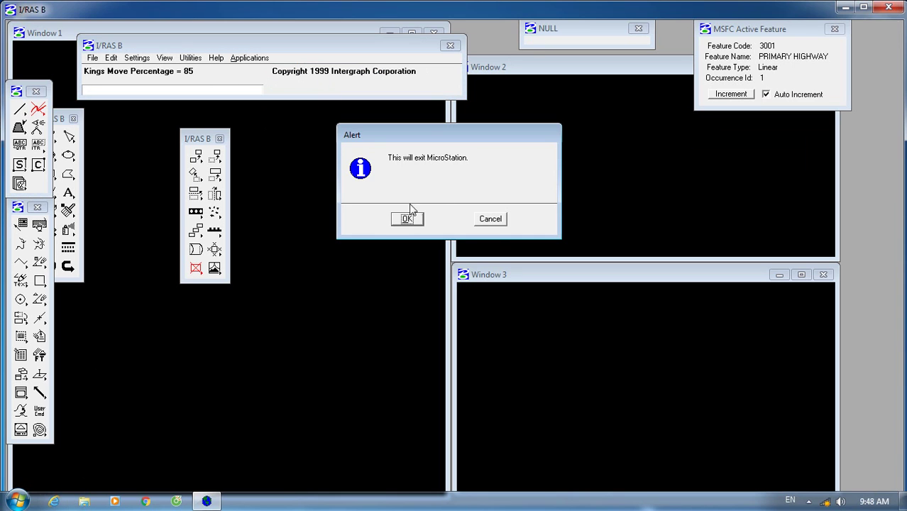
click(416, 218)
Launch I_RAS C again from its group in the installed programs.
key(super)
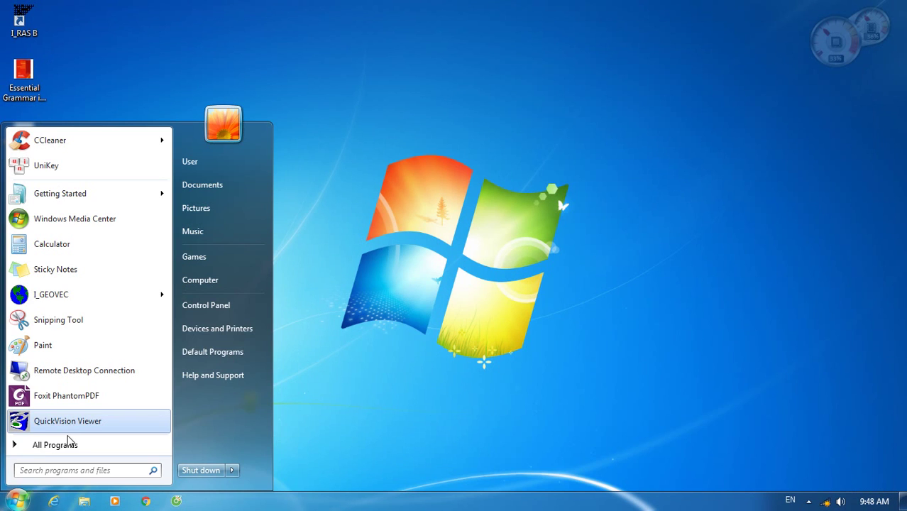
click(47, 446)
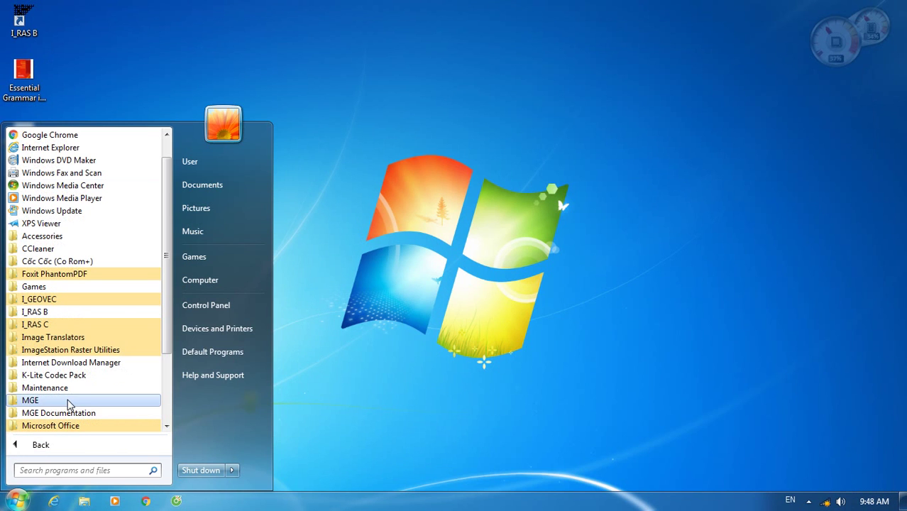
scroll(113, 362, down, 2)
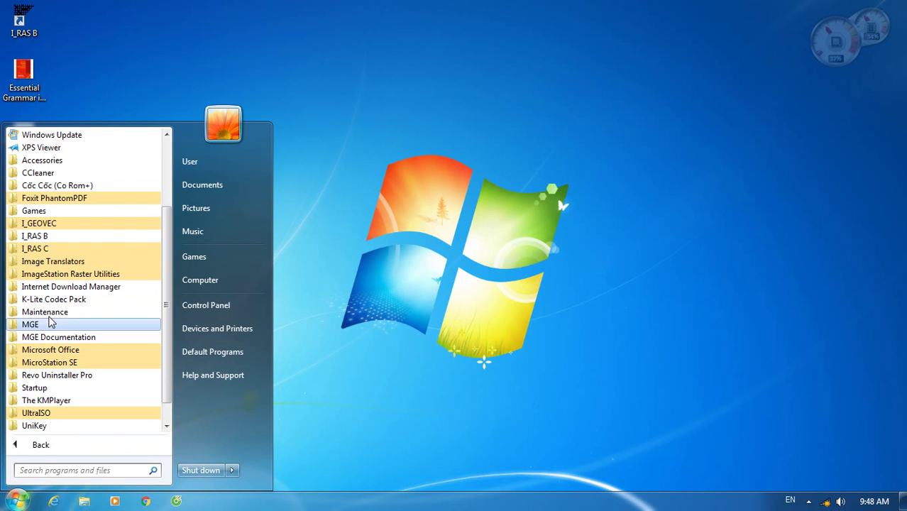
click(43, 248)
click(32, 314)
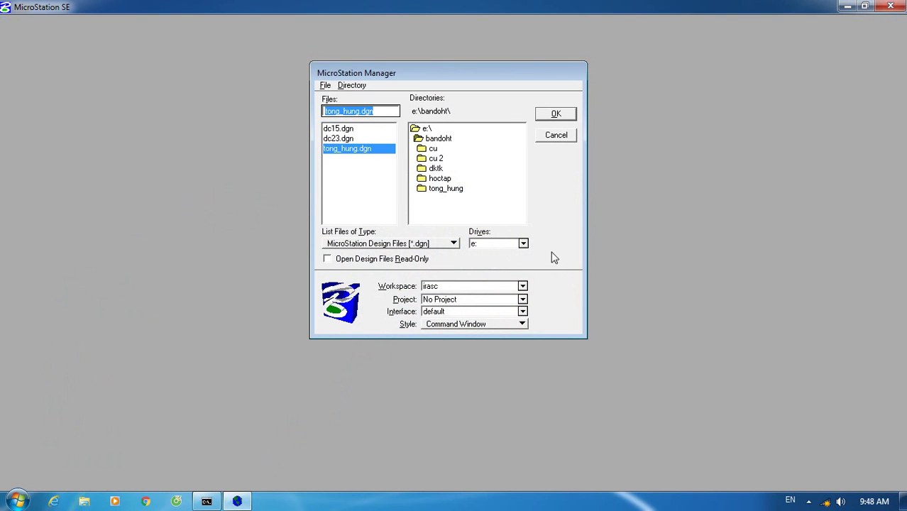
Set the MicroStation interface to v50 and open tong_hung.dgn.
click(525, 313)
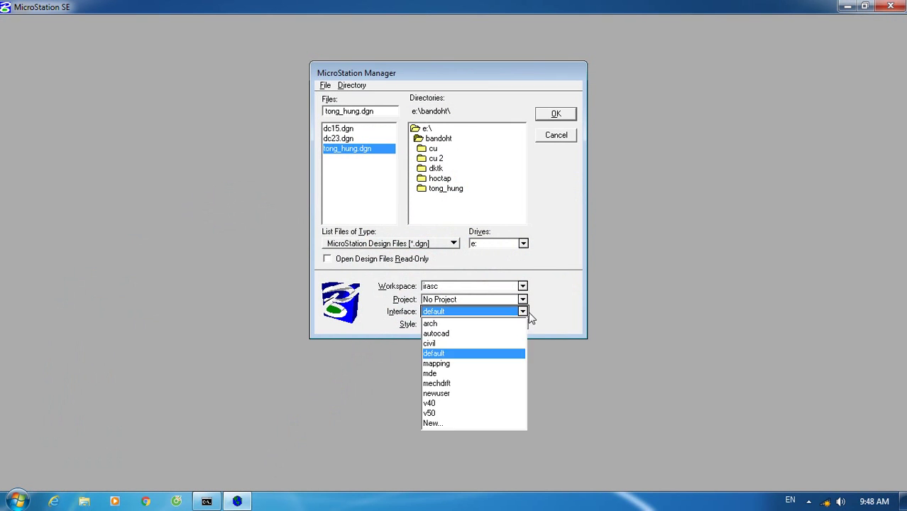
click(442, 413)
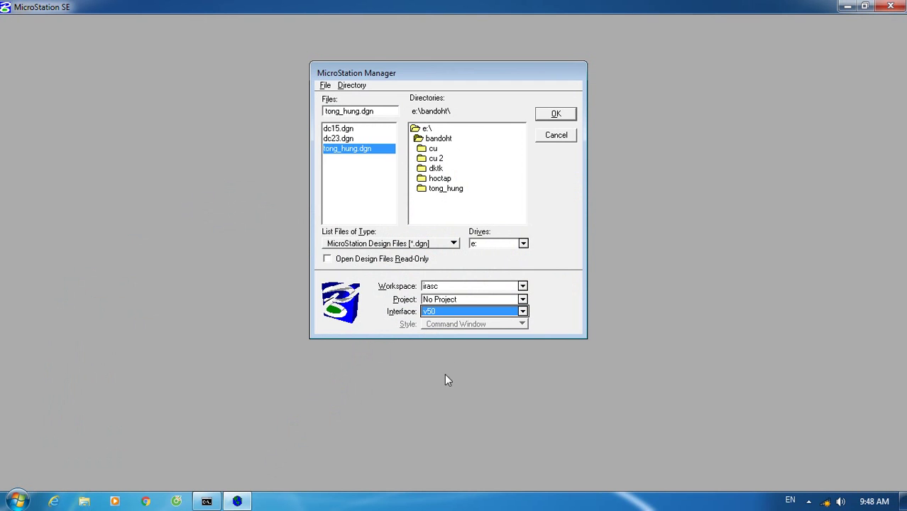
click(556, 115)
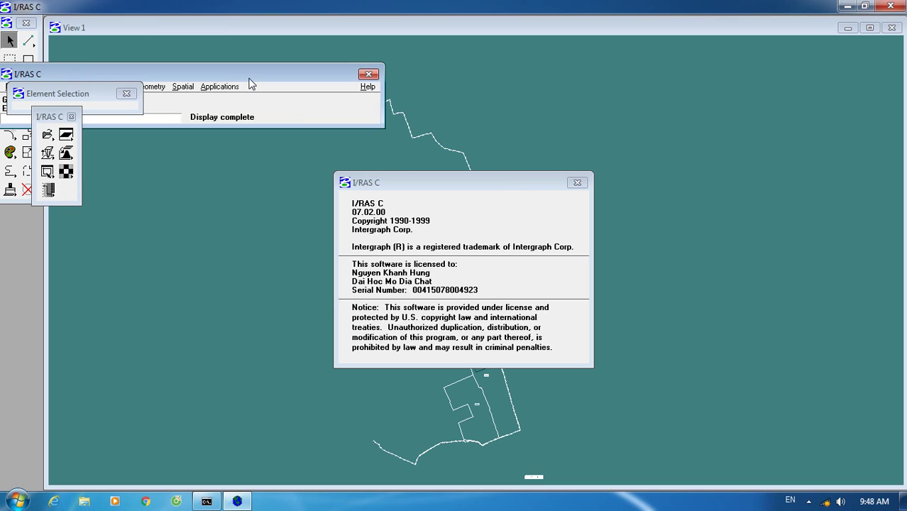
Move the I/RAS C command window clear of the tool palettes and switch its active application to MicroStation.
drag(253, 75, 453, 62)
click(426, 73)
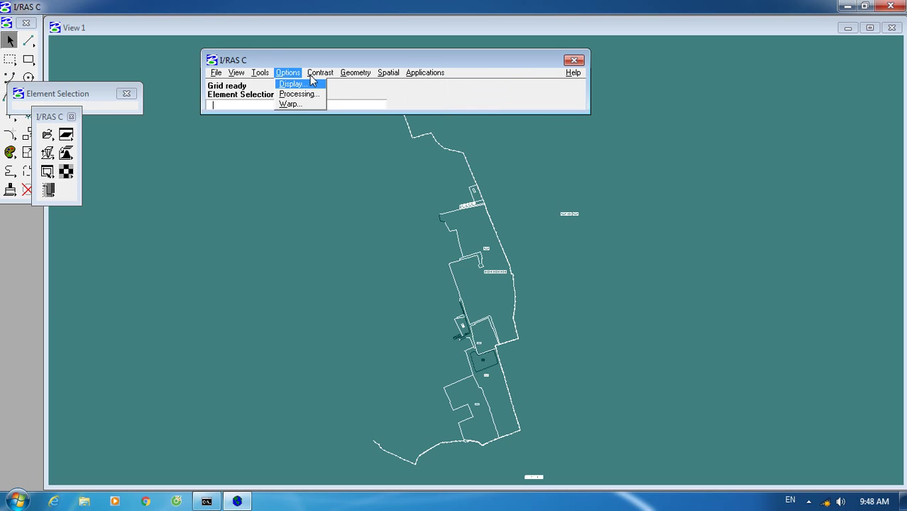
click(247, 73)
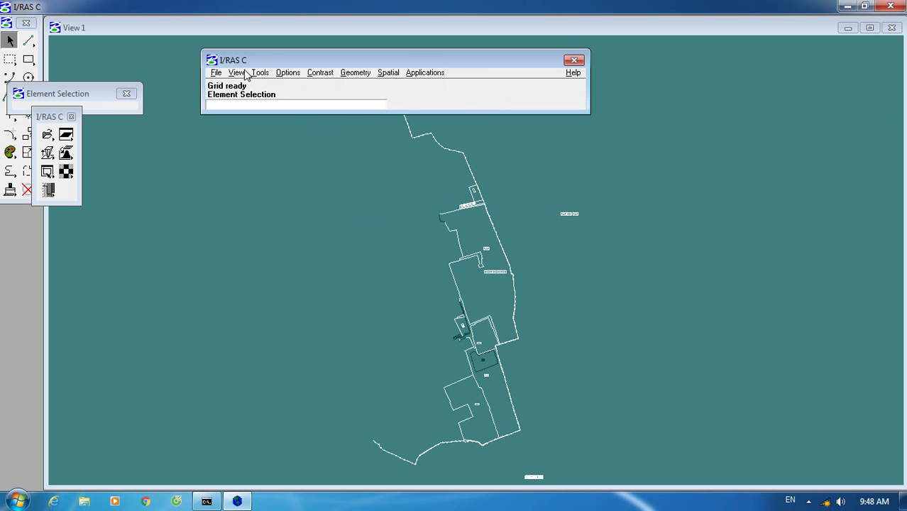
click(244, 74)
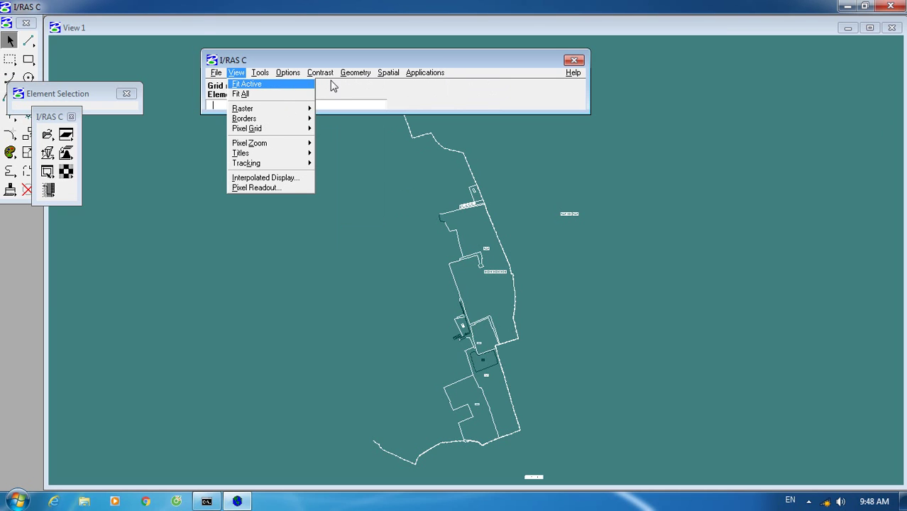
mouse_move(418, 75)
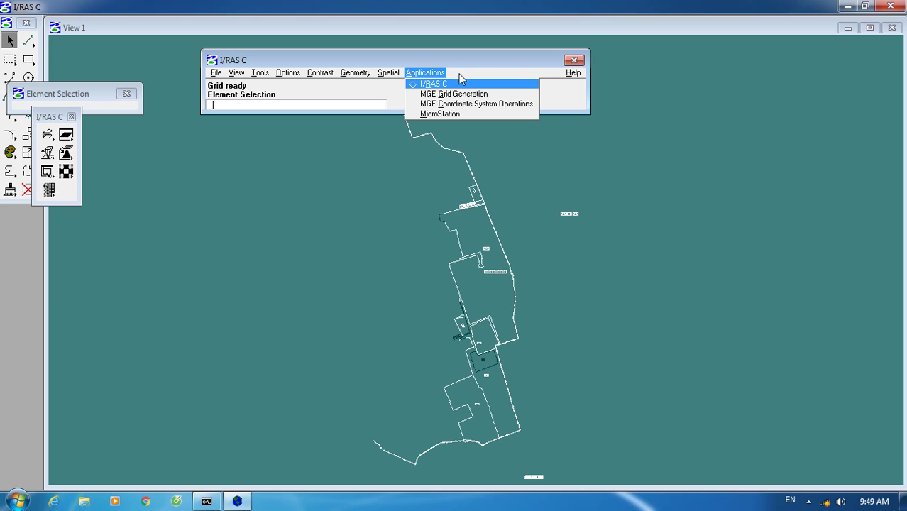
click(442, 113)
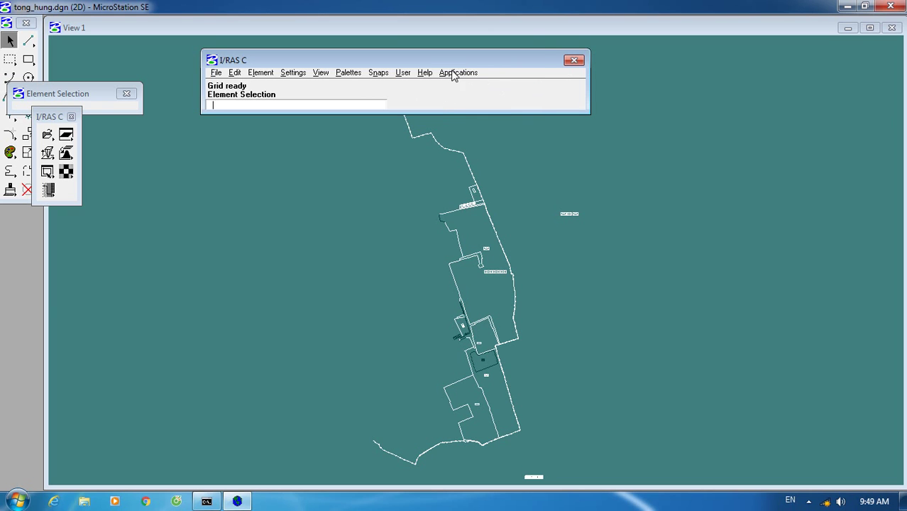
Display the Main drawing tool palette and exit MicroStation, confirming the exit.
click(355, 74)
mouse_move(371, 85)
click(431, 84)
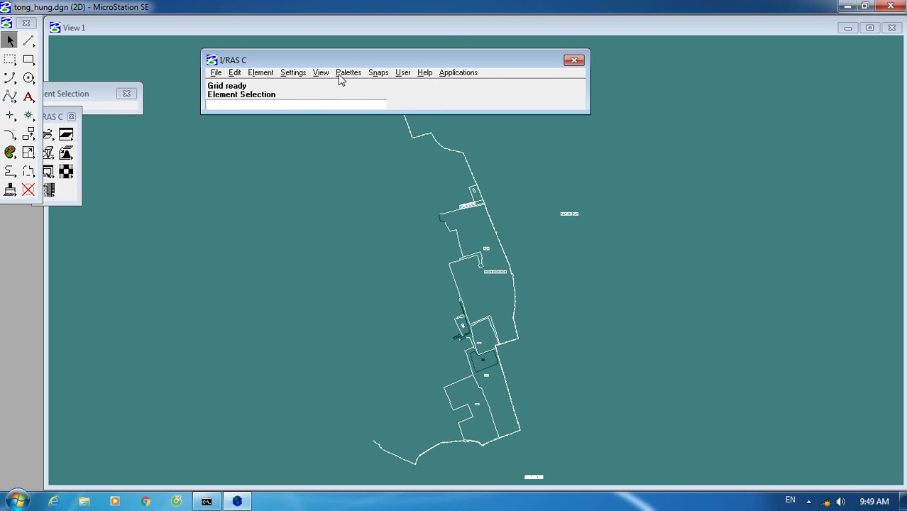
click(897, 11)
click(406, 209)
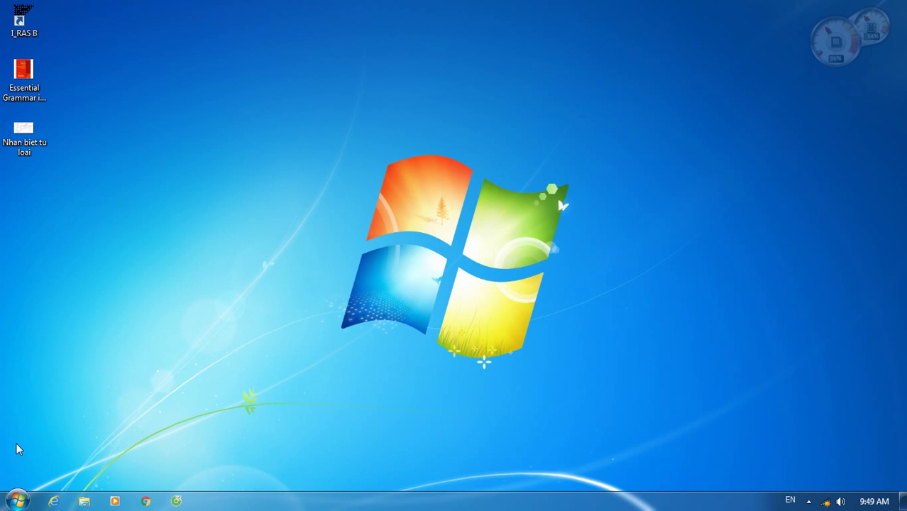
Launch I_GEOVEC from the installed programs.
click(17, 501)
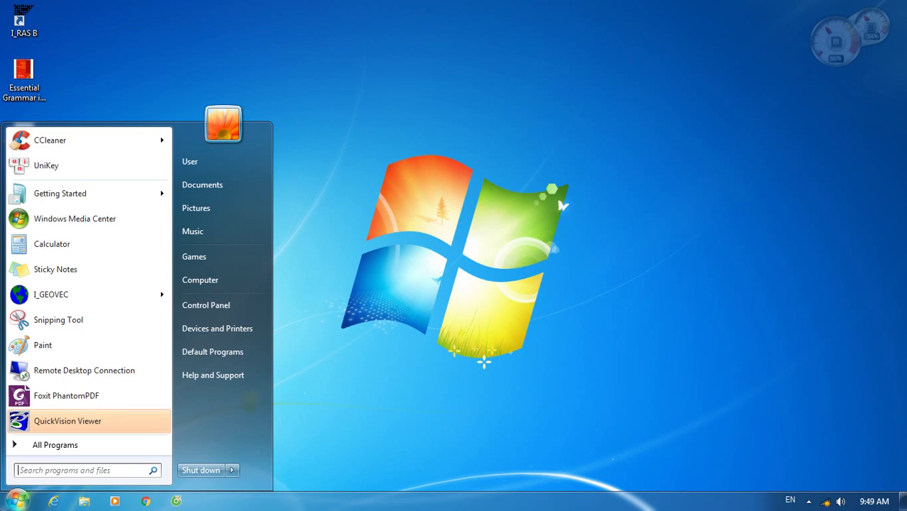
click(43, 300)
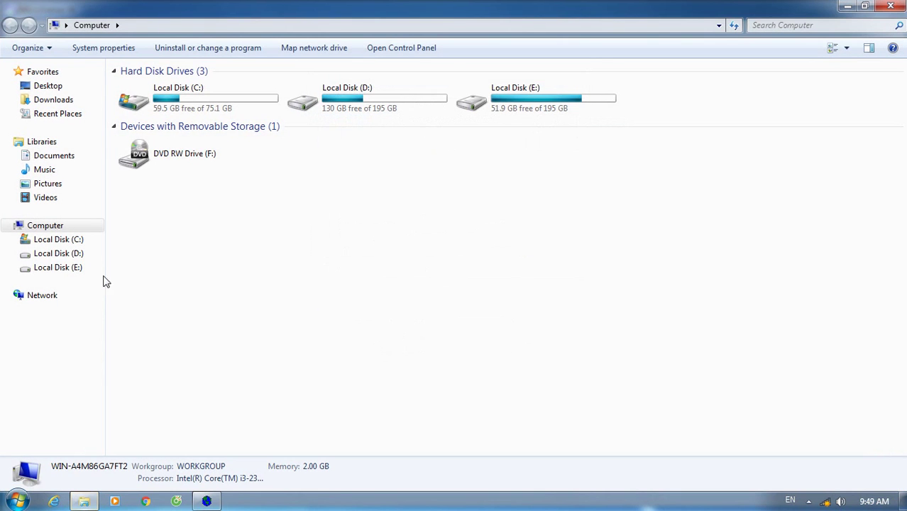
click(71, 268)
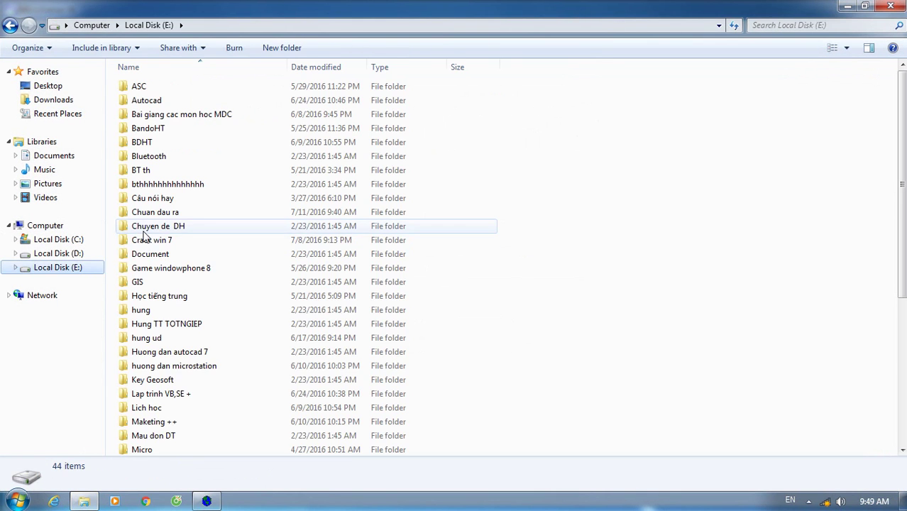
click(147, 369)
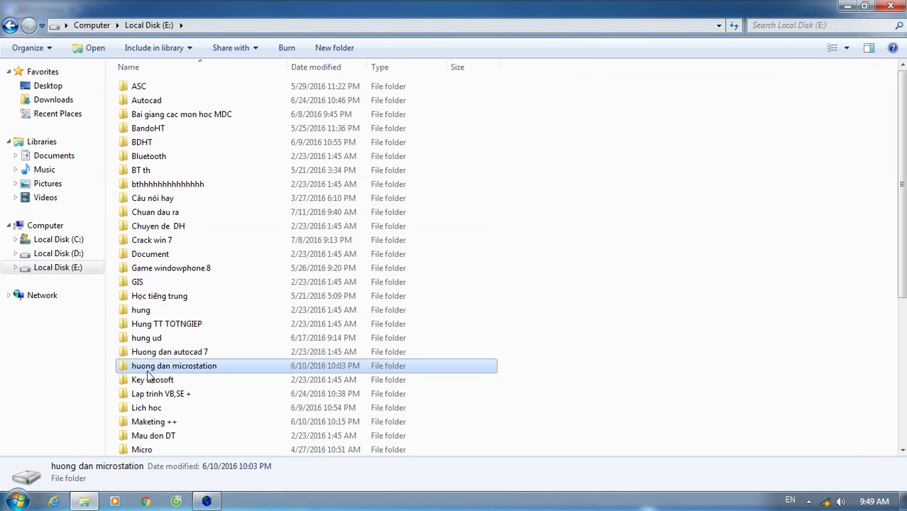
scroll(149, 368, down, 1)
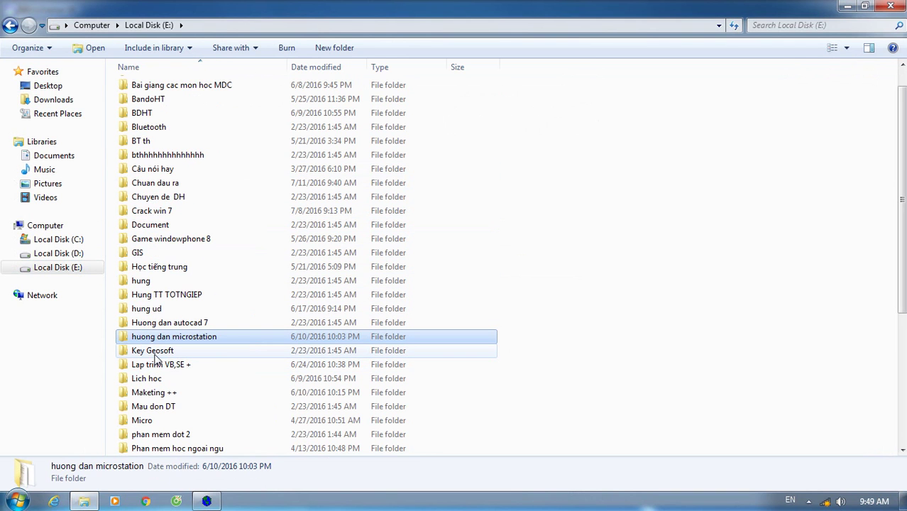
scroll(176, 338, down, 1)
key(F2)
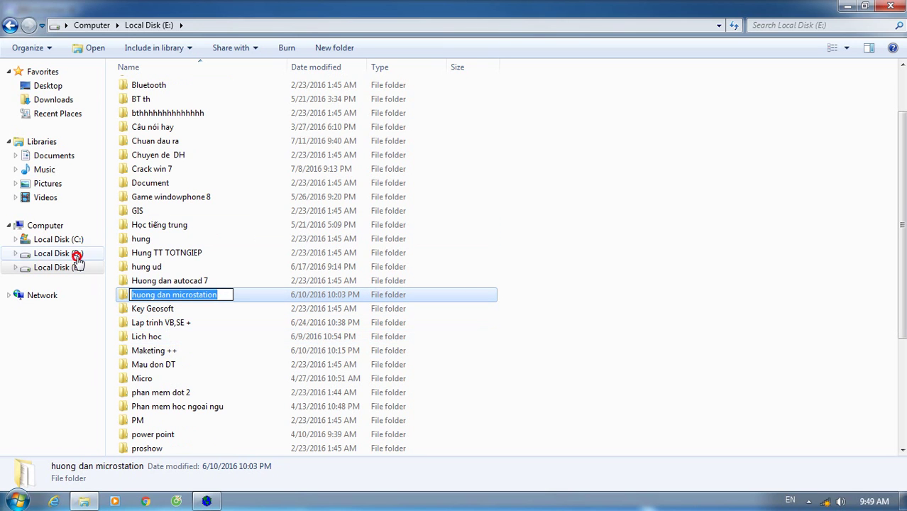
Copy the Buoi1.2 archive from the Chuan dau ra folder inside D:\Do hoa vi tinh.
click(50, 253)
double_click(142, 197)
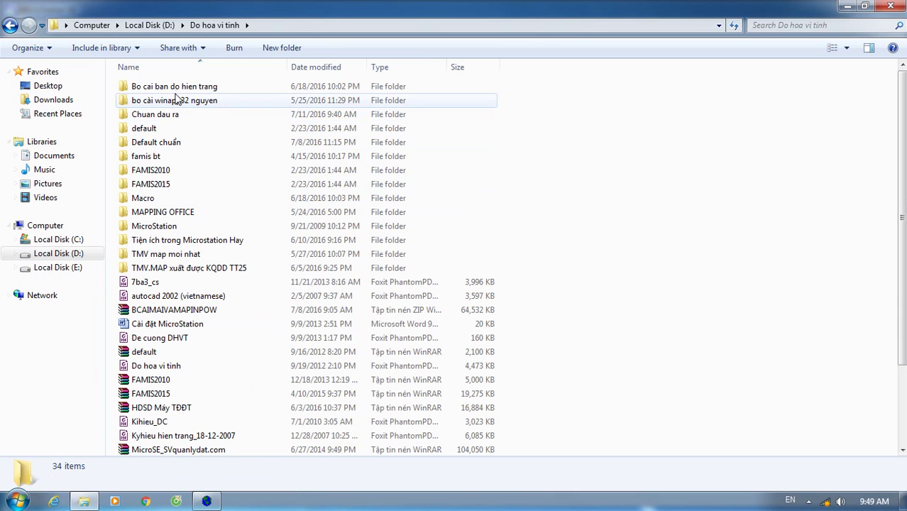
click(170, 145)
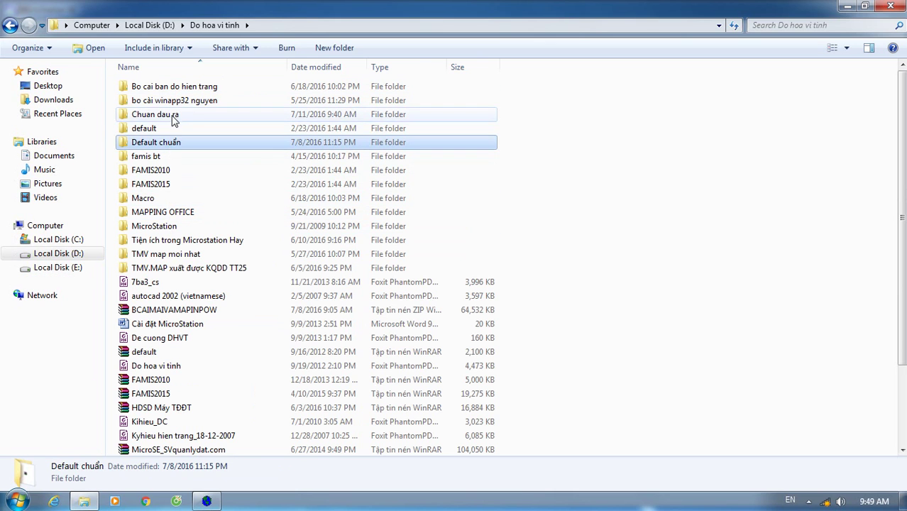
double_click(148, 115)
click(172, 86)
right_click(171, 84)
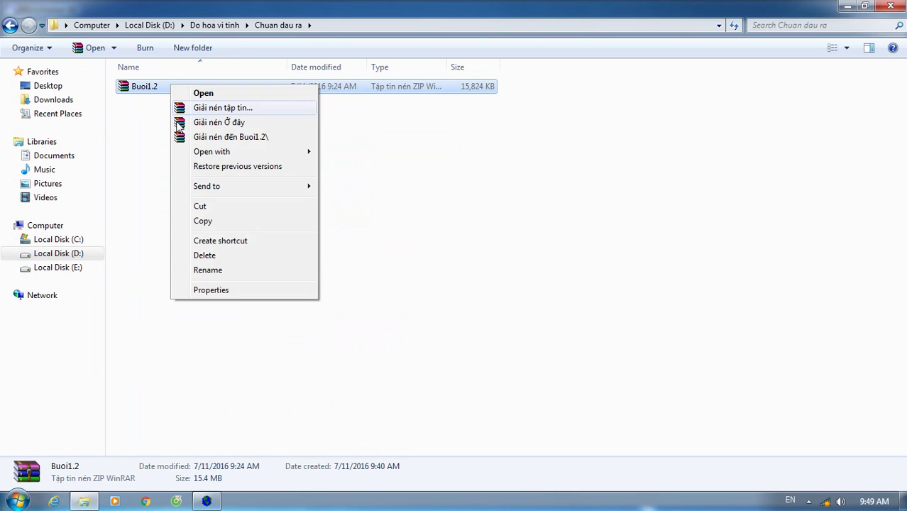
click(202, 221)
Paste the Buoi1.2 archive into the root of Local Disk (D:) and extract it there.
click(86, 254)
right_click(685, 196)
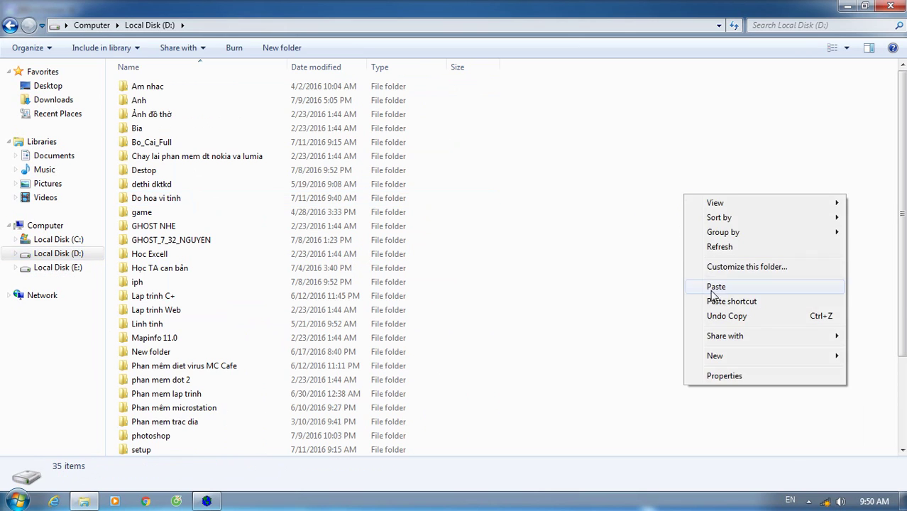
click(717, 285)
right_click(177, 451)
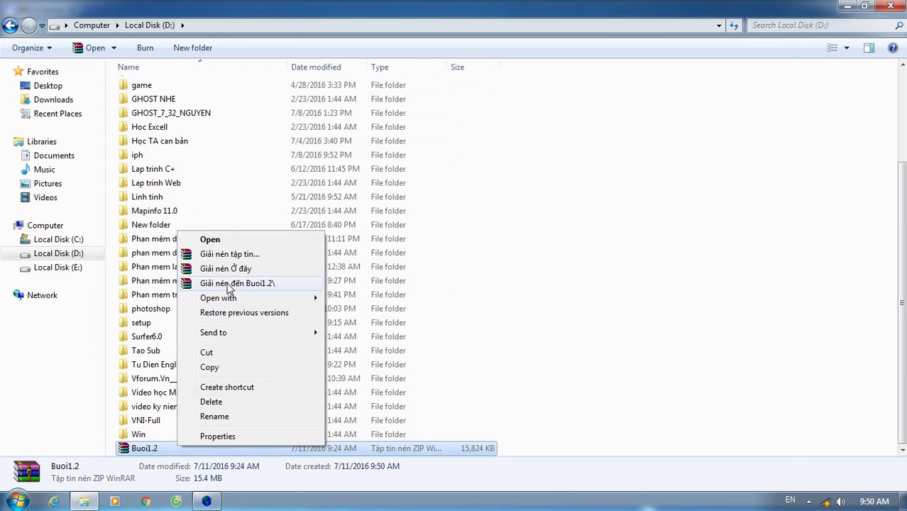
click(228, 265)
Switch to MicroStation Manager, open thnc.mcrostation.dgn from d:\buoi1.2\irasb.anh.dentrang\dgn, and accept features.tbl as the active feature table.
click(206, 501)
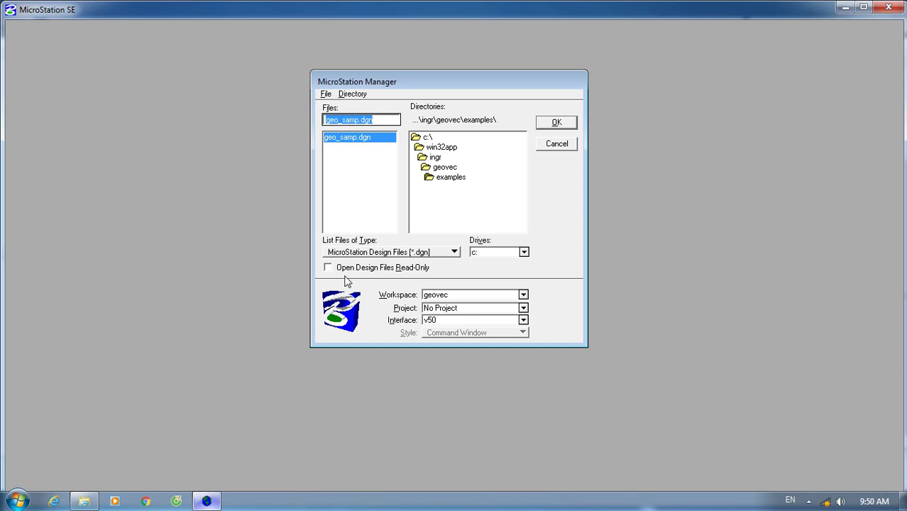
click(523, 253)
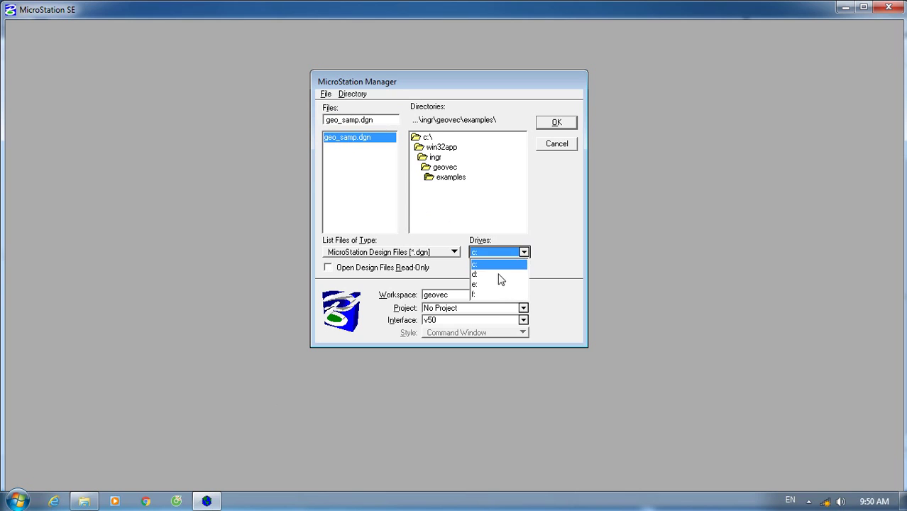
click(492, 278)
double_click(438, 206)
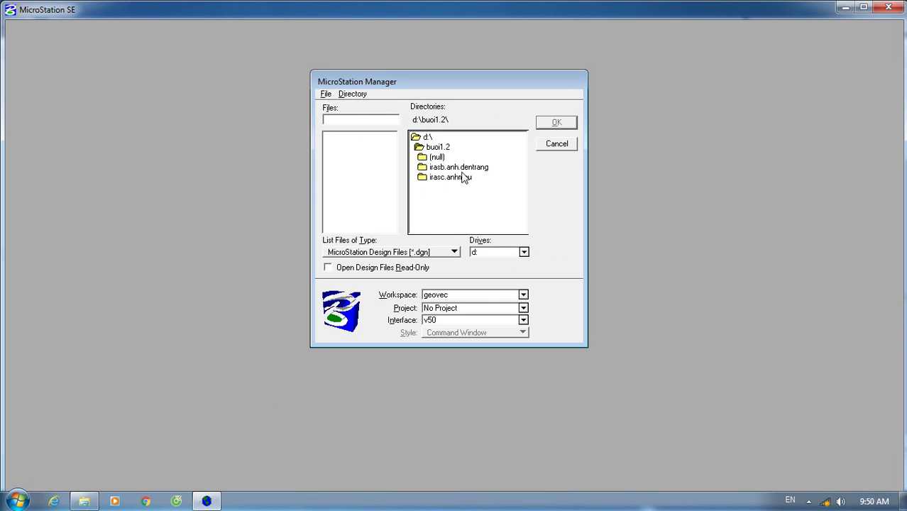
double_click(454, 168)
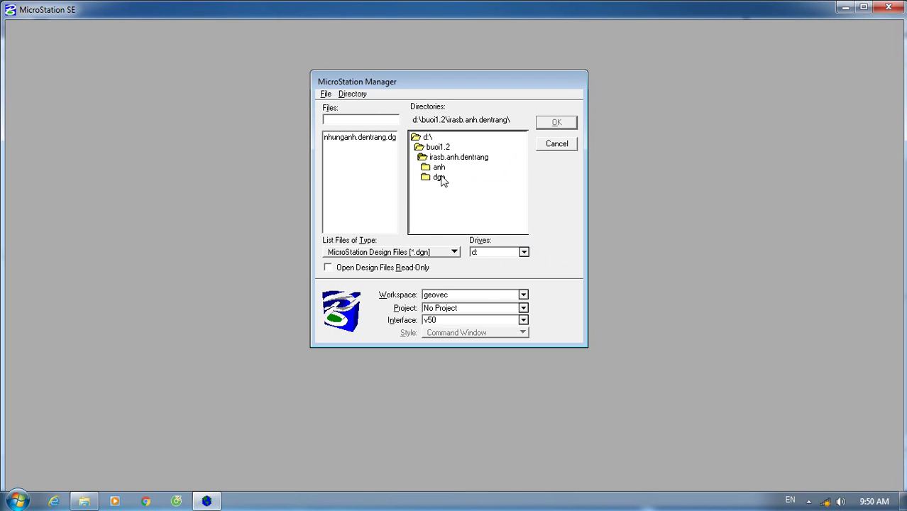
double_click(439, 178)
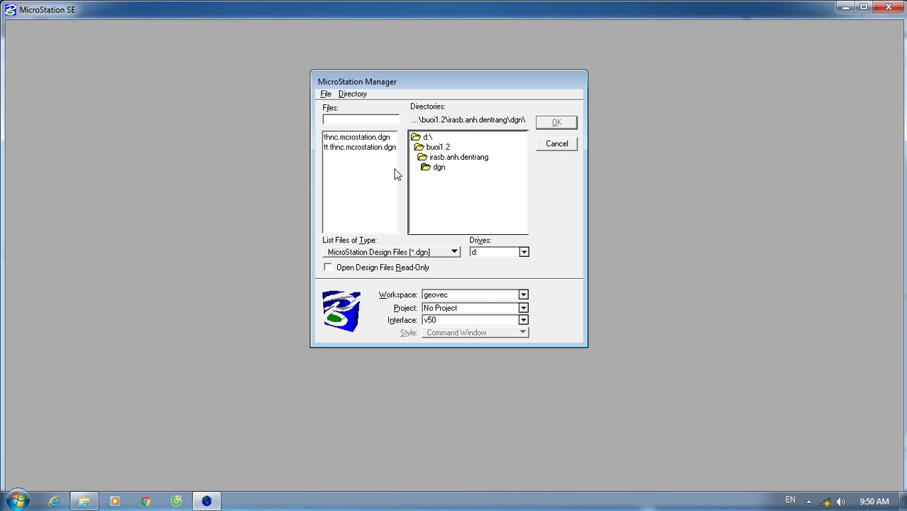
double_click(357, 137)
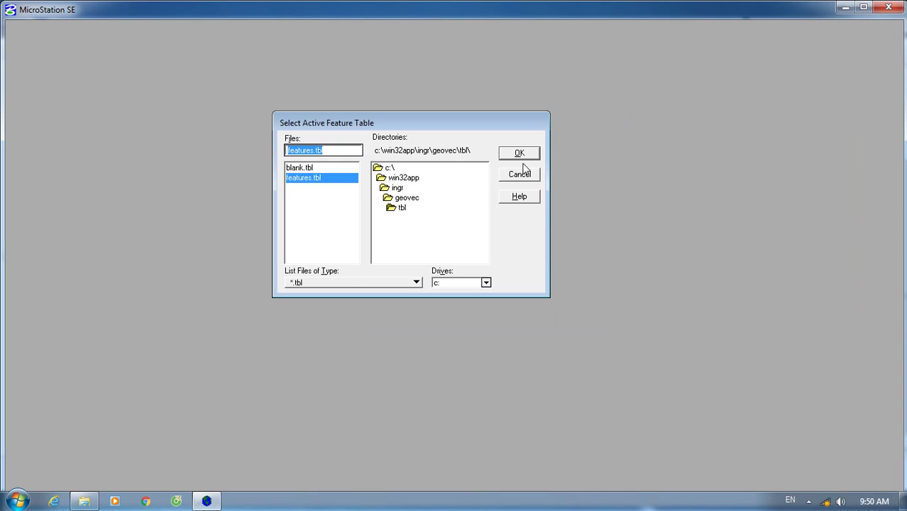
click(521, 154)
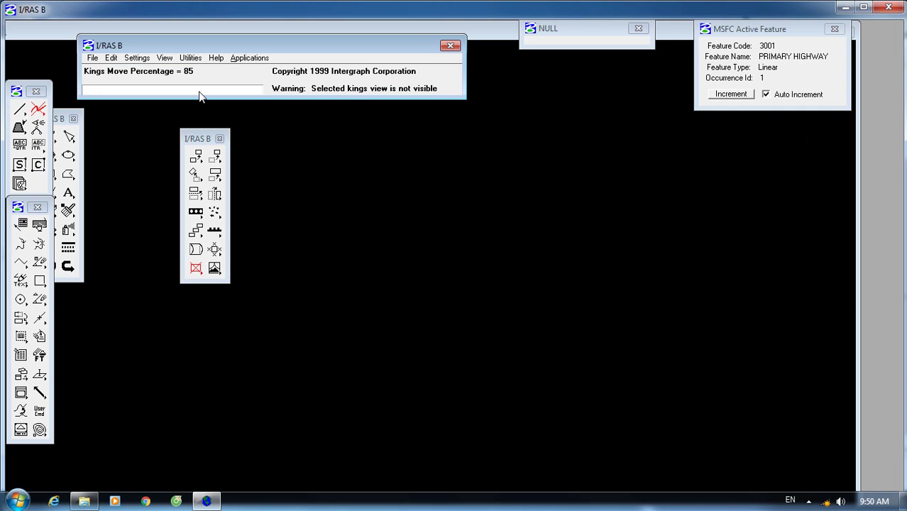
Switch the I/RAS B command window's active application to MicroStation.
click(252, 58)
click(260, 104)
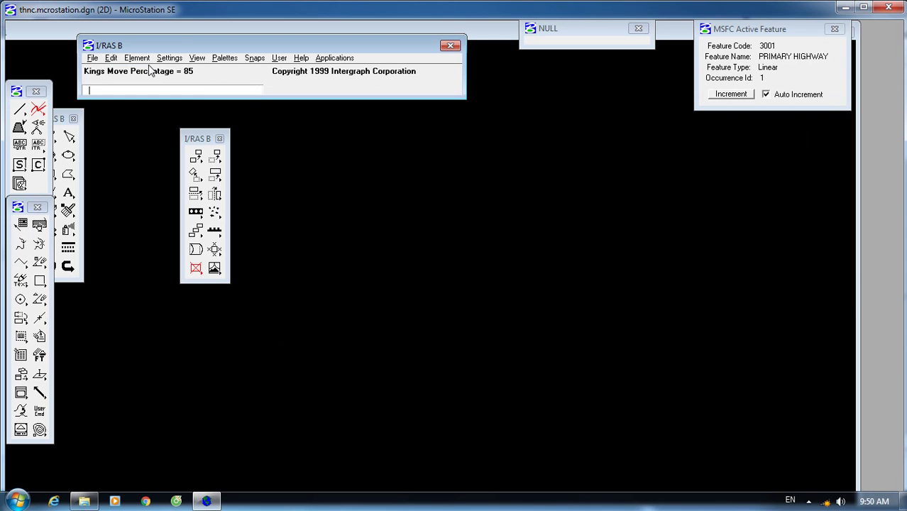
click(325, 60)
click(201, 59)
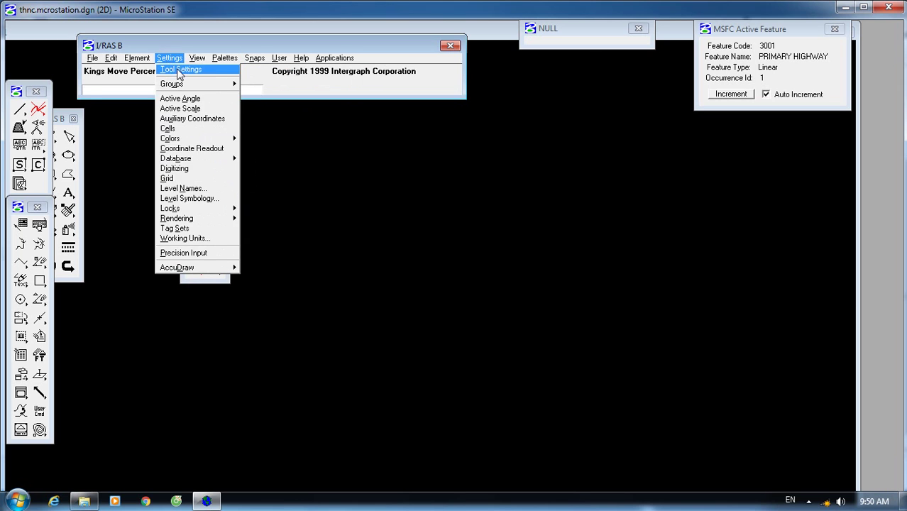
click(178, 70)
click(142, 57)
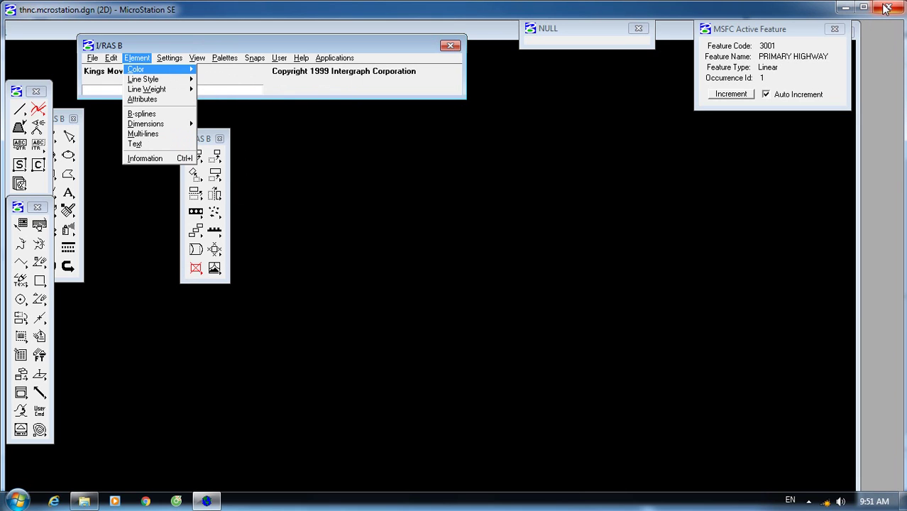
key(Escape)
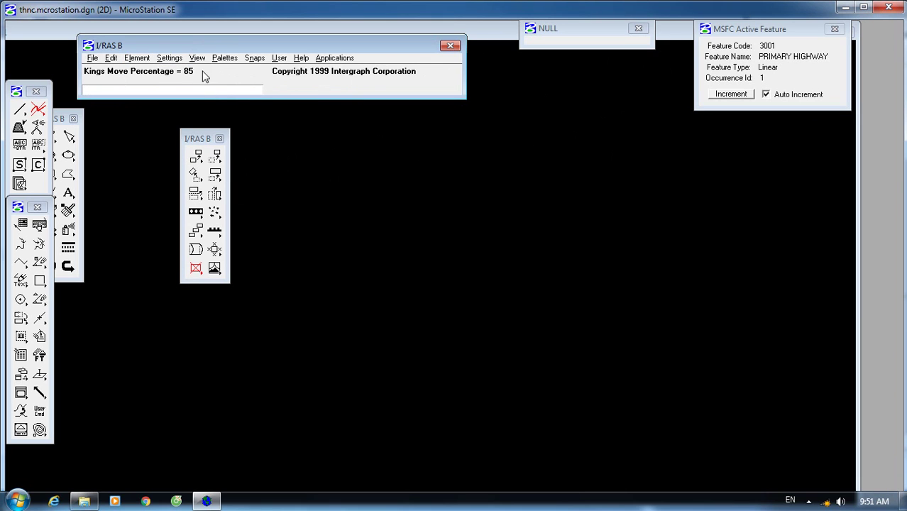
Exit MicroStation.
click(92, 59)
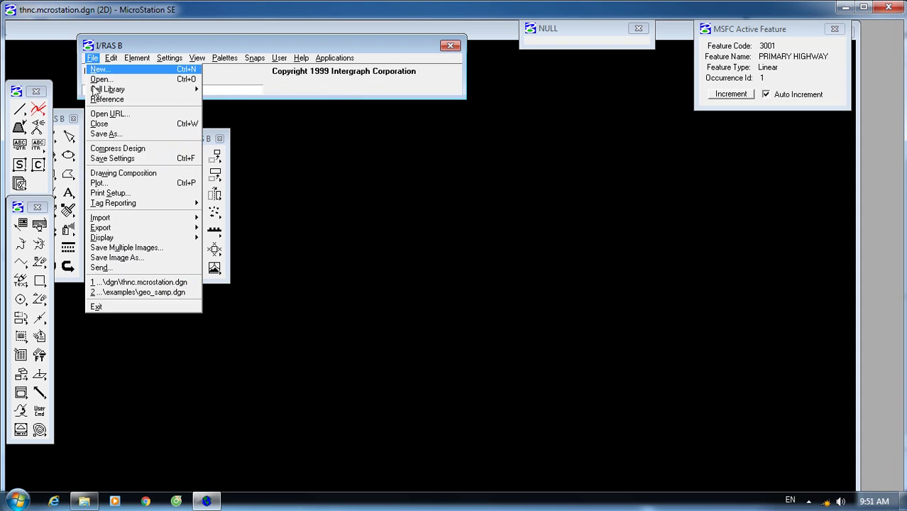
click(105, 307)
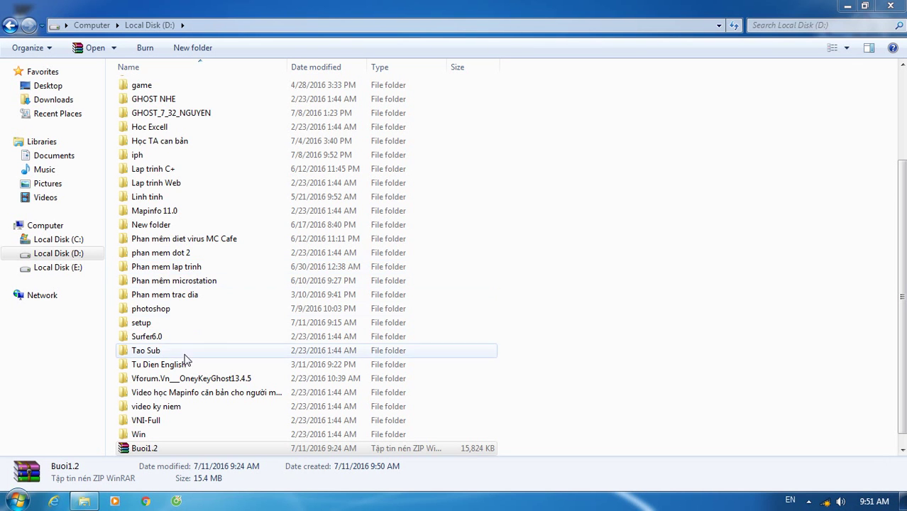
Find the extracted Buoi1.2 folder on Local Disk (D:) and refresh the folder listing.
click(177, 308)
scroll(179, 274, up, 4)
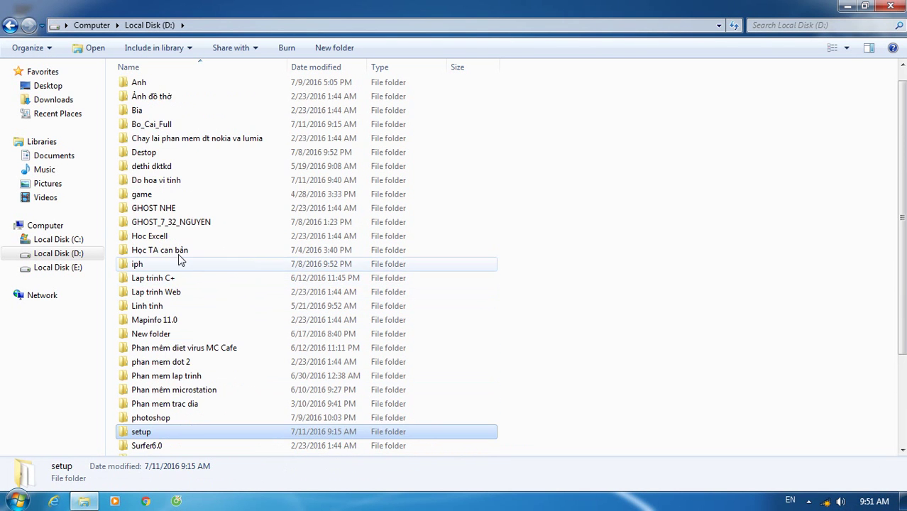
click(78, 254)
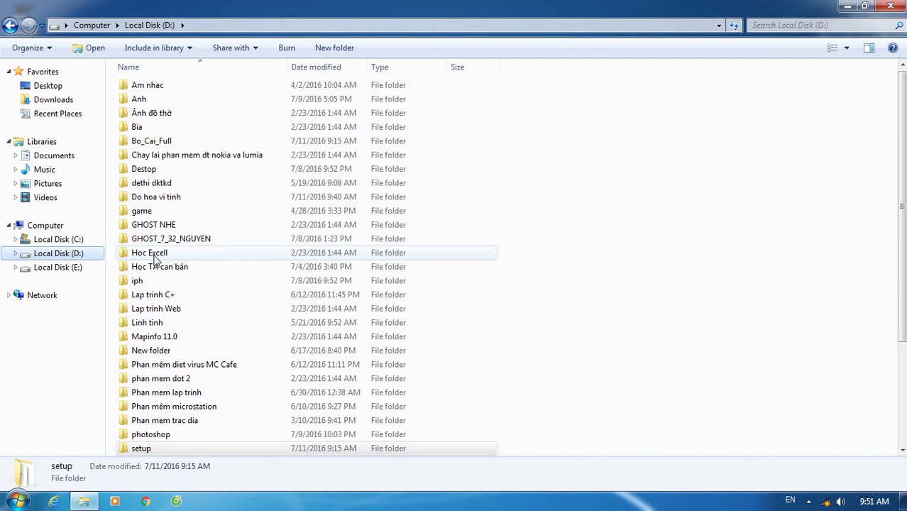
click(162, 227)
scroll(202, 233, down, 3)
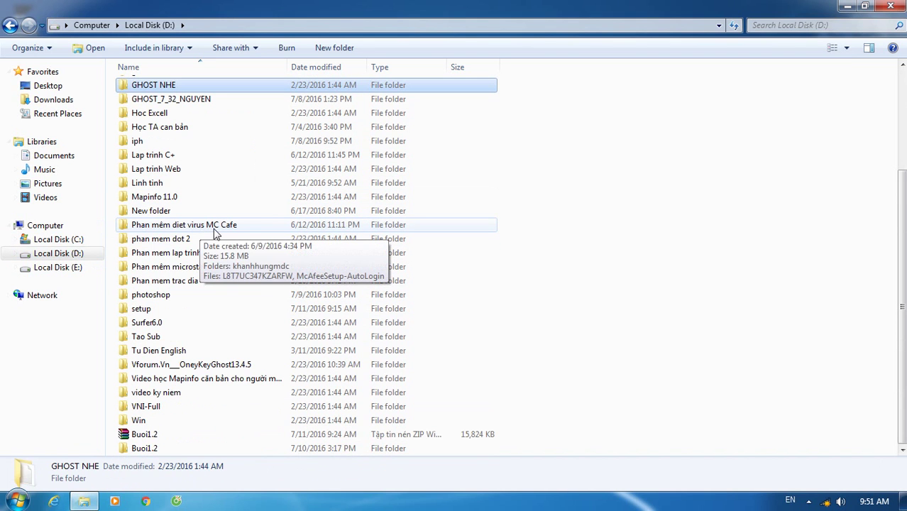
right_click(611, 172)
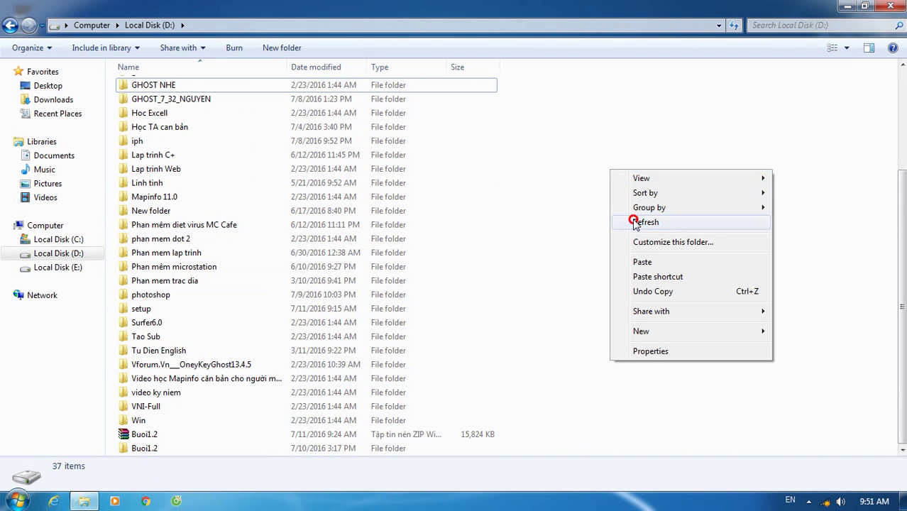
click(612, 222)
Open the THNC.MCROSTATION design file from the IRASB.anh.DenTrang\DGN subfolder of Buoi1.2.
double_click(174, 156)
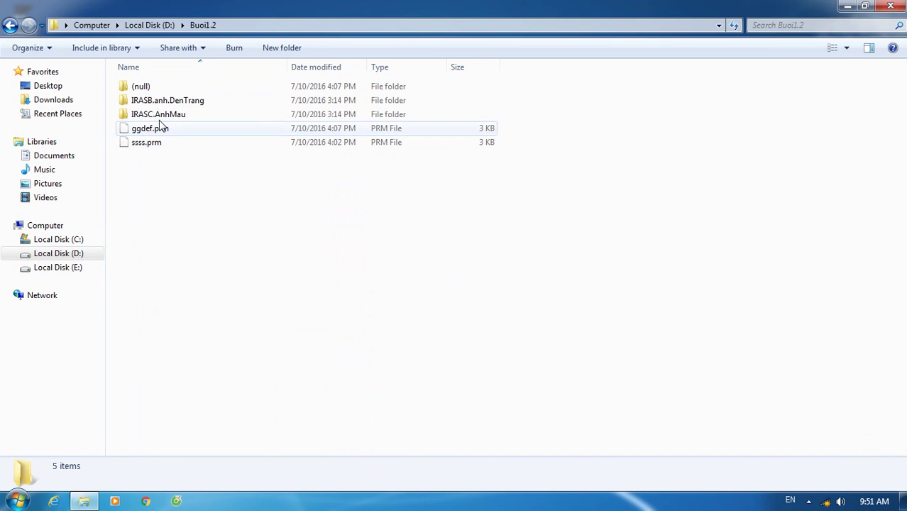
double_click(160, 102)
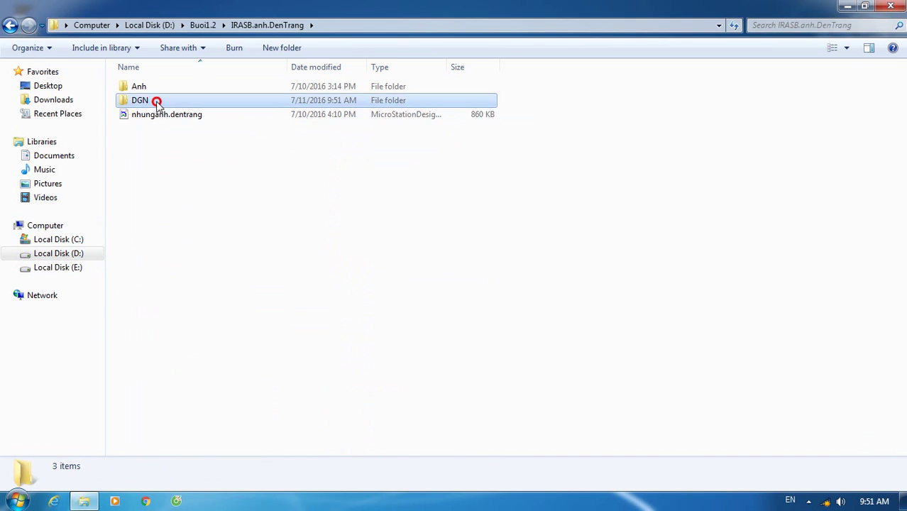
double_click(158, 101)
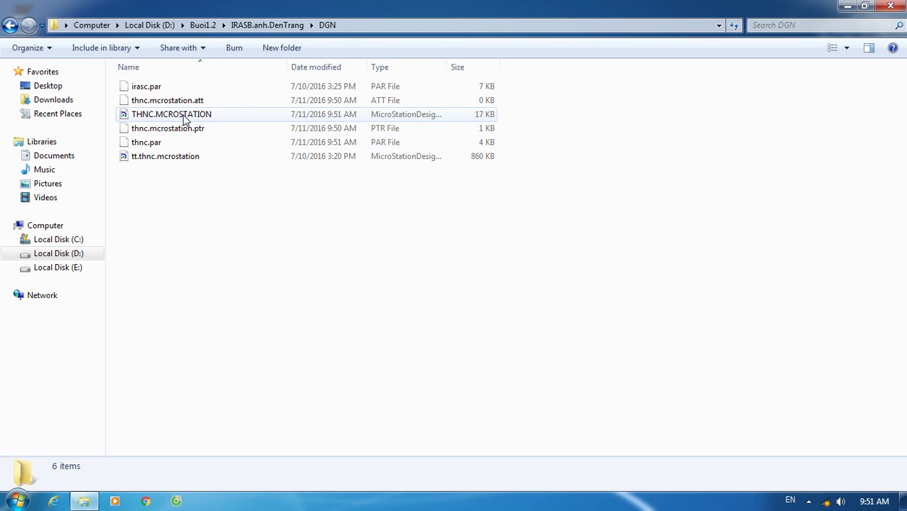
double_click(183, 118)
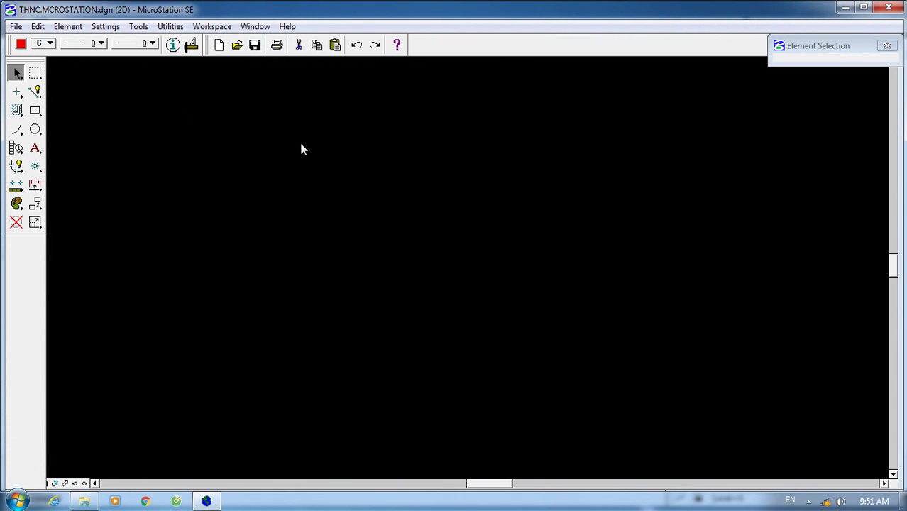
Maximize the Window 1 view inside the MicroStation window.
click(863, 7)
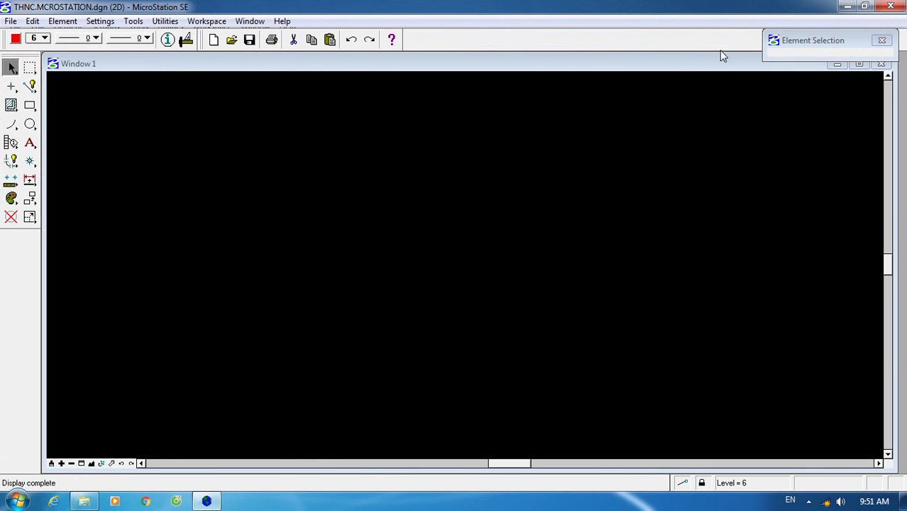
double_click(663, 65)
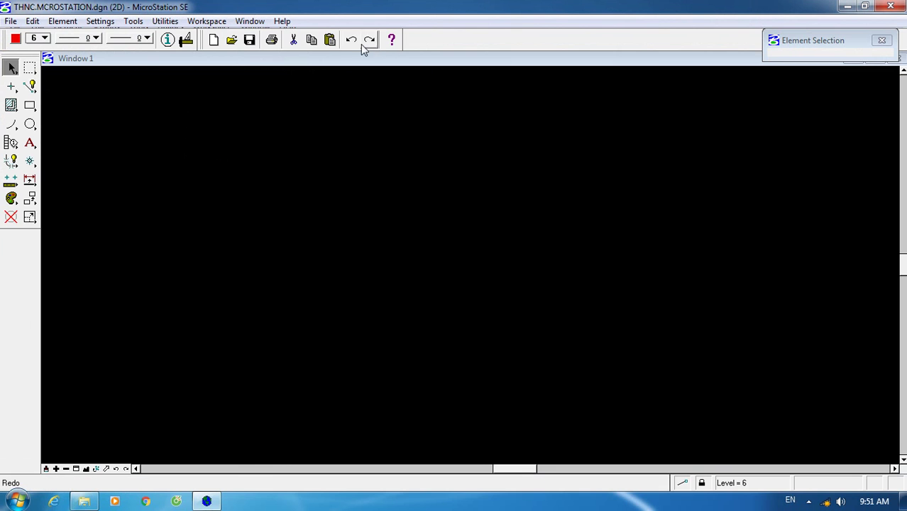
Demonstrate the Window Area and Pan View controls in Window 1 and refresh its display.
click(76, 469)
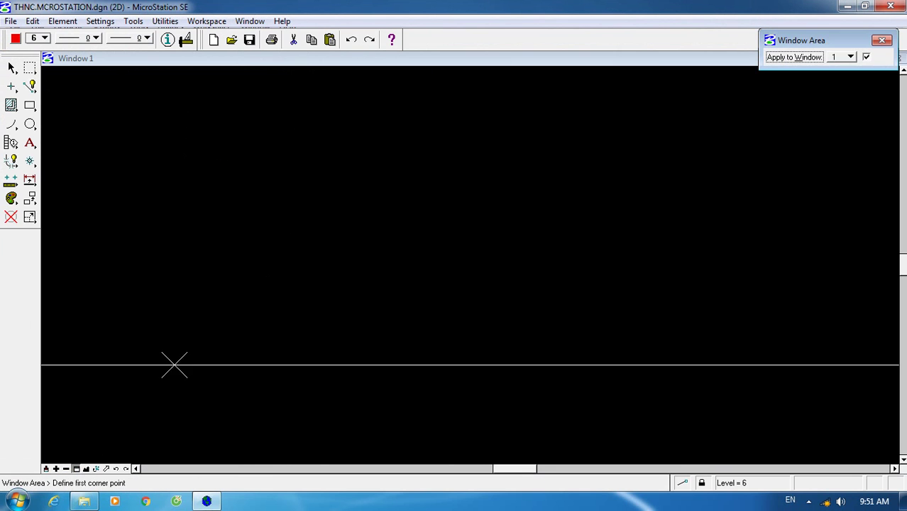
right_click(399, 194)
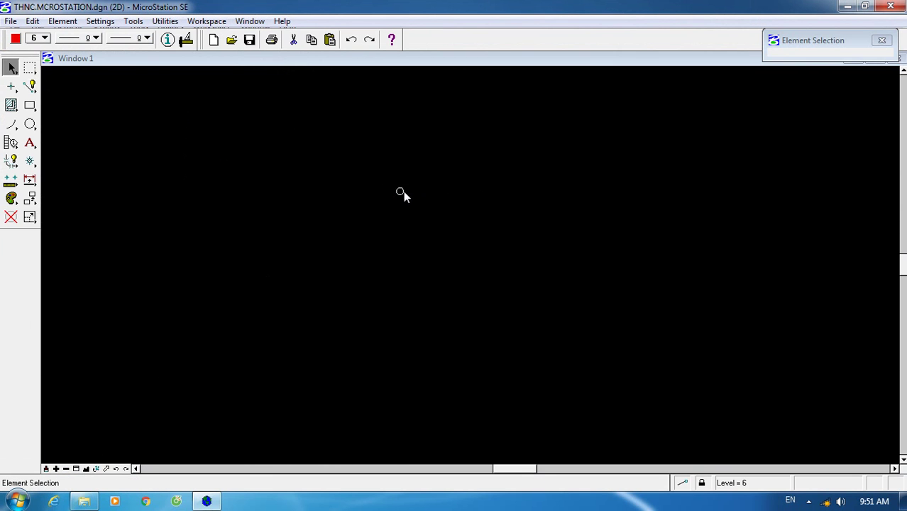
click(107, 467)
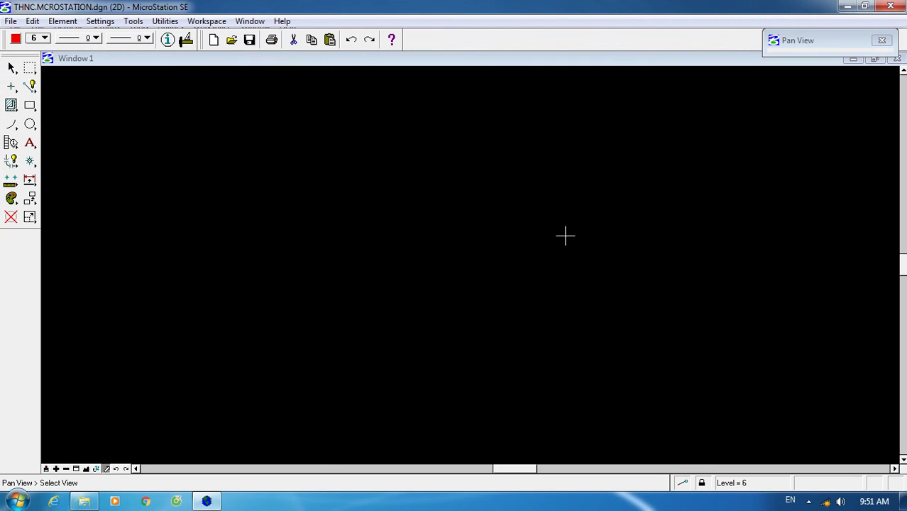
click(613, 213)
click(411, 292)
click(553, 225)
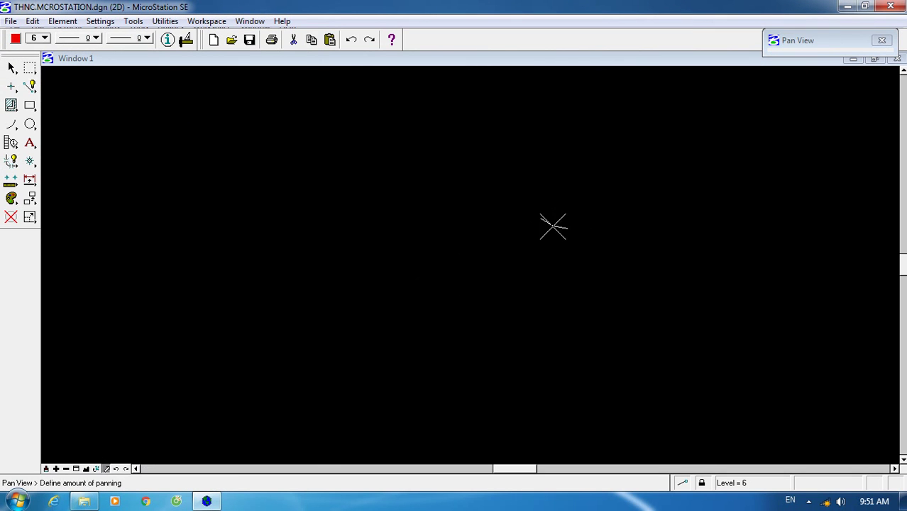
click(329, 277)
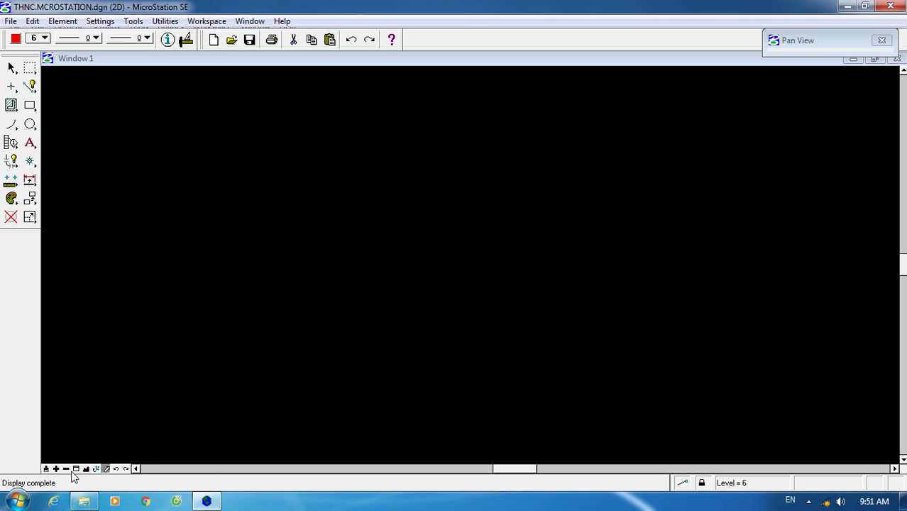
click(46, 469)
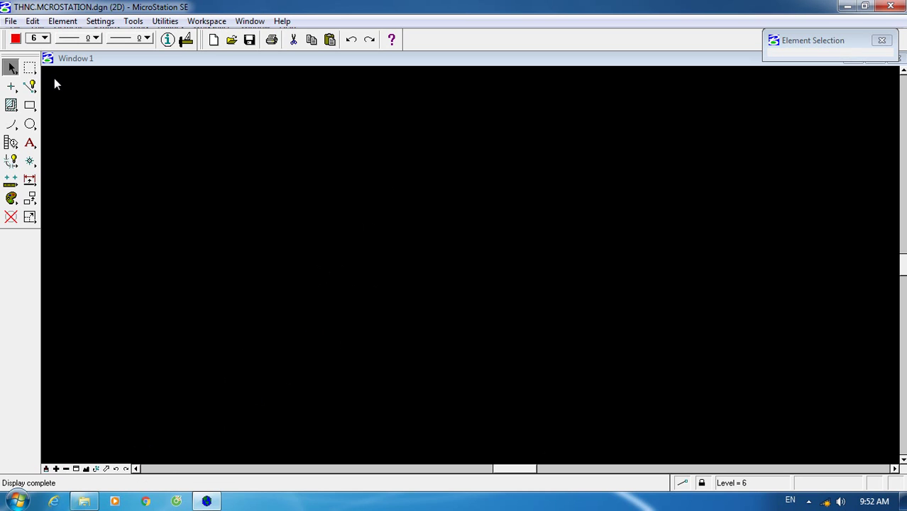
Undock the Main tool box so it floats over Window 1, with Element Selection active.
drag(10, 65, 110, 183)
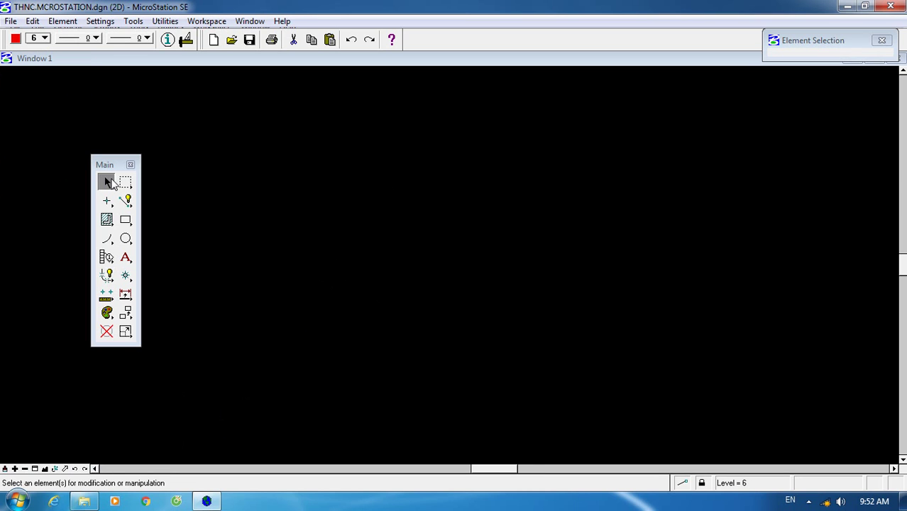
click(107, 183)
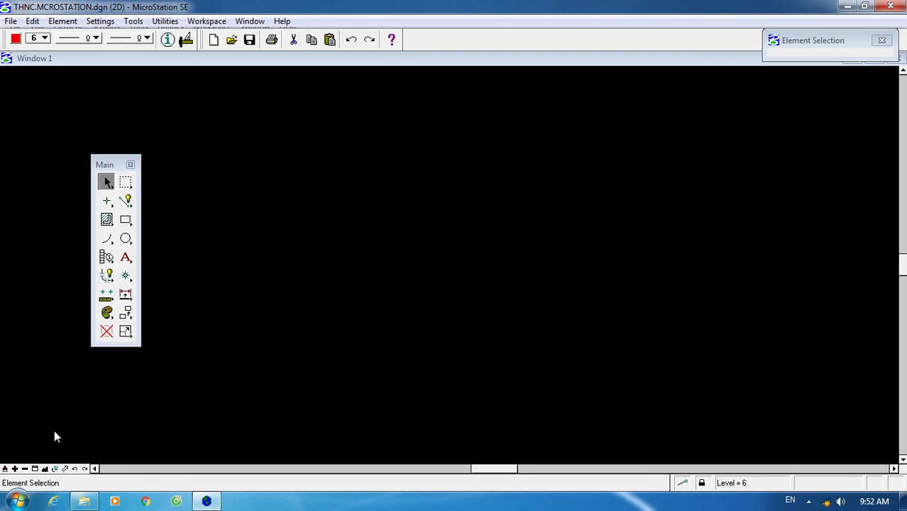
Fit the whole drawing in Window 1, select all elements and clear the selection.
click(47, 469)
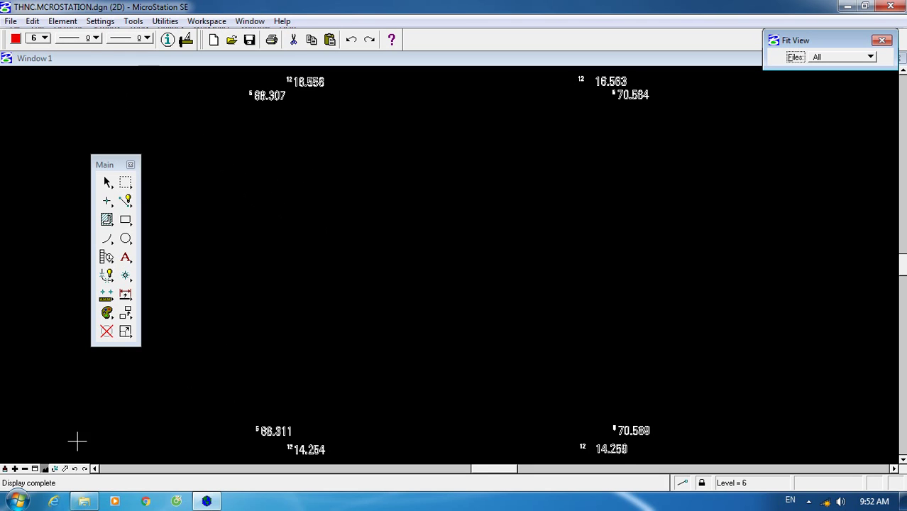
scroll(521, 198, down, 1)
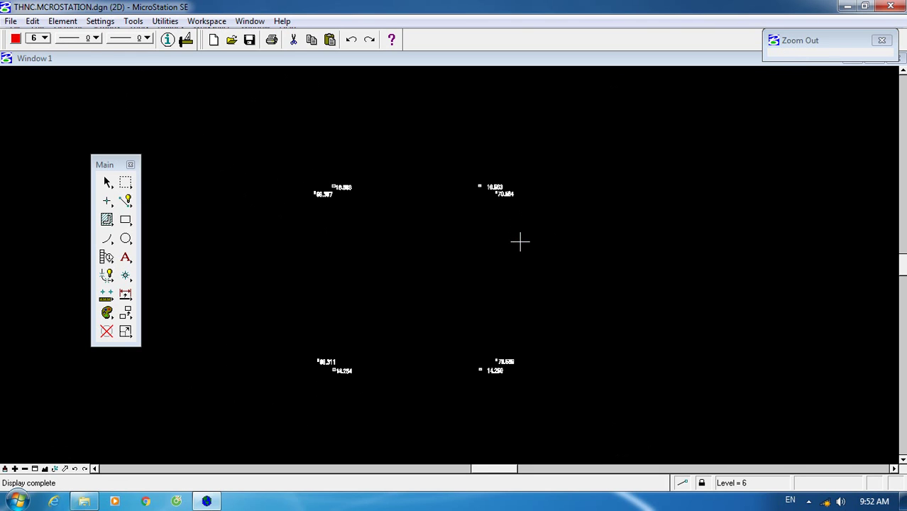
key(ctrl+a)
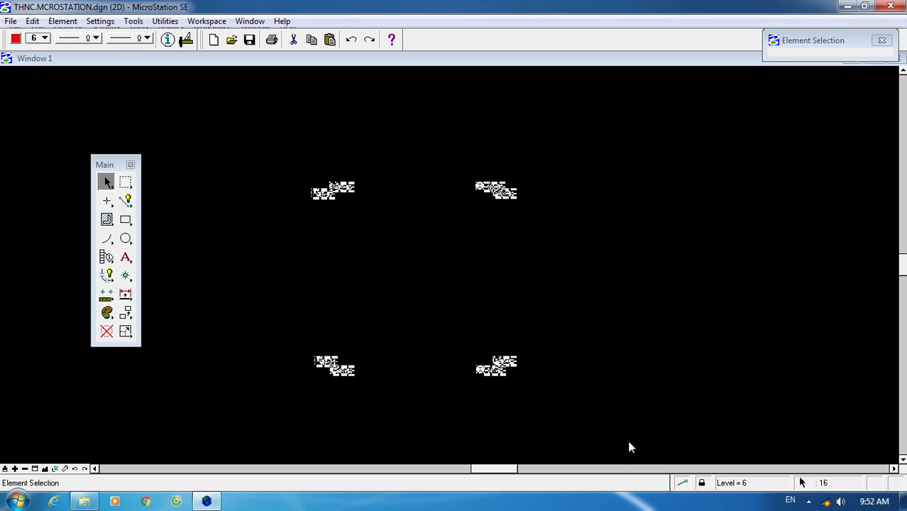
click(695, 336)
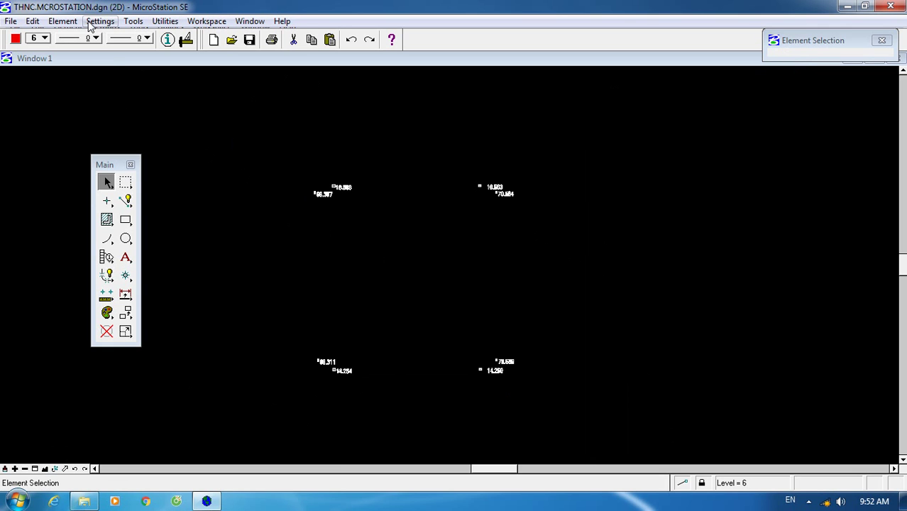
Close the design file and reopen thnc.mcrostation.dgn with the interface style set to Command Window.
click(11, 21)
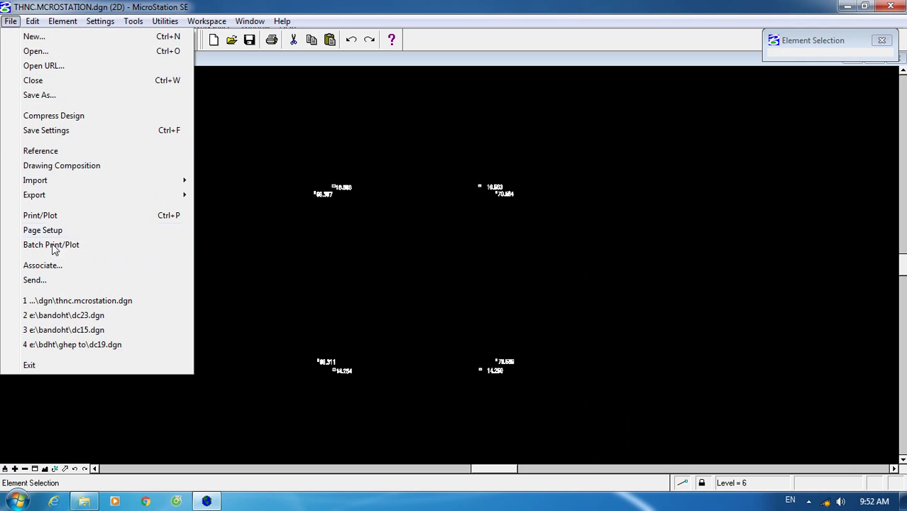
click(39, 81)
click(444, 323)
click(447, 334)
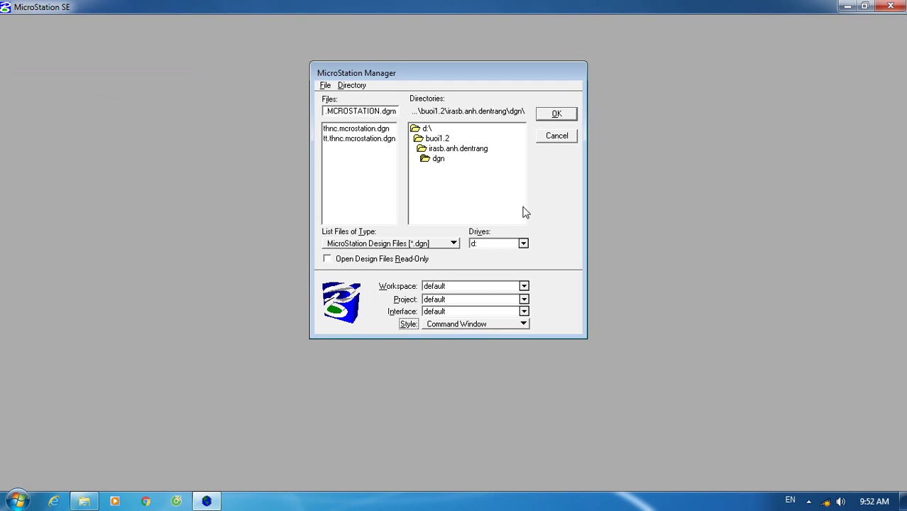
click(557, 114)
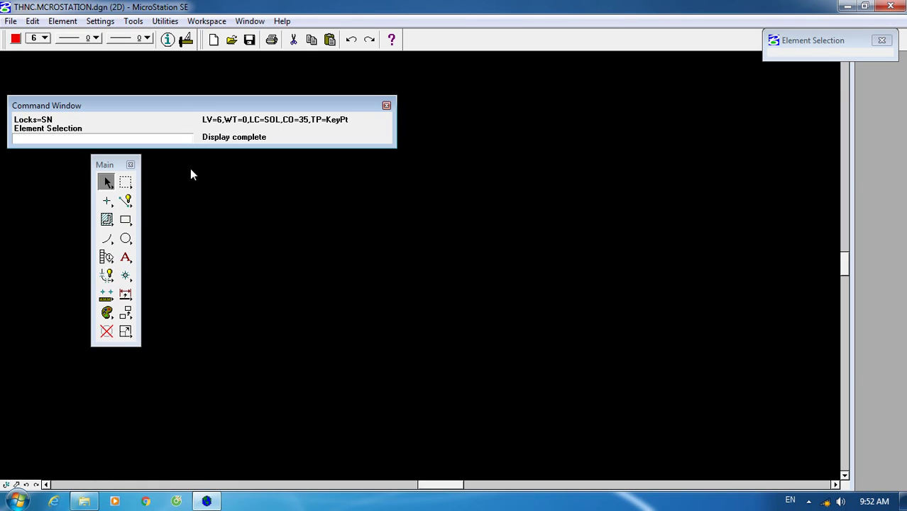
Dock the Command Window above the drawing view and place the Primary tool box after it.
drag(183, 108, 145, 51)
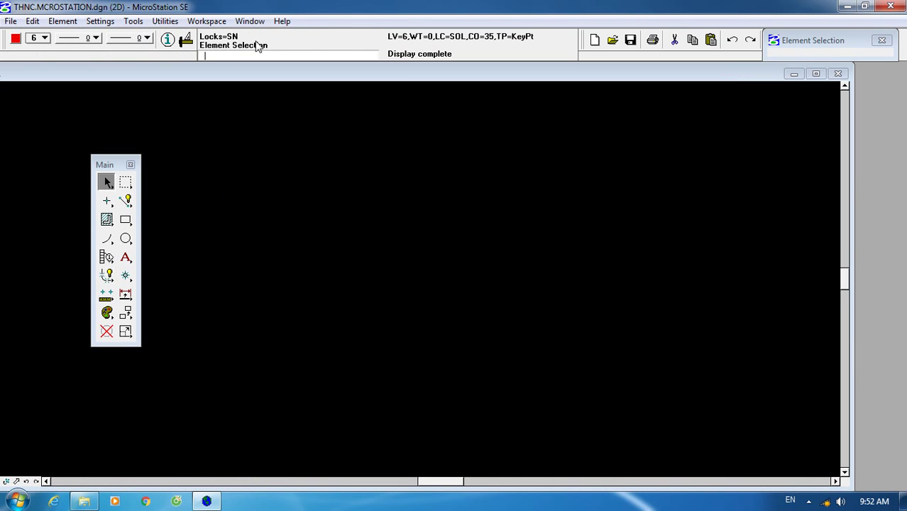
drag(4, 46, 438, 51)
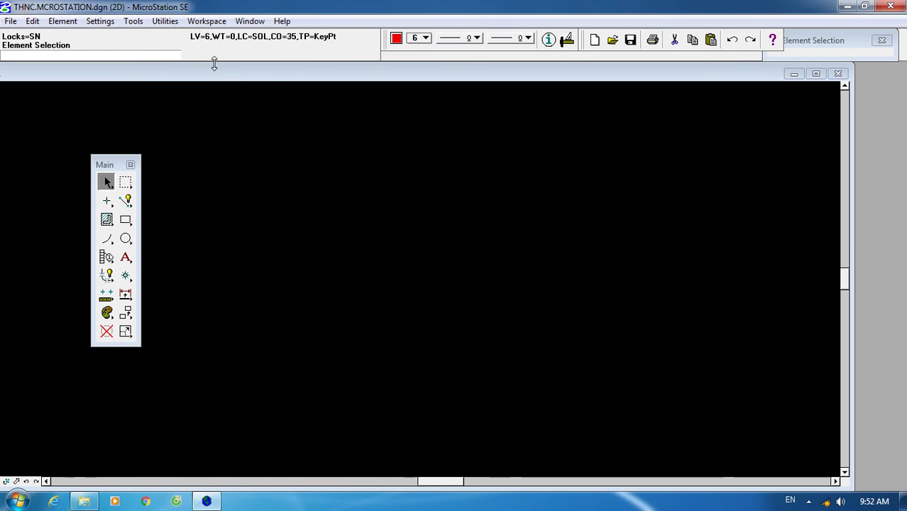
Display the Snap Mode button bar and dock it beside the Command Window.
click(134, 21)
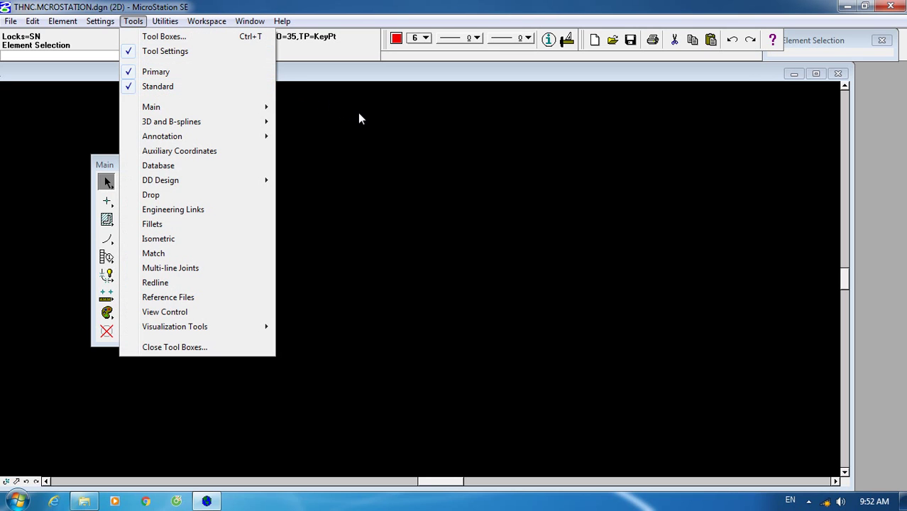
click(100, 20)
mouse_move(183, 175)
click(260, 175)
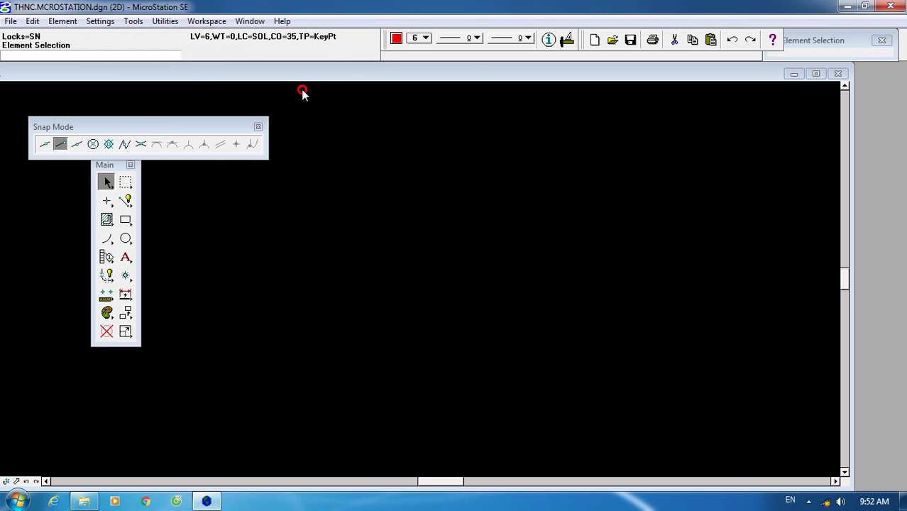
drag(239, 114, 365, 56)
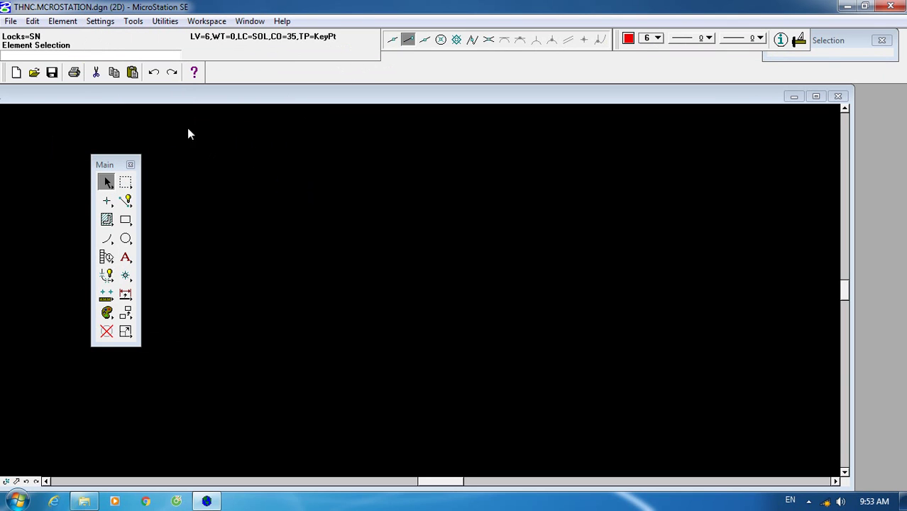
Place a Block fence in Inside mode in the empty drawing view and remove it again.
click(125, 183)
click(240, 141)
click(365, 247)
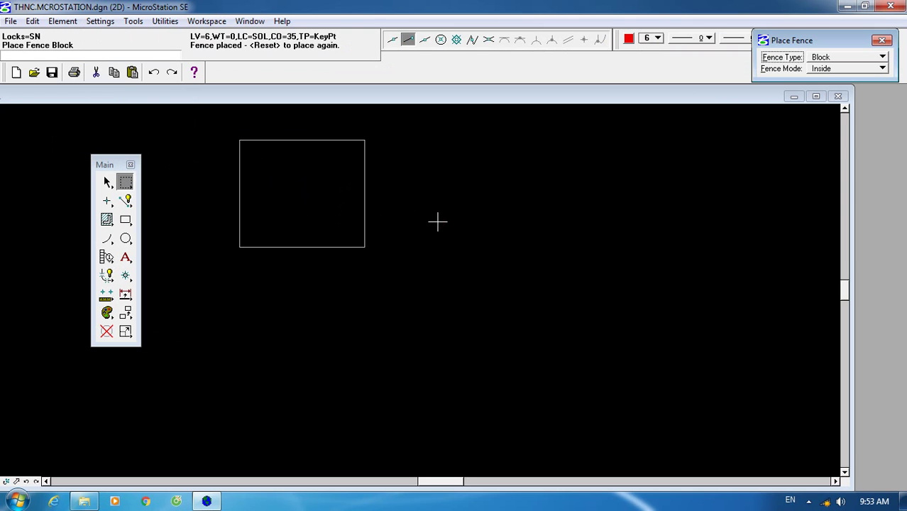
click(125, 185)
Reposition the floating Main tool box and activate the Place Active Point tool.
drag(112, 169, 86, 143)
click(79, 174)
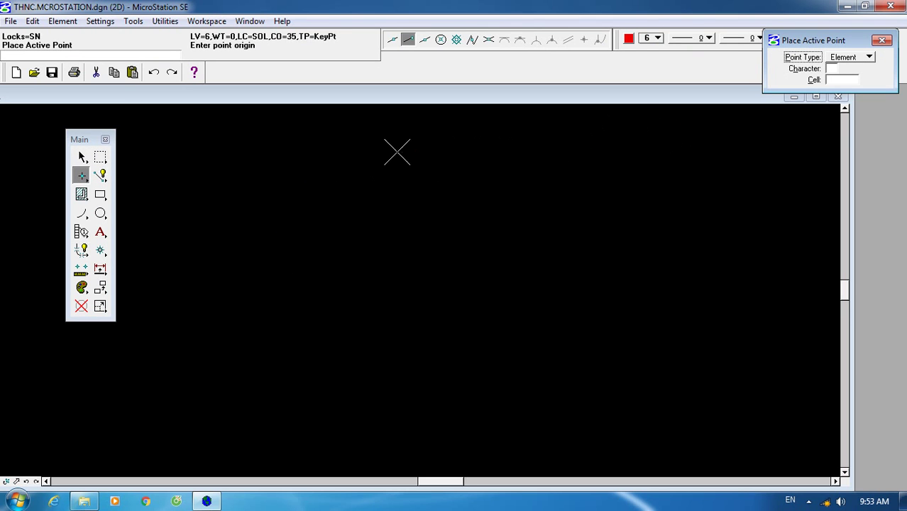
Tear off the Patterns tool box, try Pattern Area, switch to Place Block and close the tool box.
click(82, 195)
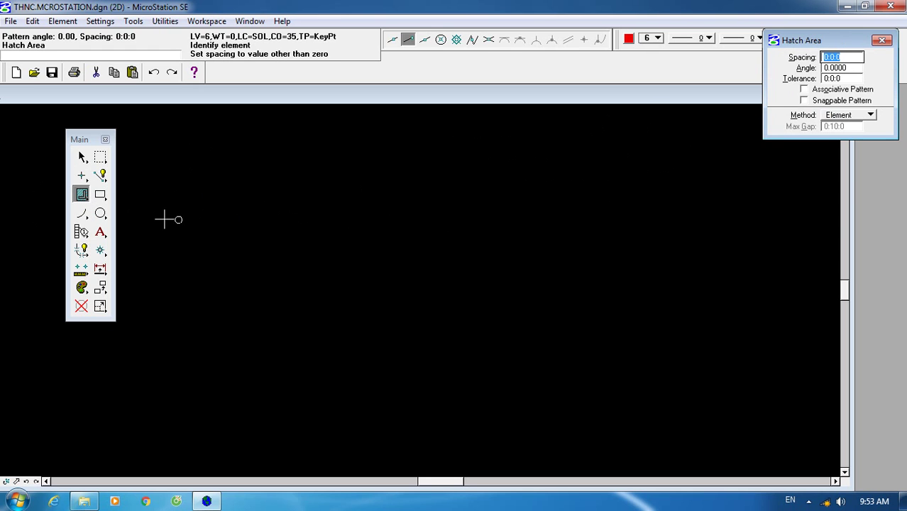
drag(82, 194, 198, 194)
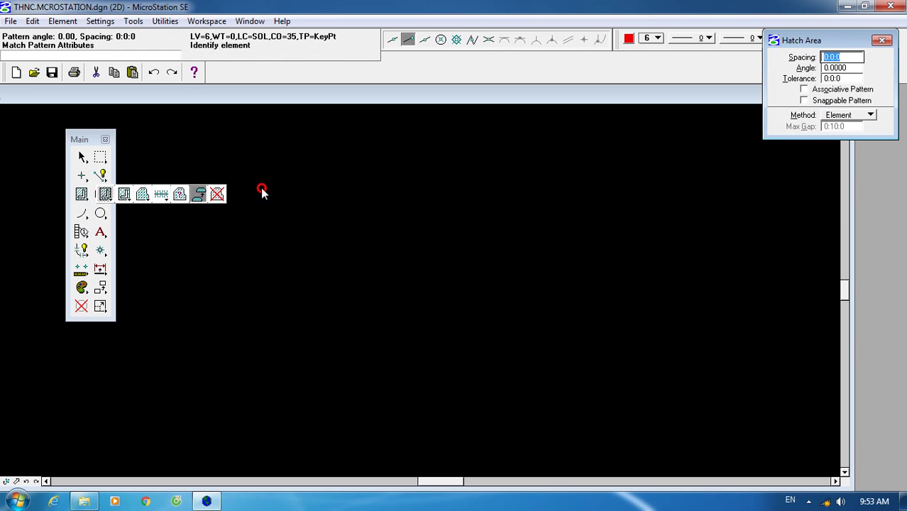
drag(262, 192, 262, 193)
click(262, 202)
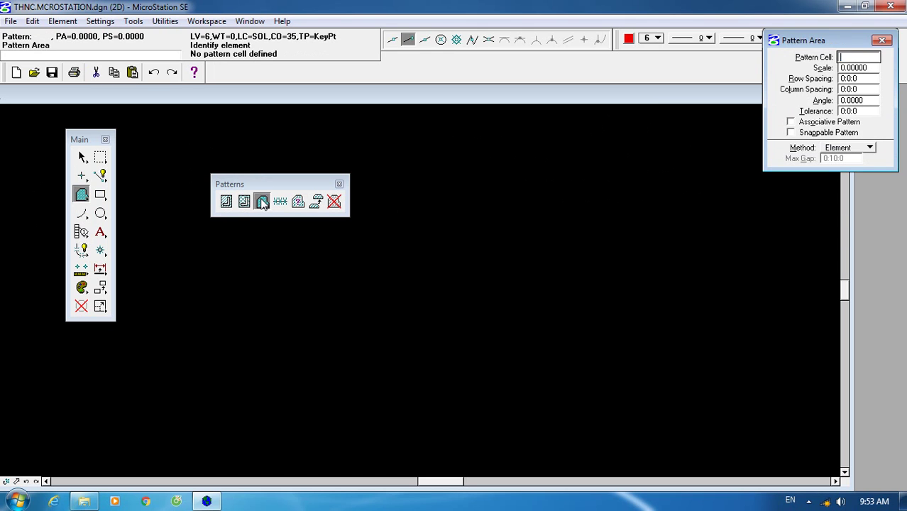
click(103, 194)
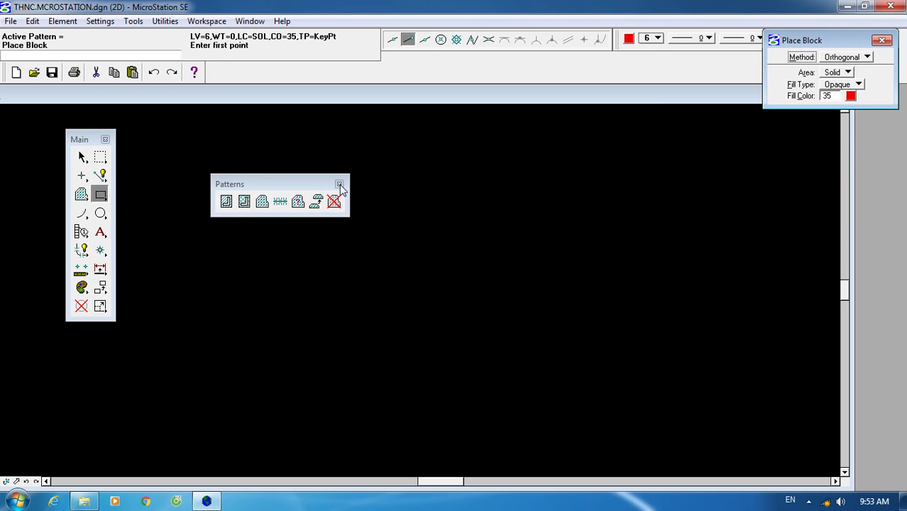
click(339, 184)
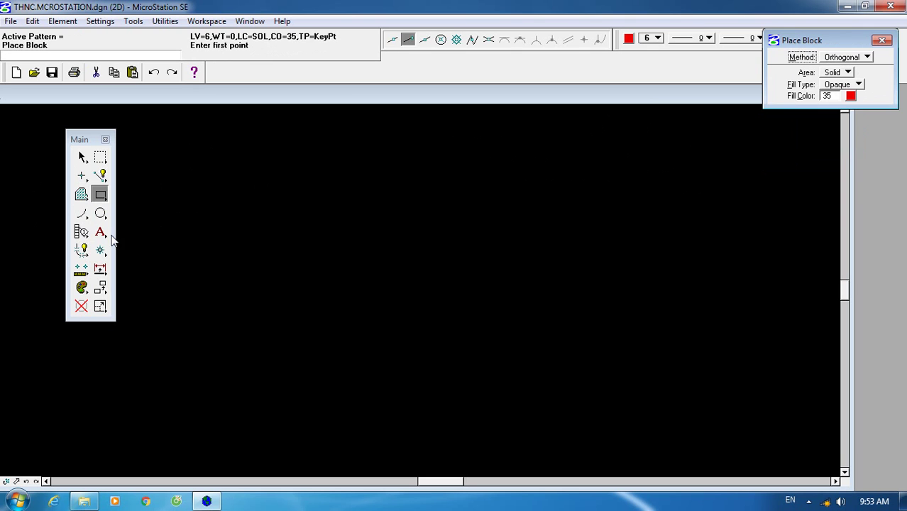
Activate Place Text, tear off the Text tool box, and close that tool box and the Text Editor.
click(101, 233)
drag(102, 233, 359, 192)
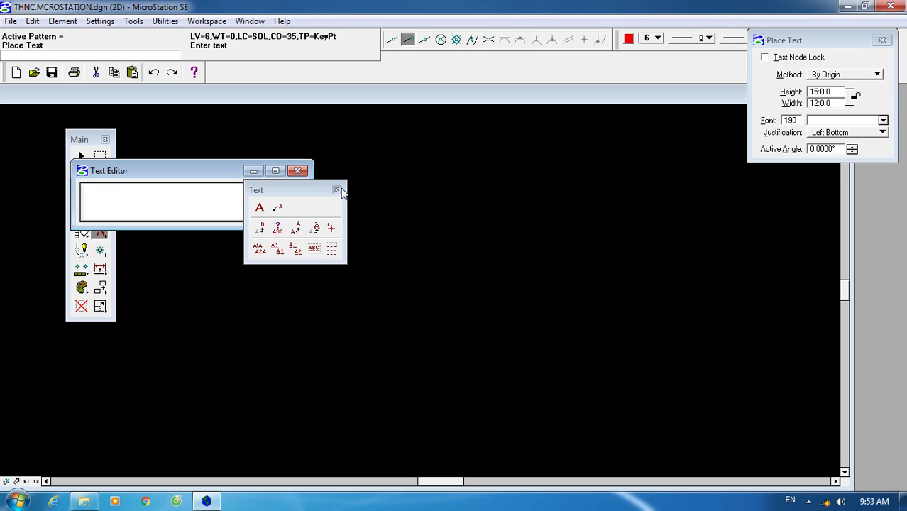
click(338, 190)
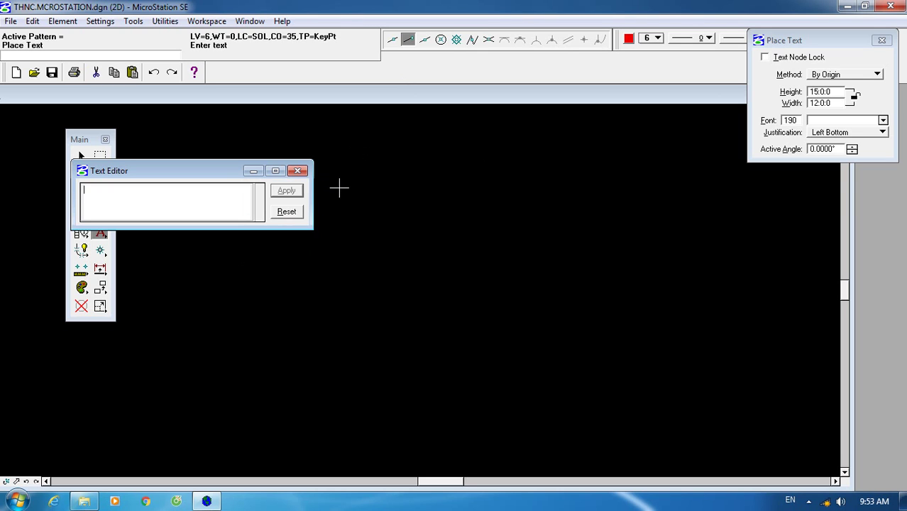
click(298, 170)
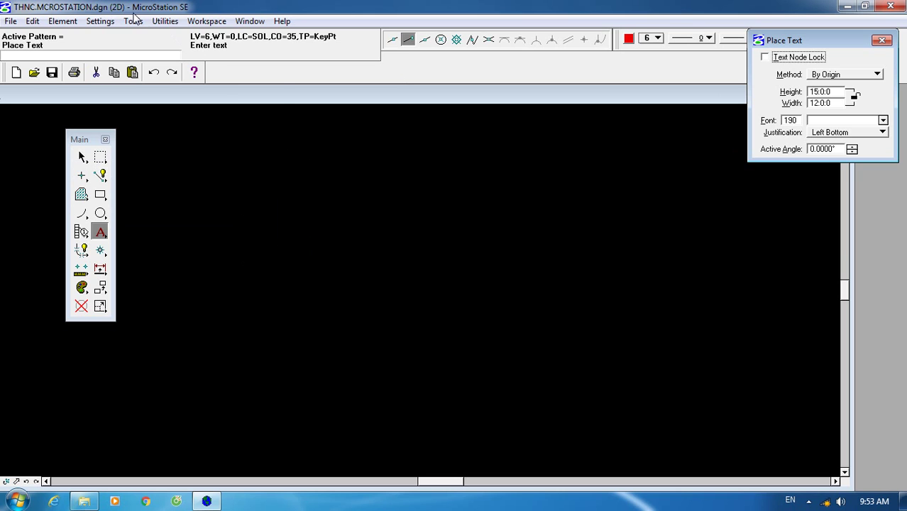
Open the Font Installer and try to create a new destination font library named hung in the symb folder.
click(161, 21)
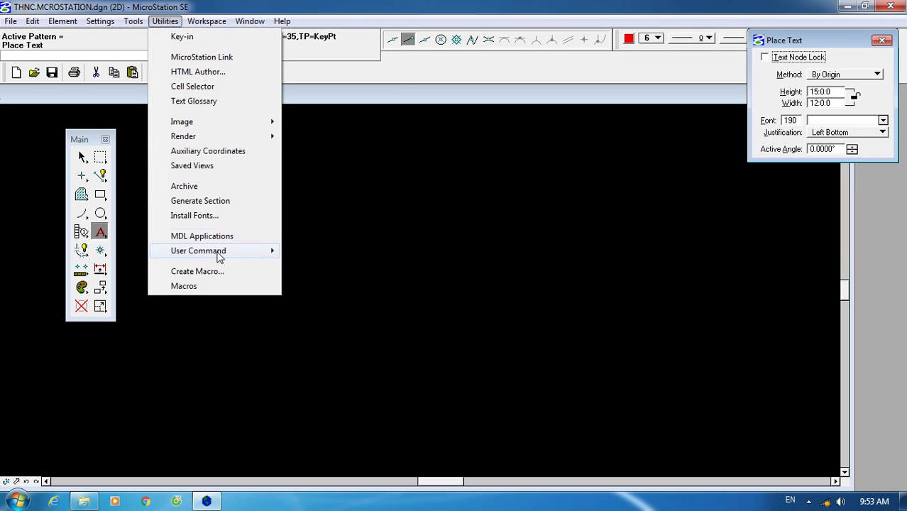
click(232, 214)
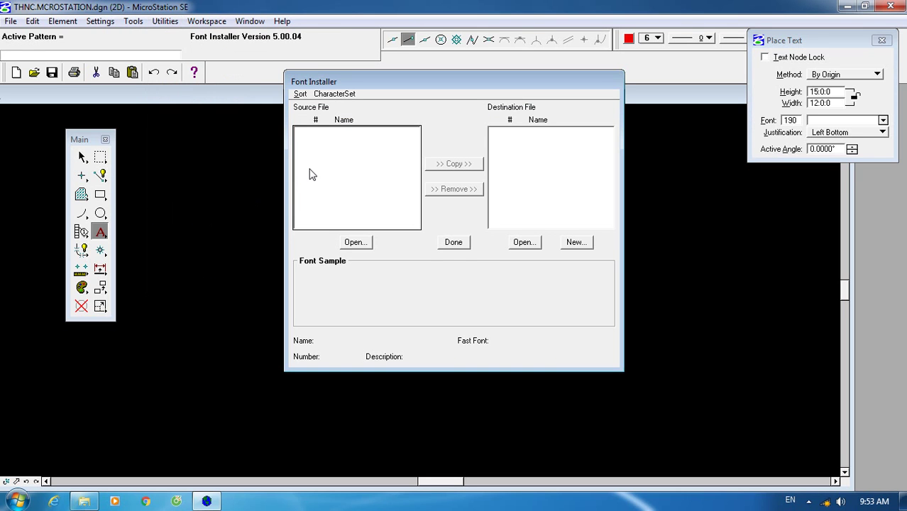
click(572, 243)
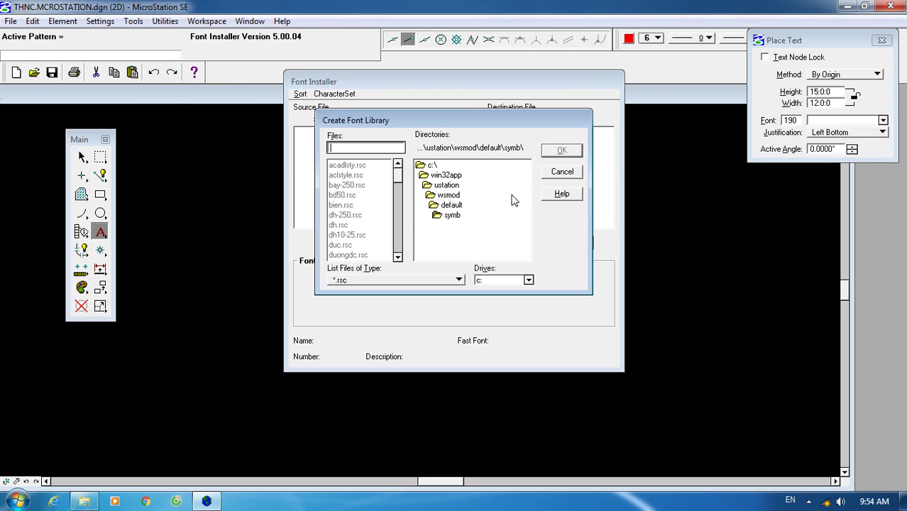
click(839, 501)
scroll(856, 432, up, 20)
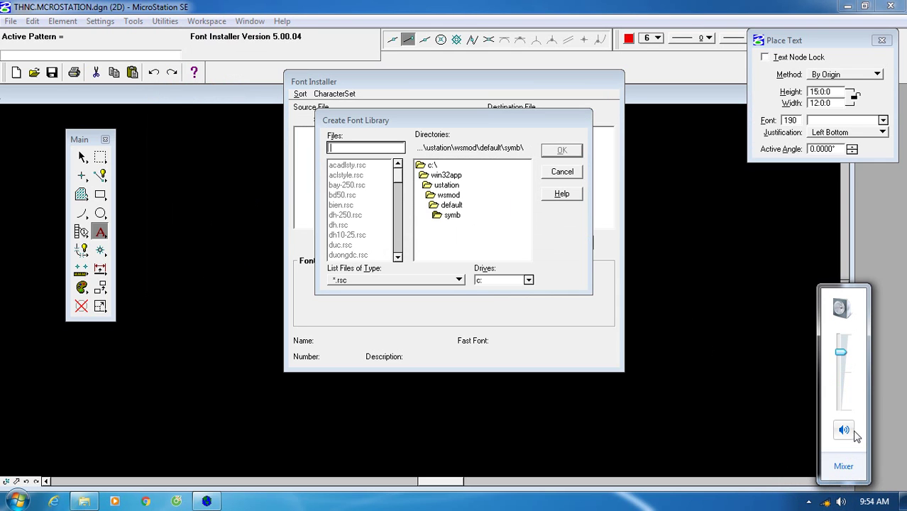
click(567, 234)
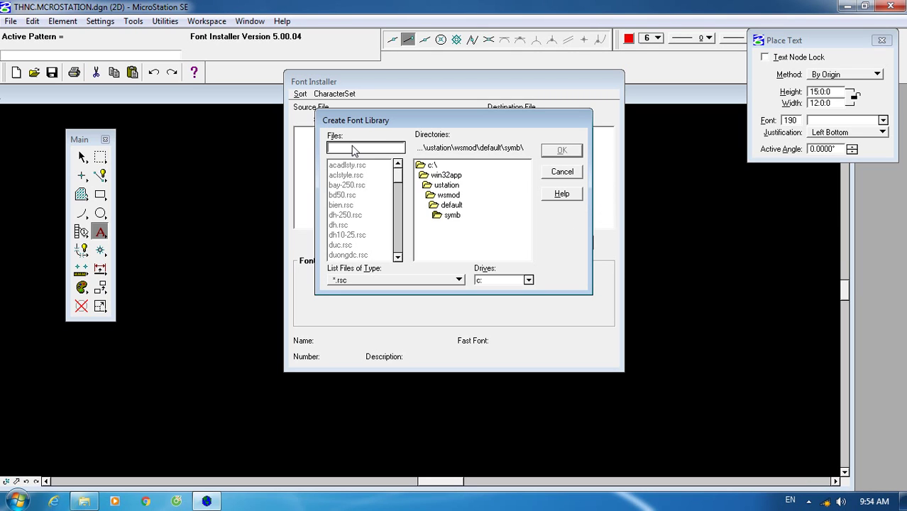
text(hung)
click(565, 151)
click(407, 224)
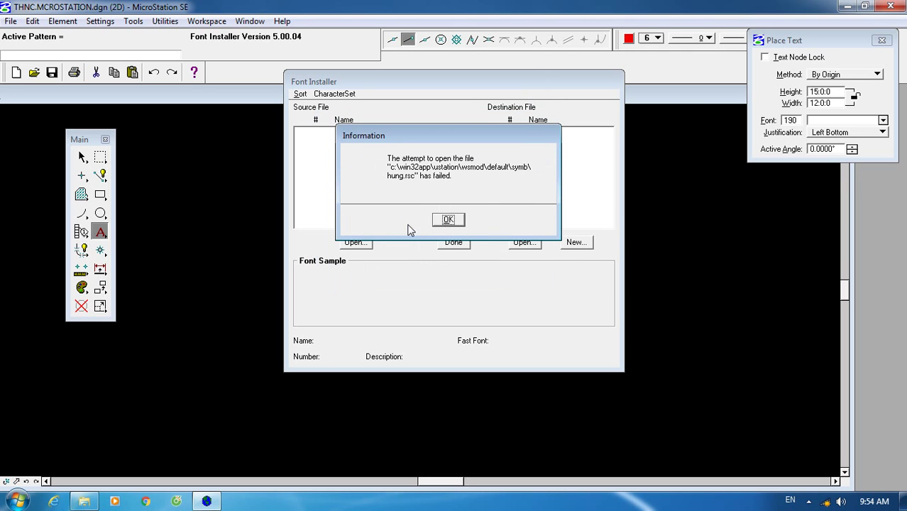
click(448, 220)
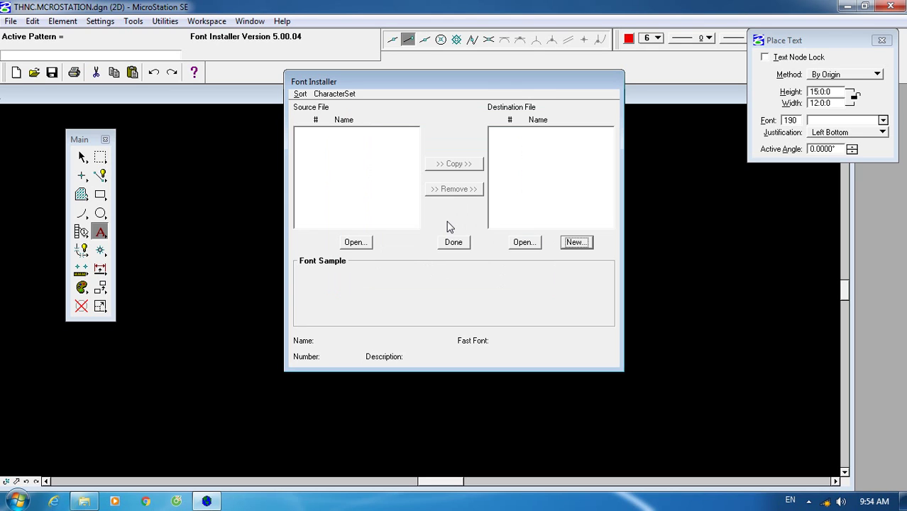
click(575, 243)
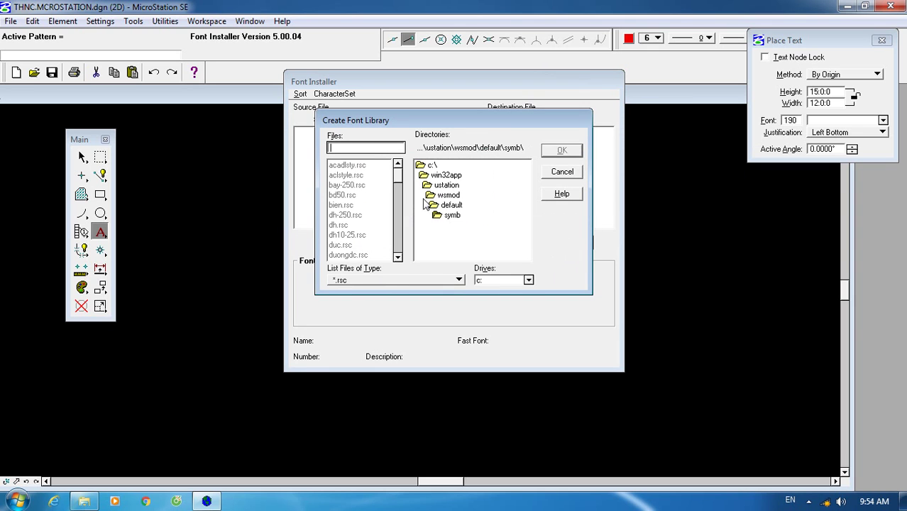
click(401, 188)
mouse_move(401, 190)
mouse_down()
mouse_move(396, 212)
mouse_move(396, 201)
mouse_up()
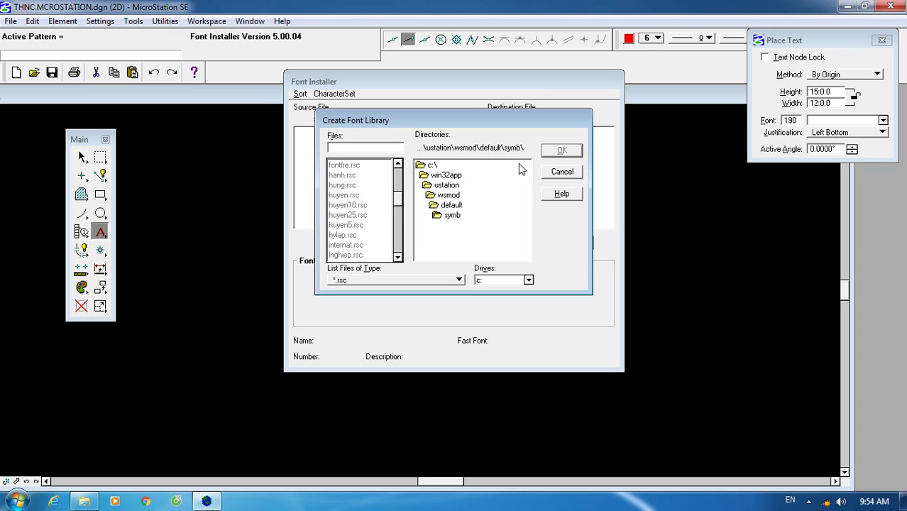
click(561, 171)
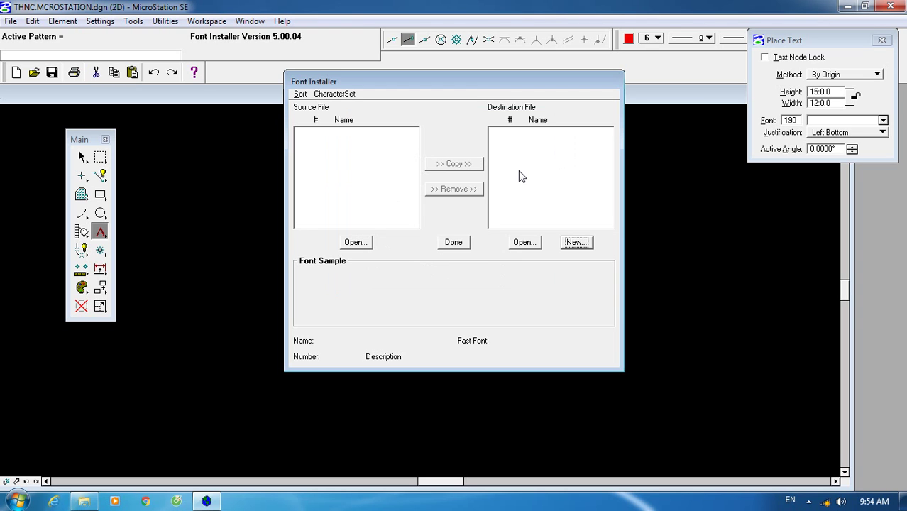
Open hung.rsc from the symb folder as the destination font library.
click(523, 242)
mouse_move(396, 203)
mouse_down()
mouse_move(395, 226)
mouse_move(396, 209)
mouse_up()
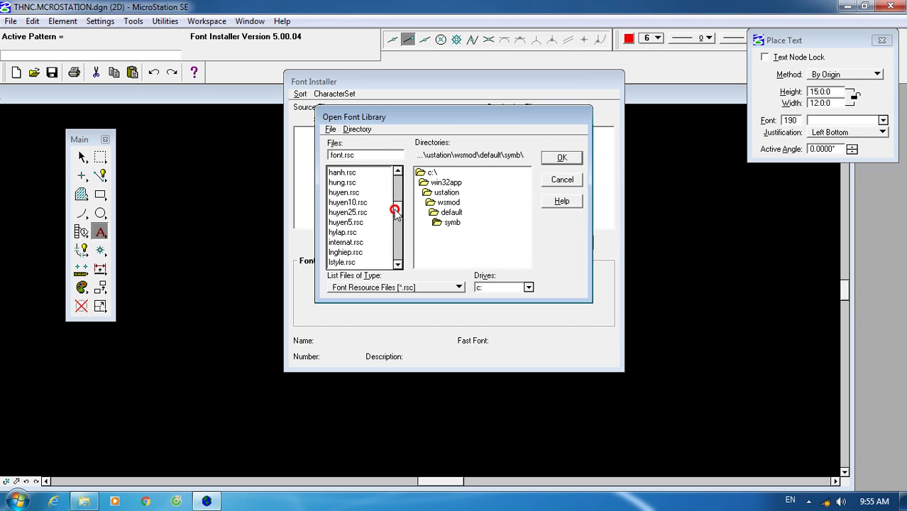
double_click(348, 183)
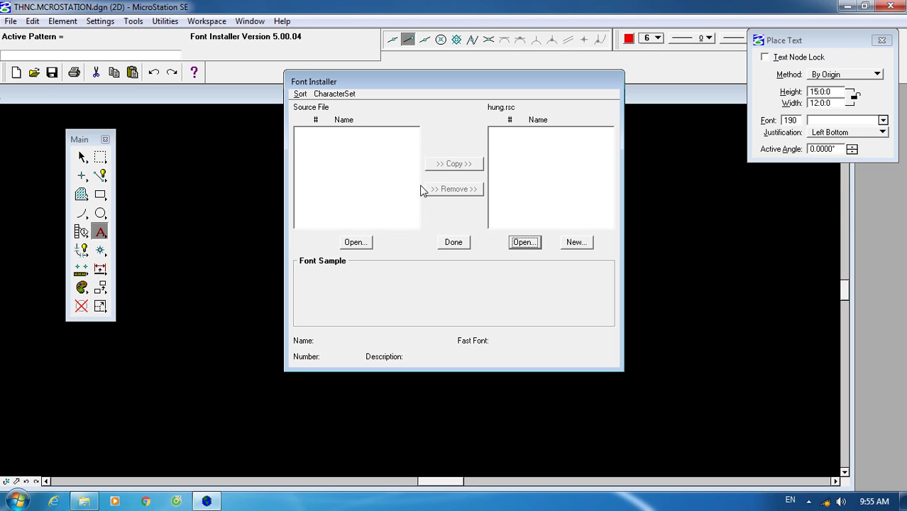
Browse for source fonts in c:\program files\vietkey2000, list its TrueType (*.tt*) files, and cancel the selection.
click(350, 242)
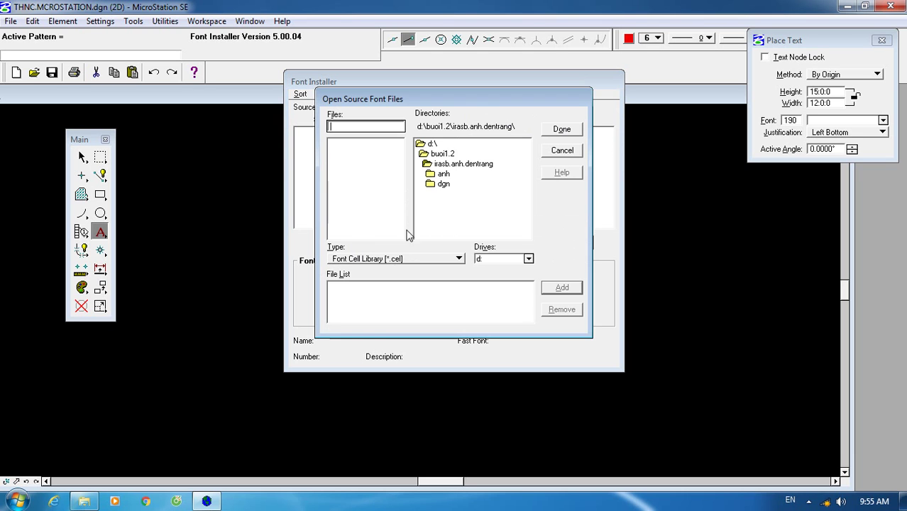
click(528, 258)
click(494, 271)
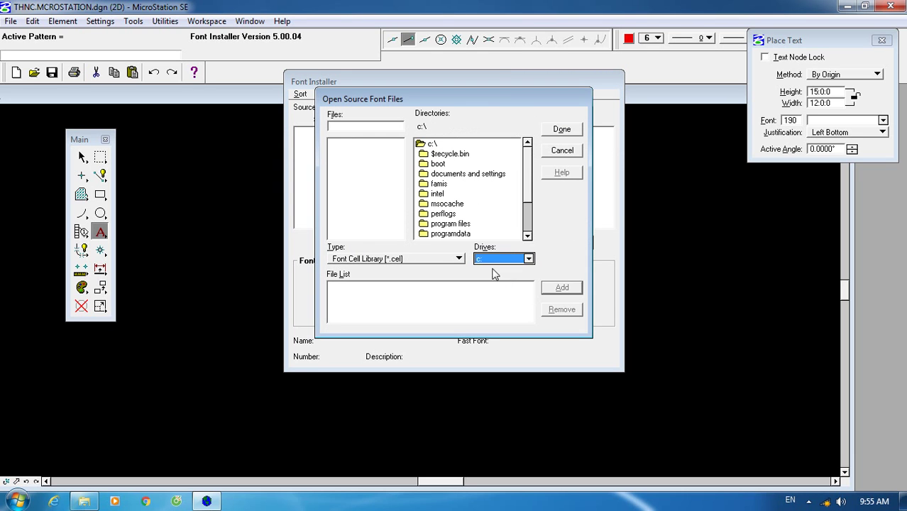
click(466, 224)
double_click(466, 224)
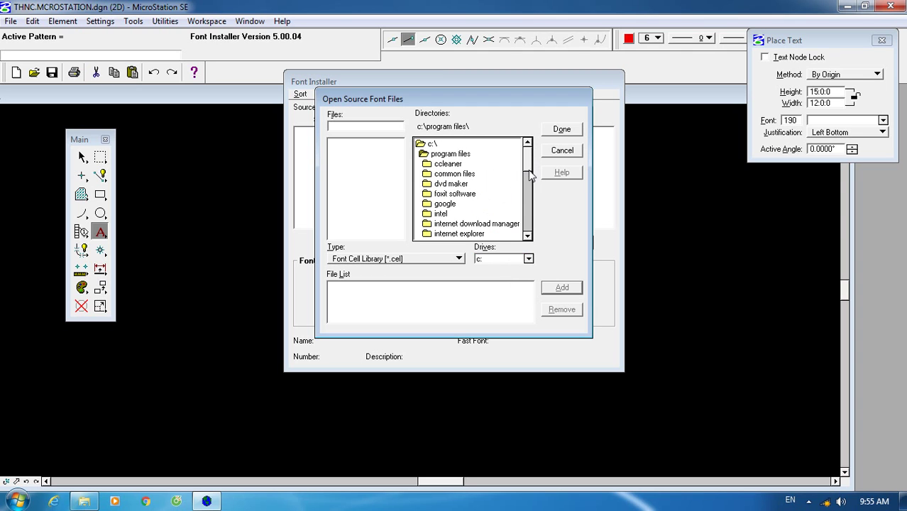
click(526, 228)
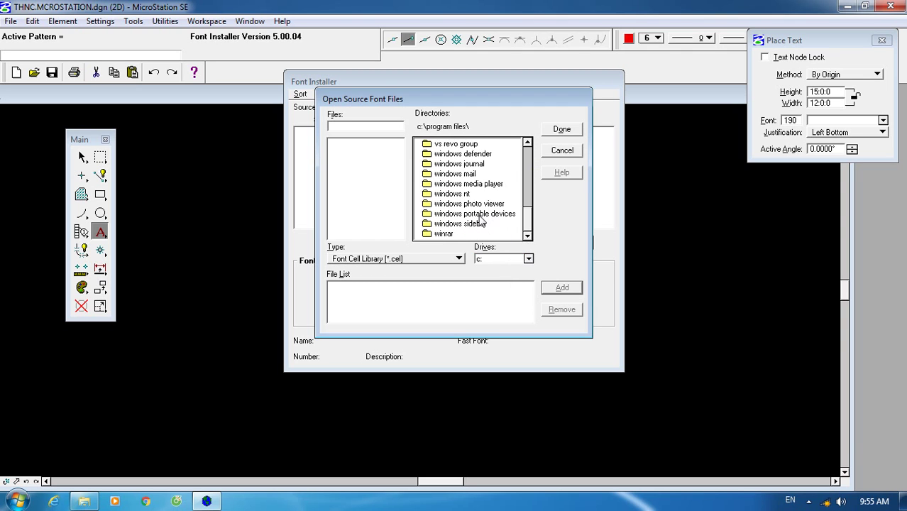
double_click(529, 143)
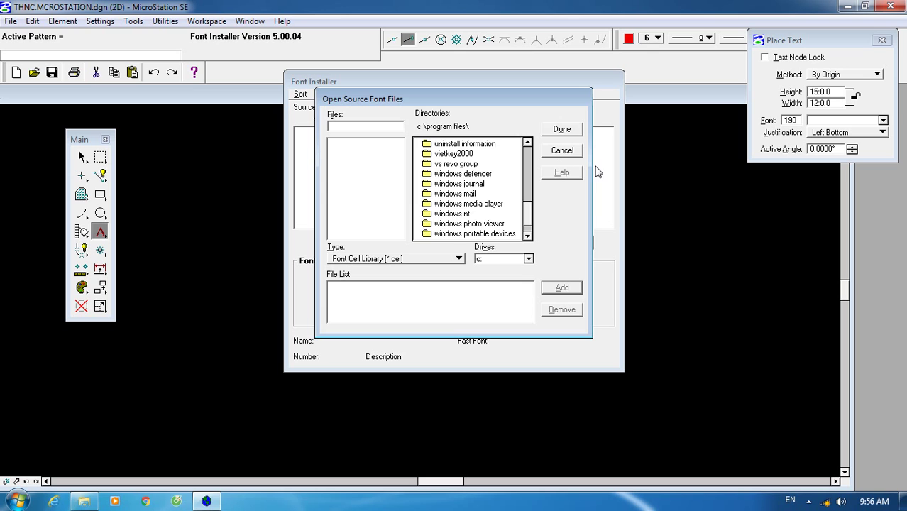
double_click(445, 154)
click(406, 258)
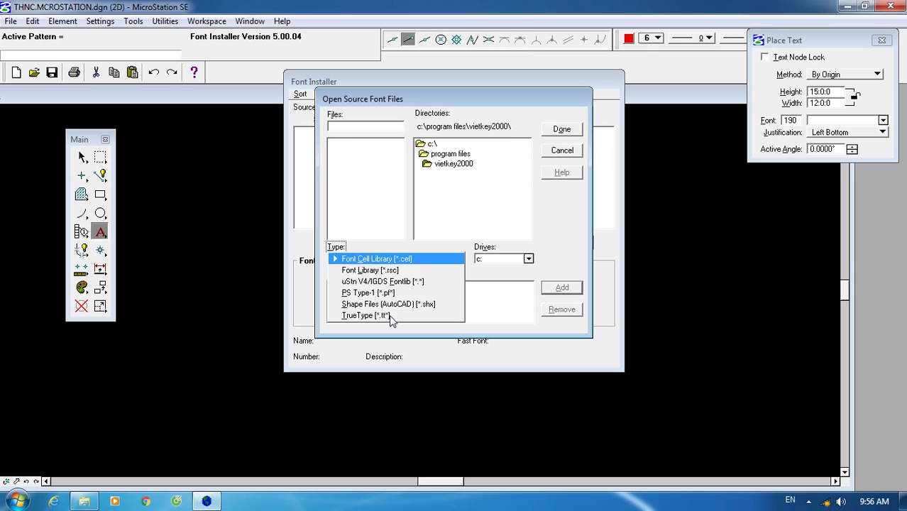
click(389, 316)
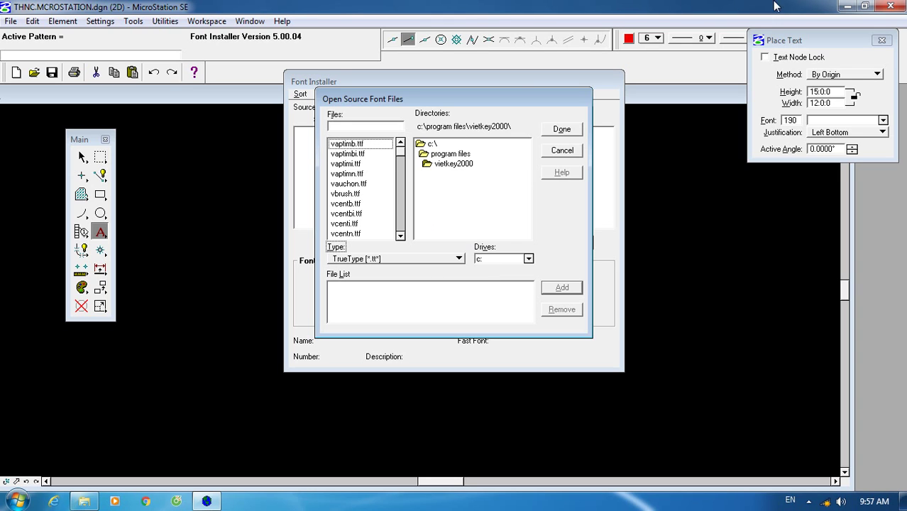
click(567, 150)
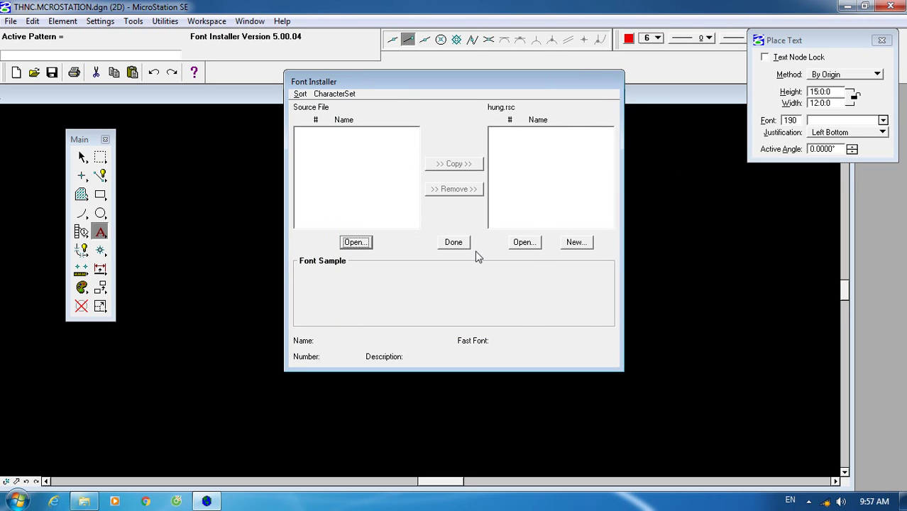
Close the Font Installer and exit MicroStation.
click(453, 242)
click(892, 6)
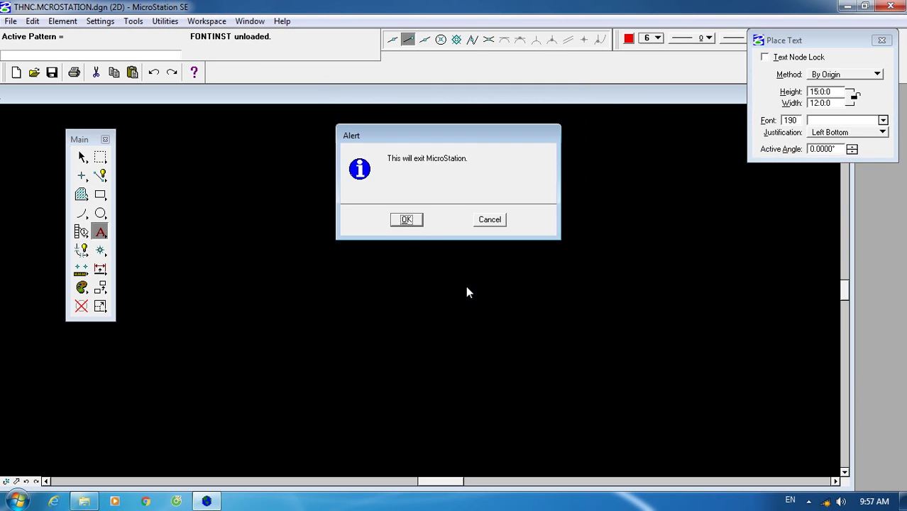
click(409, 222)
Start I_GEOVEC and open thnc.mcrostation.dgn with features.tbl as the active feature table.
click(17, 502)
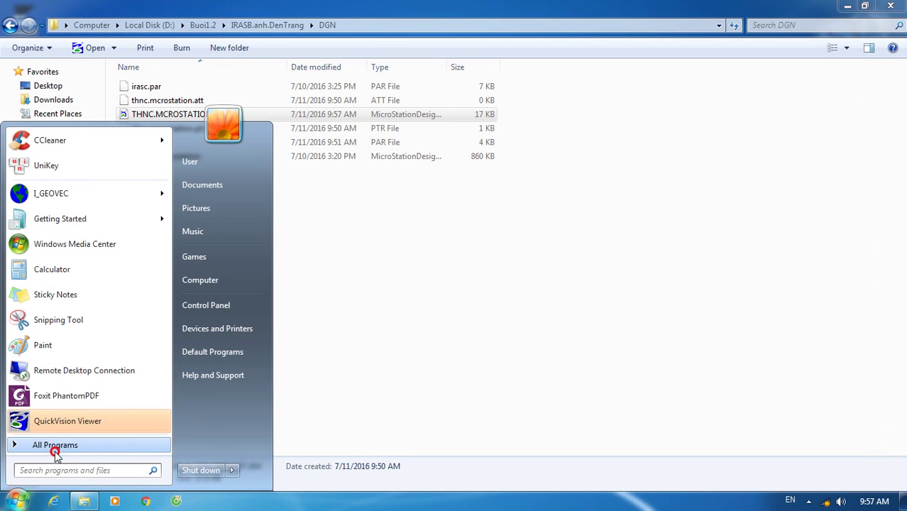
click(26, 445)
click(65, 223)
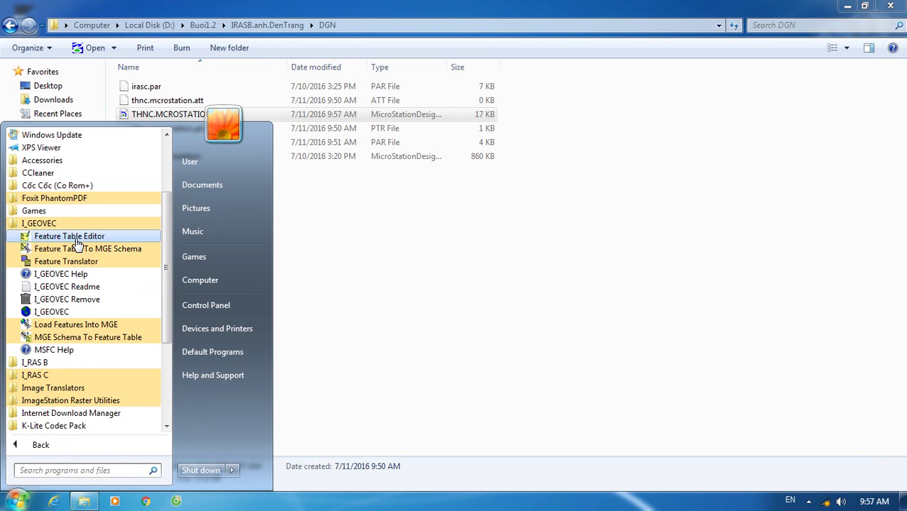
click(61, 311)
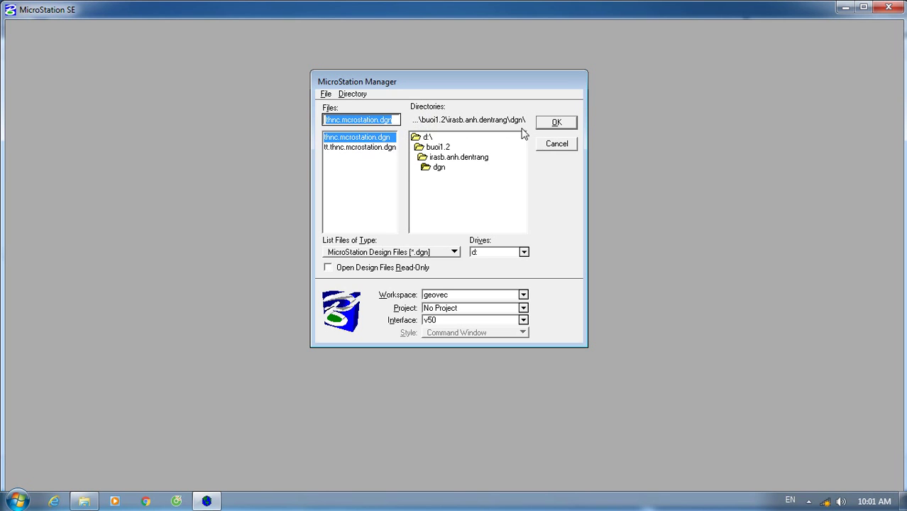
click(551, 124)
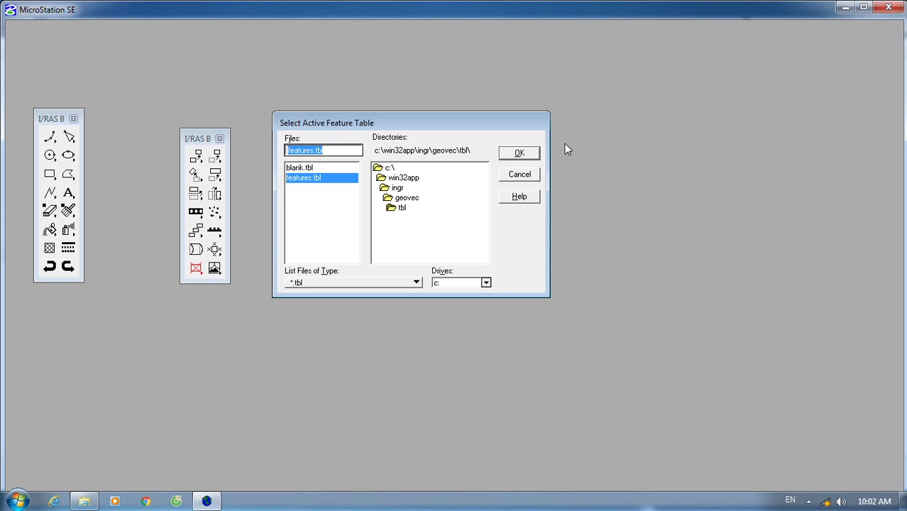
click(522, 155)
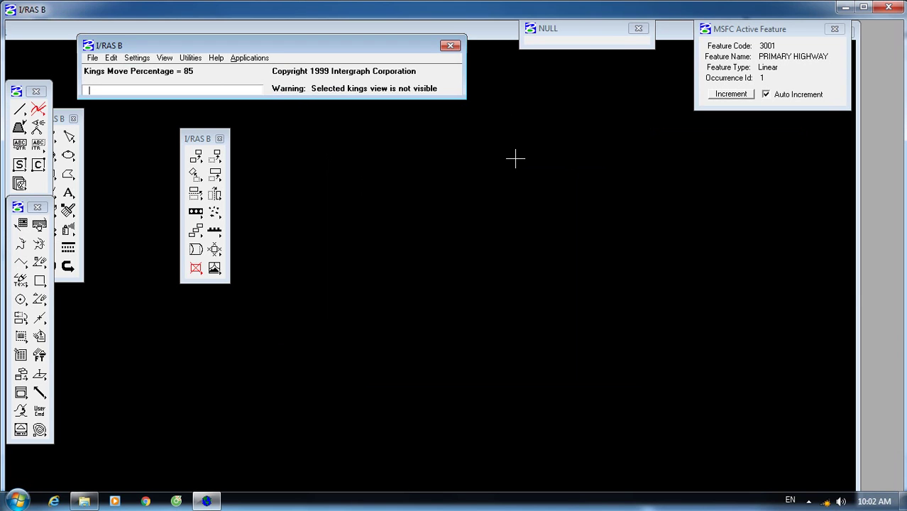
View the feature categories in Select Feature, cancel the selection, and activate the FC Keyin Feature tool.
click(22, 226)
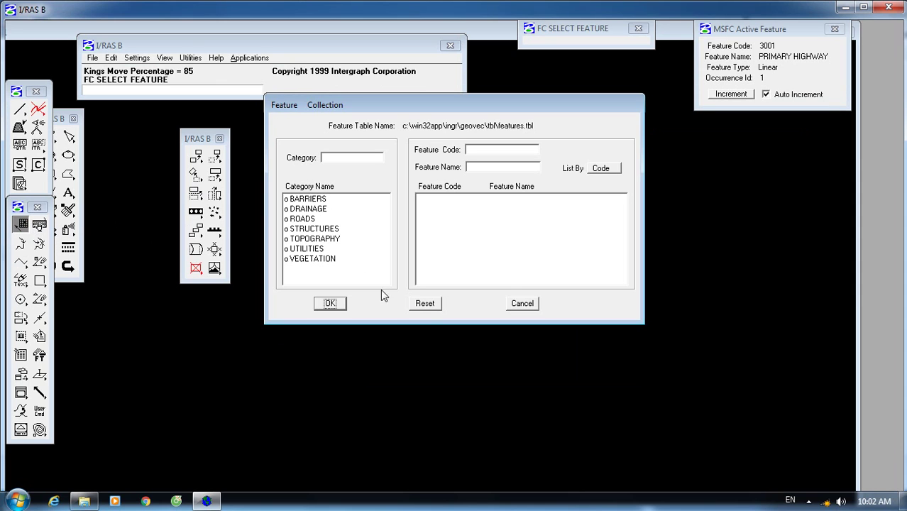
click(525, 303)
click(39, 226)
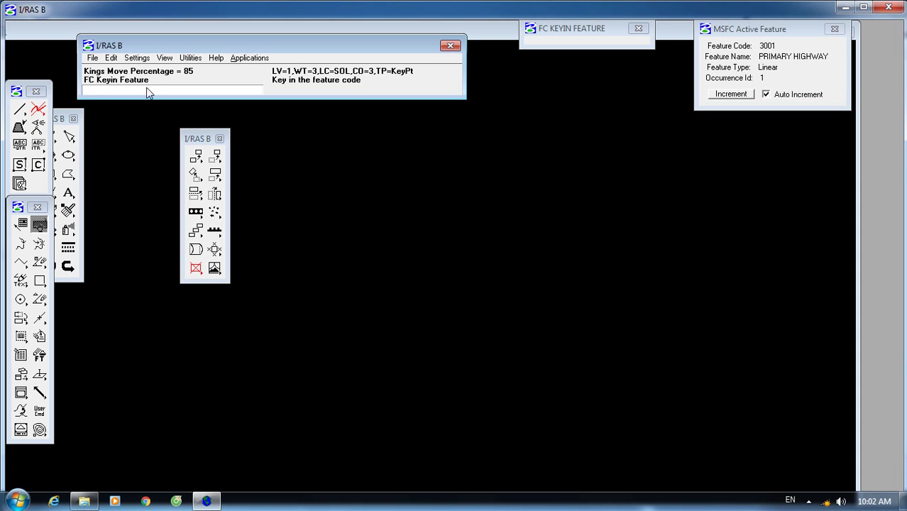
Switch the command window to the MicroStation menus and turn on the view's scroll bars.
click(250, 59)
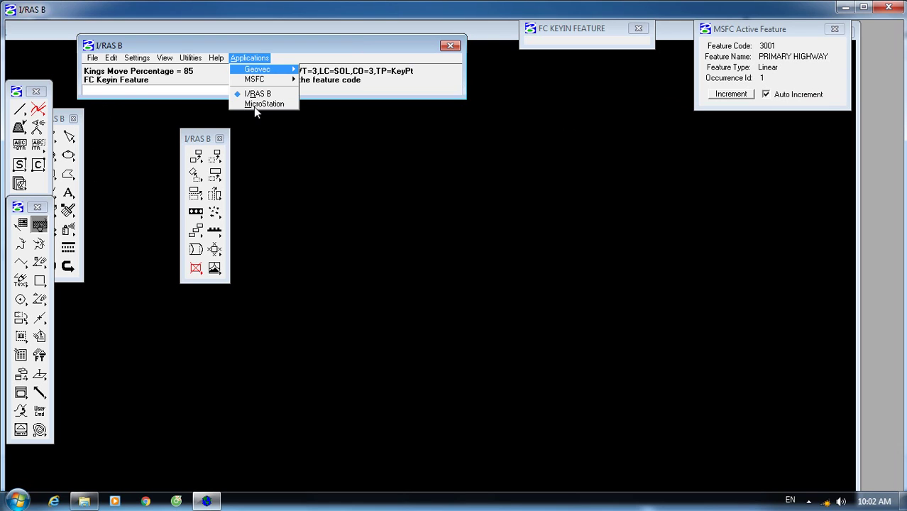
click(254, 107)
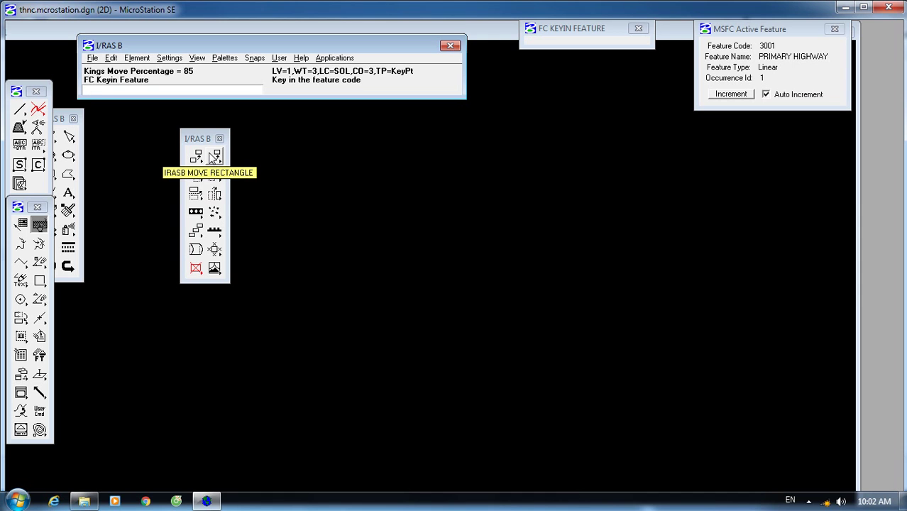
click(170, 58)
mouse_move(196, 61)
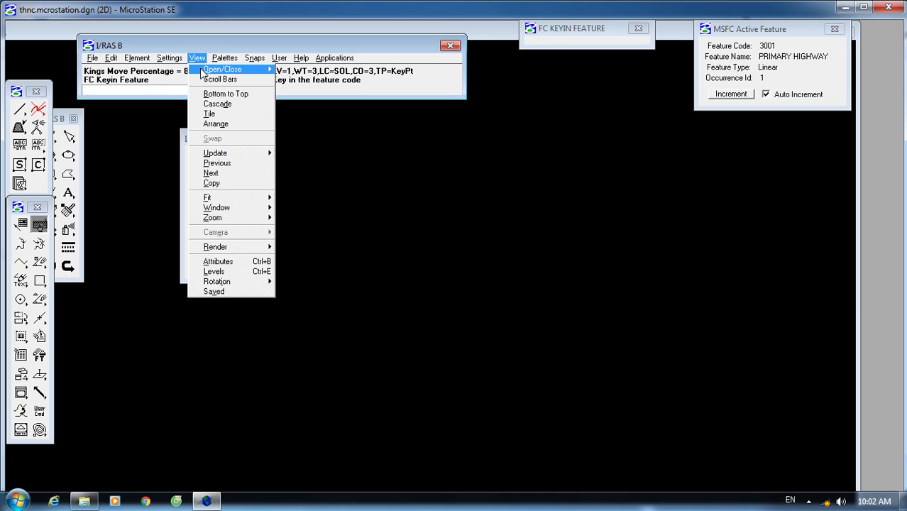
click(210, 80)
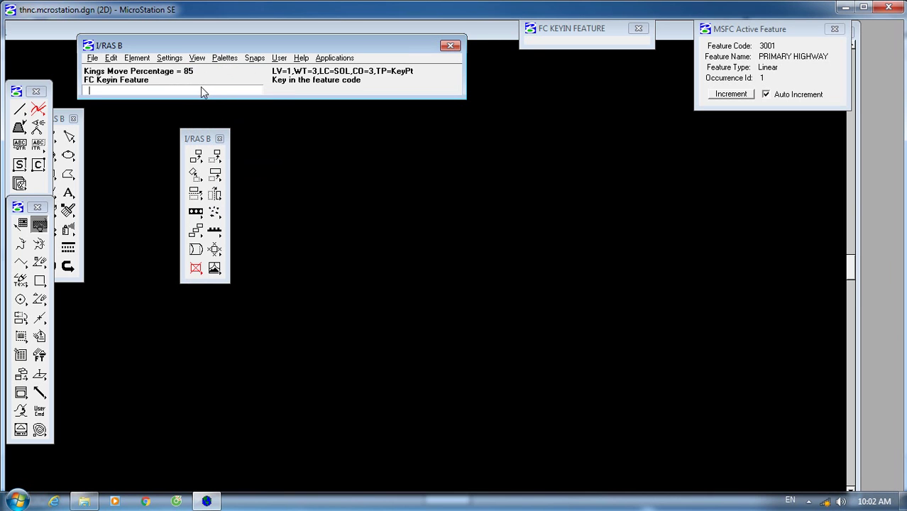
Maximize the program window and open the Main tool palette.
double_click(516, 10)
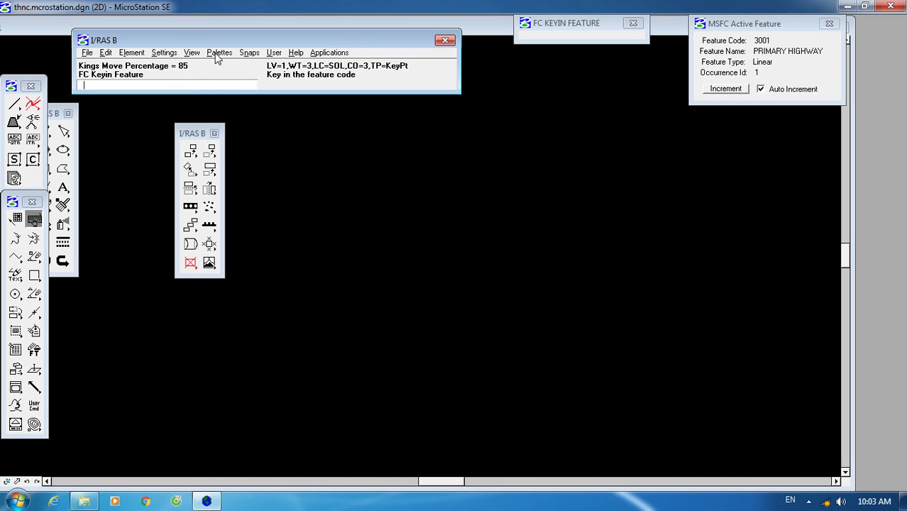
click(191, 54)
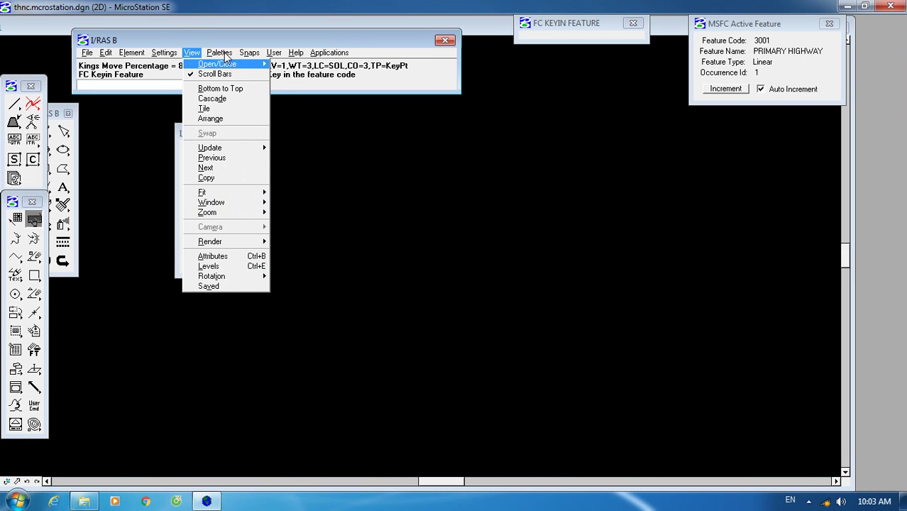
click(222, 53)
mouse_move(238, 69)
click(299, 65)
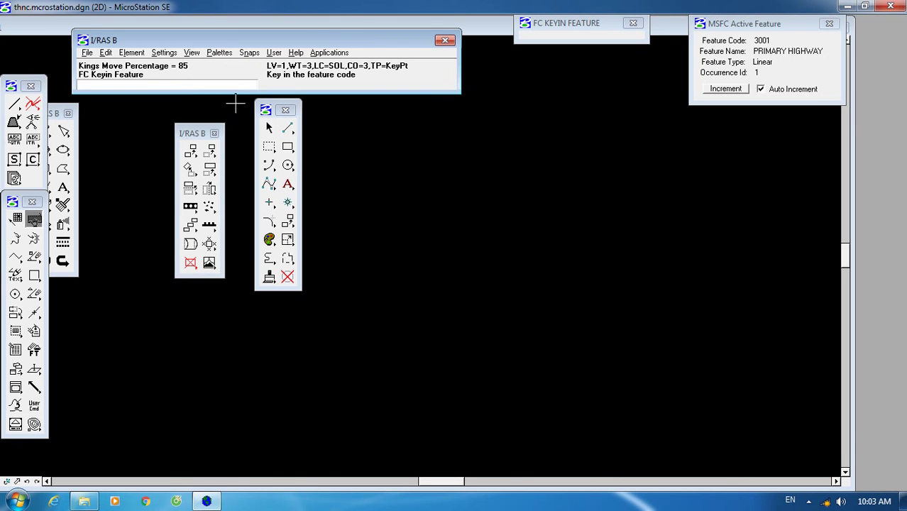
Activate Pan View and maximize the Window 1 view.
click(269, 111)
click(247, 137)
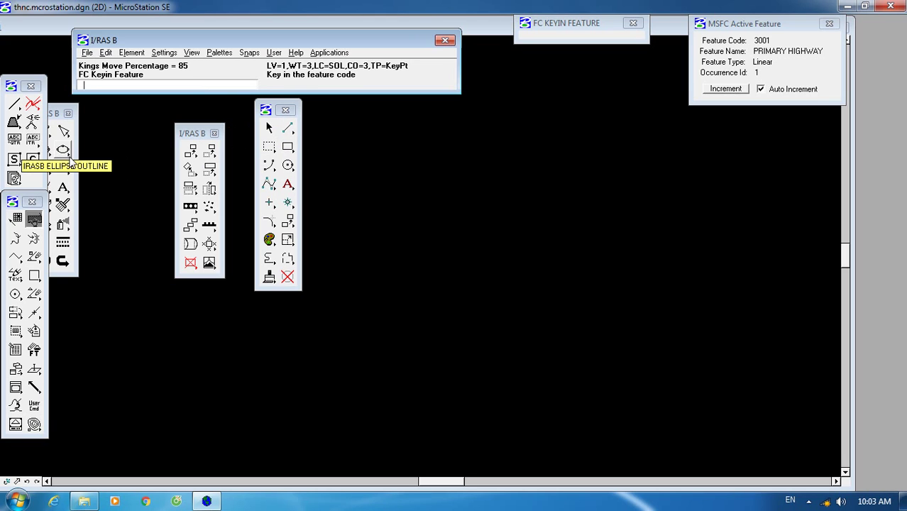
click(15, 482)
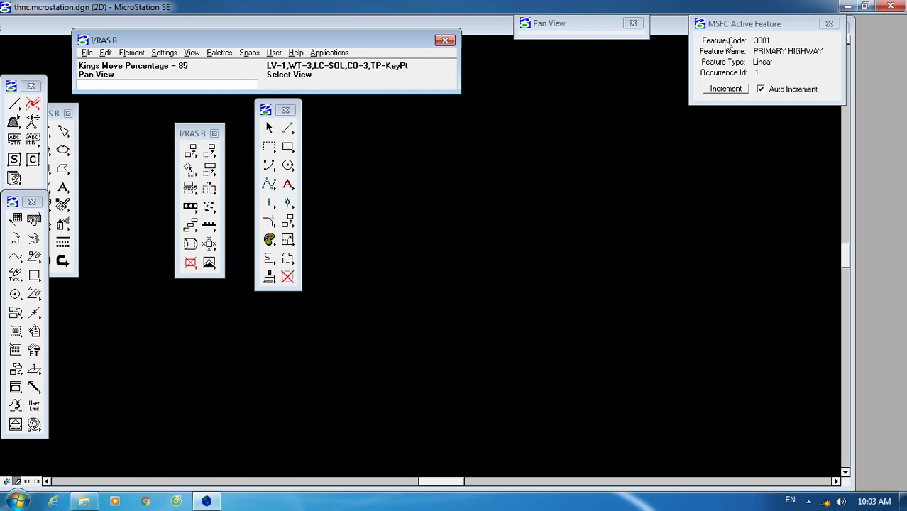
double_click(666, 30)
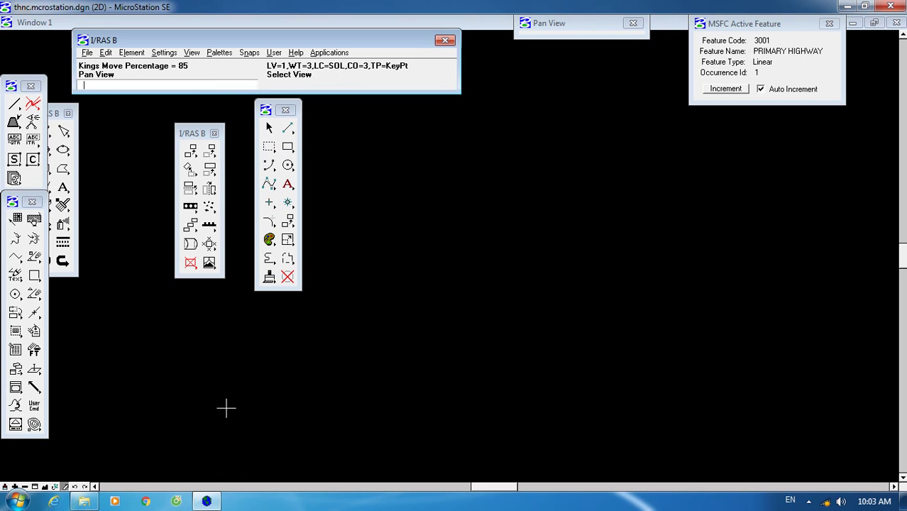
Zoom into a small area with Window Area and try the zoom-out and zoom-in tools at a ratio of 2.00.
click(33, 487)
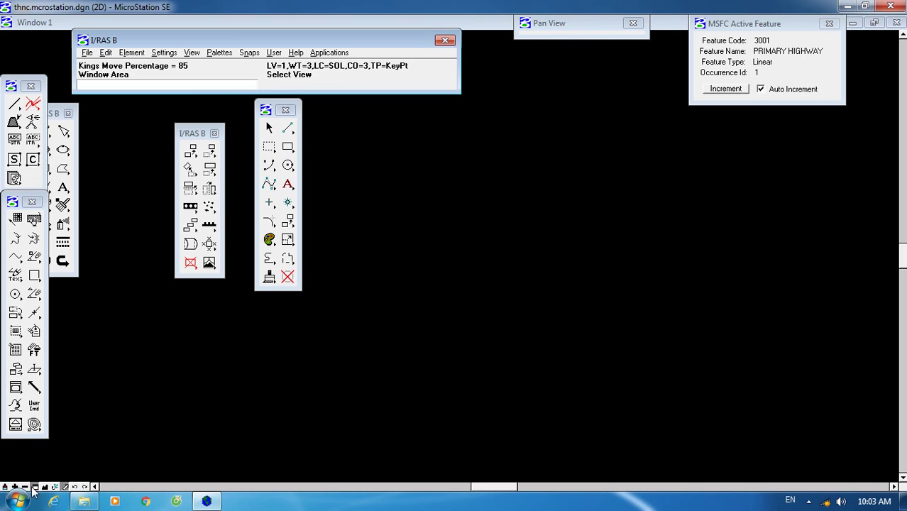
click(386, 339)
click(391, 365)
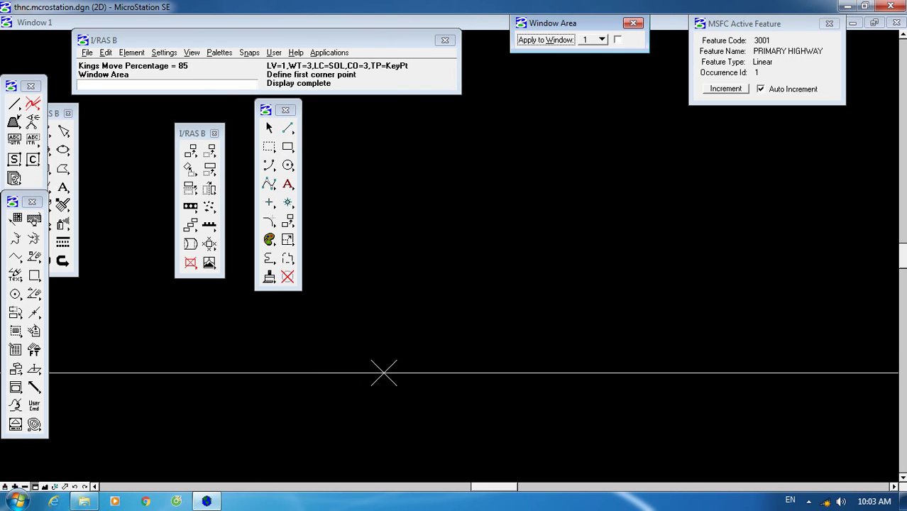
right_click(450, 325)
click(23, 487)
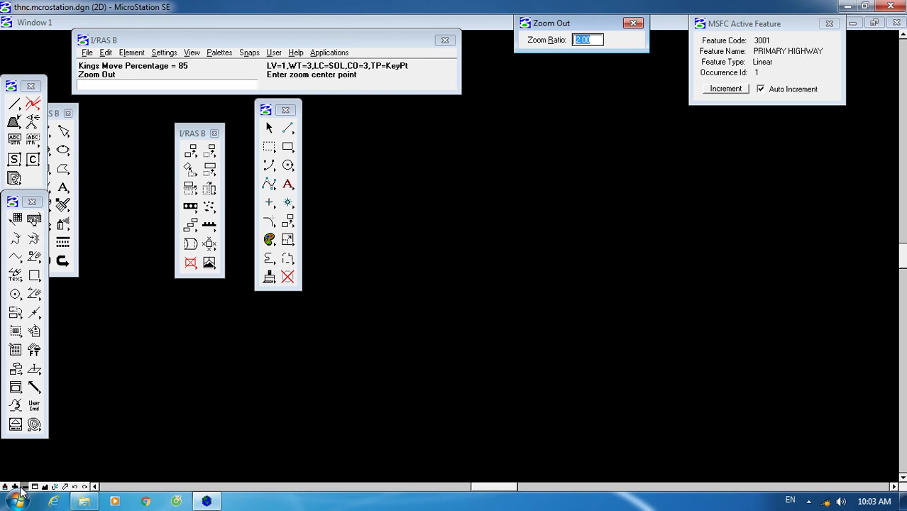
click(15, 487)
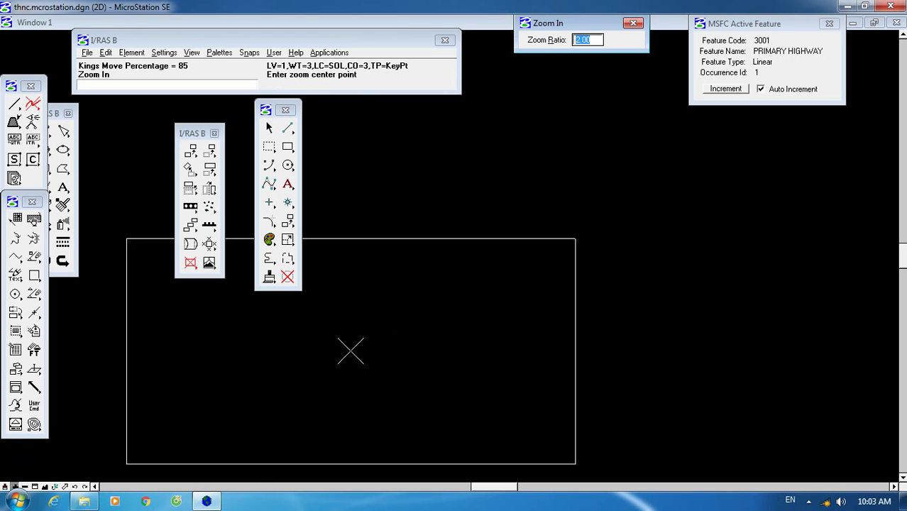
right_click(326, 358)
Fit all files in Window 1 and pan across the drawing's number labels.
click(45, 487)
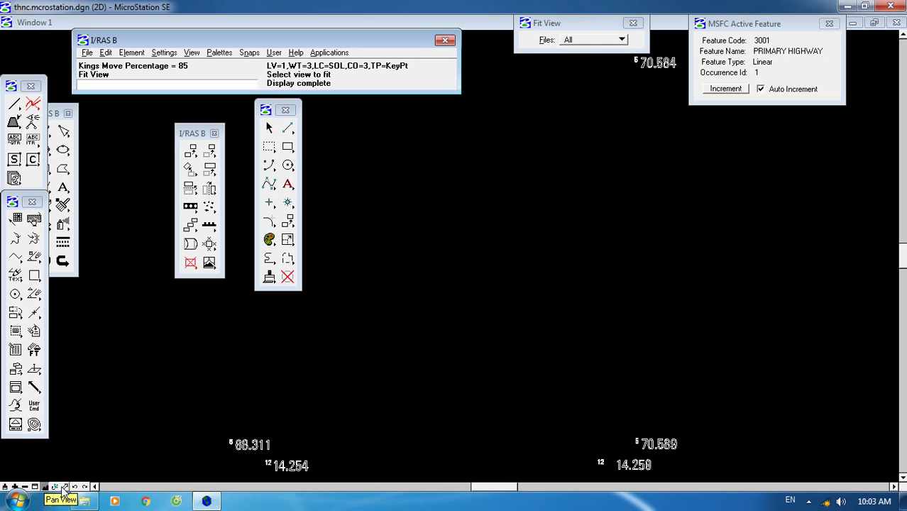
click(64, 487)
click(431, 372)
click(345, 397)
click(448, 313)
click(461, 374)
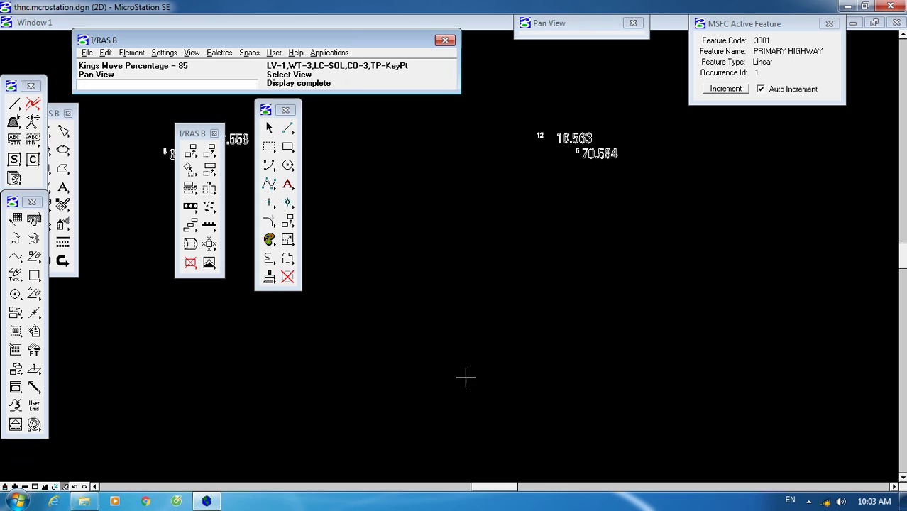
click(465, 323)
click(490, 344)
right_click(491, 312)
click(430, 319)
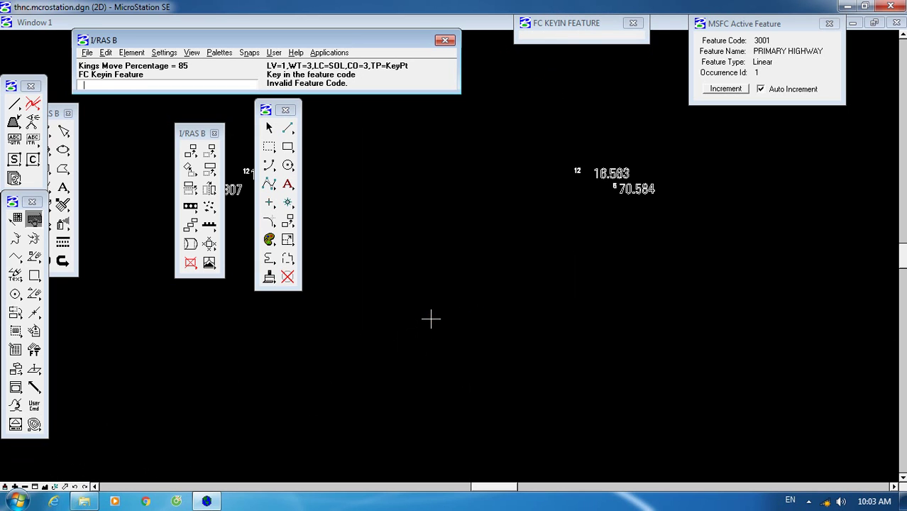
Close the tool palette that holds the FC Keyin Feature tool.
click(12, 203)
click(13, 219)
click(12, 203)
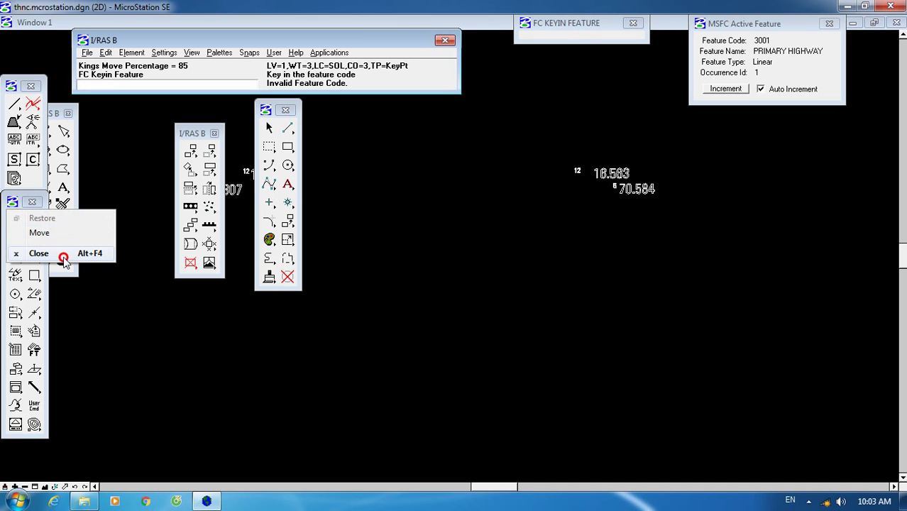
click(139, 321)
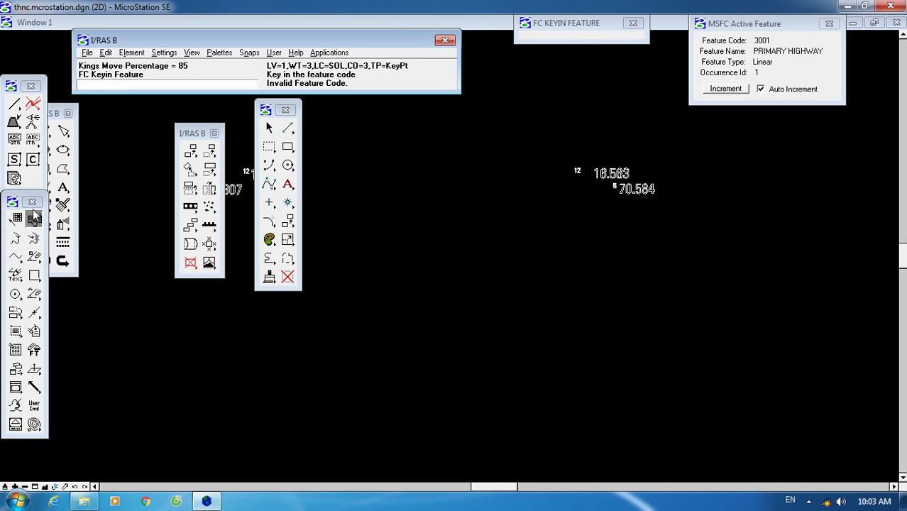
click(32, 201)
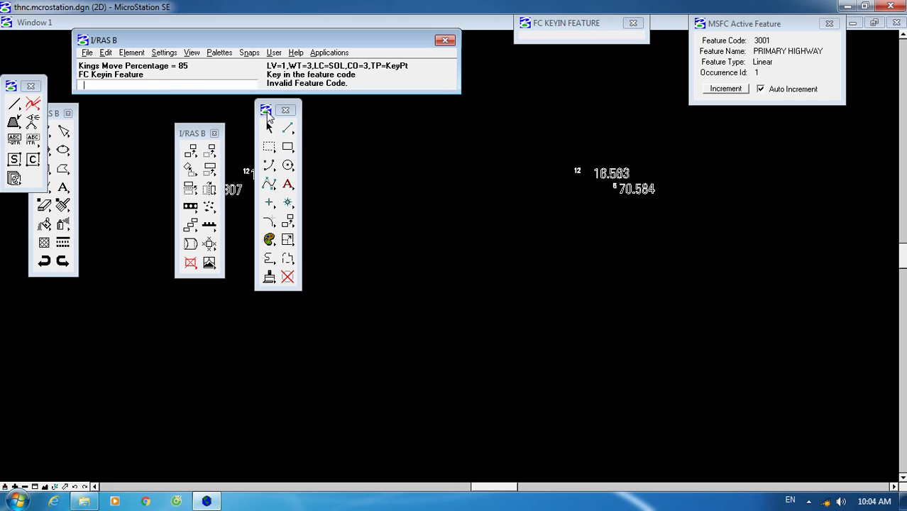
Place a rectangular fence block in Inside mode in empty space and float the Fence tool box in the drawing area.
drag(288, 128, 443, 128)
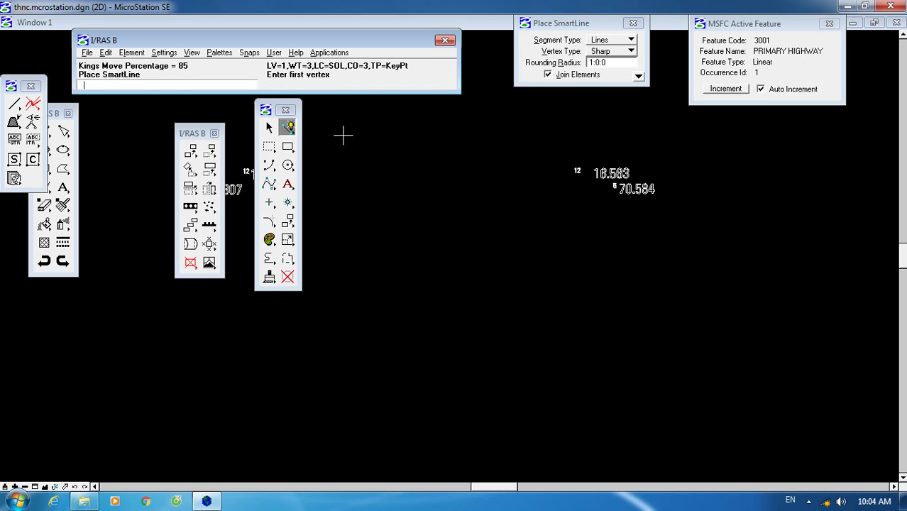
click(269, 146)
click(404, 162)
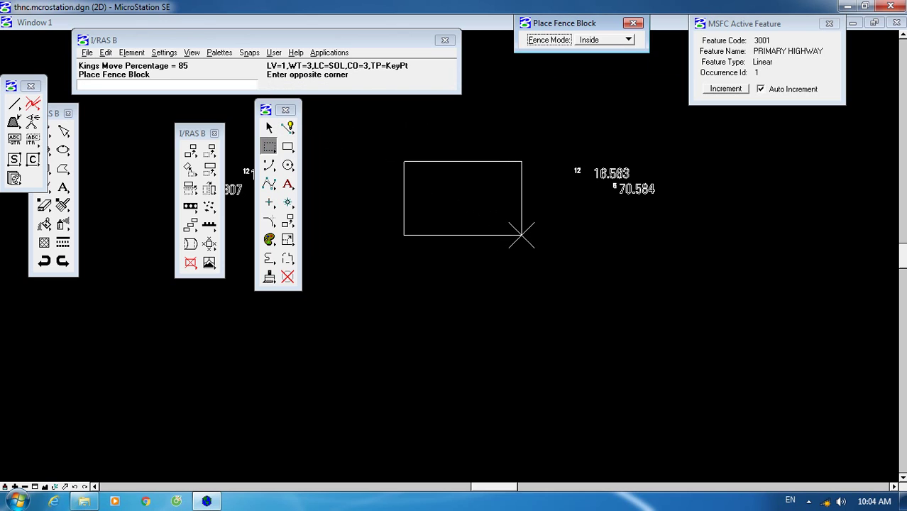
click(523, 235)
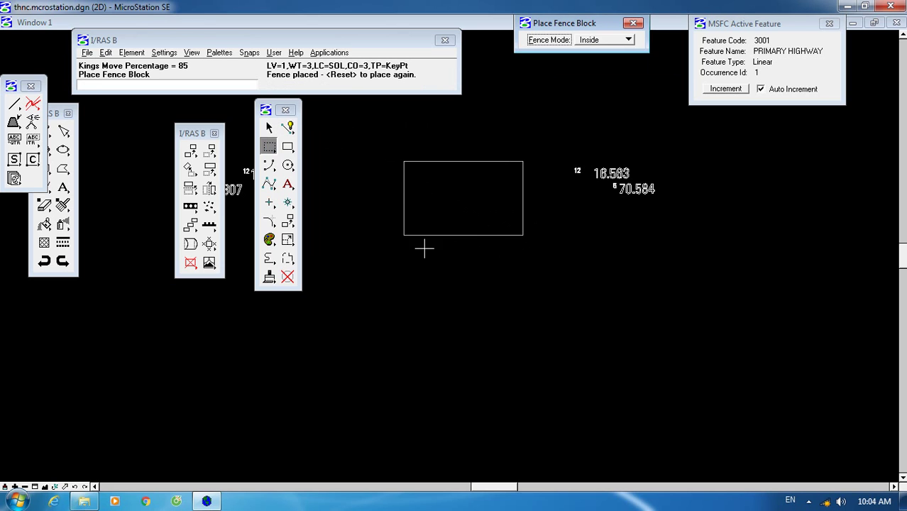
drag(269, 147, 508, 314)
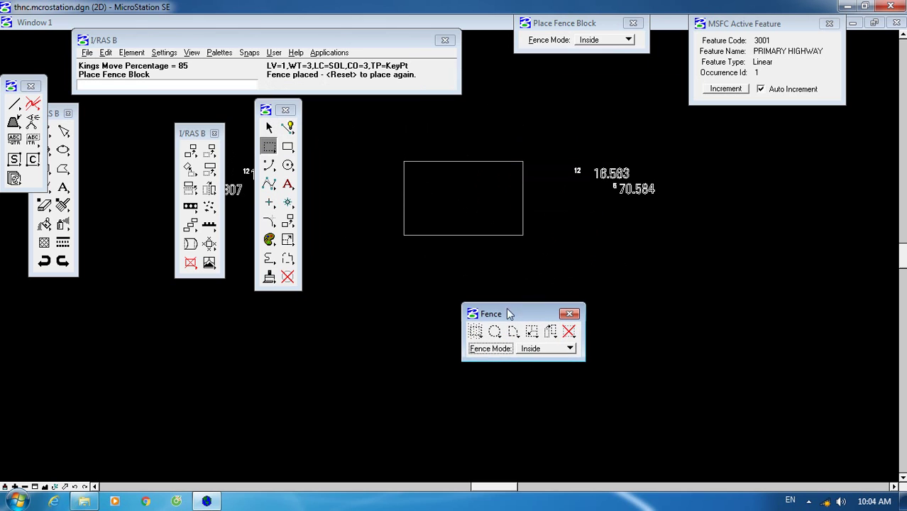
Draw a triangle of three connected lines with Place Line below the existing fence.
drag(286, 128, 317, 135)
click(389, 339)
click(413, 422)
click(287, 389)
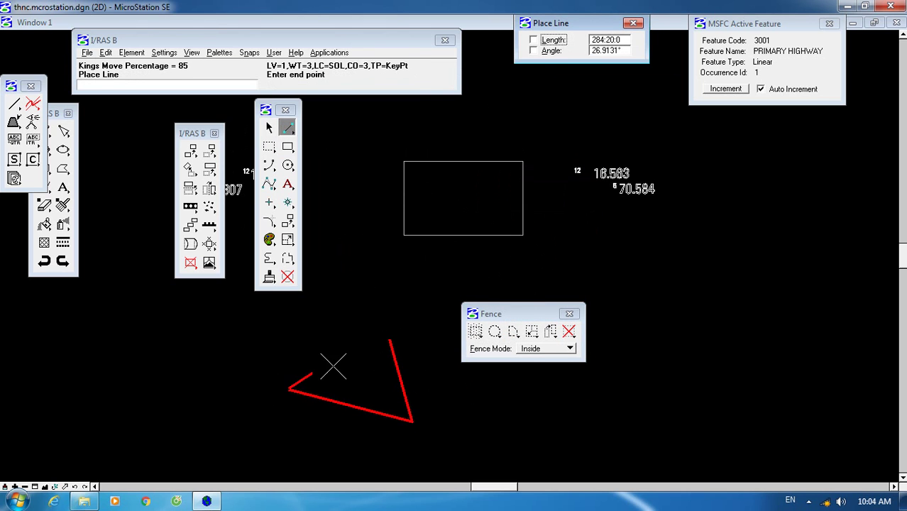
click(389, 338)
right_click(392, 331)
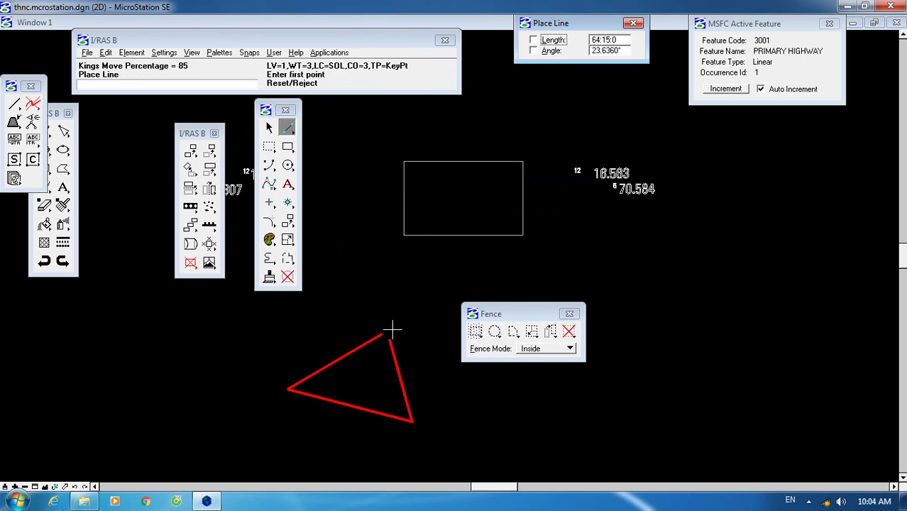
Place a fence block around the red triangle and delete the fence contents in Inside mode.
click(472, 333)
click(257, 295)
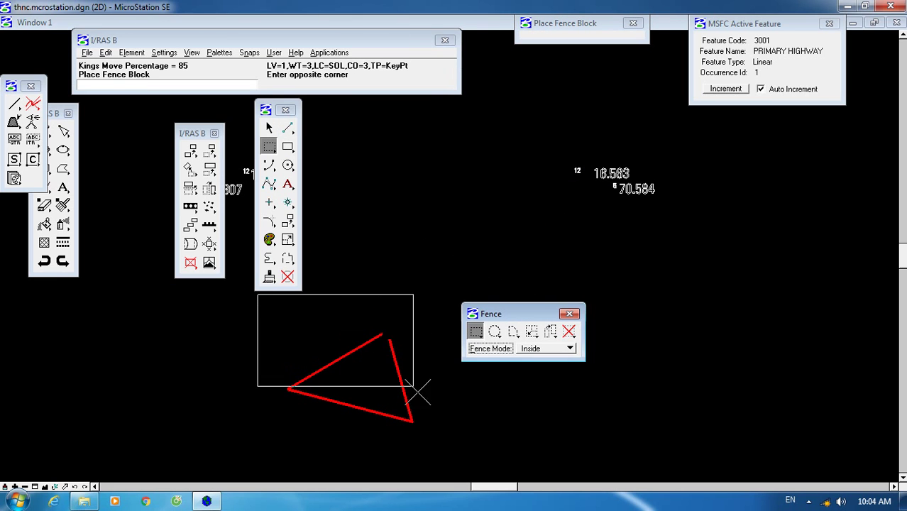
click(460, 451)
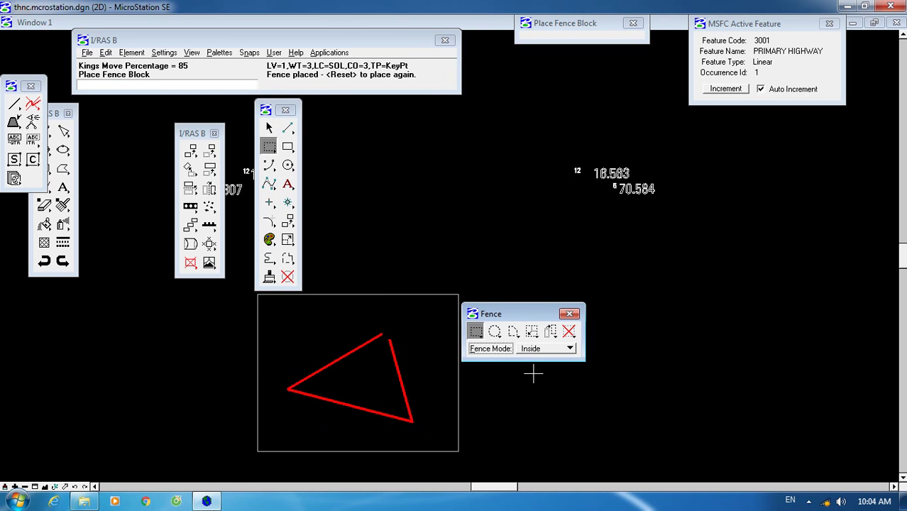
click(568, 331)
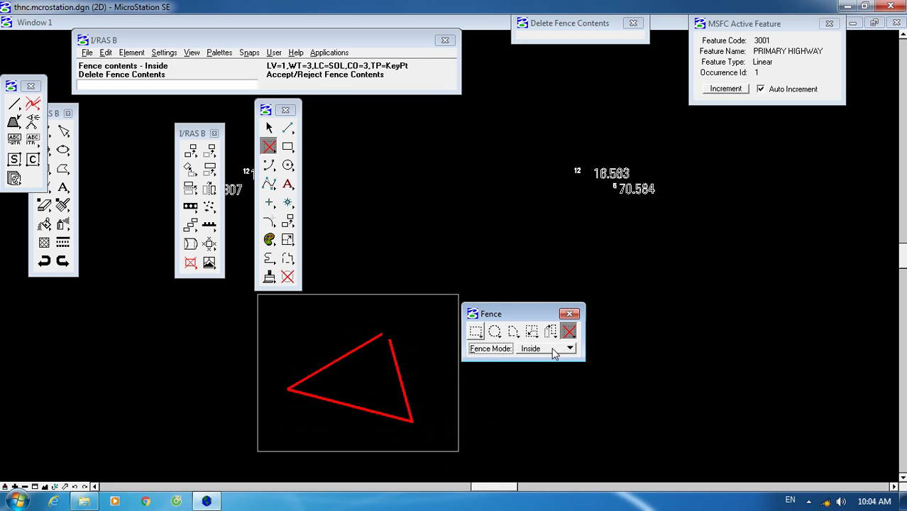
click(389, 359)
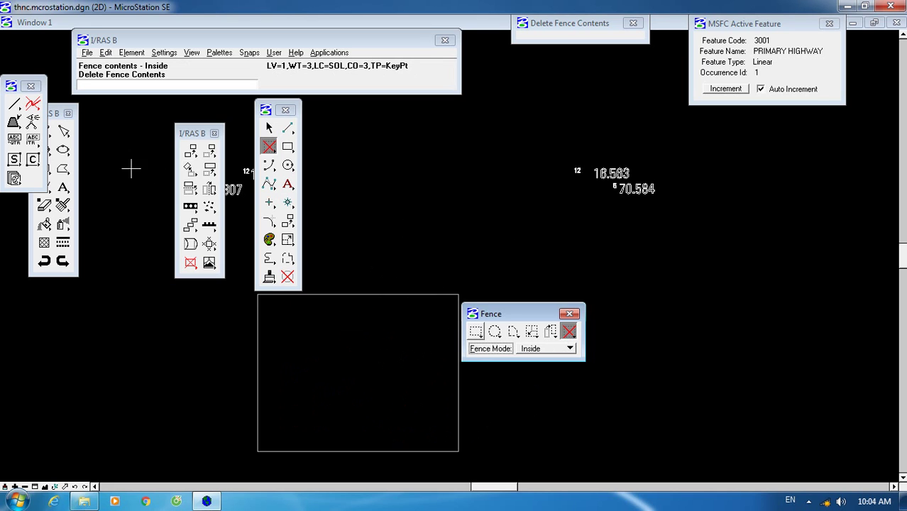
Draw three connected lines forming a nearly closed triangle above the empty fence with Place Line.
click(288, 128)
click(385, 202)
click(522, 235)
click(450, 272)
click(370, 207)
right_click(455, 190)
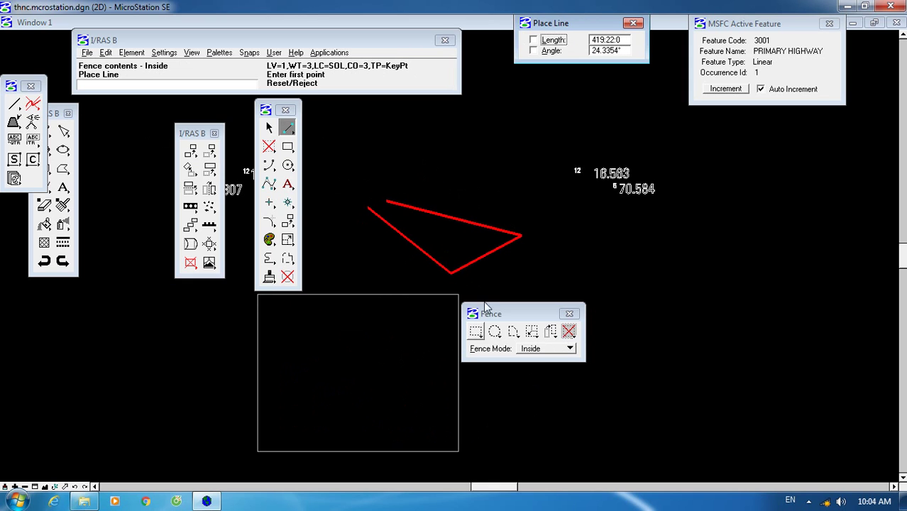
View the Fence Mode options, keep Inside, and try to delete fence contents without placing a fence.
click(534, 350)
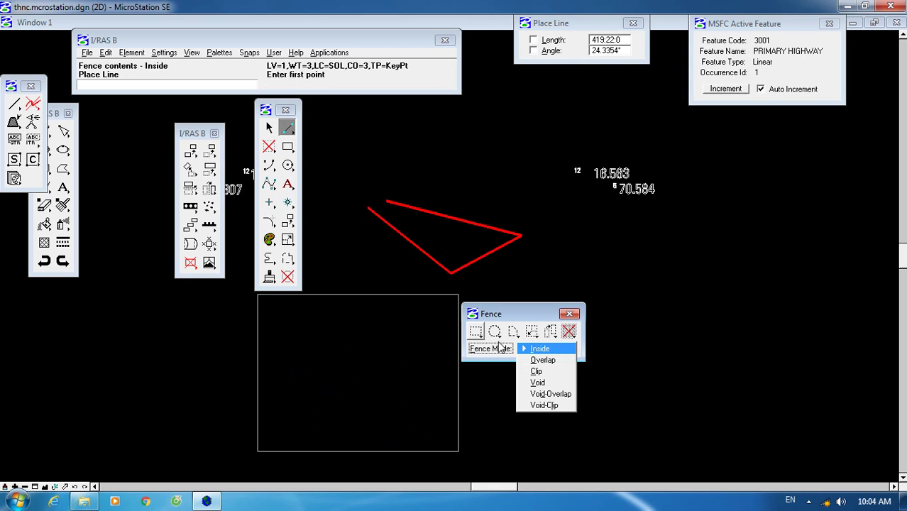
click(538, 349)
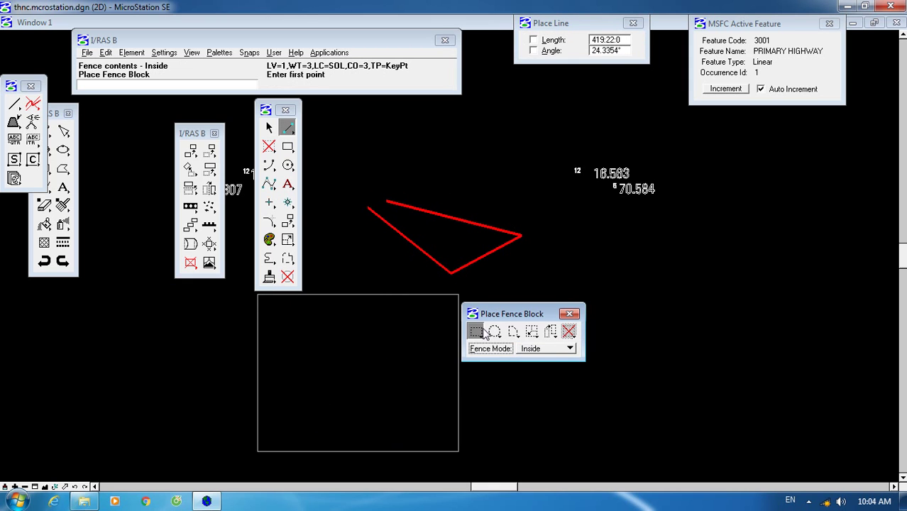
click(539, 348)
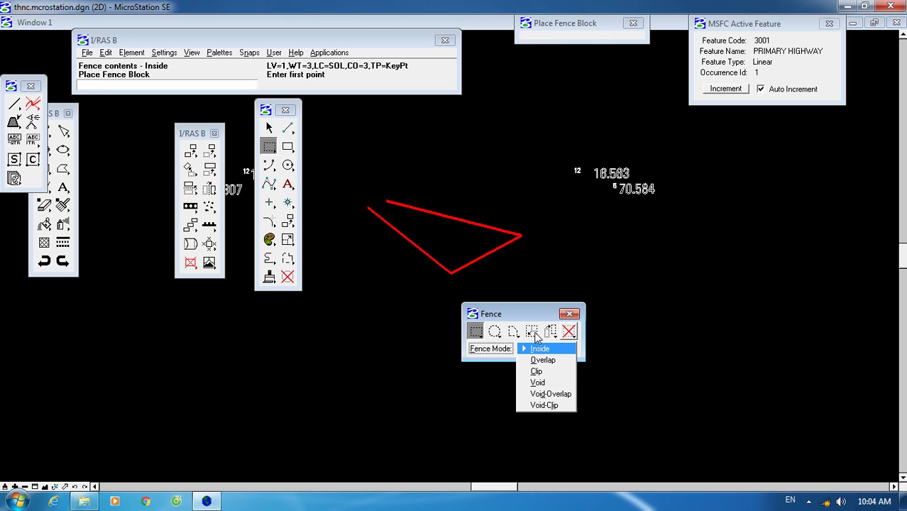
click(500, 349)
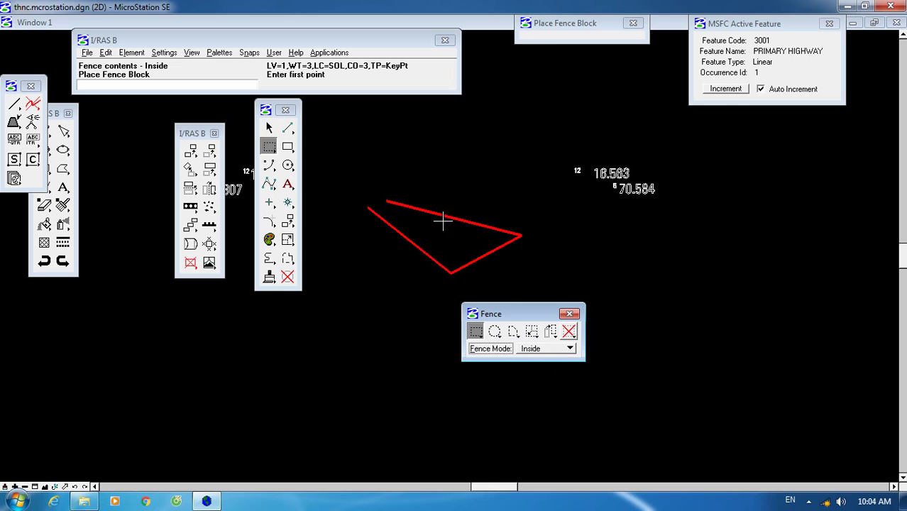
click(723, 92)
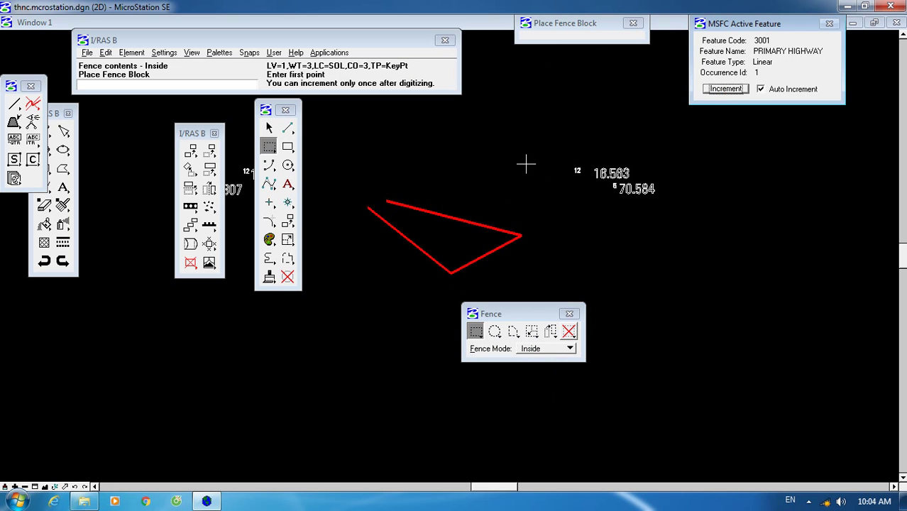
click(569, 332)
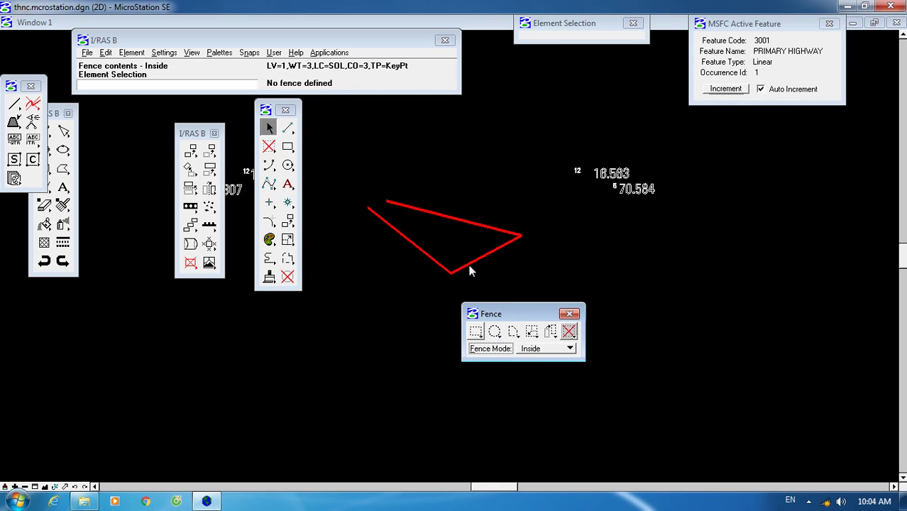
Enclose the three new red lines in a fence block and delete its contents with the Inside fence mode.
click(476, 331)
click(366, 168)
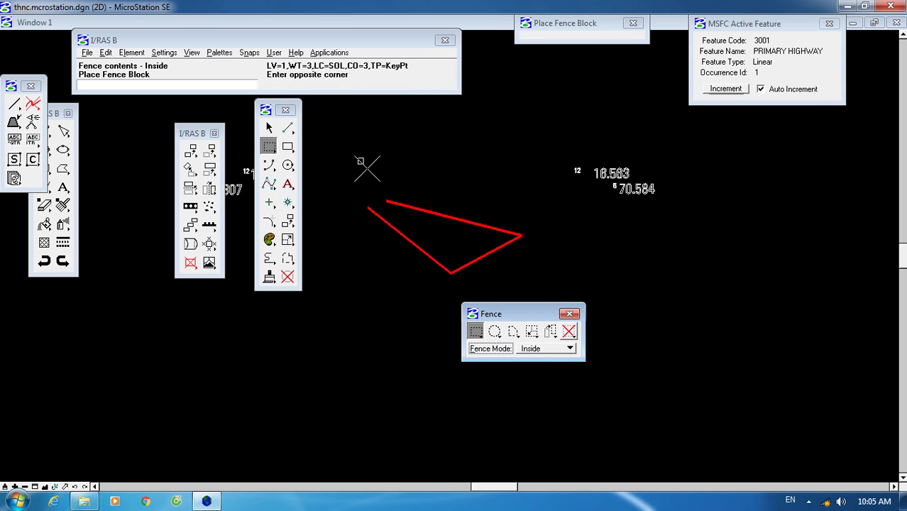
click(524, 296)
drag(540, 313, 578, 348)
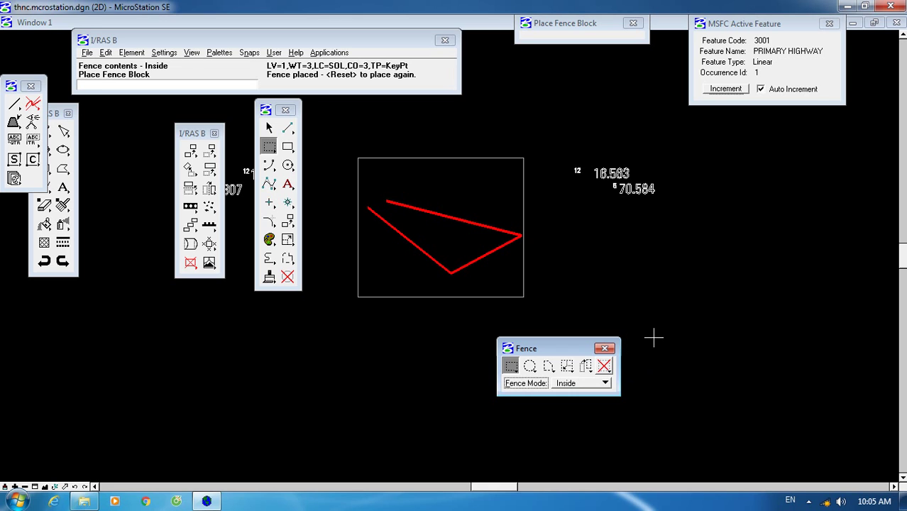
click(603, 366)
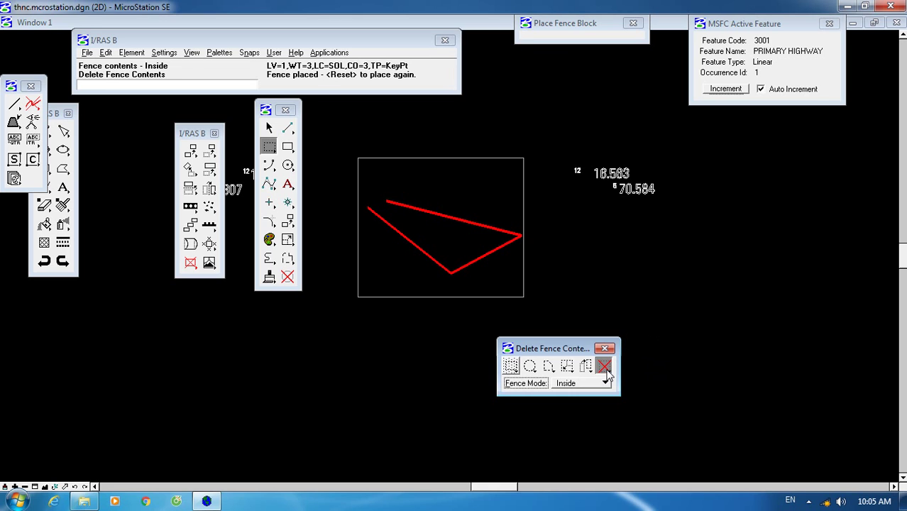
click(569, 383)
click(571, 384)
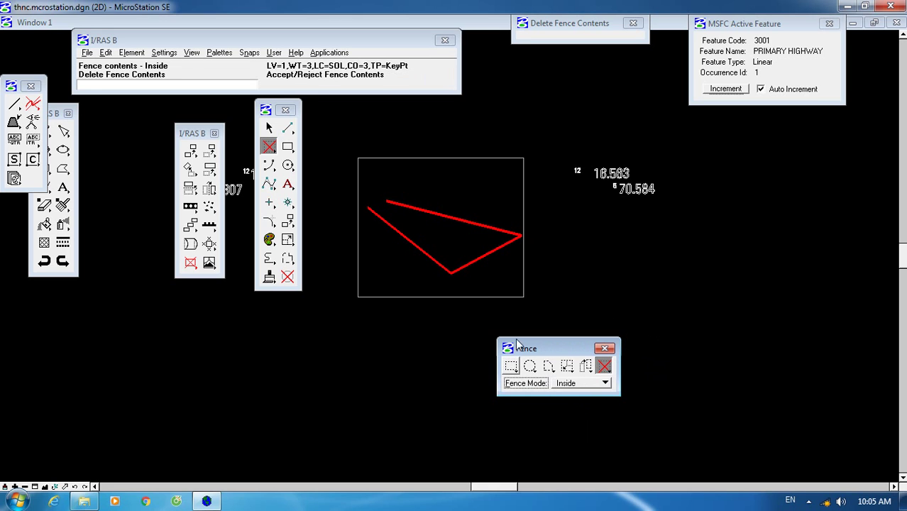
click(471, 273)
click(512, 365)
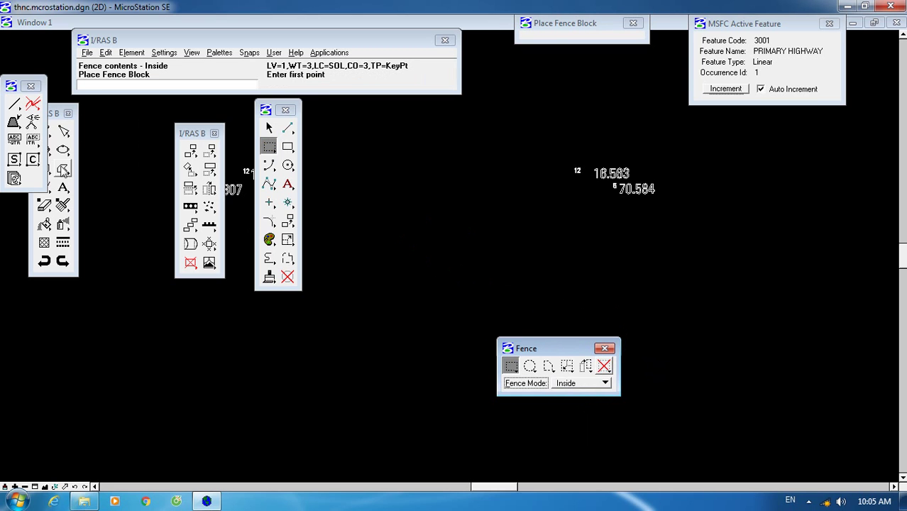
Start Place Text, float the Text tool box to view its tools and close it, and float the Manipulate Element tool box.
click(287, 185)
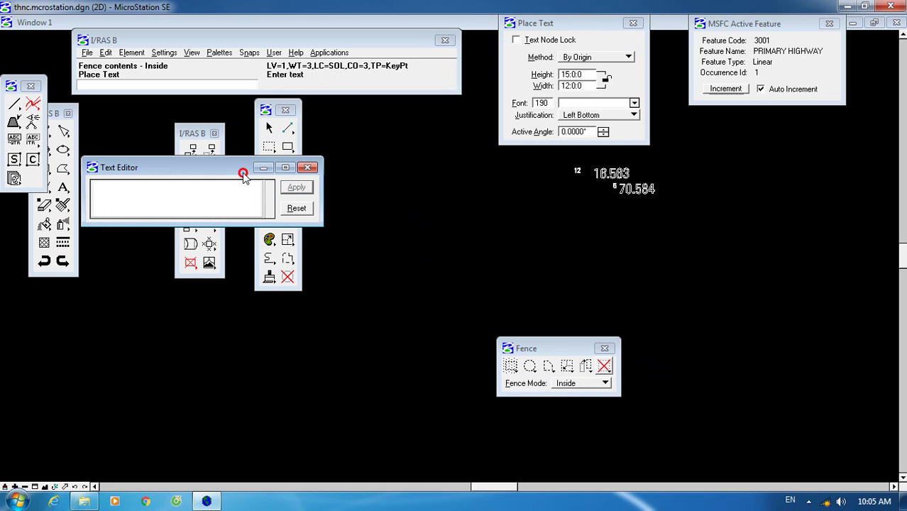
drag(243, 171, 242, 293)
drag(288, 184, 440, 183)
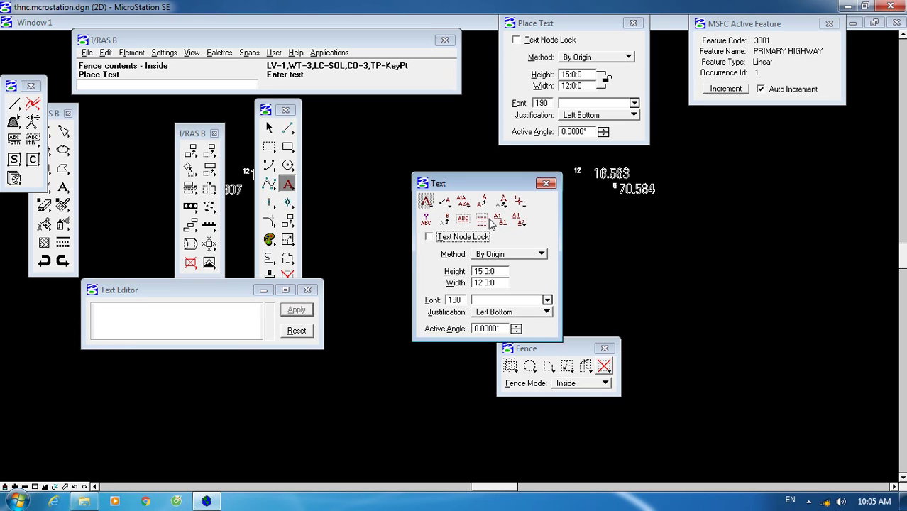
click(546, 183)
drag(288, 221, 444, 193)
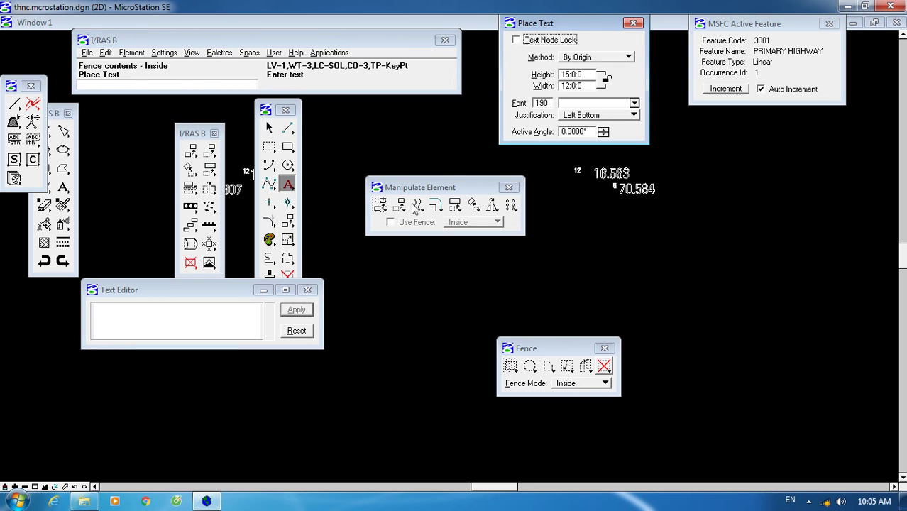
Copy the text 70.584 to two spots below the original with Copy Element.
click(379, 208)
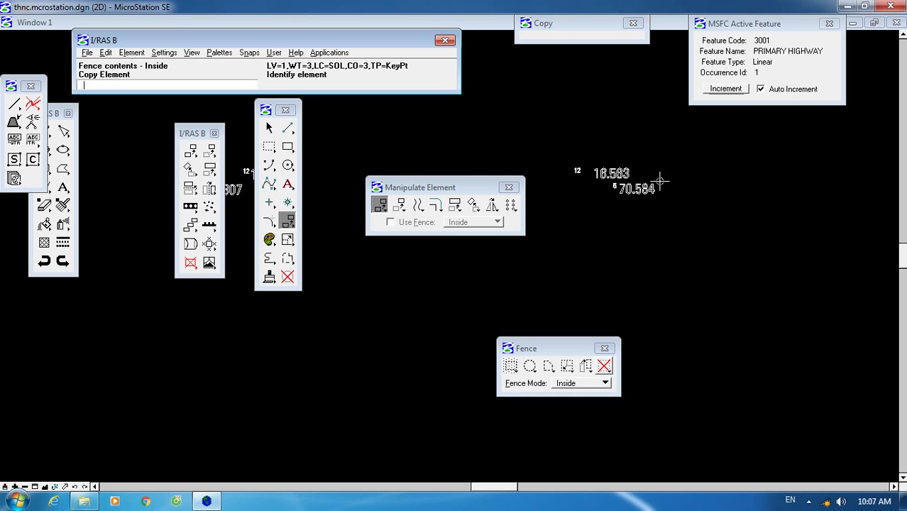
click(641, 193)
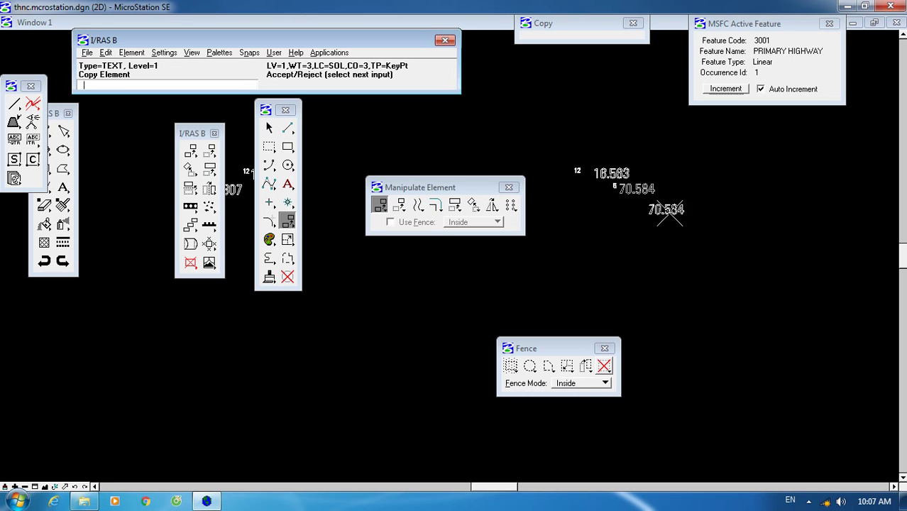
click(694, 246)
click(694, 289)
right_click(694, 290)
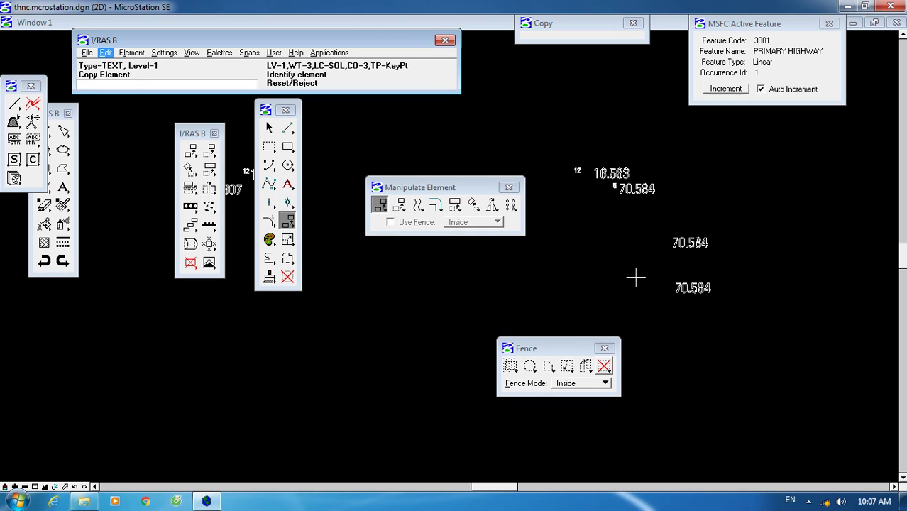
Undo both text copies and the last deletion of fence contents.
key(ctrl+z)
key(ctrl+z)
key(ctrl+z)
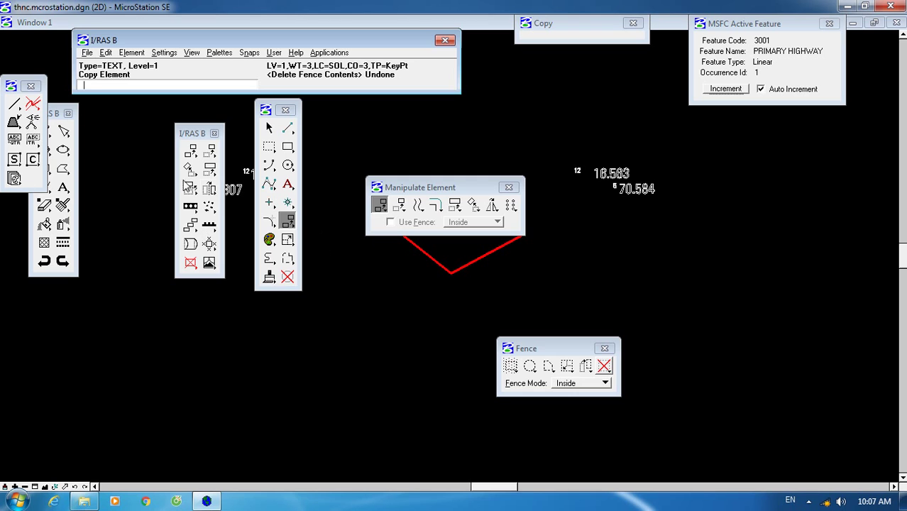
Move the red line on the triangle's right side to the area below the 70.584 text.
click(399, 205)
click(512, 268)
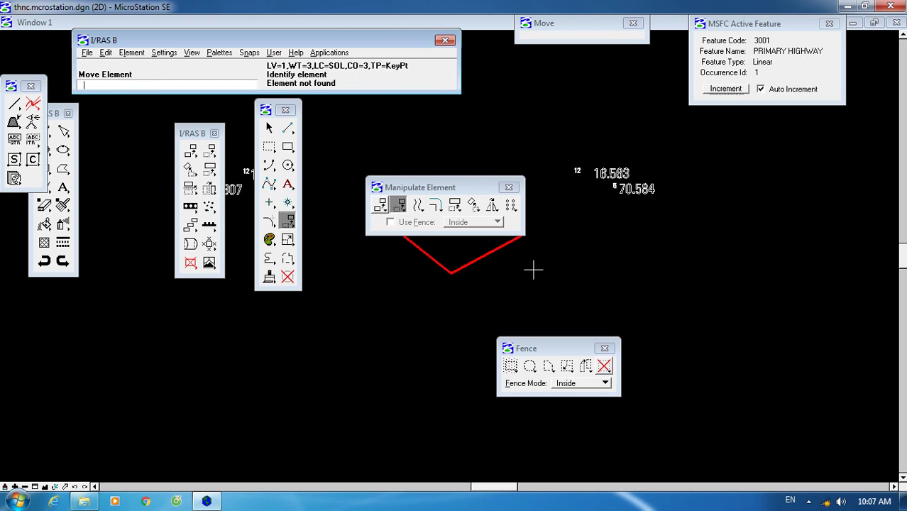
click(489, 256)
click(638, 270)
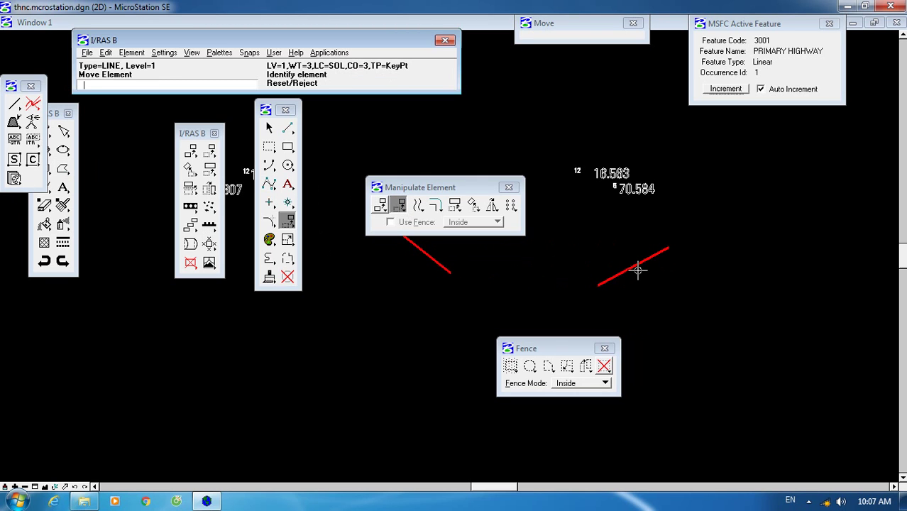
Undo the red line's move and the last two line placements.
key(ctrl+z)
key(ctrl+z)
key(ctrl+z)
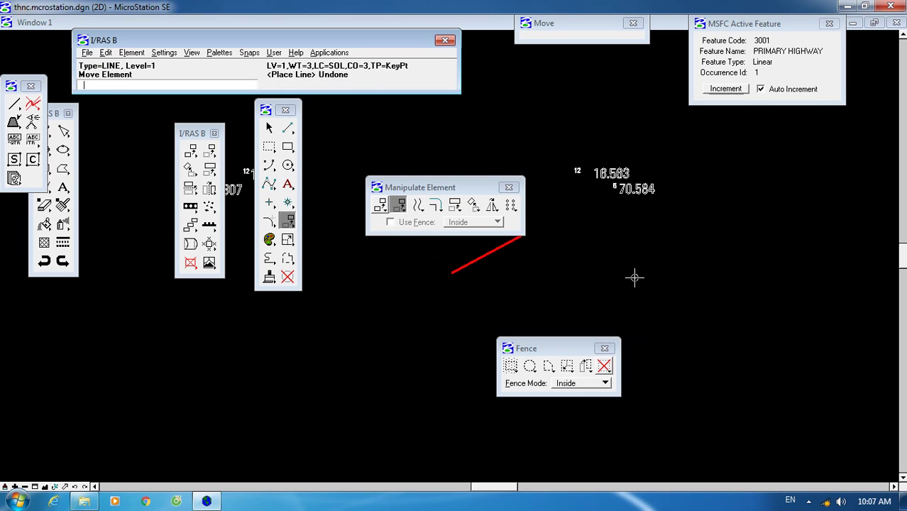
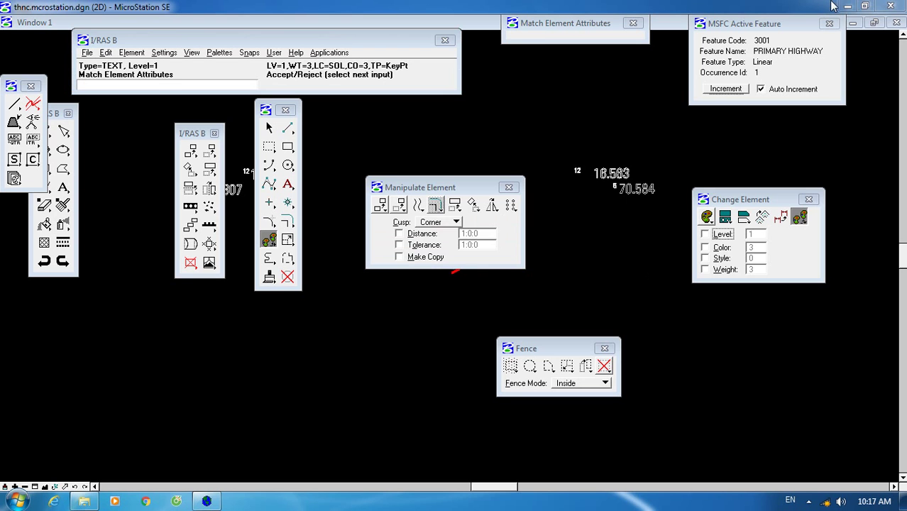
Close the I/RAS B session and reopen THNC.MCROSTATION.dgn in the standard MicroStation SE interface.
click(891, 6)
click(407, 210)
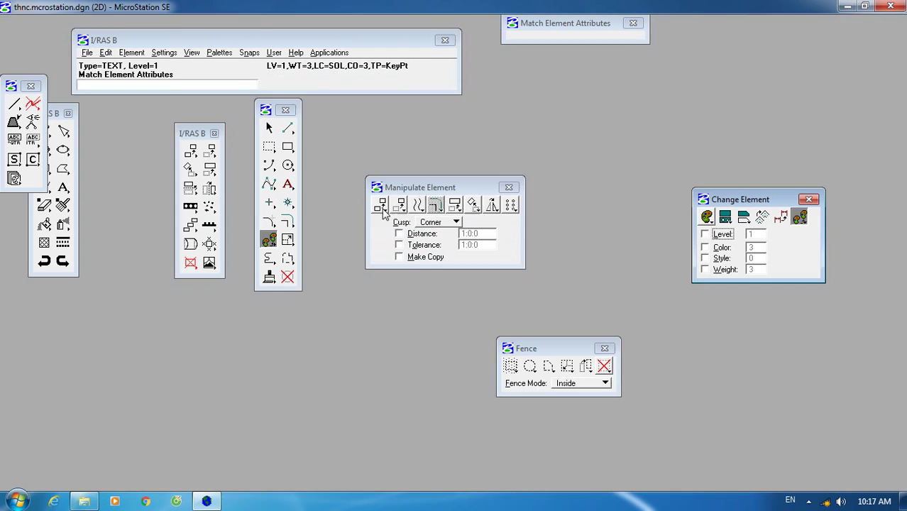
double_click(250, 113)
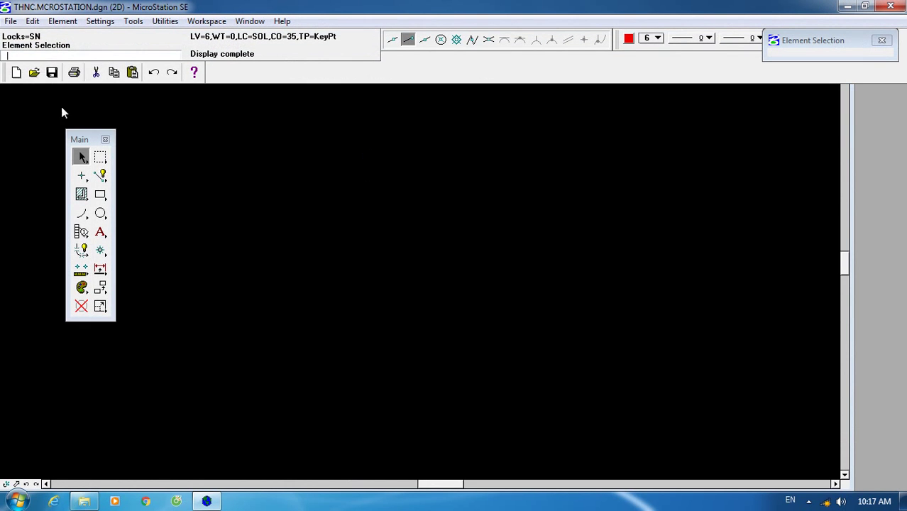
Start opening a design file and look through the folders at the root of drive d:.
click(11, 21)
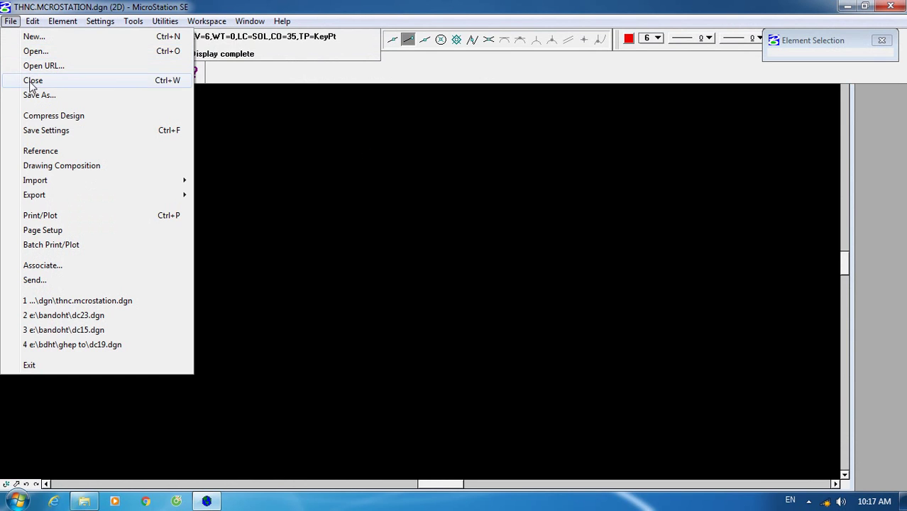
click(33, 53)
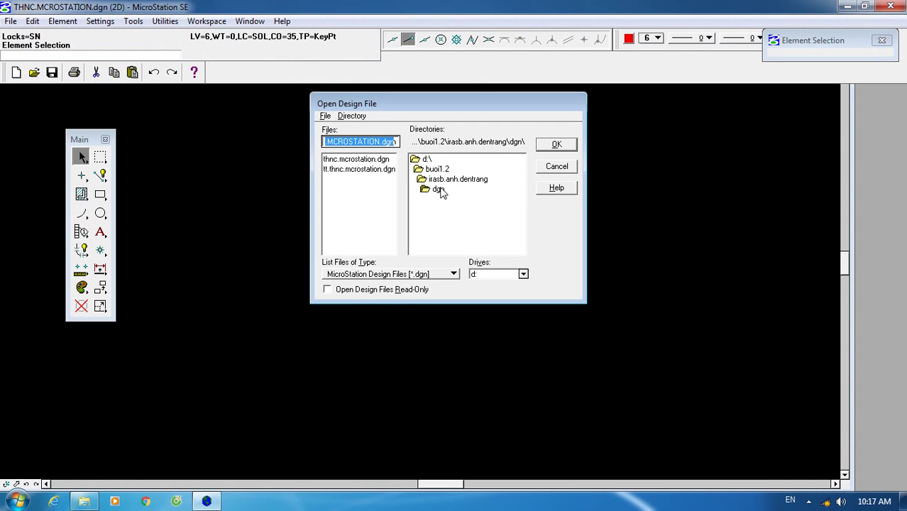
click(524, 275)
click(487, 297)
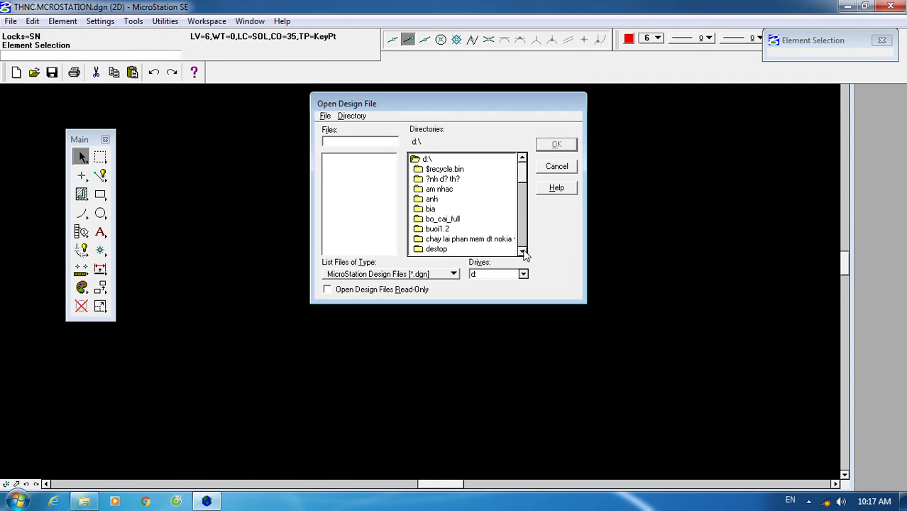
click(522, 251)
click(522, 251)
click(523, 252)
click(522, 251)
click(522, 252)
click(523, 252)
click(522, 251)
click(523, 252)
click(522, 252)
click(522, 252)
click(522, 252)
click(522, 252)
click(522, 252)
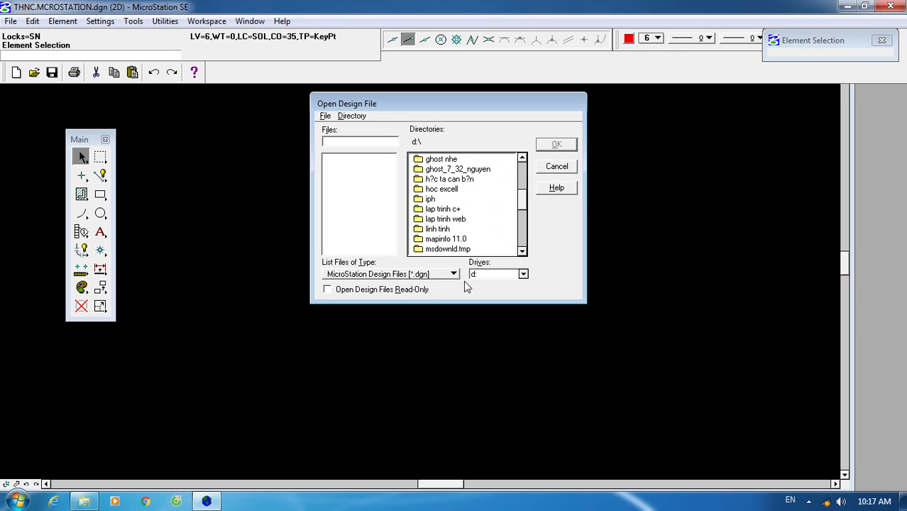
Switch to drive e: and open the design file dc15.dgn from the bdht folder.
click(519, 274)
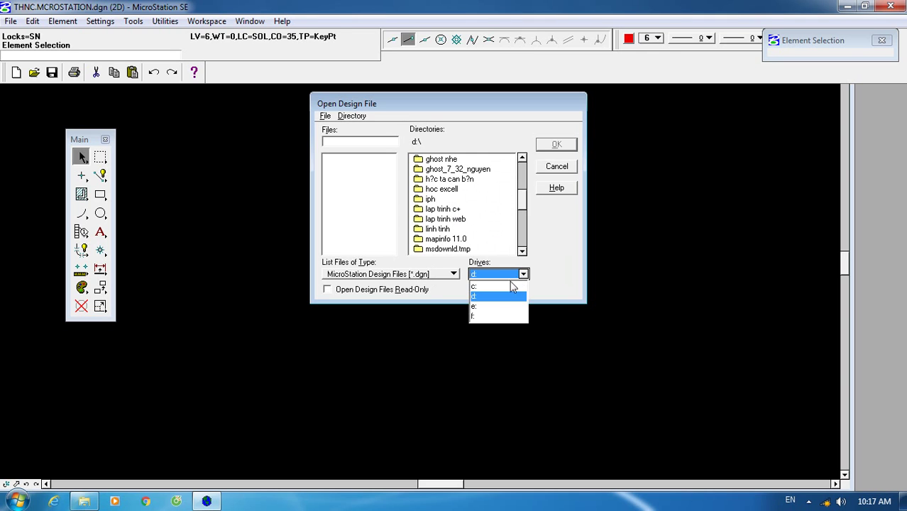
click(474, 306)
click(431, 222)
double_click(431, 221)
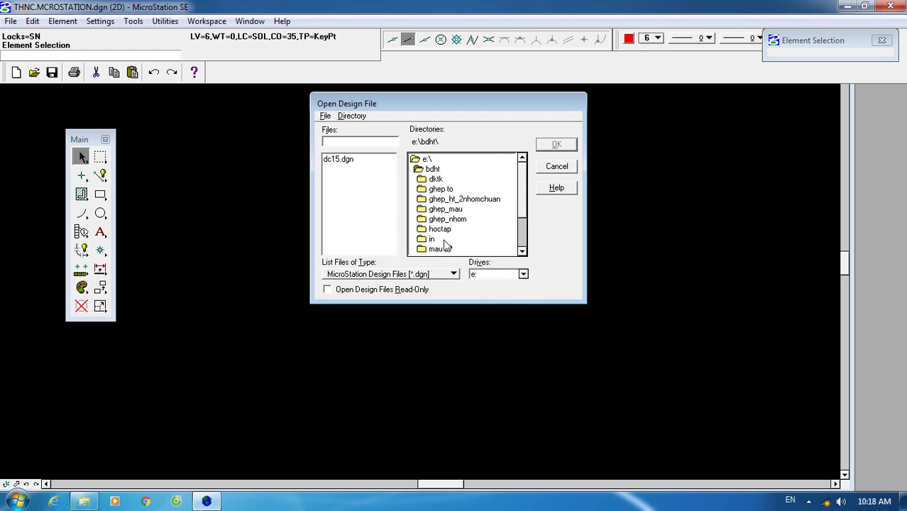
double_click(340, 158)
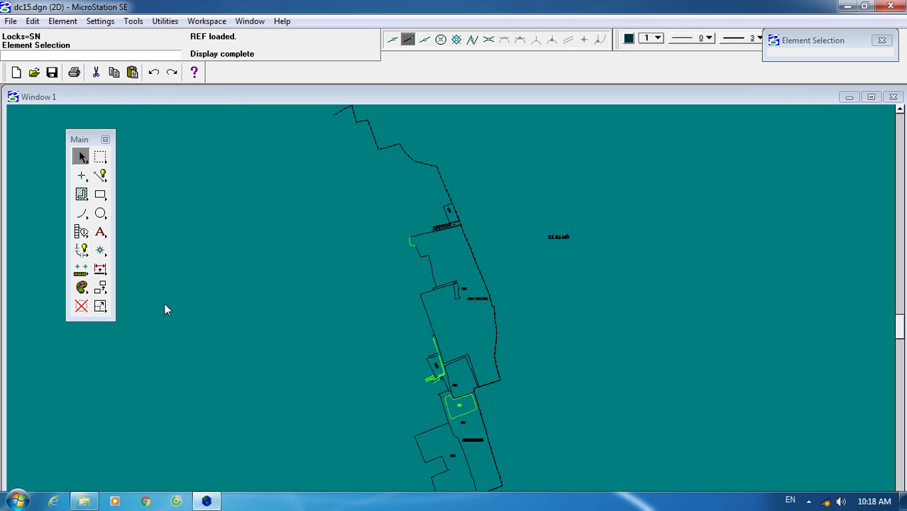
Float the Manipulate and Modify tool boxes out of the Main palette and place them over the drawing.
drag(101, 287, 224, 217)
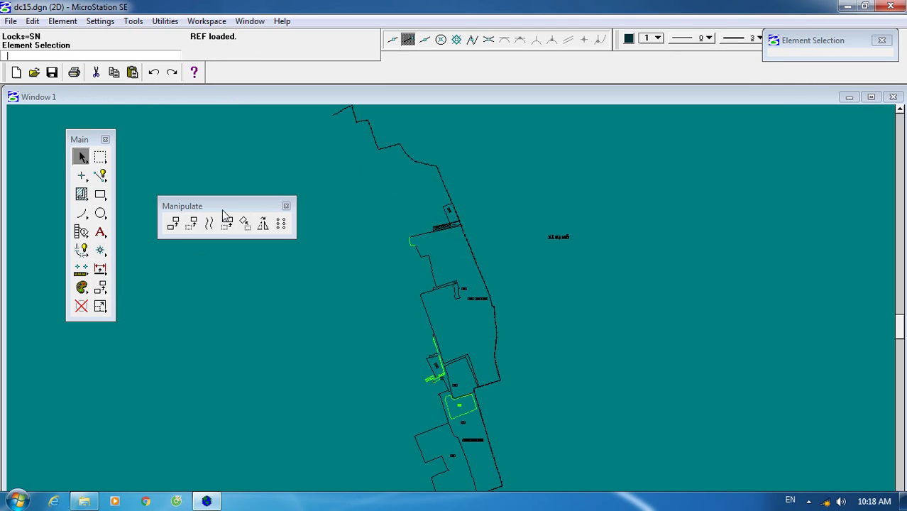
drag(100, 306, 186, 303)
drag(104, 315, 203, 399)
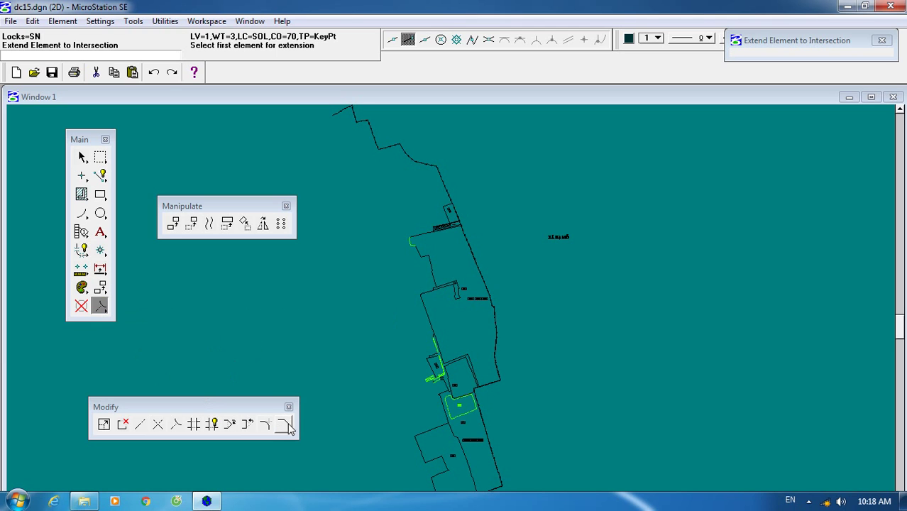
Insert extra vertices with Insert Vertex in the stepped inner boundary line of the large ONT parcel.
click(438, 339)
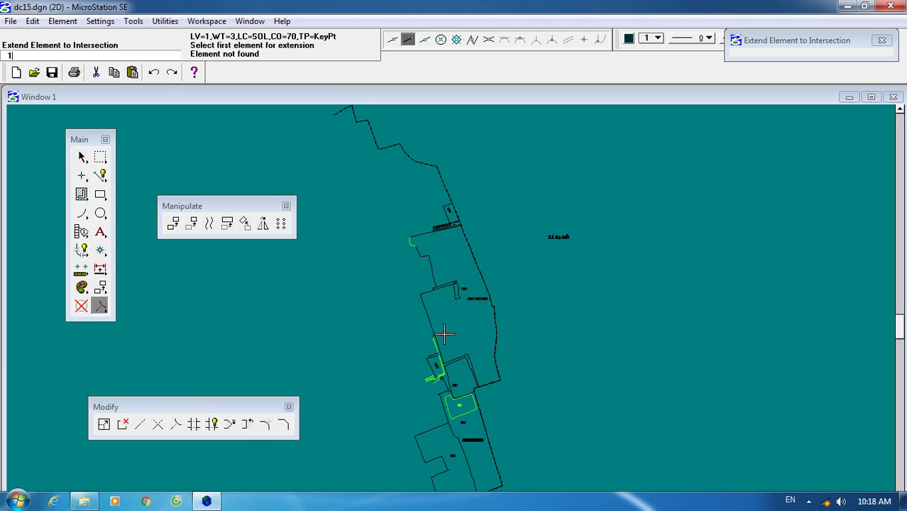
key(F2)
click(444, 332)
key(F3)
click(584, 444)
key(F2)
click(482, 352)
click(453, 326)
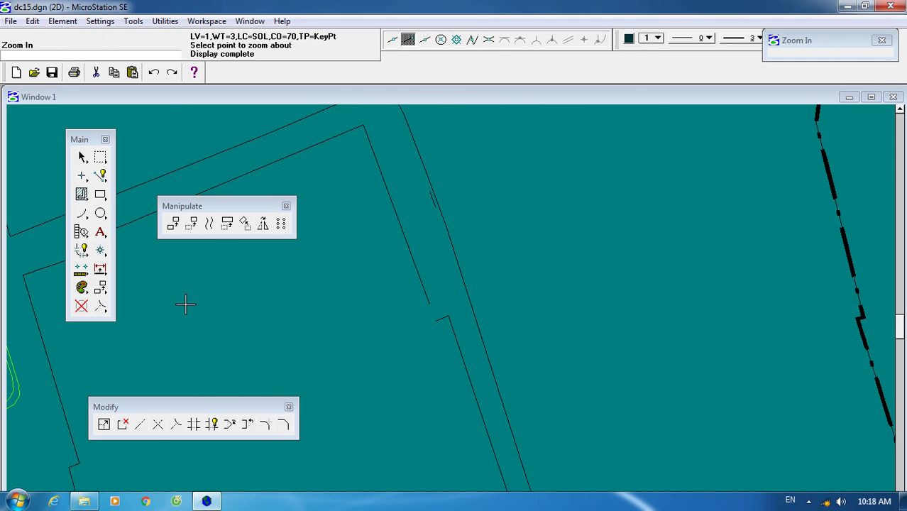
click(229, 425)
click(450, 320)
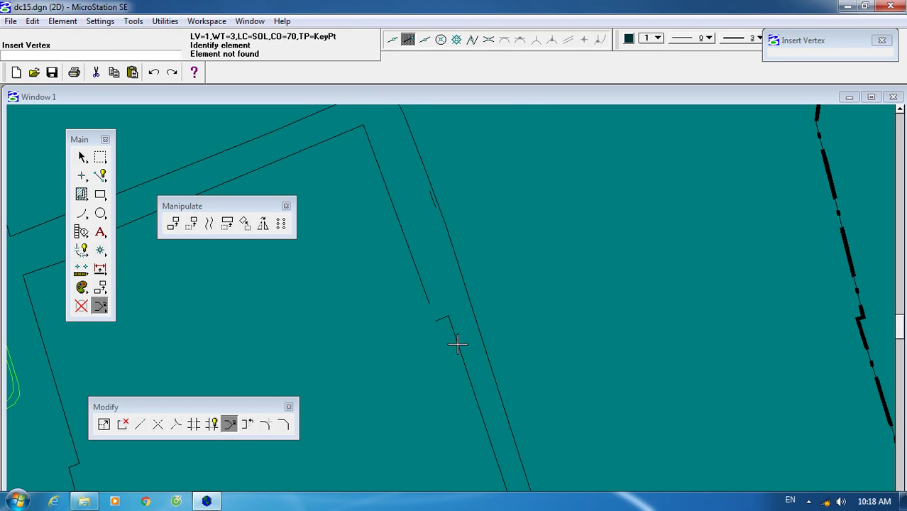
click(458, 341)
click(424, 376)
click(445, 319)
click(435, 351)
click(424, 387)
click(384, 359)
Undo the inserted vertices and move the tool settings window clear of the Primary tools.
key(ctrl+z)
key(ctrl+z)
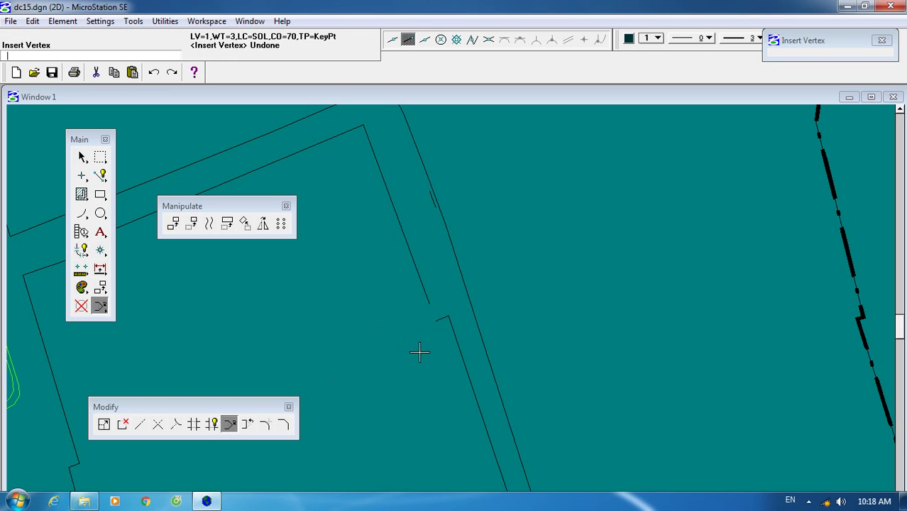
click(495, 359)
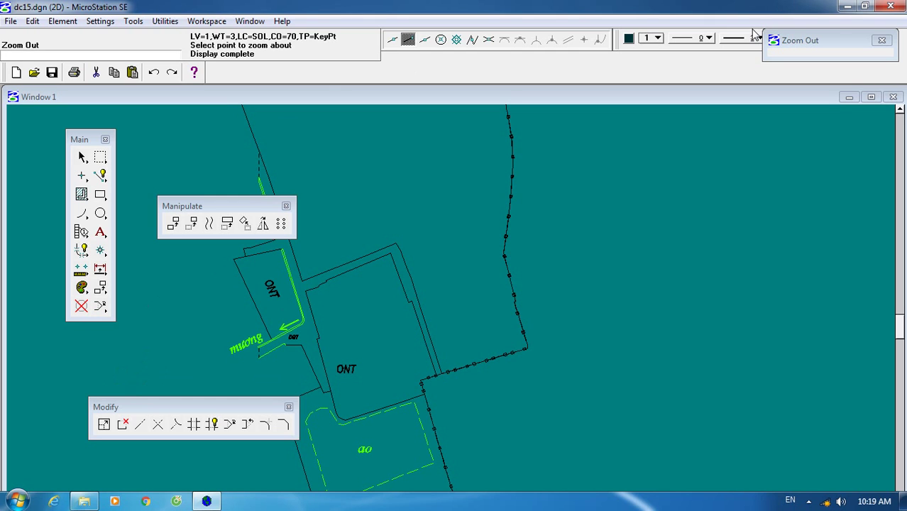
drag(803, 41, 817, 157)
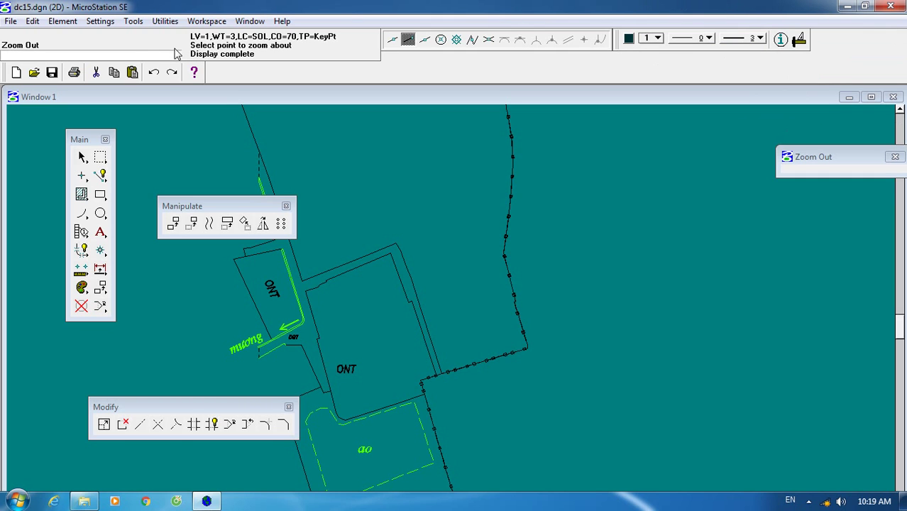
click(134, 21)
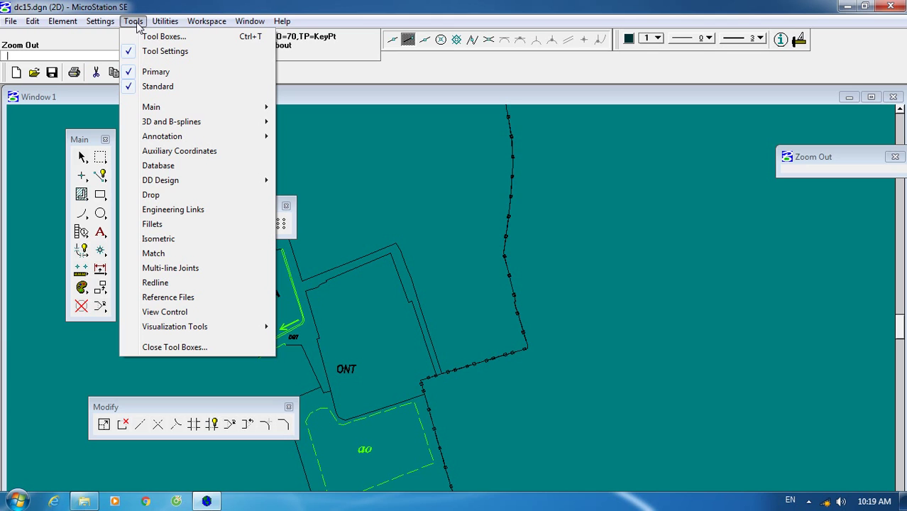
mouse_move(284, 23)
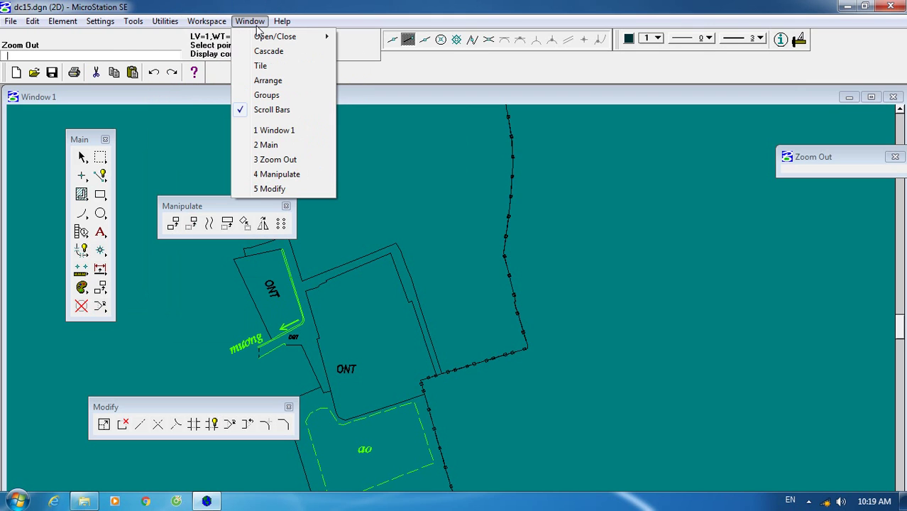
click(252, 23)
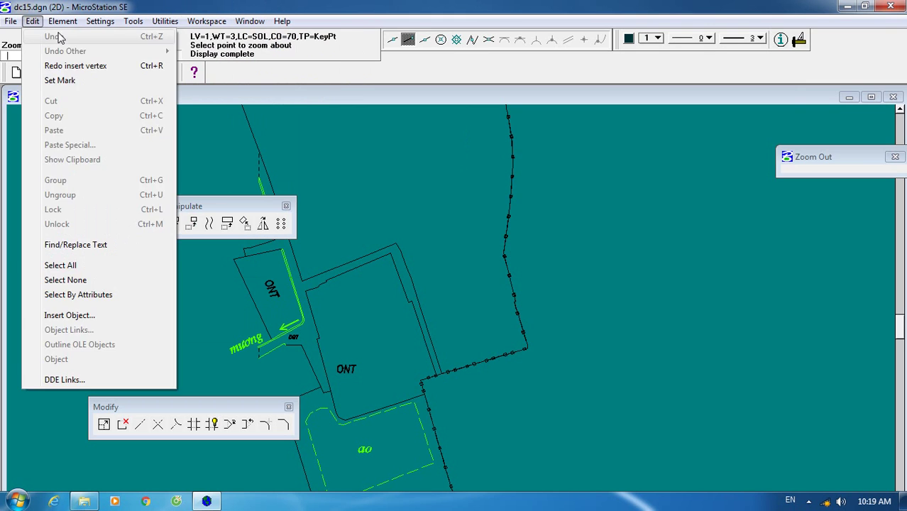
click(67, 21)
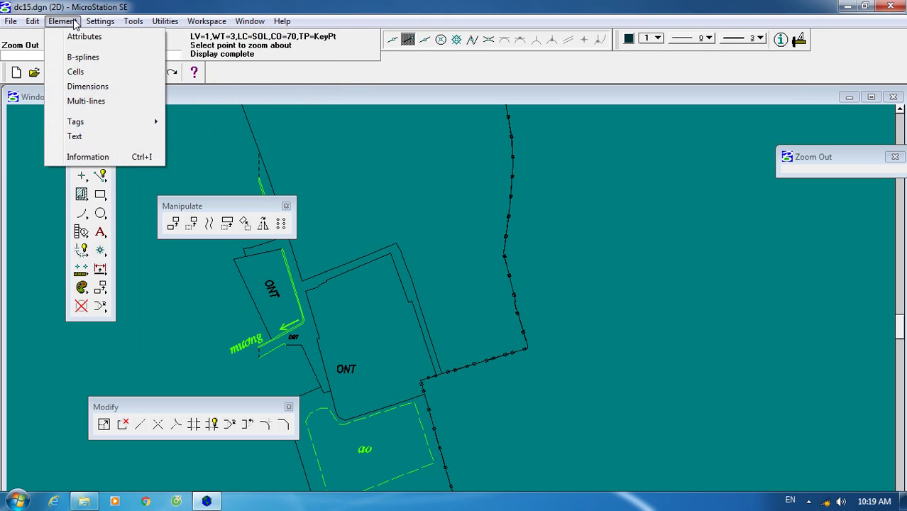
View the Level Manager for dc15.dgn and close it again.
mouse_move(100, 20)
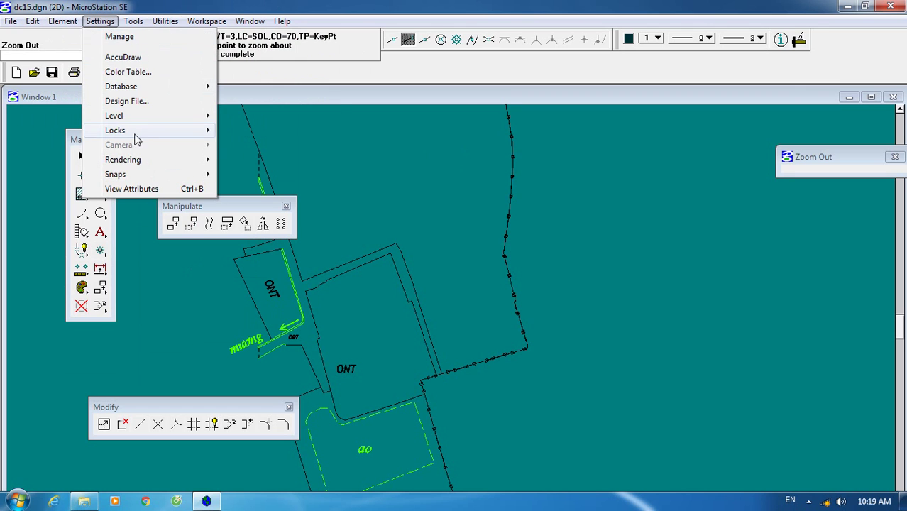
mouse_move(181, 117)
click(242, 117)
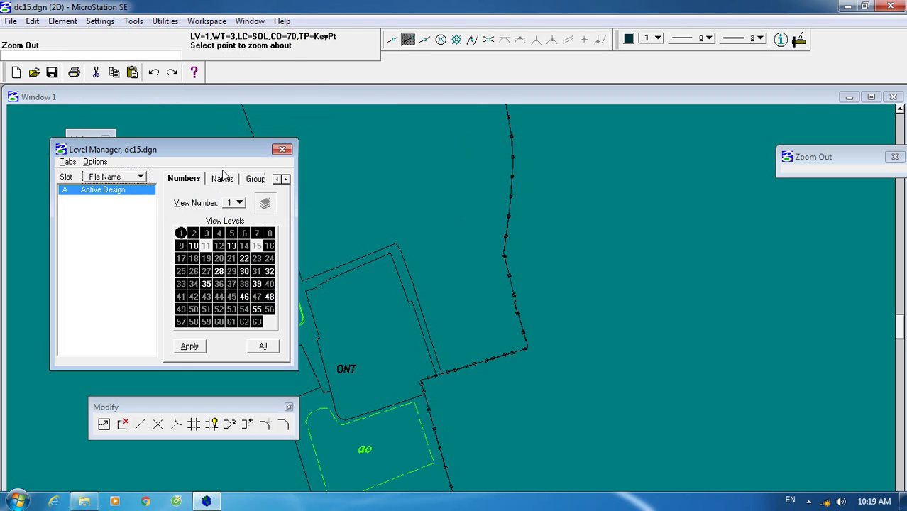
click(282, 152)
Open the View Levels dialog for view 1.
click(100, 20)
mouse_move(146, 115)
click(245, 135)
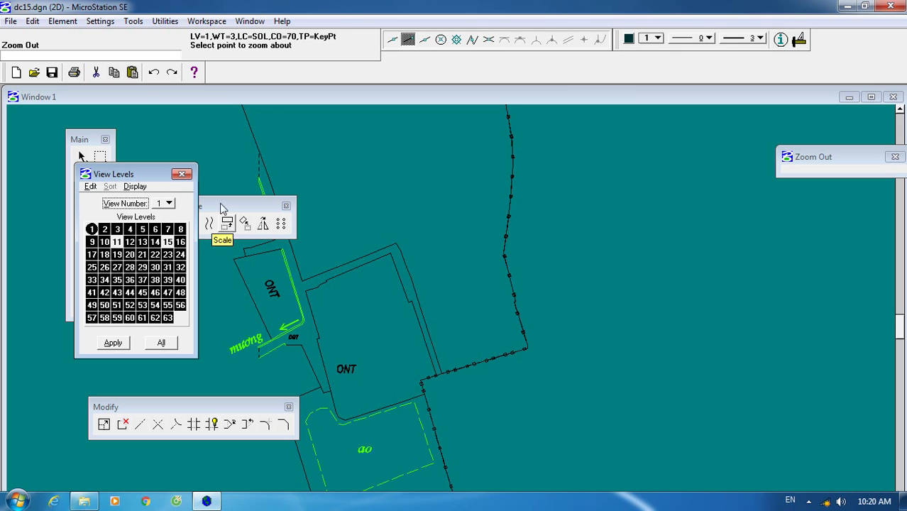
click(131, 20)
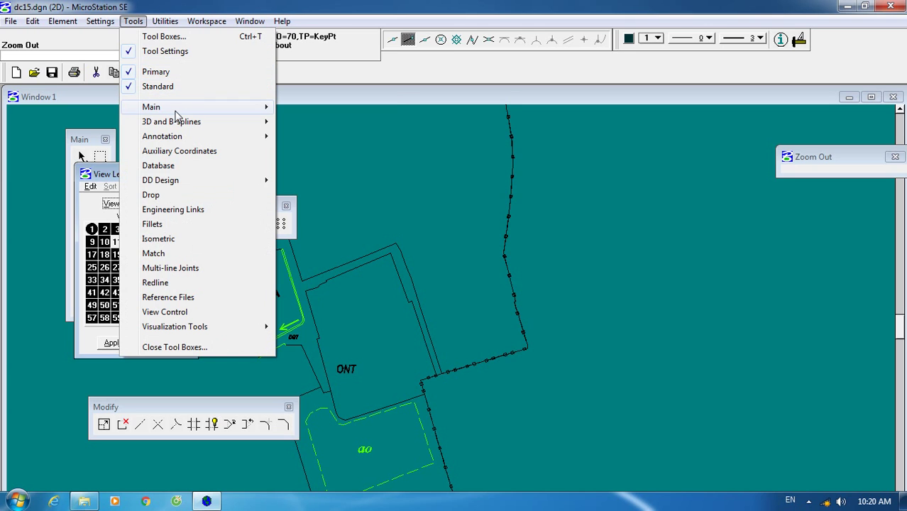
mouse_move(183, 112)
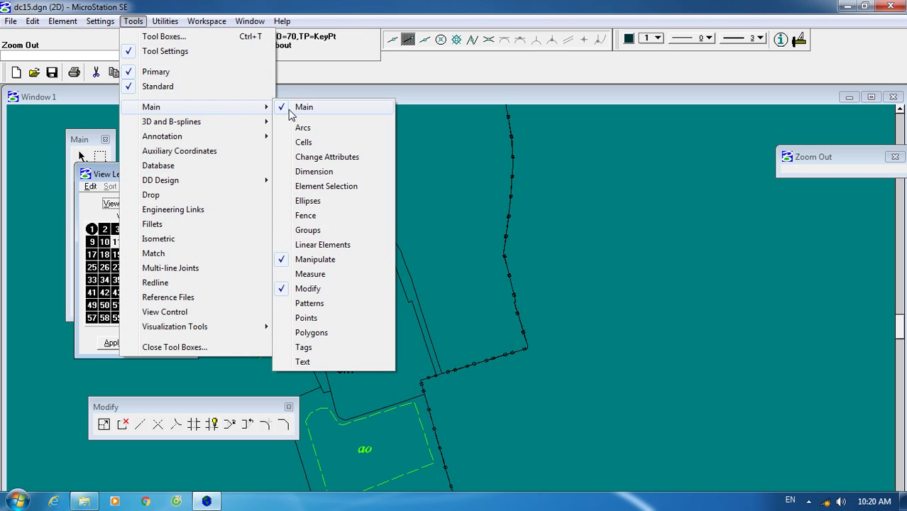
mouse_move(281, 21)
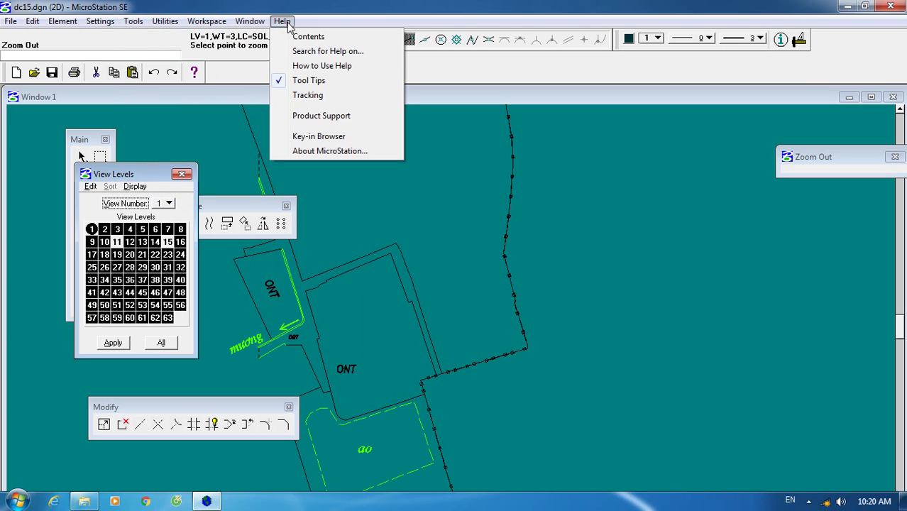
Exit MicroStation SE, confirming the exit, and start I/RAS C.
mouse_move(219, 27)
click(890, 7)
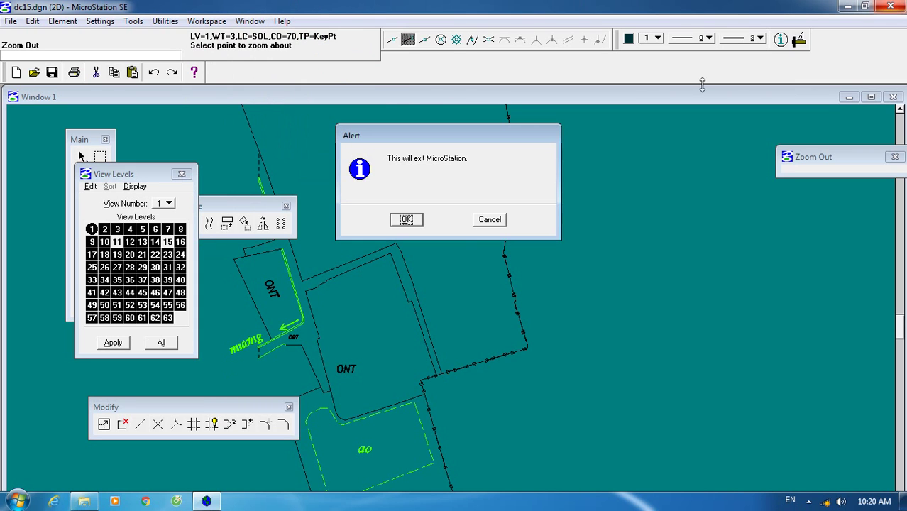
click(415, 218)
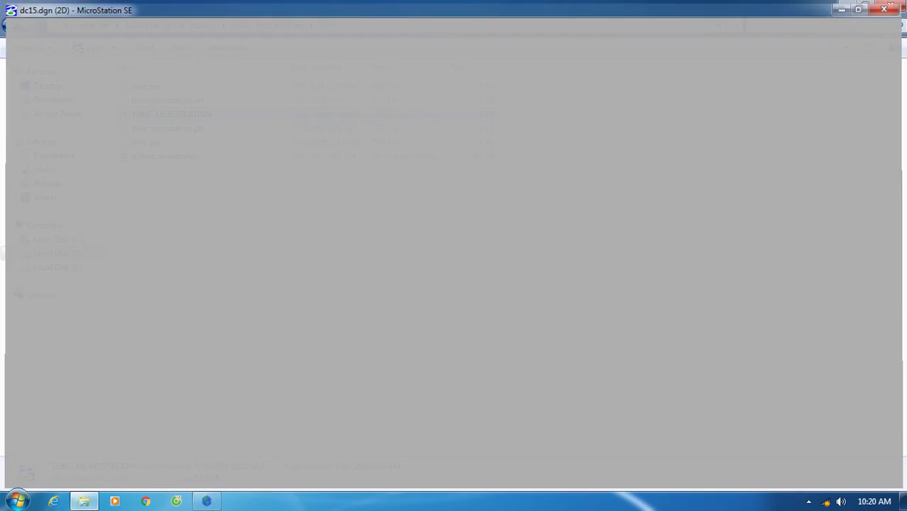
click(17, 501)
click(40, 443)
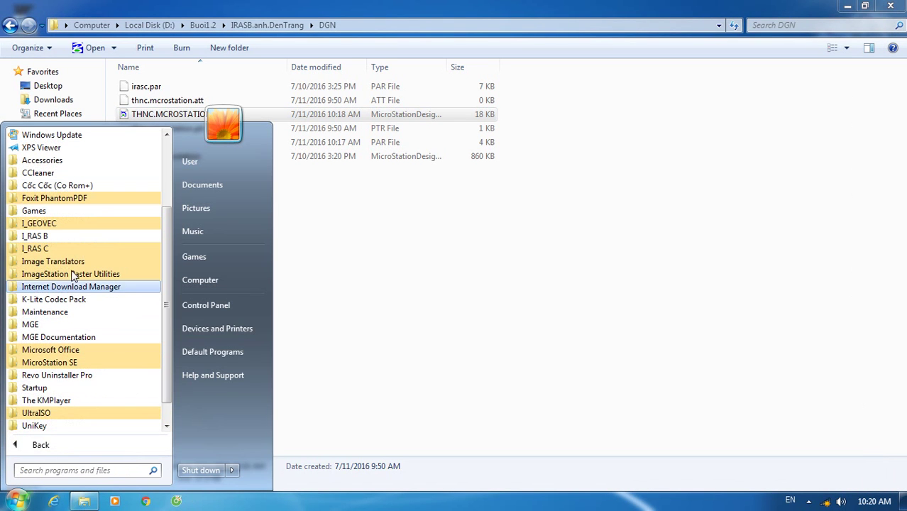
click(43, 248)
click(61, 315)
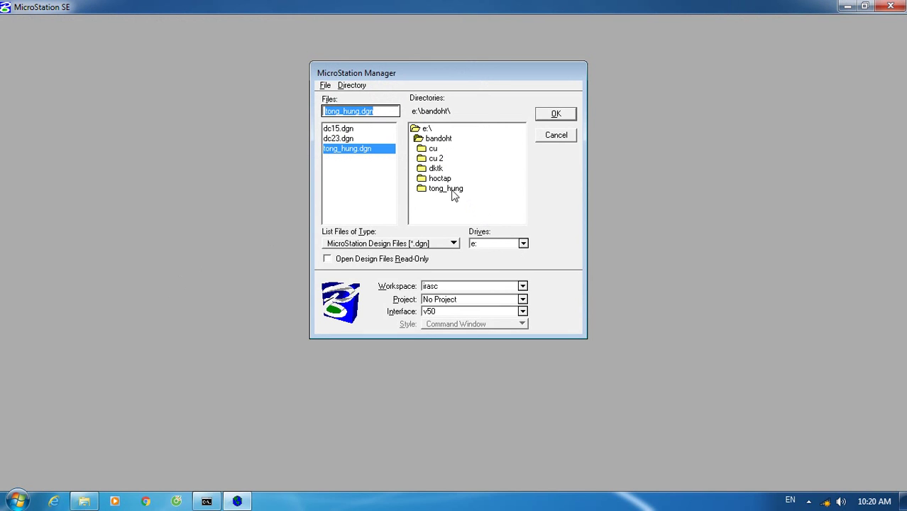
Open thnc.mcrostation.dgn from d:\buoi1.2\irasb.anh.dentrang\dgn and switch the I/RAS C command window to the MicroStation application.
click(523, 244)
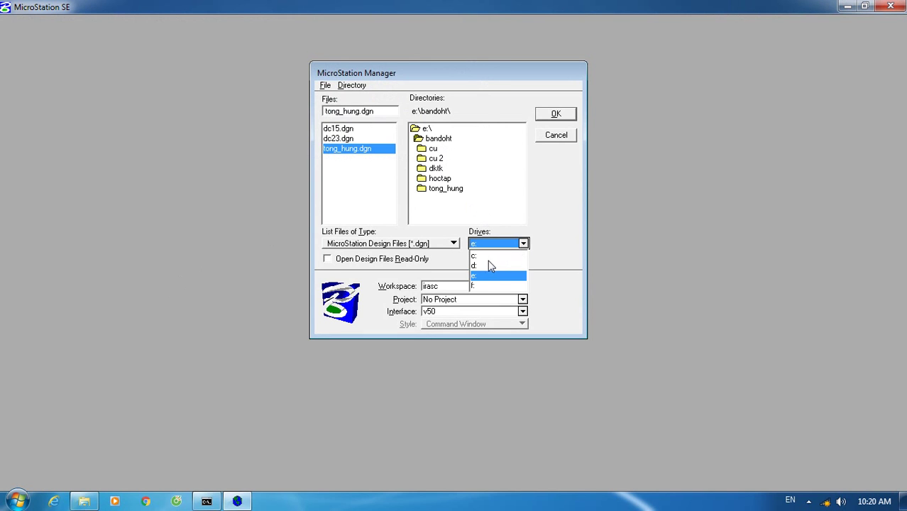
click(483, 264)
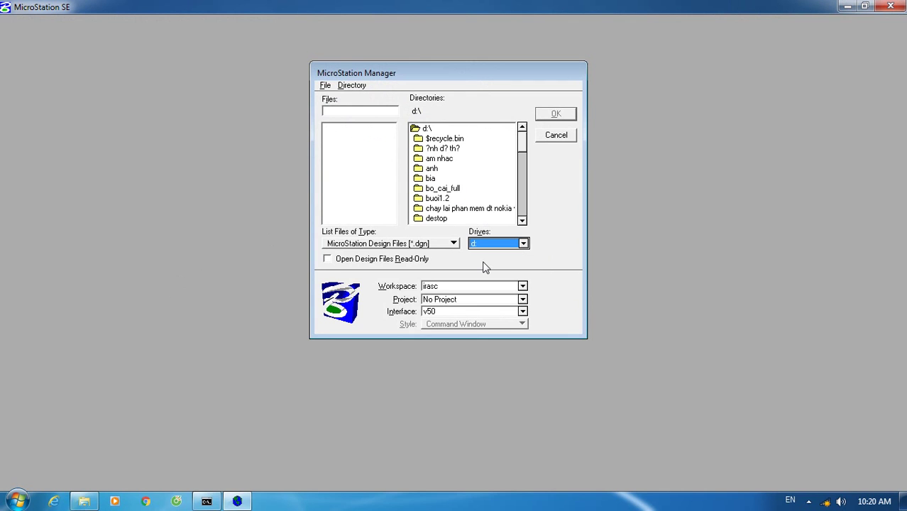
click(449, 201)
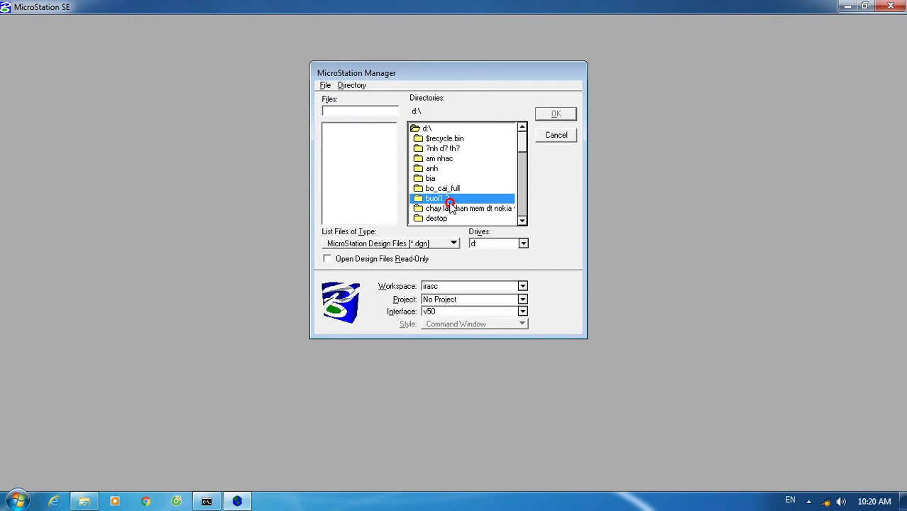
double_click(450, 202)
double_click(441, 159)
double_click(438, 169)
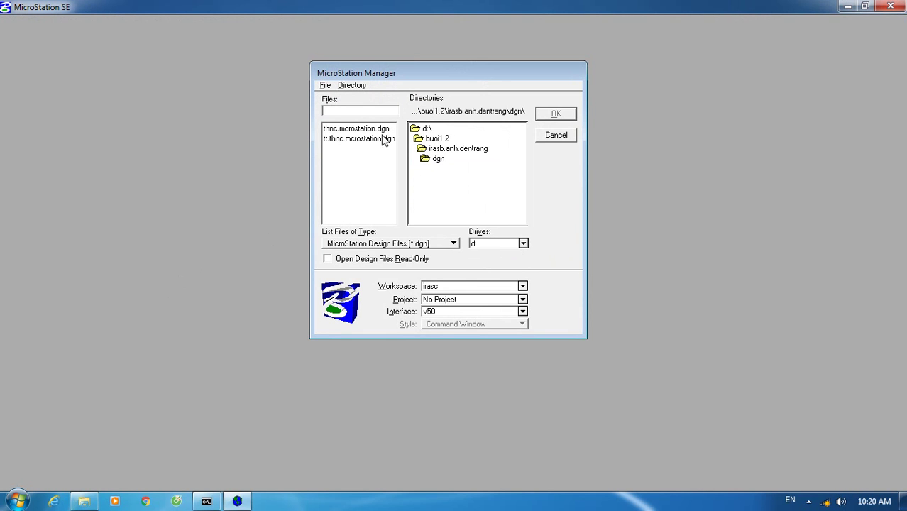
double_click(369, 129)
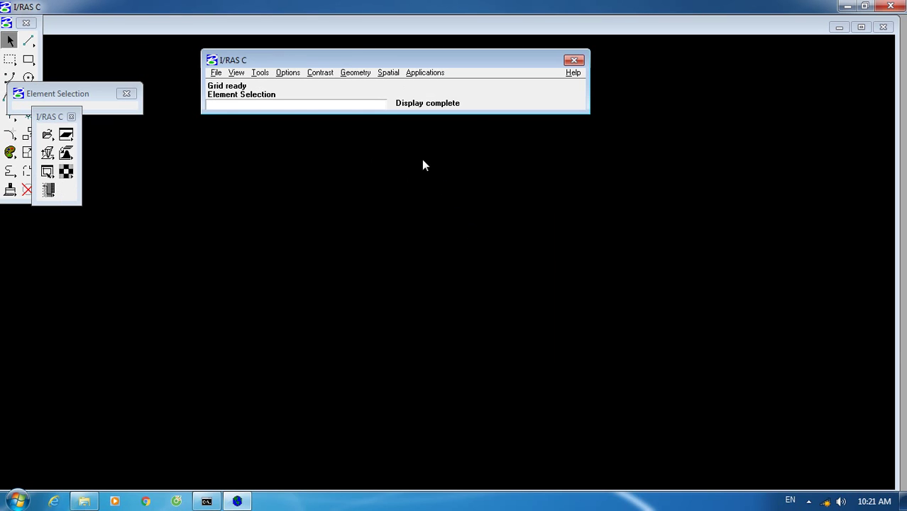
click(424, 73)
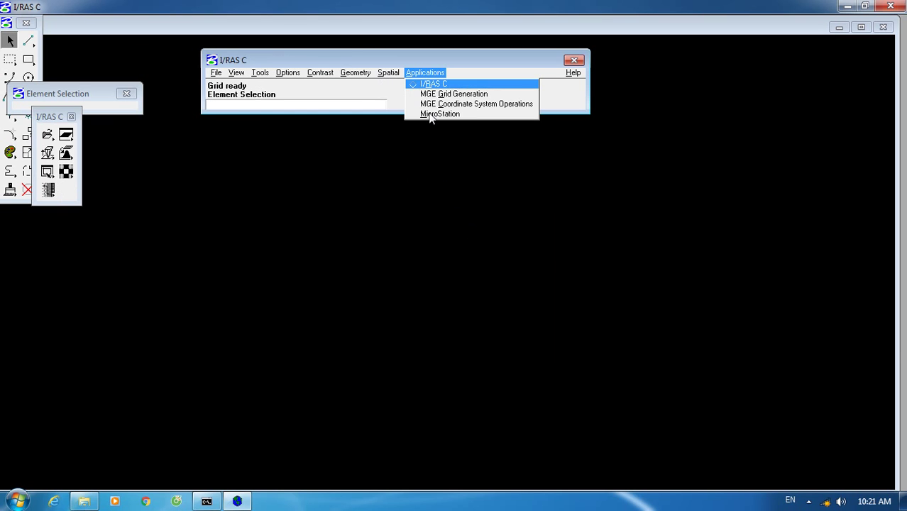
click(430, 115)
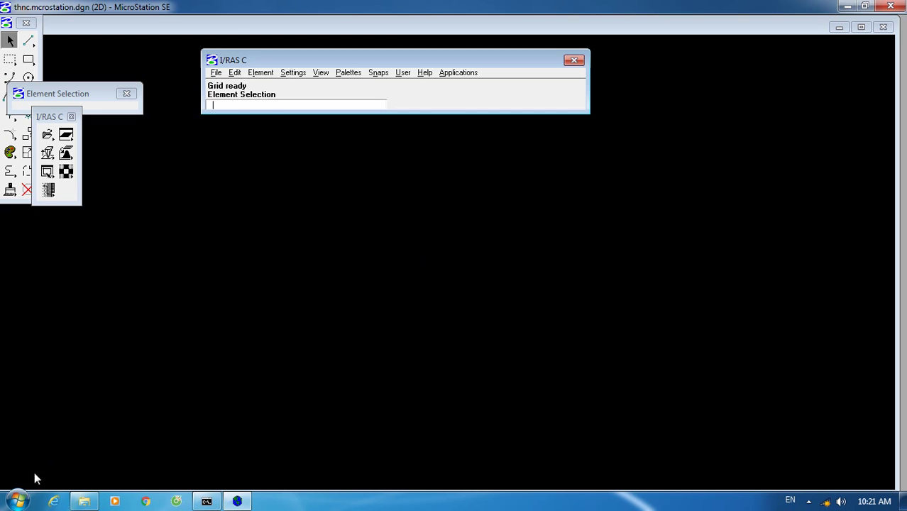
Start Paint, open the NSB4607 image from D:\Buoi1.2\IRASB.anh.DenTrang\Anh and maximize its window.
click(18, 501)
click(60, 338)
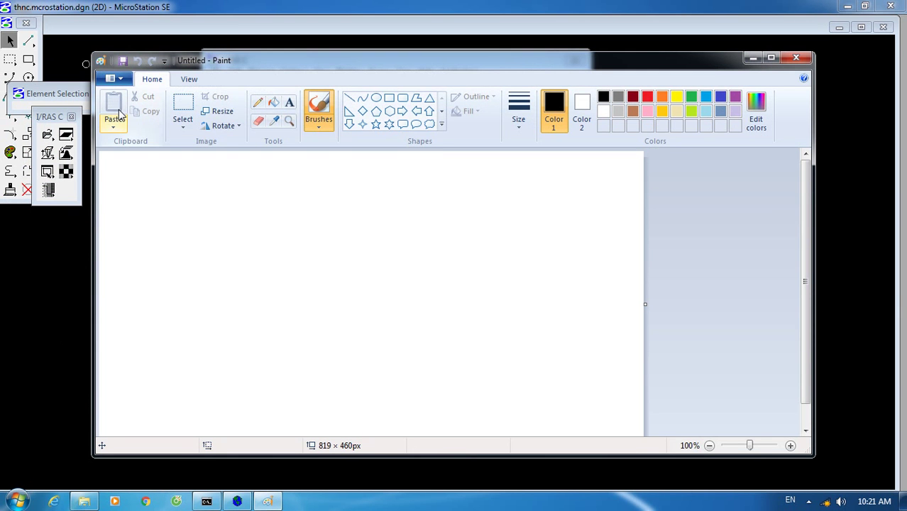
click(115, 76)
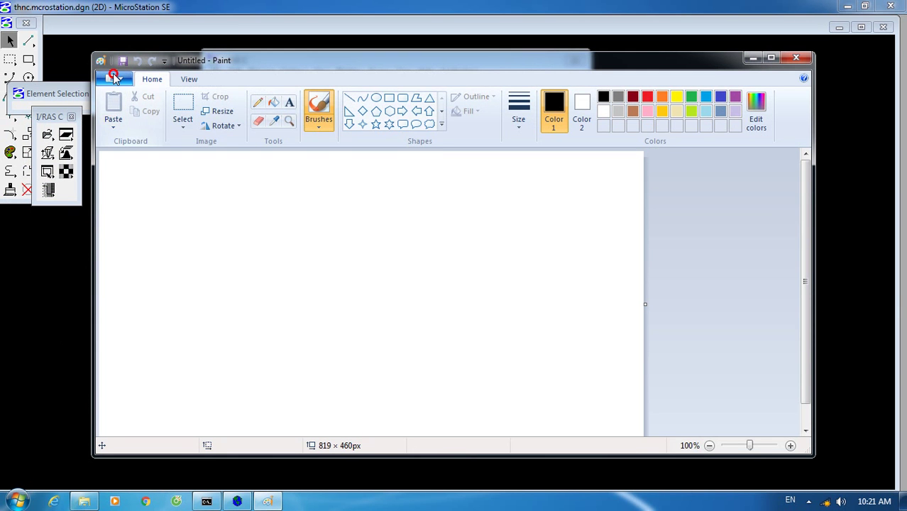
click(131, 131)
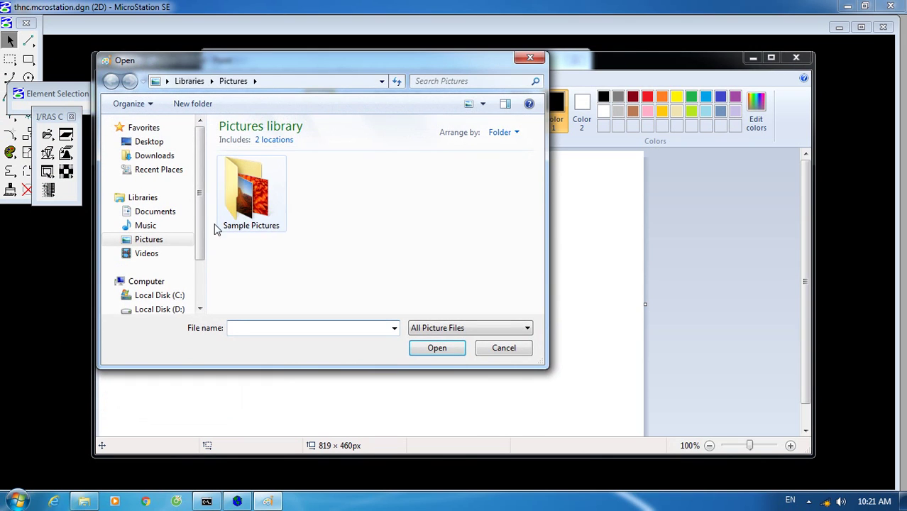
click(153, 309)
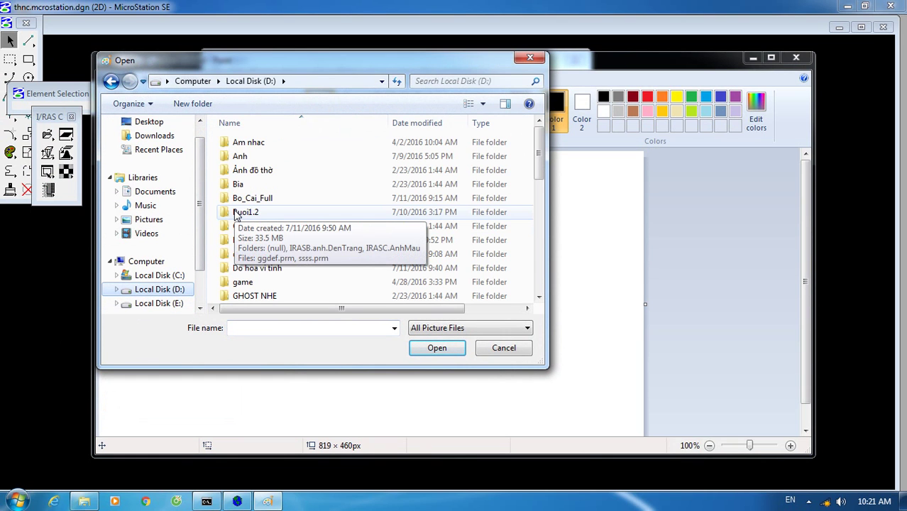
double_click(235, 213)
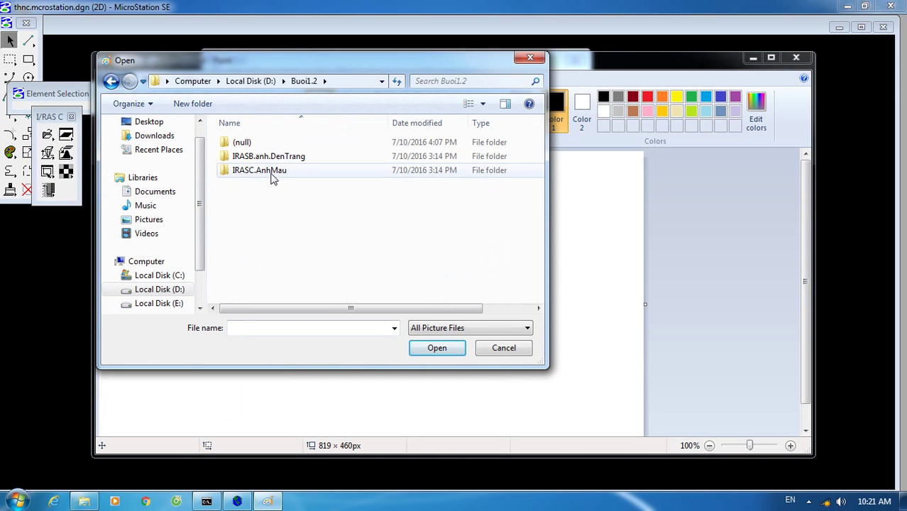
double_click(275, 158)
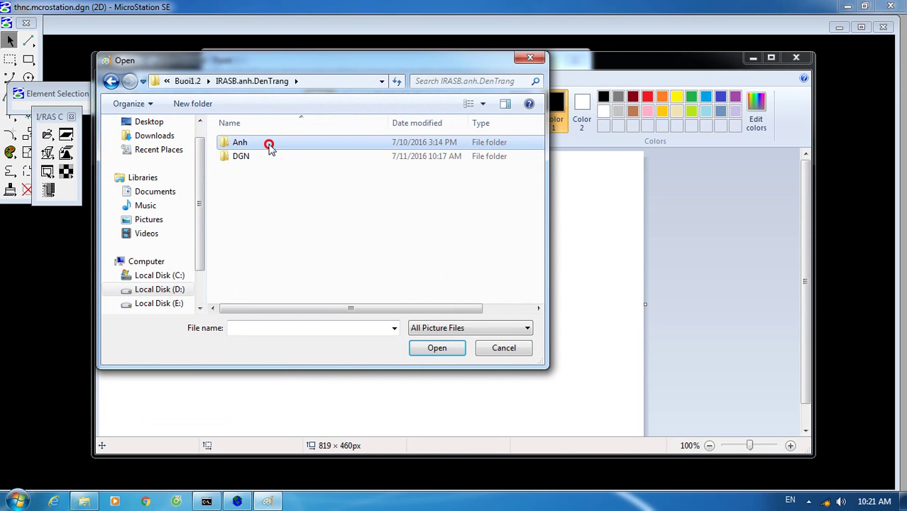
double_click(270, 148)
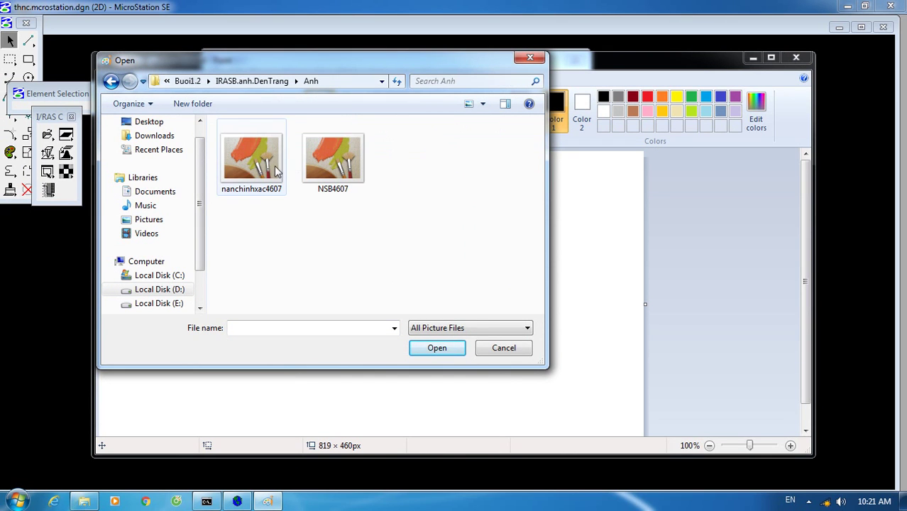
double_click(333, 176)
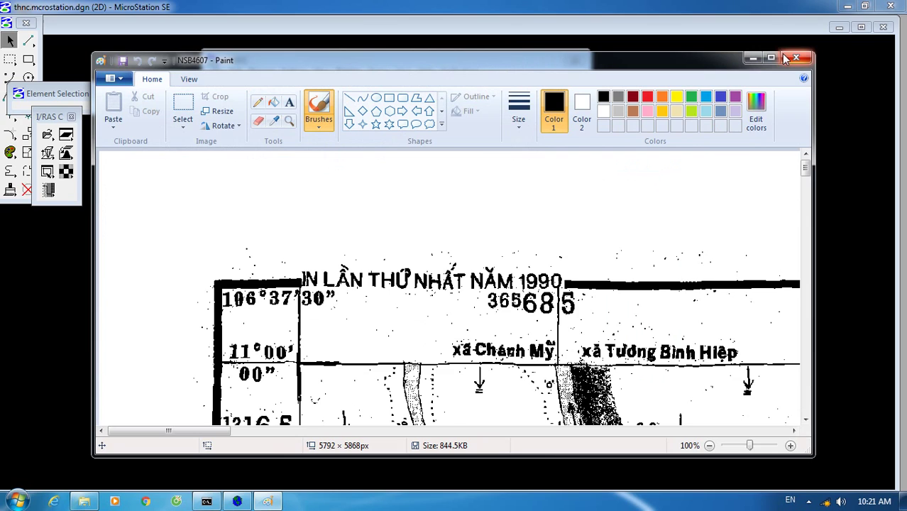
click(771, 56)
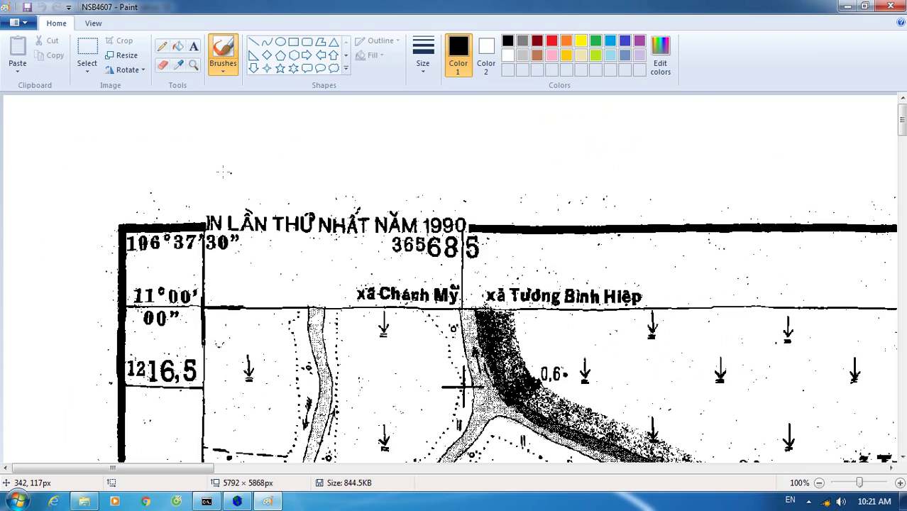
Examine the scanned NSB4607 map, especially the latitude and longitude labels and frame lines at its lower-left corner.
scroll(274, 141, down, 20)
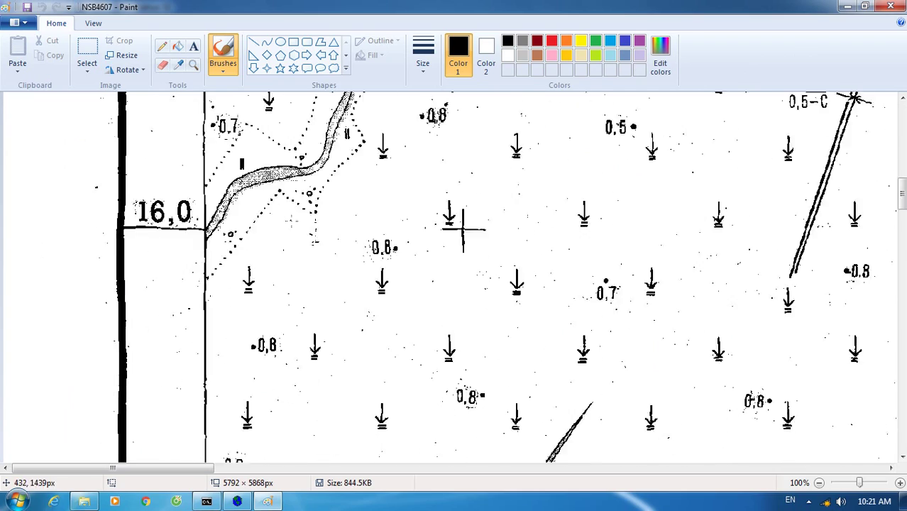
ctrl+scroll(273, 146, down, 3)
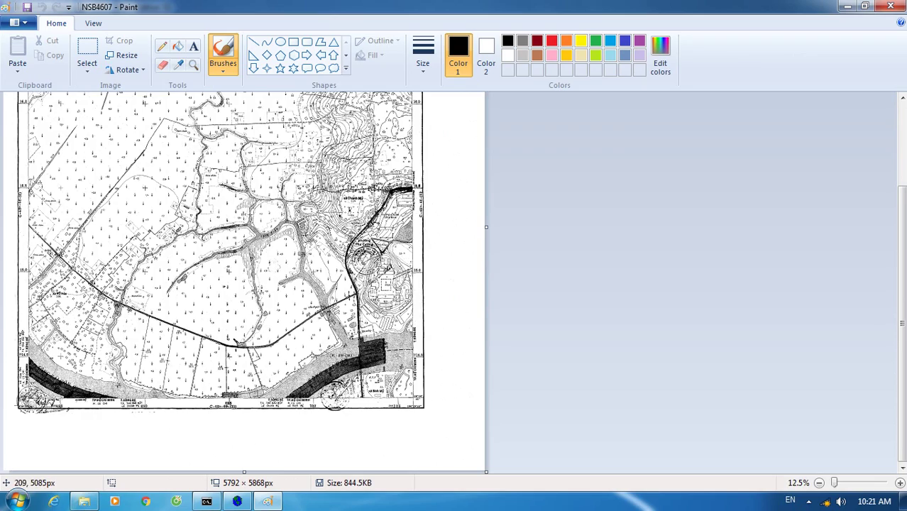
ctrl+scroll(63, 387, up, 2)
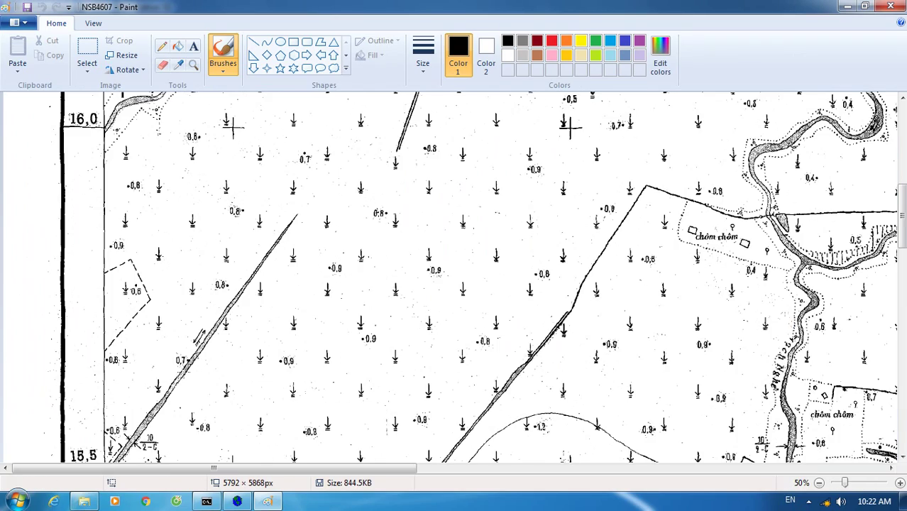
scroll(176, 380, down, 12)
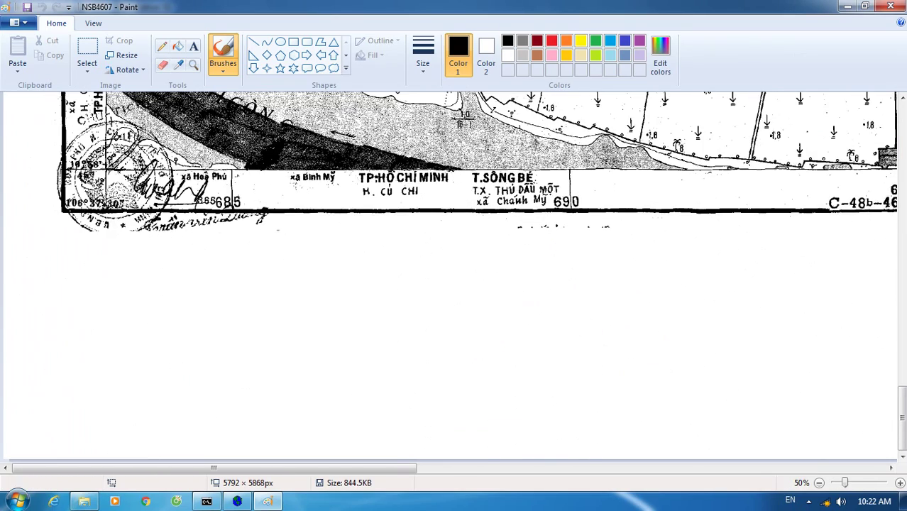
ctrl+scroll(74, 194, up, 2)
scroll(283, 346, down, 3)
scroll(392, 310, up, 3)
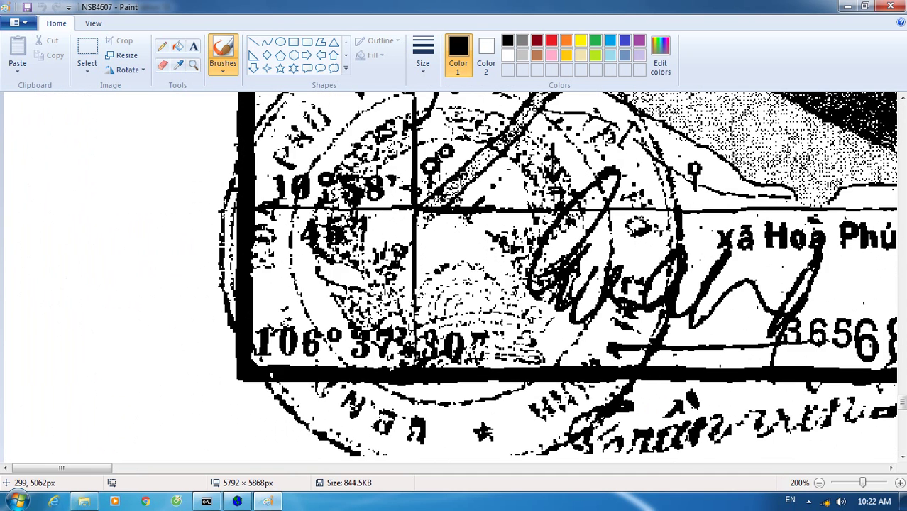
scroll(495, 289, up, 3)
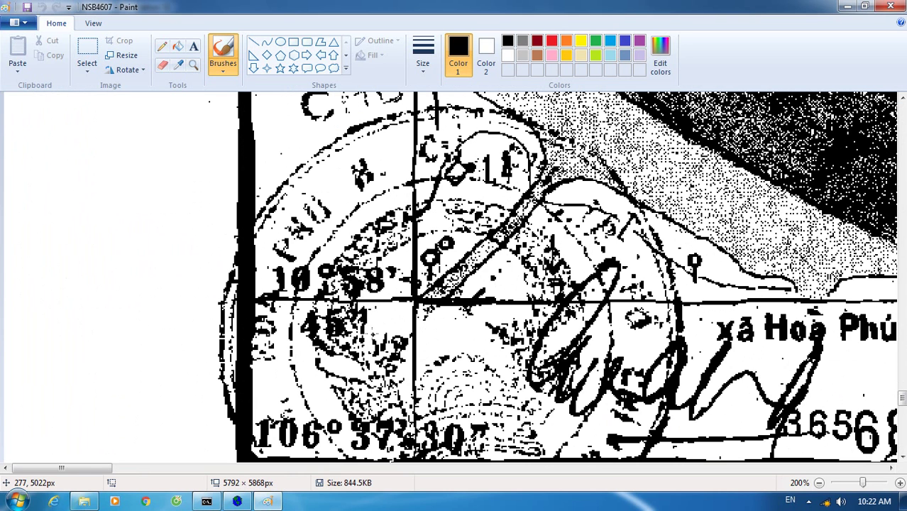
scroll(561, 277, down, 3)
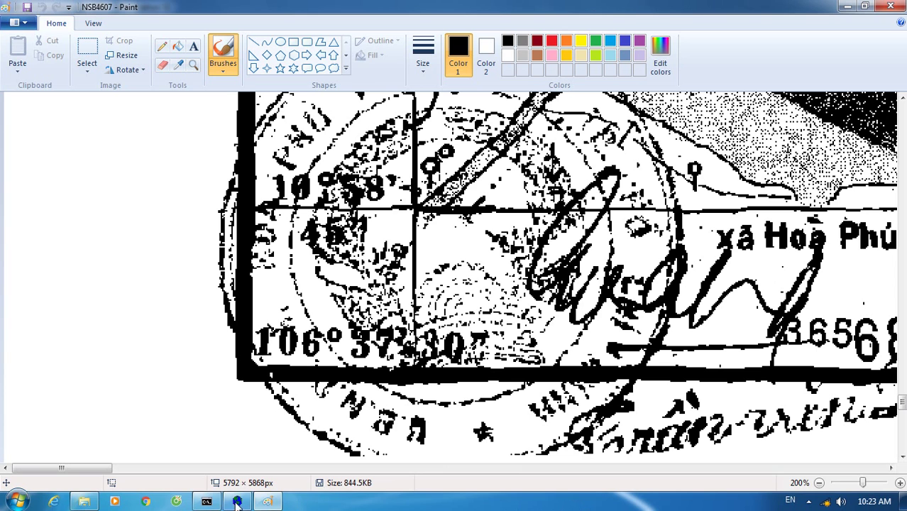
Switch back to MicroStation with thnc.mcrostation.dgn, exit it, and start I_GEOVEC.
mouse_move(235, 504)
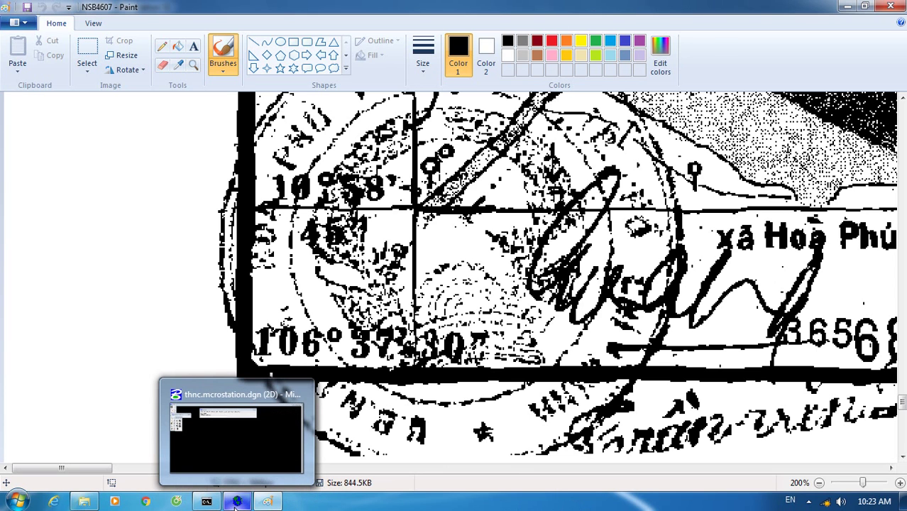
click(235, 503)
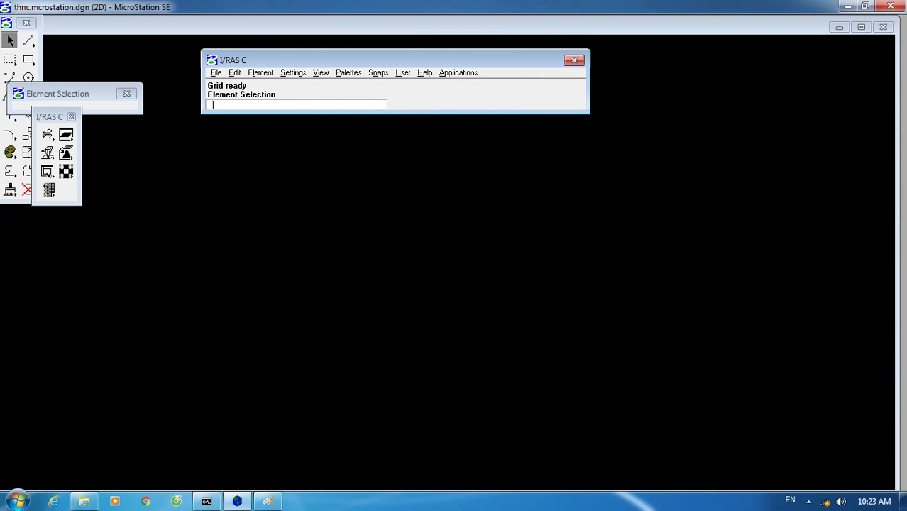
click(890, 6)
click(407, 208)
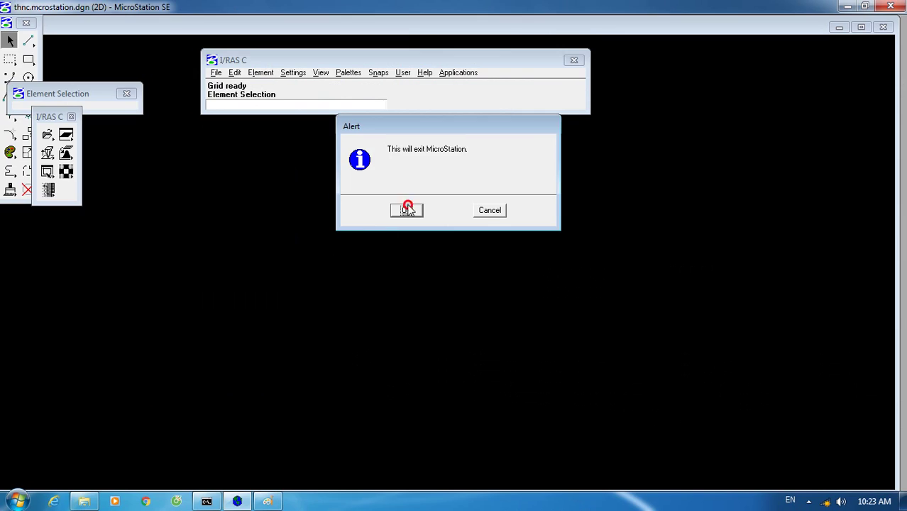
click(16, 501)
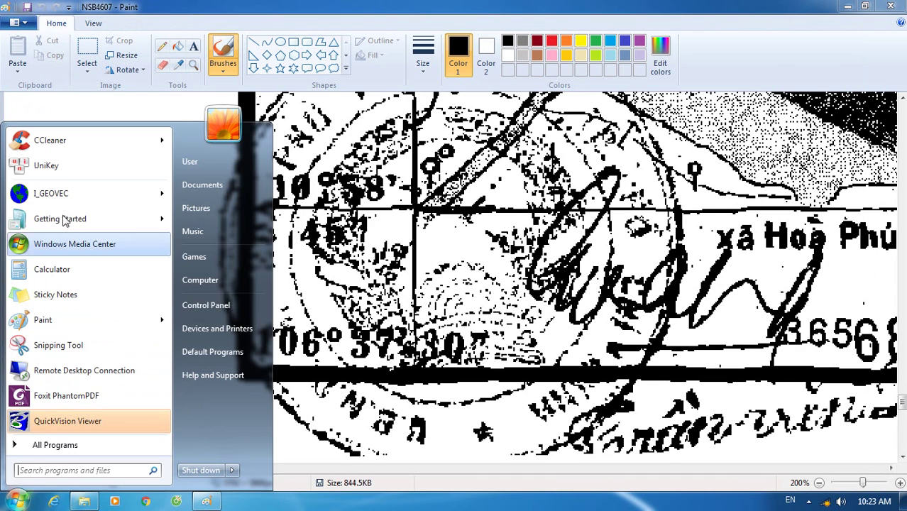
click(64, 192)
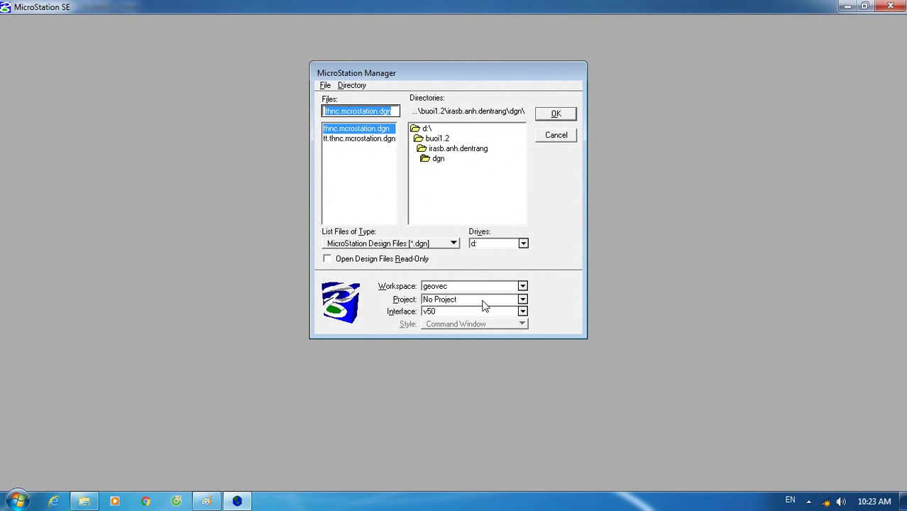
Open thnc.mcrostation.dgn with the features.tbl feature table and move the I/RAS B drawing palette clear of the other palettes.
click(556, 115)
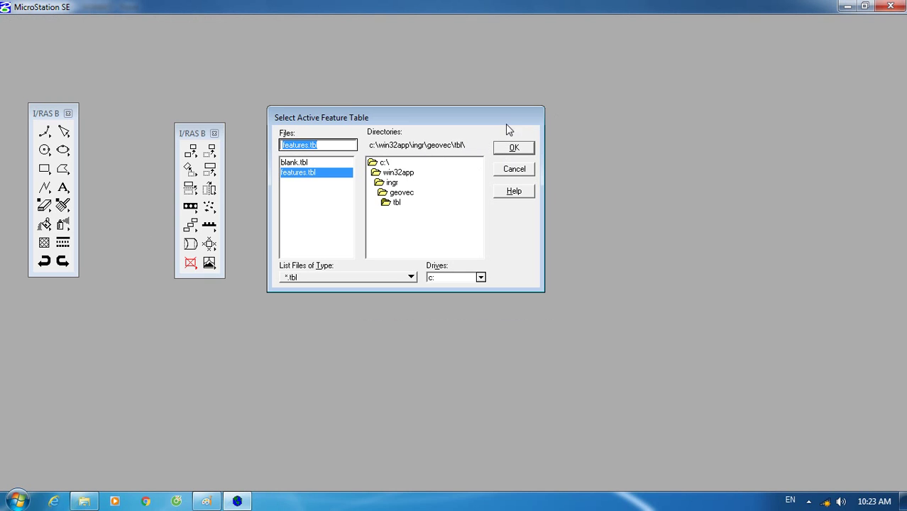
click(514, 146)
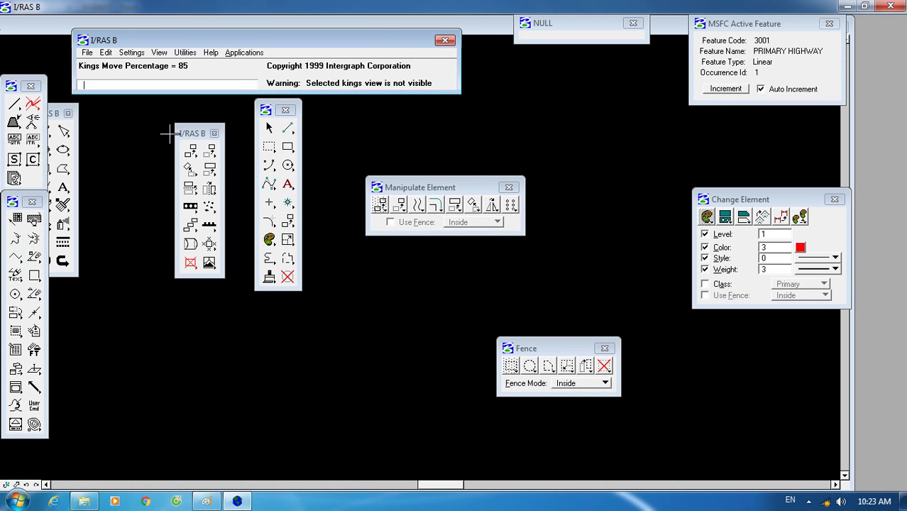
click(68, 125)
drag(68, 125, 83, 125)
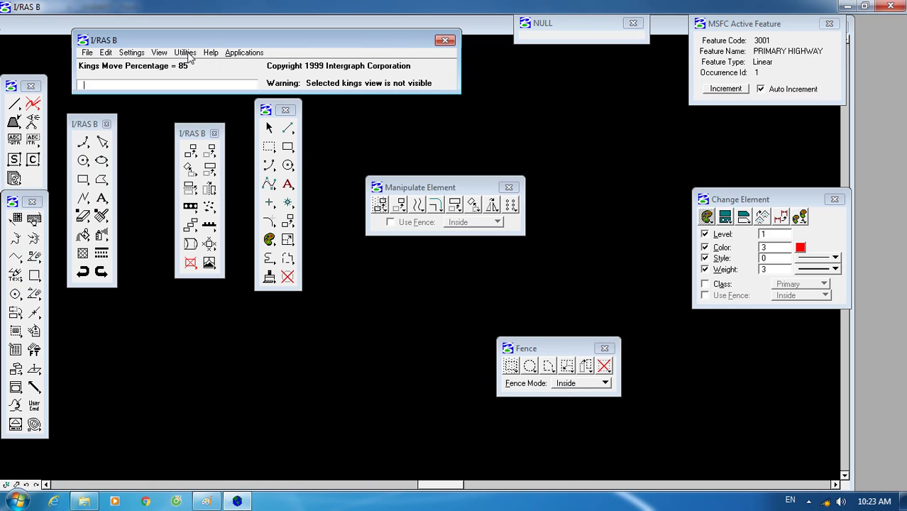
Look through the I/RAS B command menus and switch the command window to the MicroStation application.
click(186, 54)
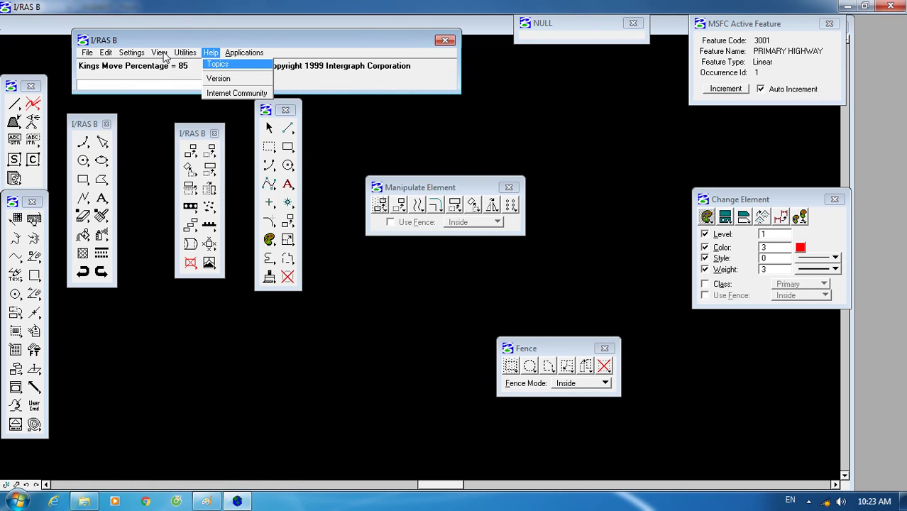
mouse_move(163, 55)
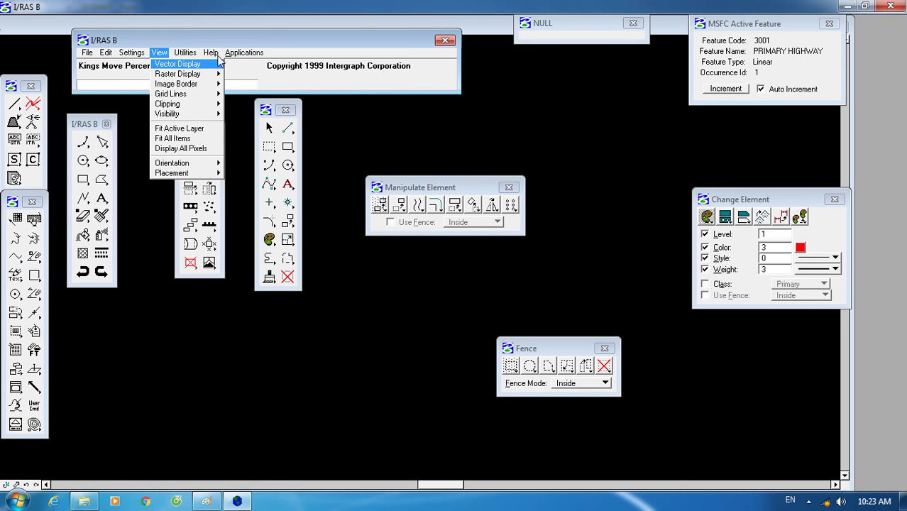
mouse_move(255, 55)
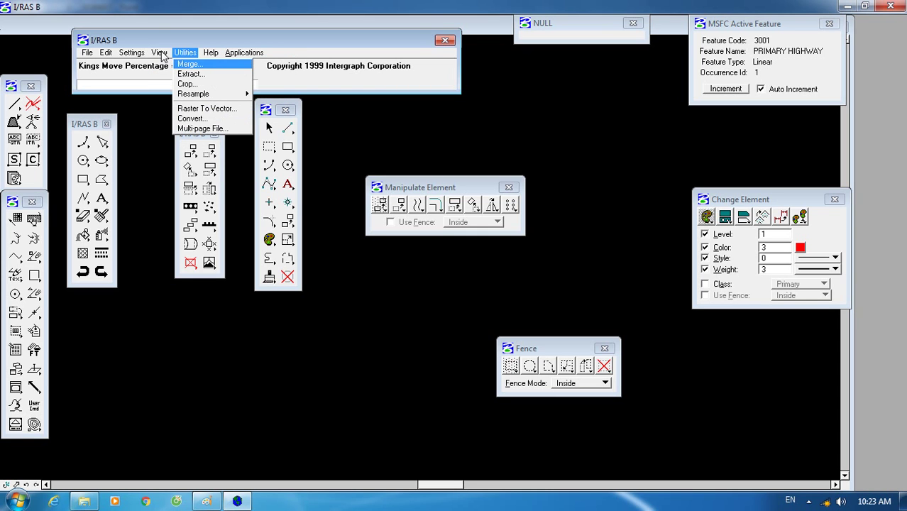
click(259, 98)
click(230, 53)
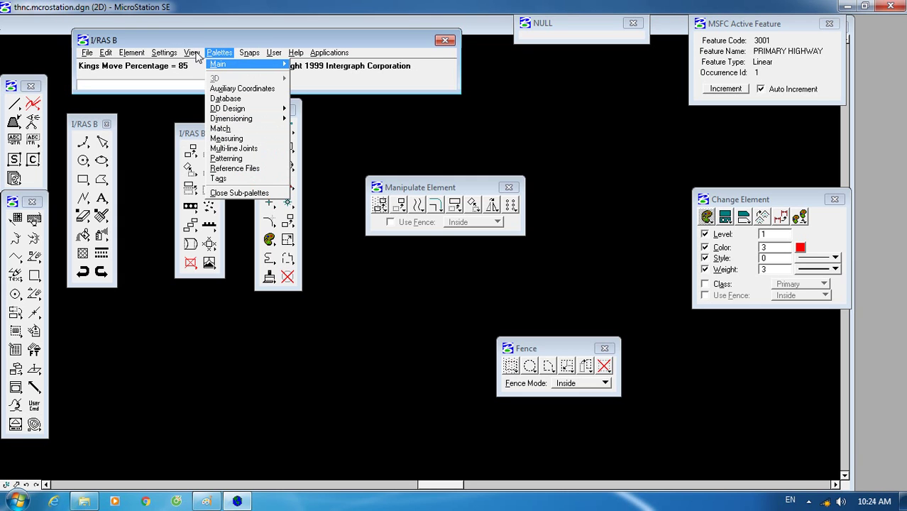
Load the IRASC application from the available MDL applications and close the MDL dialog.
mouse_move(192, 55)
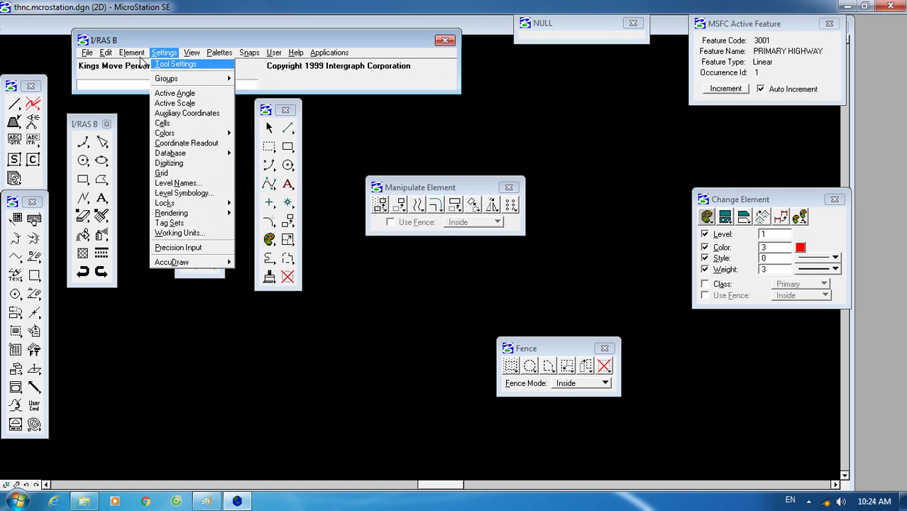
mouse_move(273, 56)
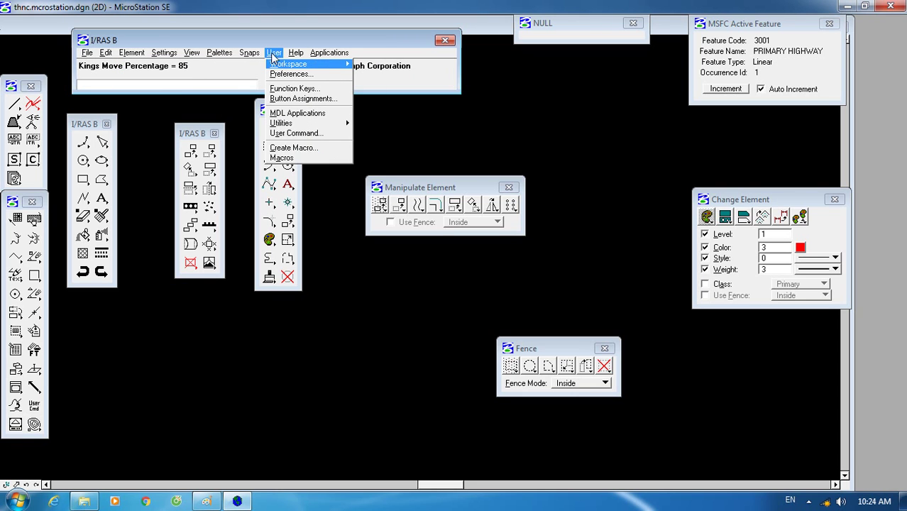
click(298, 115)
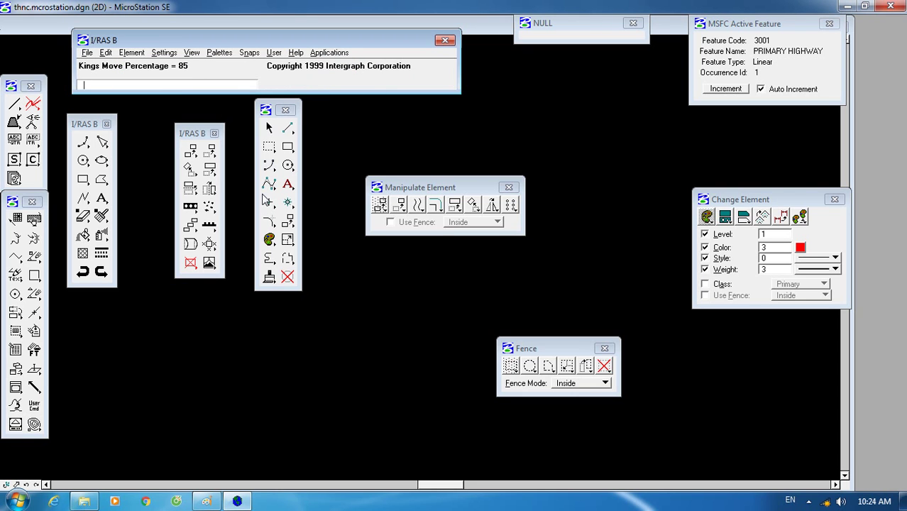
drag(163, 261, 166, 288)
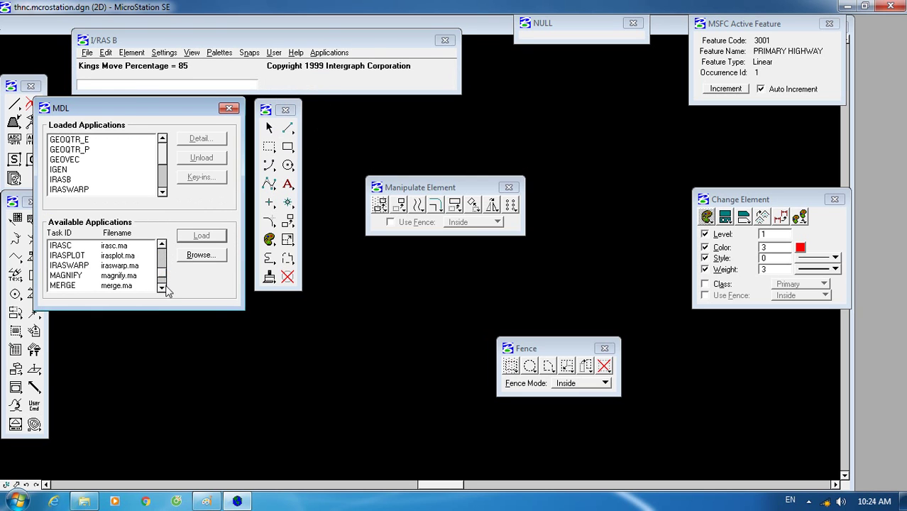
double_click(142, 246)
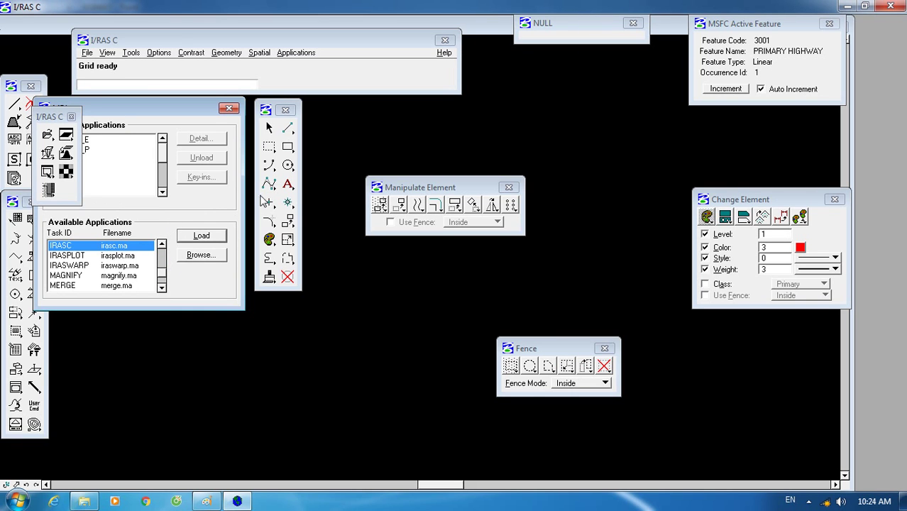
click(228, 109)
Switch to MGE Coordinate System Operations and open the primary coordinate system definition.
click(296, 53)
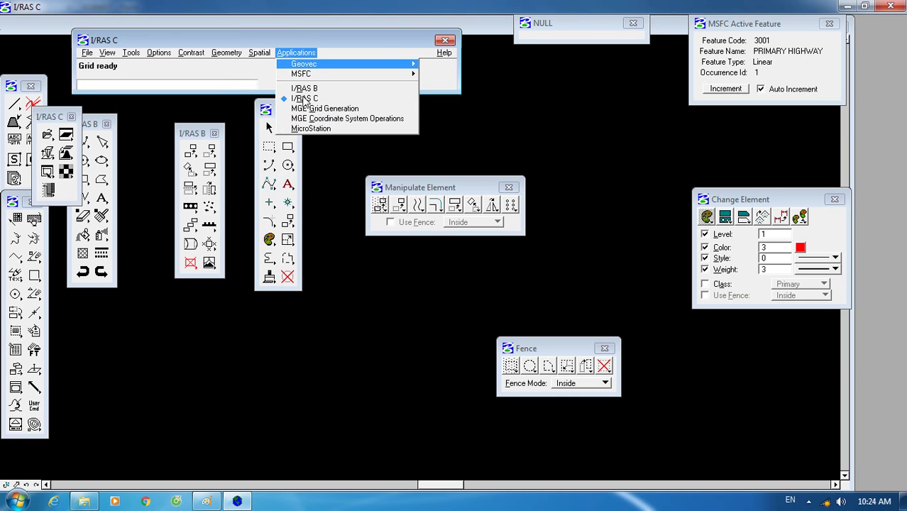
click(313, 118)
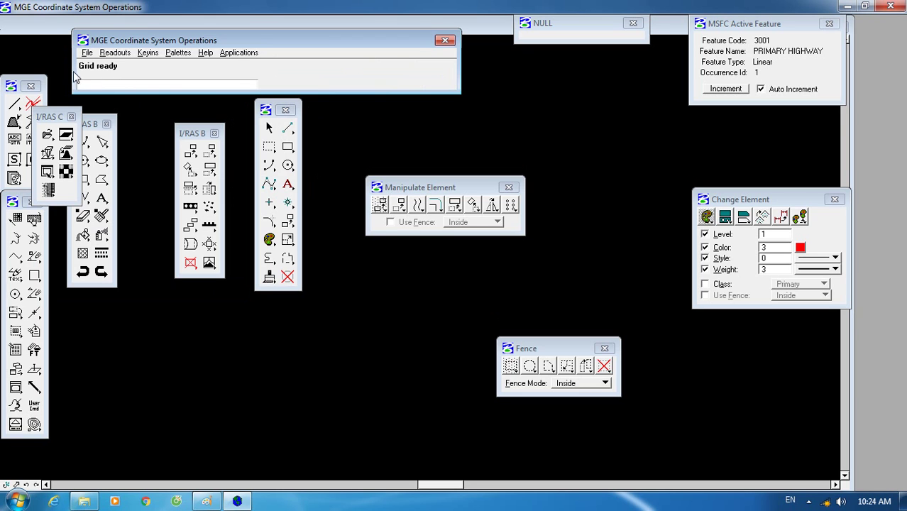
click(87, 53)
mouse_move(118, 64)
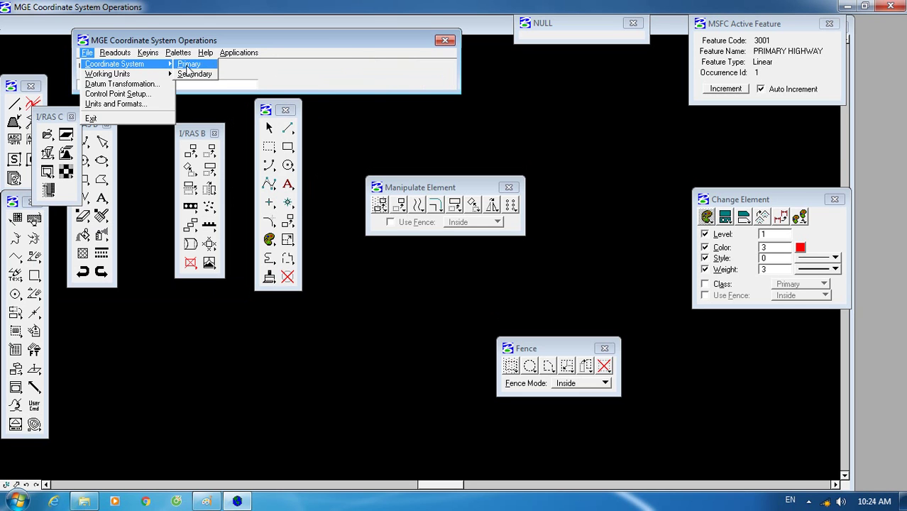
click(192, 70)
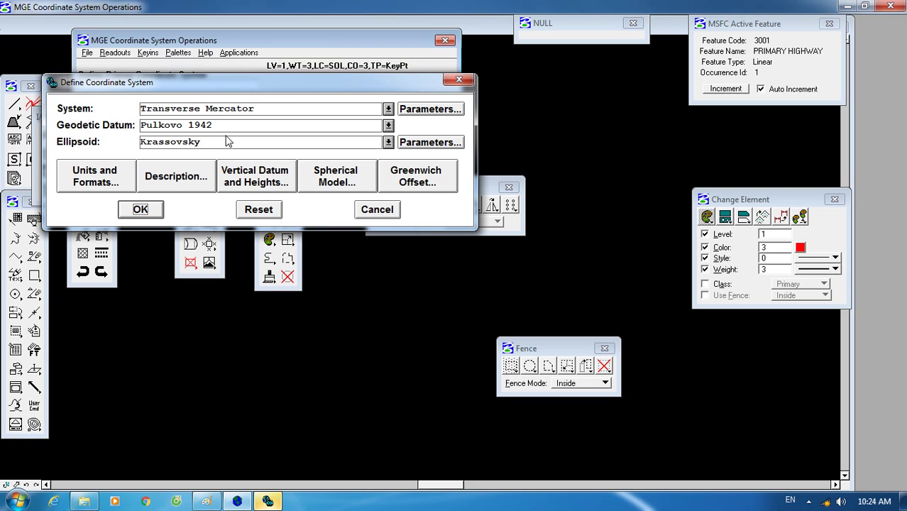
Review the Transverse Mercator system parameters and accept the primary coordinate system definition.
click(422, 113)
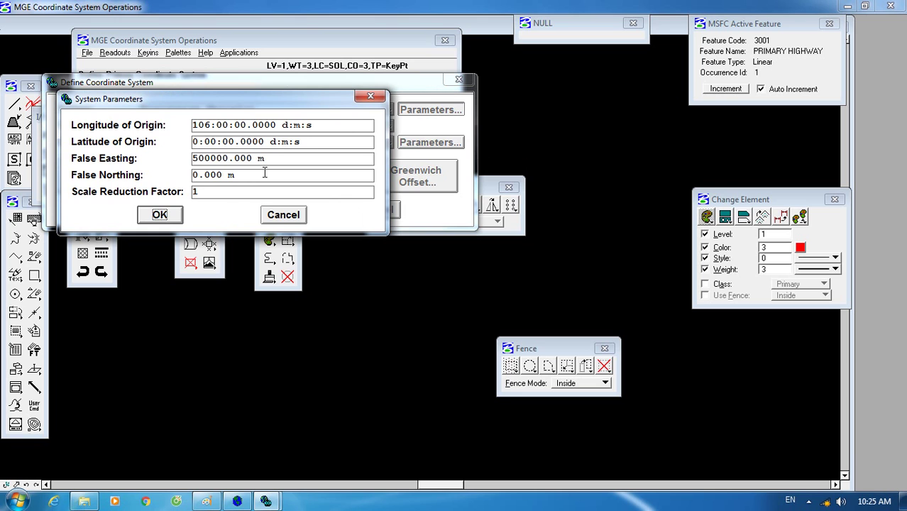
click(238, 196)
click(174, 218)
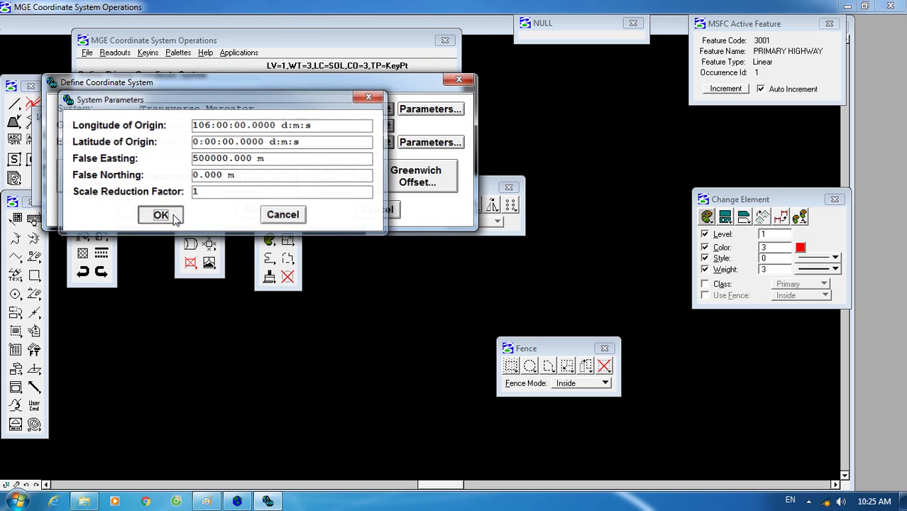
click(147, 210)
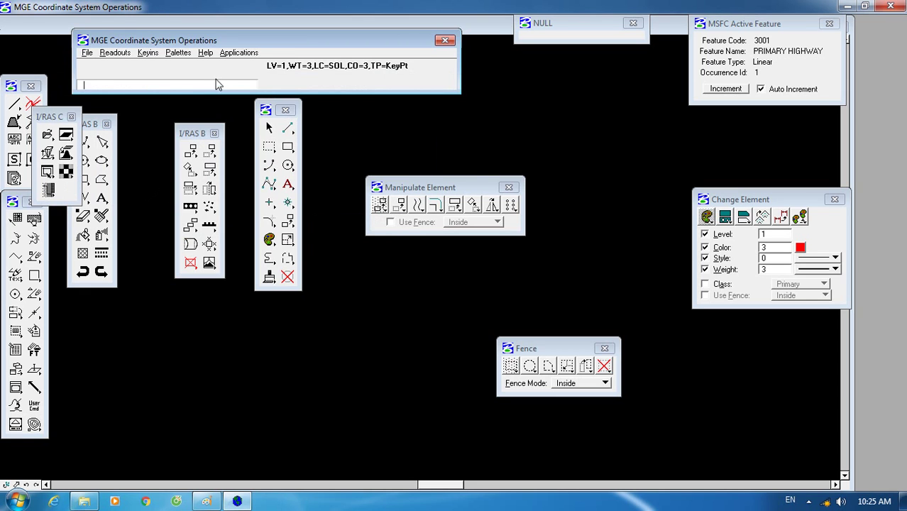
Switch to MGE Grid Generation and bring up the grid generation parameters.
click(240, 52)
click(258, 110)
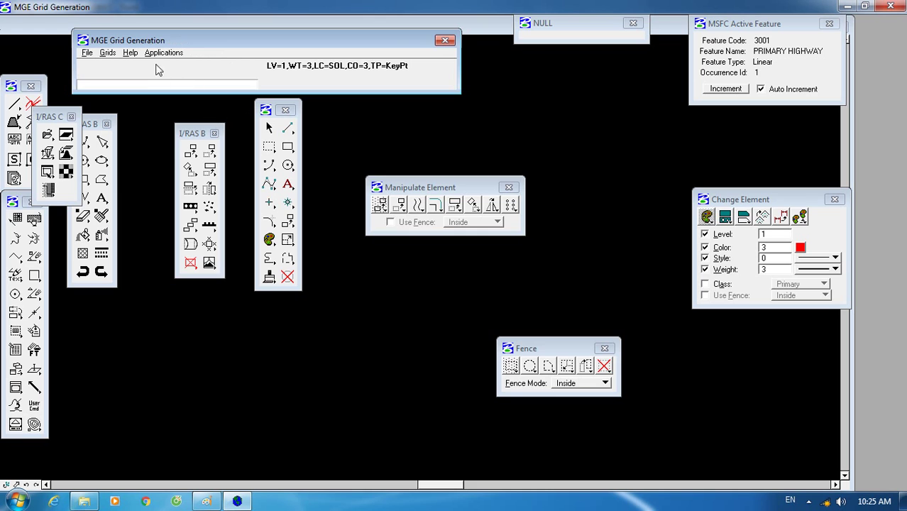
click(108, 53)
click(112, 64)
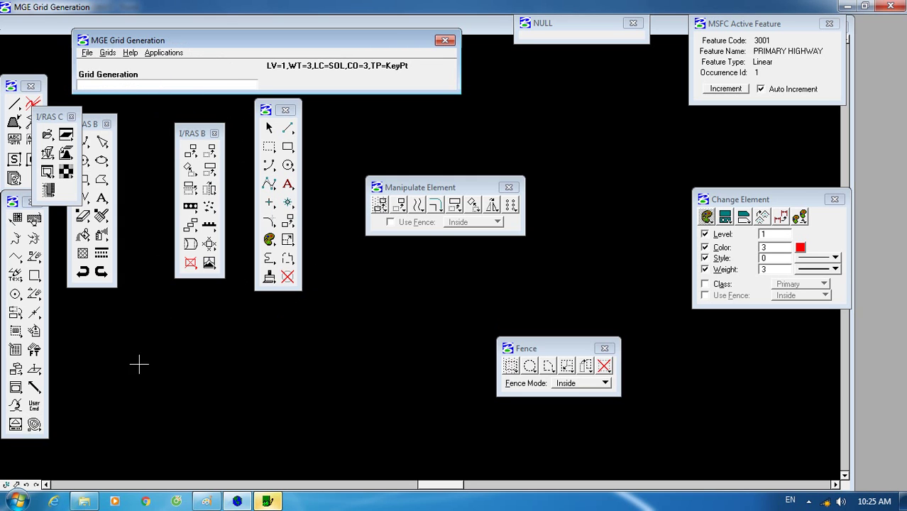
click(269, 502)
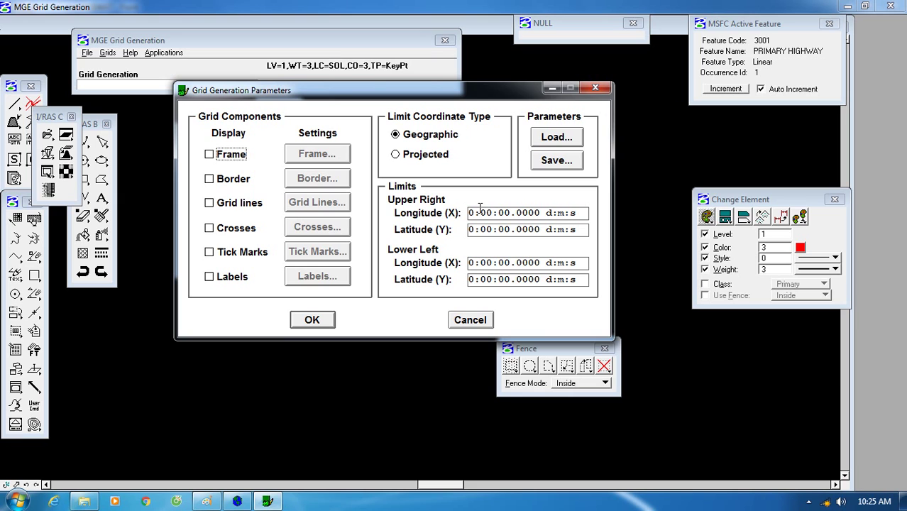
Set the upper right longitude limit of the grid to 106:55:00 in geographic coordinates.
click(471, 213)
text(4)
key(BackSpace)
text(106)
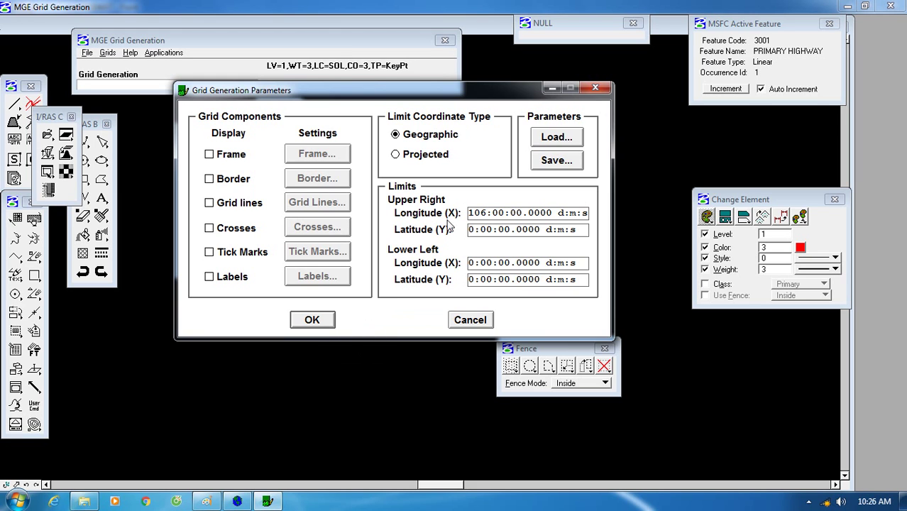
click(500, 213)
key(BackSpace)
key(BackSpace)
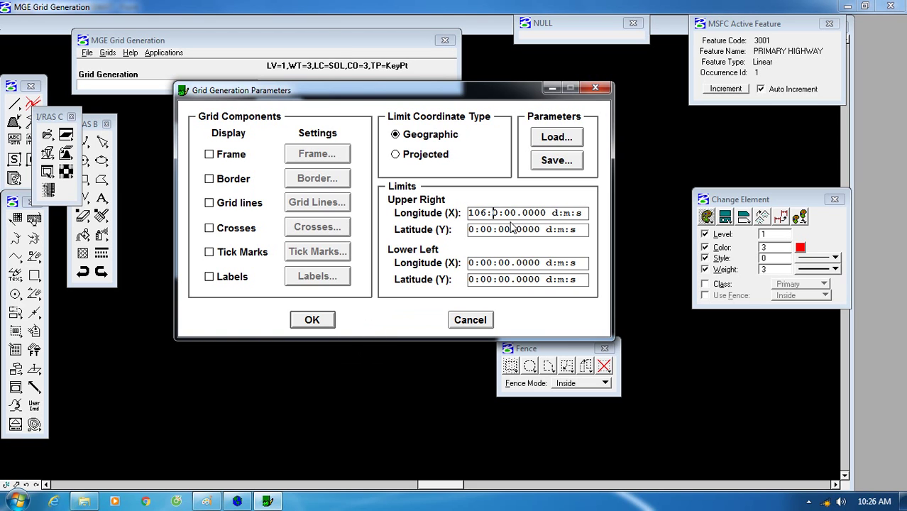
text(55)
key(Tab)
key(Home)
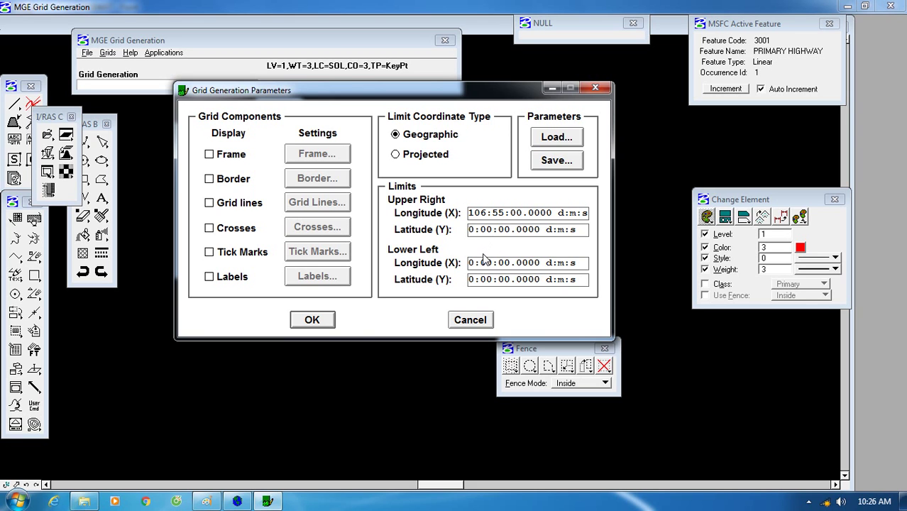
Clear the upper right longitude limit and re-enter it as 106 55, dismissing the resulting error messages.
click(483, 257)
key(Tab)
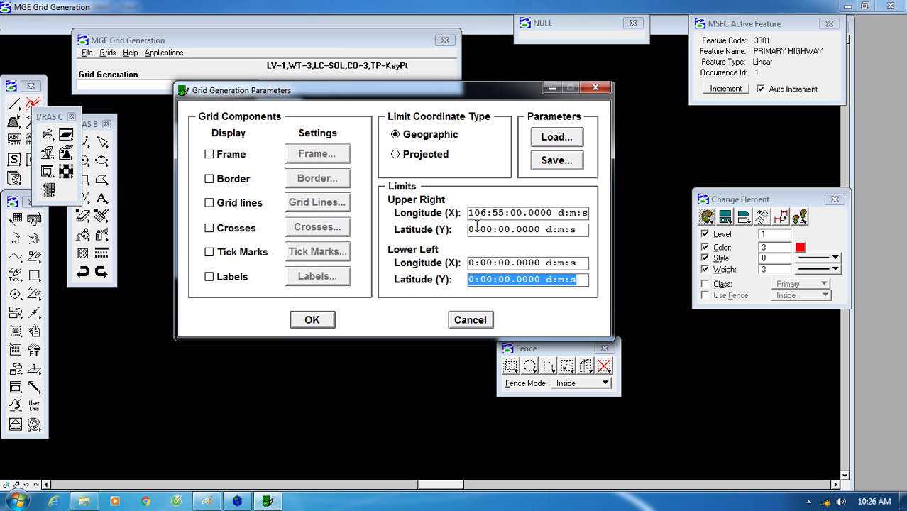
click(469, 213)
click(477, 228)
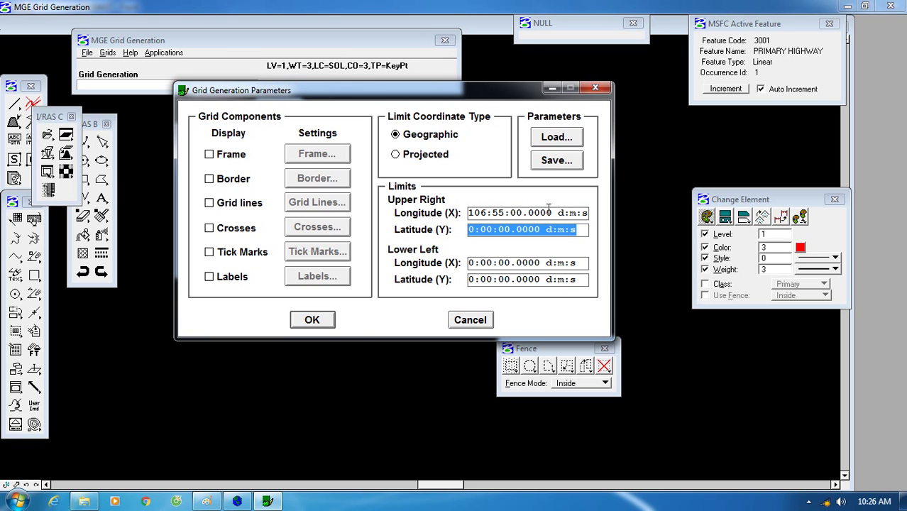
drag(576, 213, 589, 213)
drag(477, 225, 472, 208)
key(BackSpace)
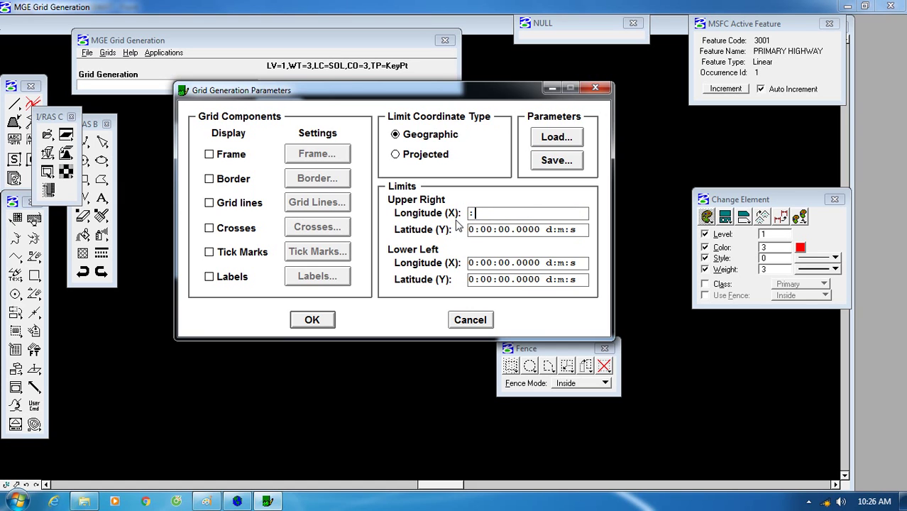
key(BackSpace)
text(106 55)
click(475, 233)
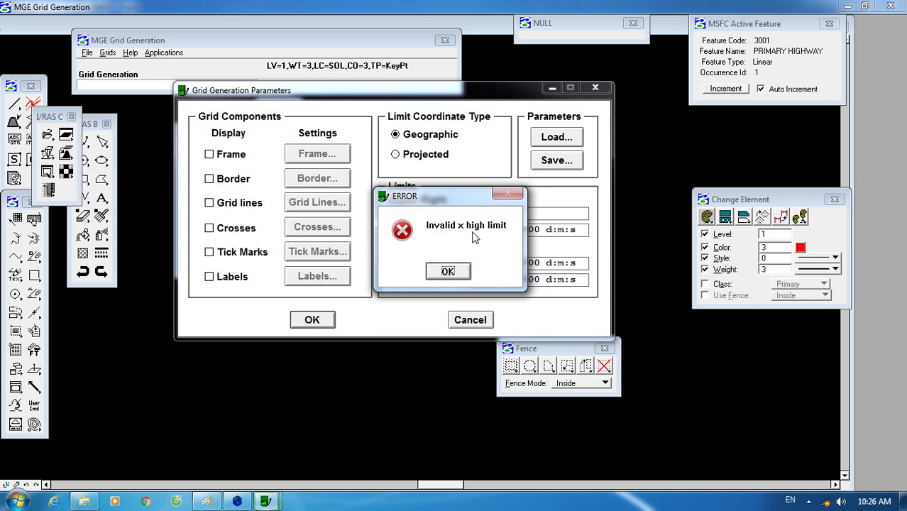
click(448, 271)
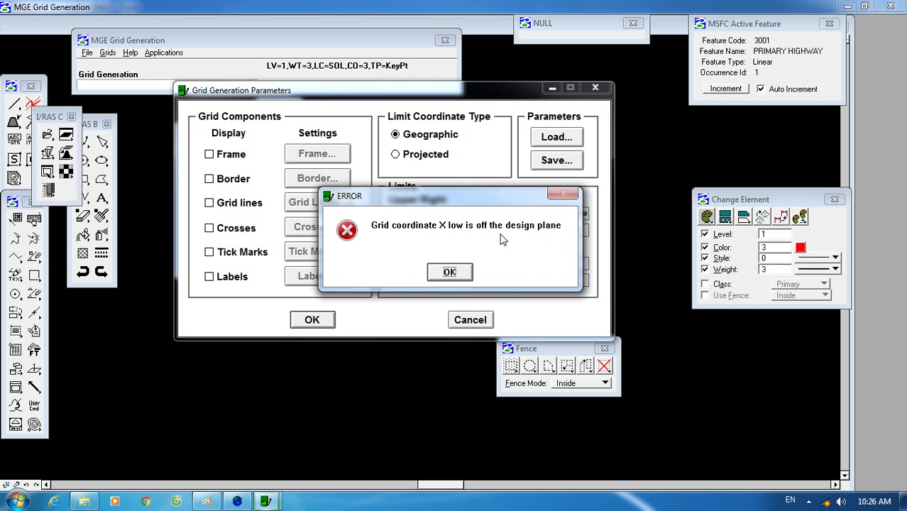
click(457, 273)
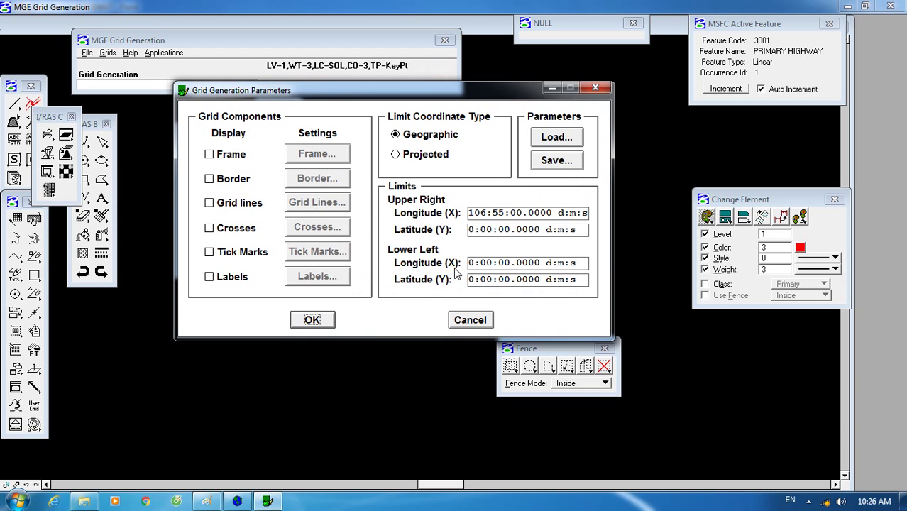
Discard the grid generation parameters and switch back to MGE Coordinate System Operations.
click(522, 227)
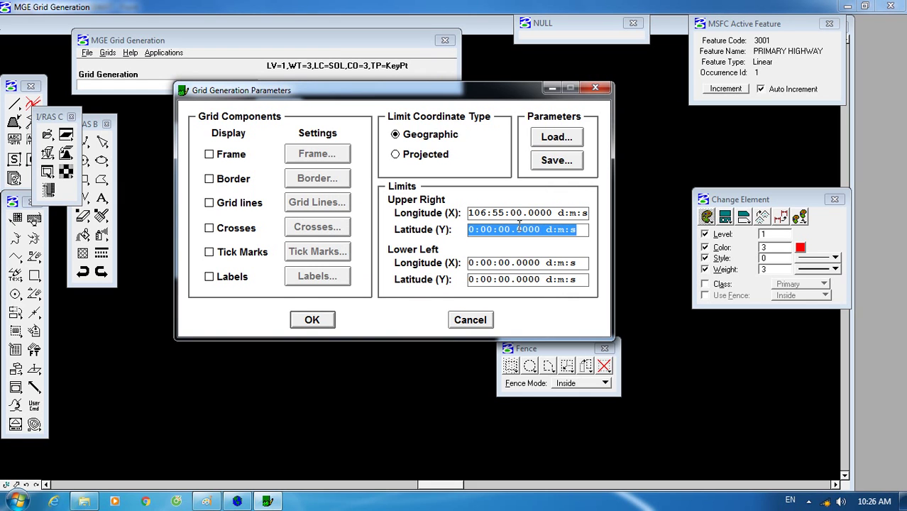
click(597, 90)
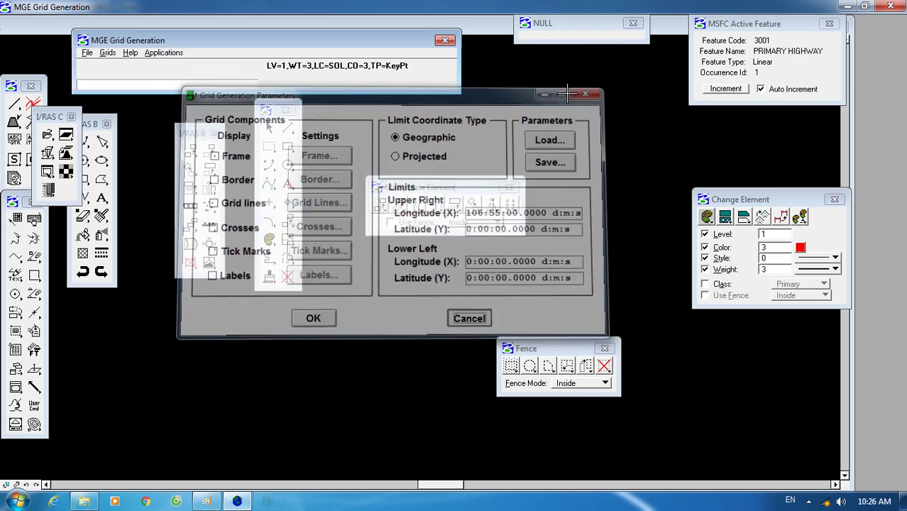
click(161, 56)
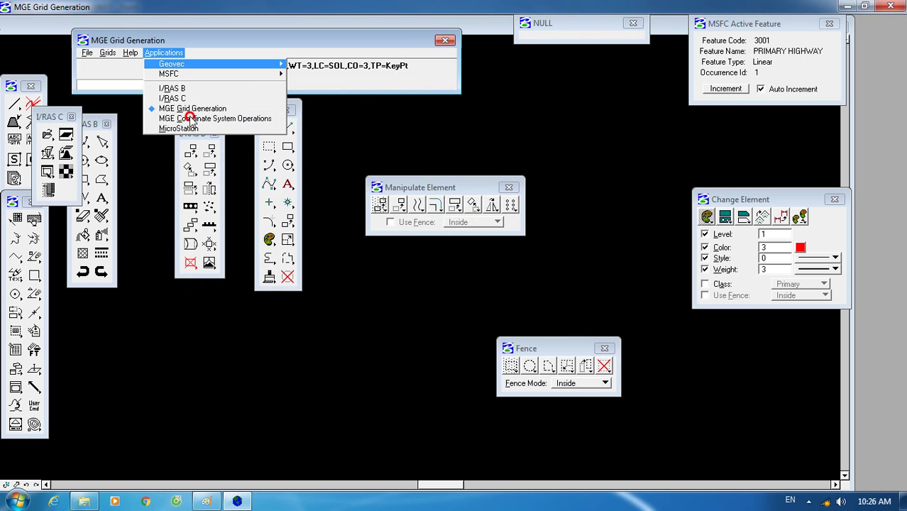
click(188, 119)
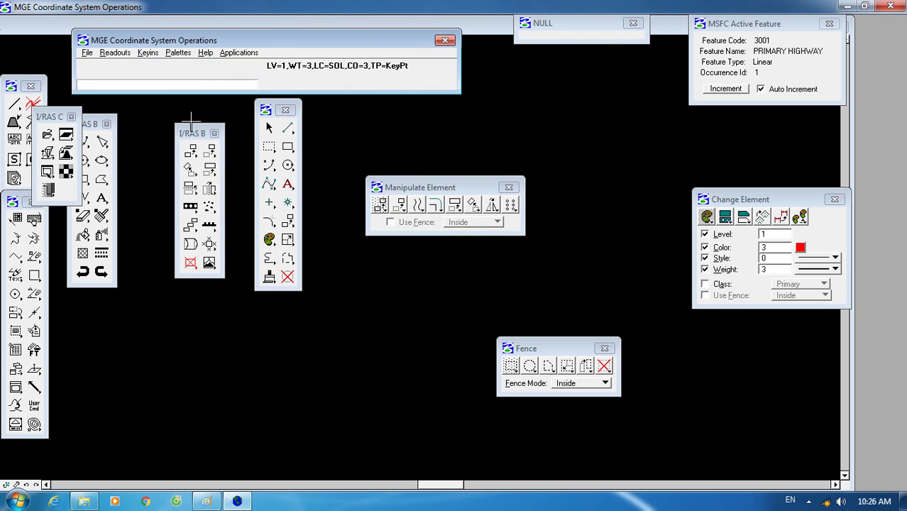
Review the Transverse Mercator system parameters in the primary coordinate system definition and accept the definition.
click(88, 53)
mouse_move(127, 63)
click(190, 66)
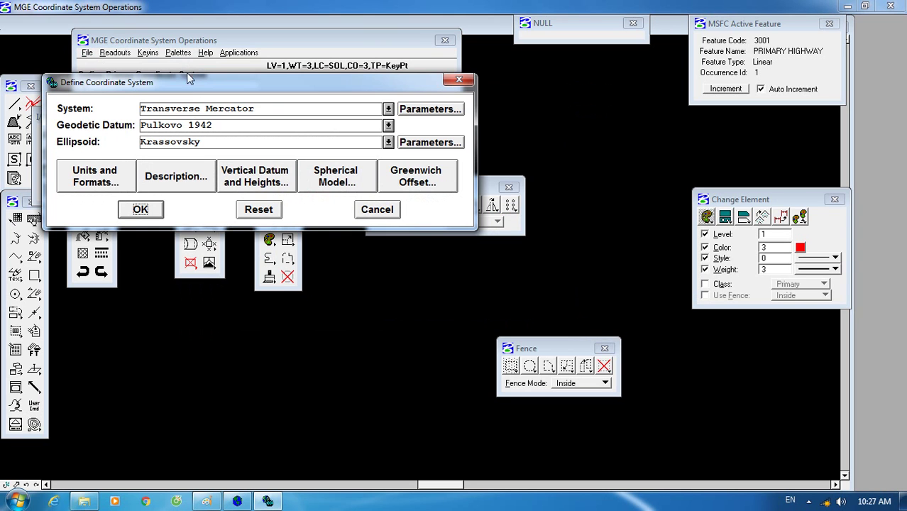
click(442, 112)
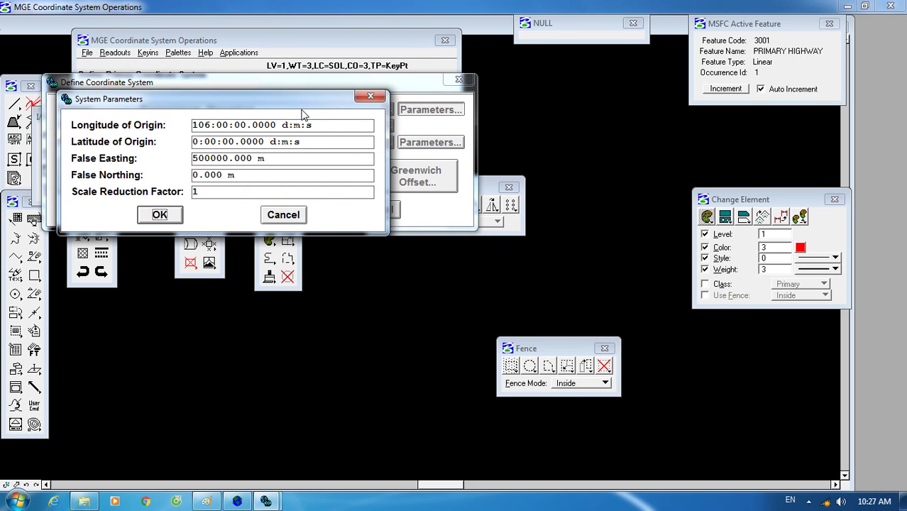
click(160, 215)
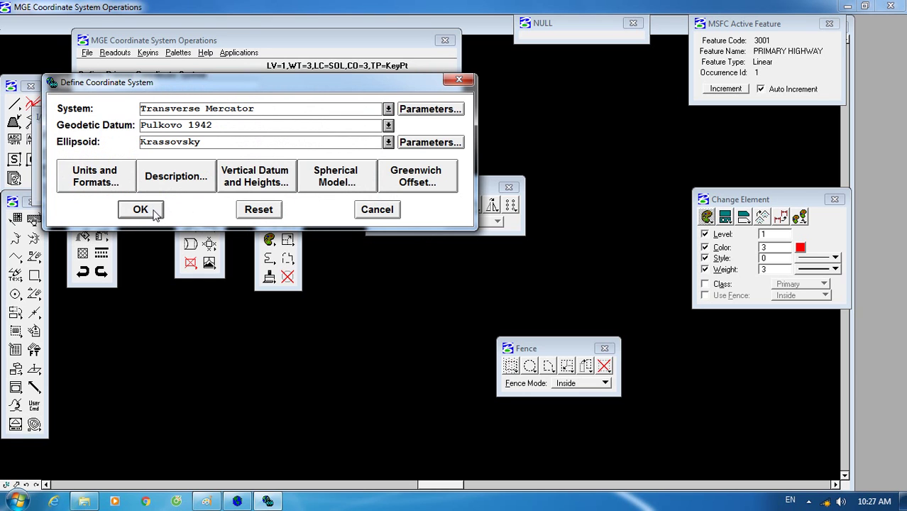
click(142, 212)
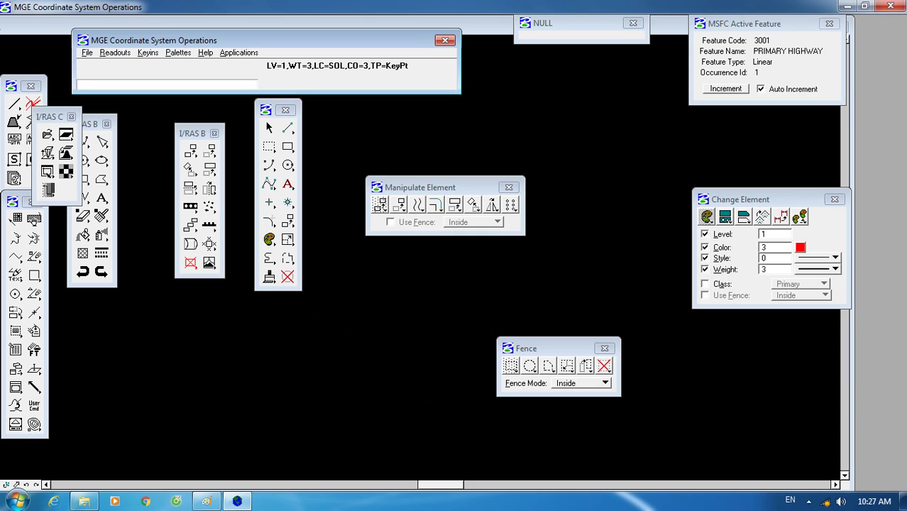
Launch the I_GEOVEC feature table editor to bring up its Create/Edit Feature Table dialog.
mouse_move(80, 503)
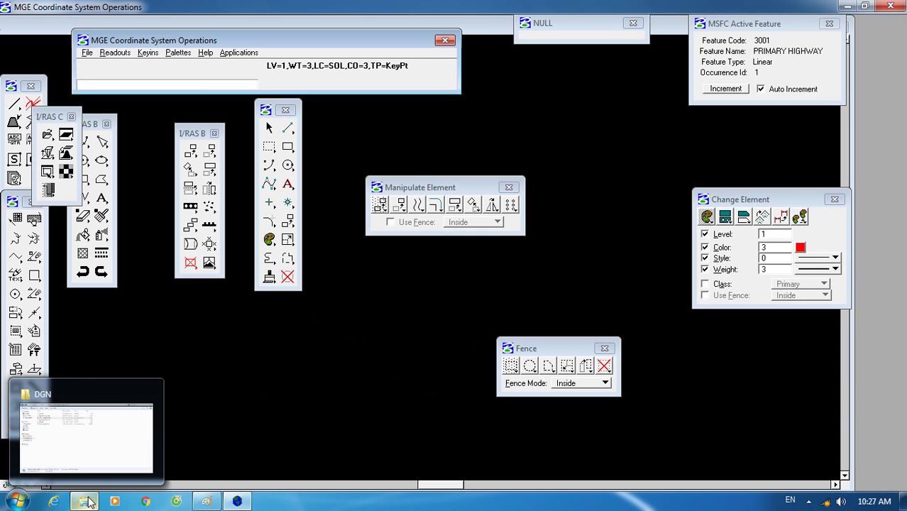
click(15, 501)
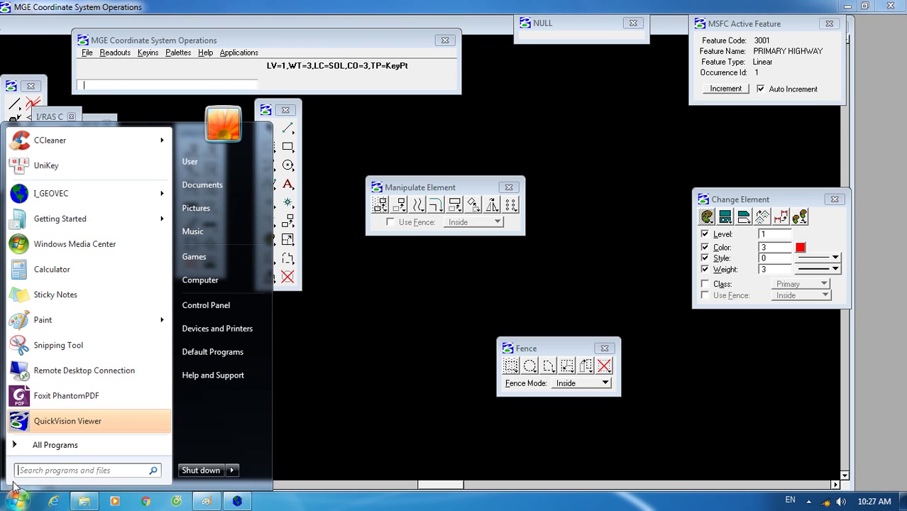
click(50, 445)
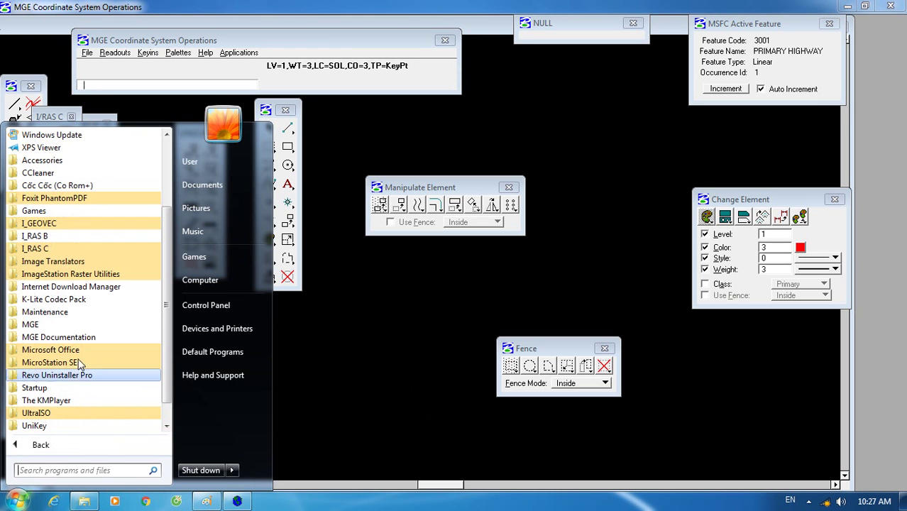
click(62, 224)
click(69, 236)
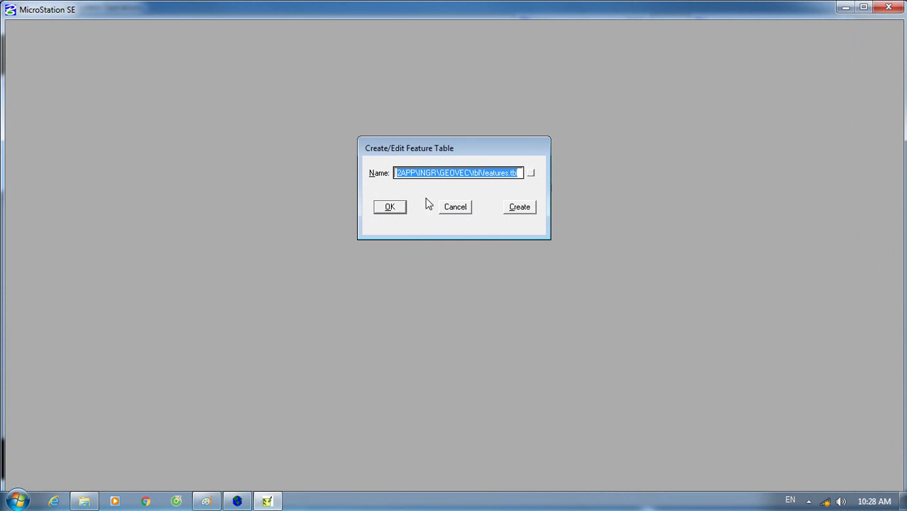
Switch to Windows Explorer and browse to the C:\WIN32APP\Ingr\GEOVEC folder to view its contents.
click(83, 501)
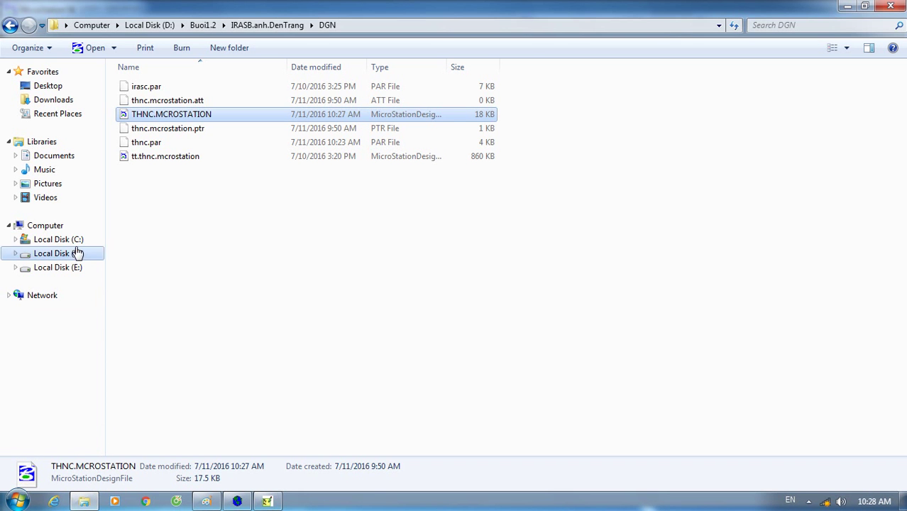
click(75, 240)
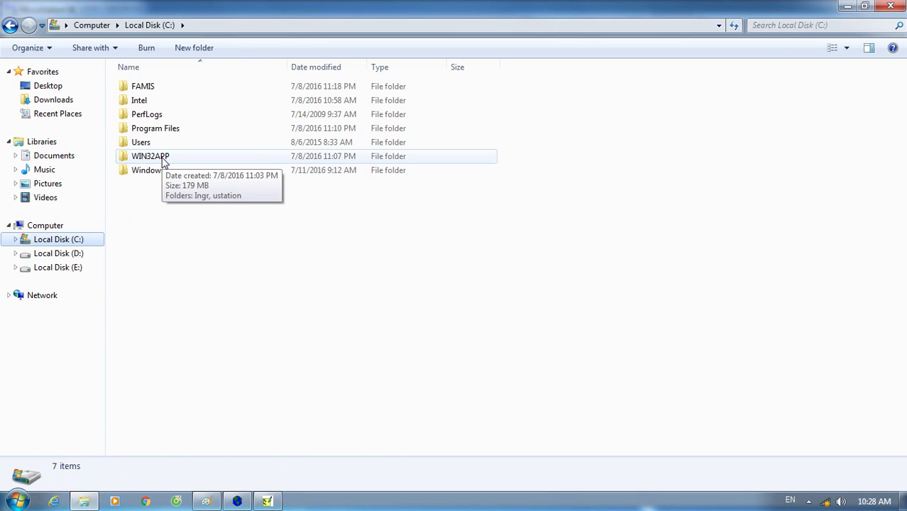
double_click(162, 157)
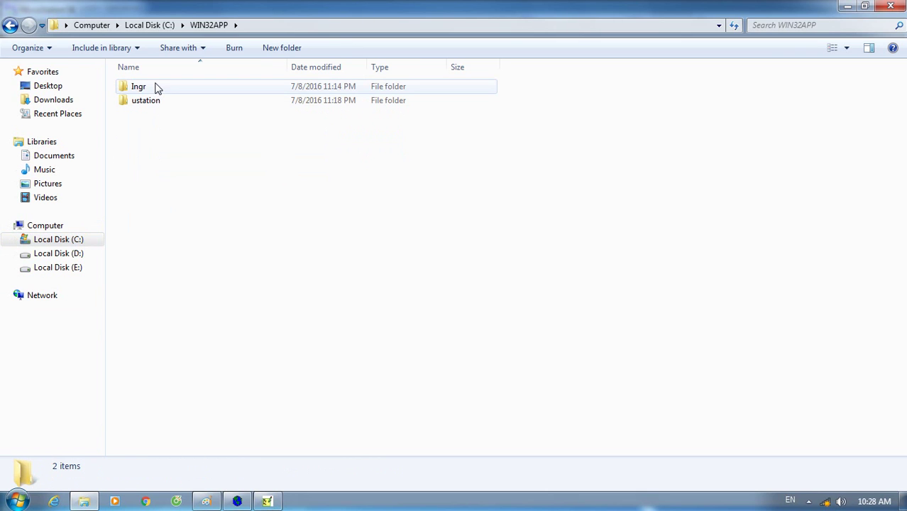
double_click(158, 87)
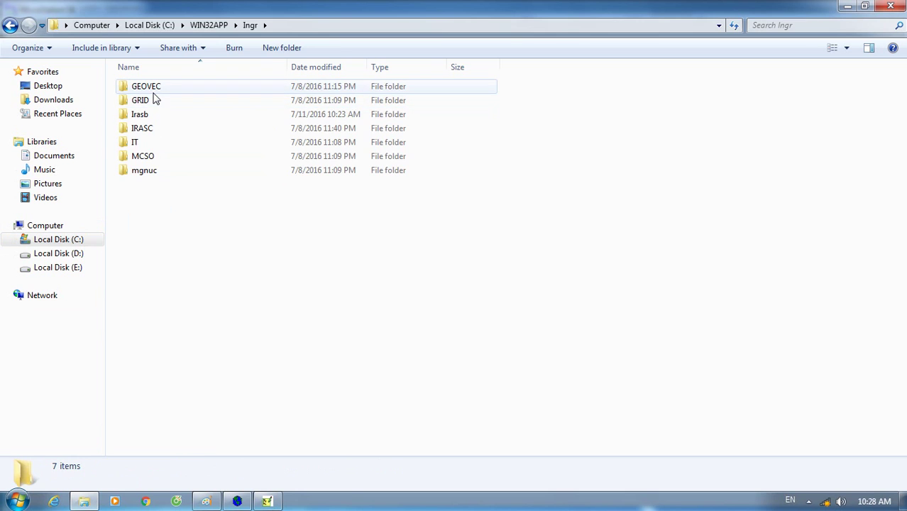
click(154, 87)
double_click(155, 88)
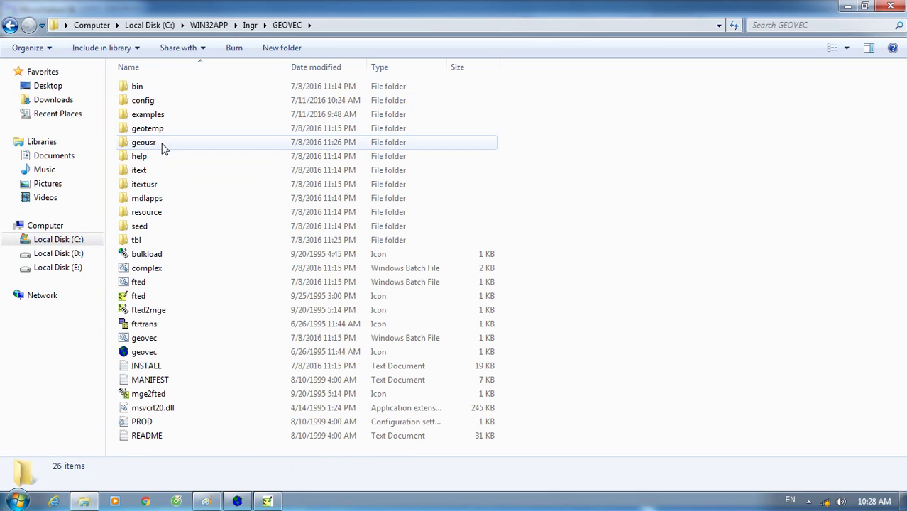
Go back to WIN32APP and browse to the ustation\wsmod\default folder to view its workspace subfolders.
click(10, 25)
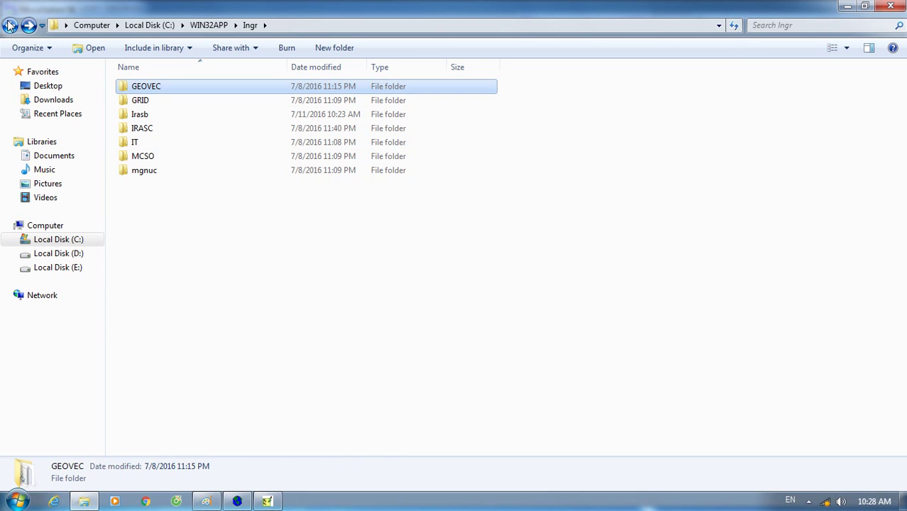
click(10, 25)
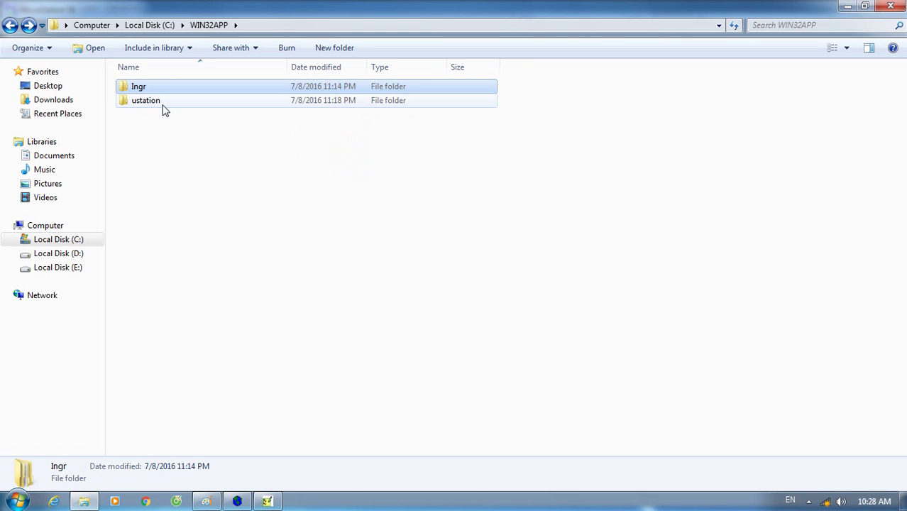
double_click(162, 103)
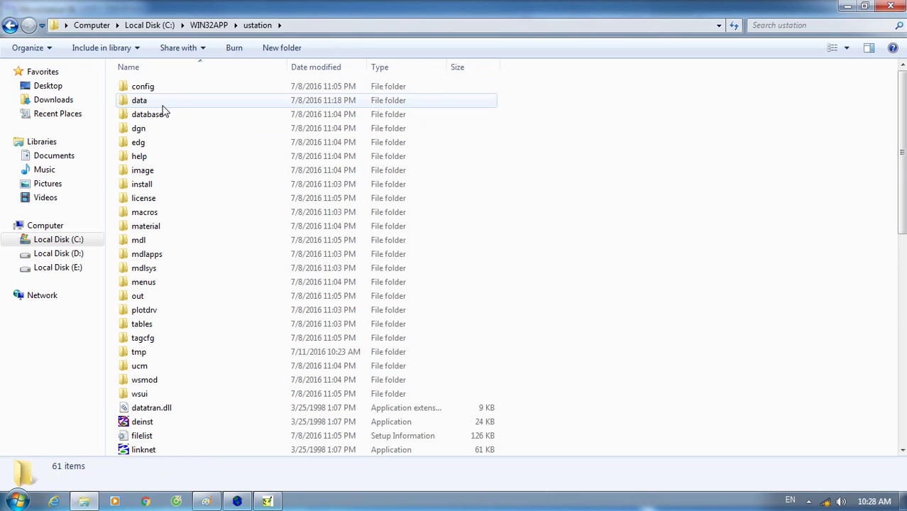
double_click(159, 381)
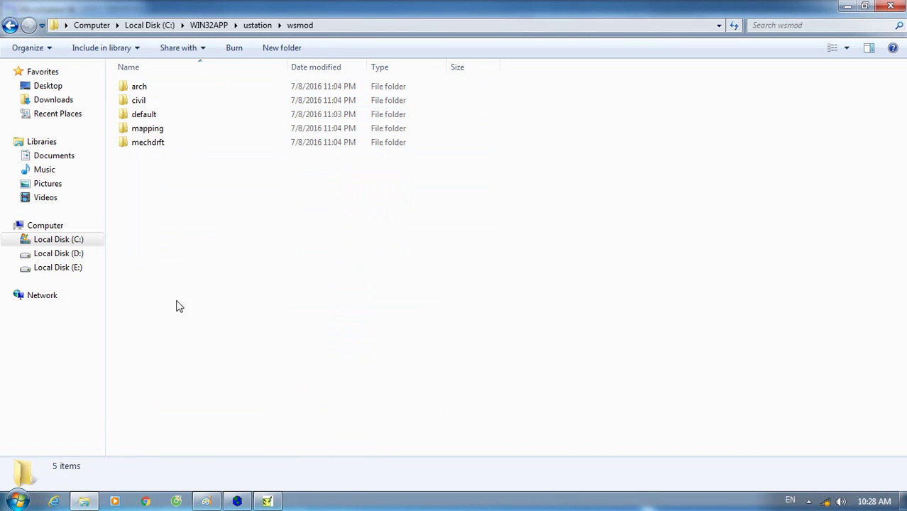
double_click(159, 117)
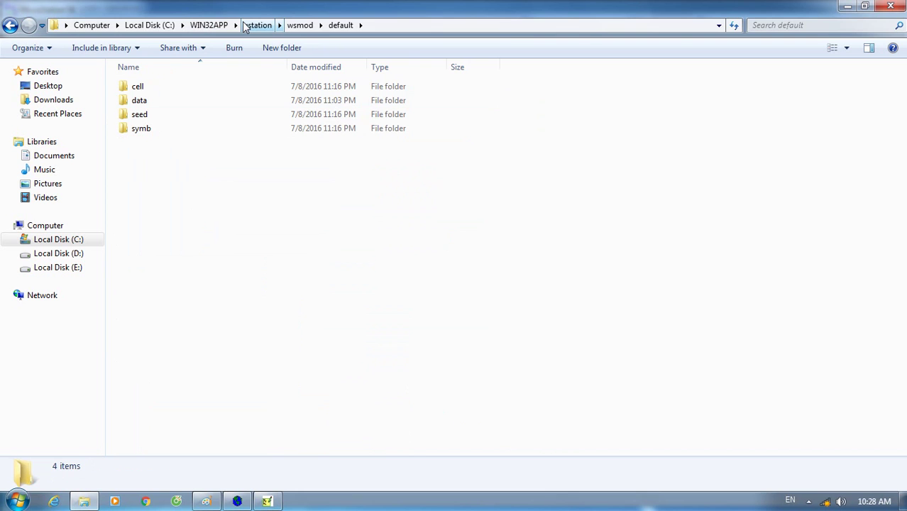
Return to WIN32APP and locate the features.tbl file in the Ingr\GEOVEC\tbl folder.
click(214, 25)
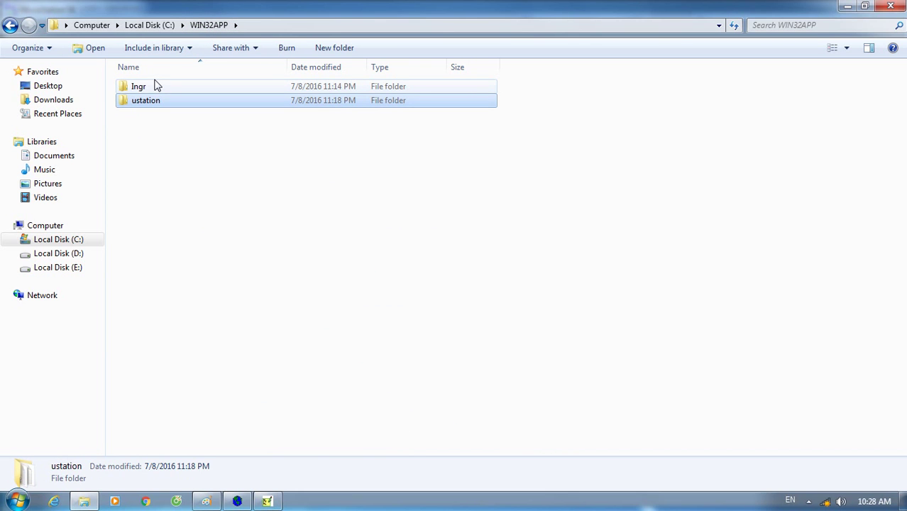
click(125, 87)
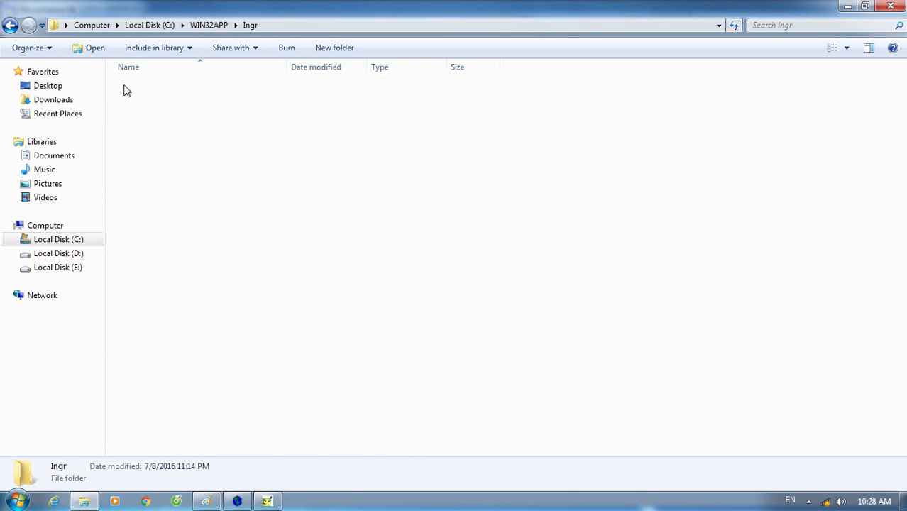
double_click(125, 86)
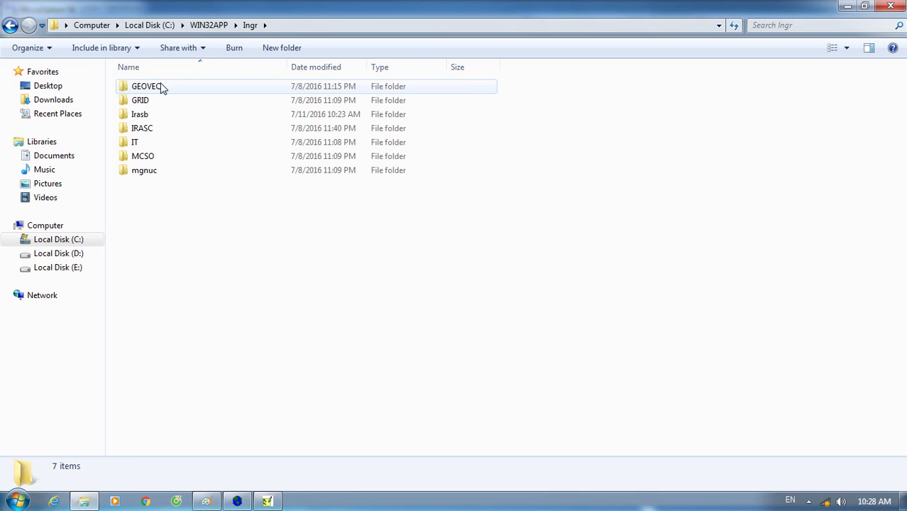
double_click(158, 86)
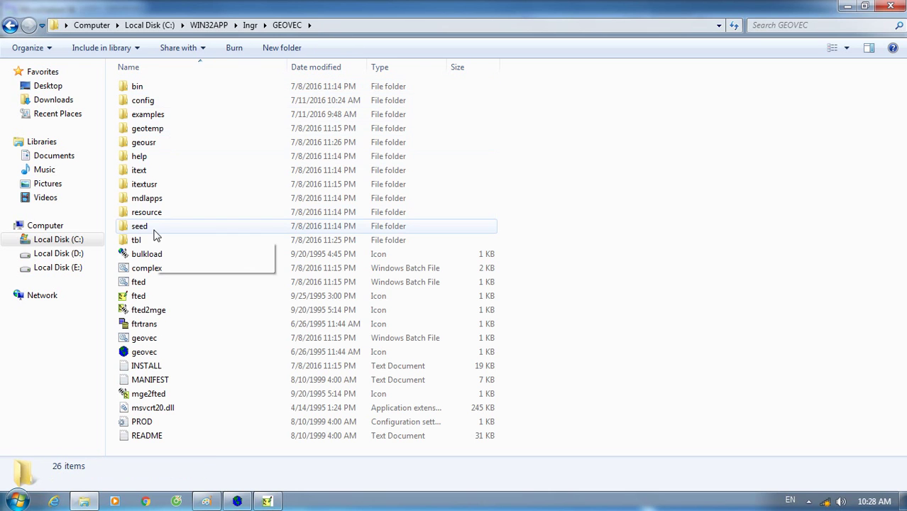
double_click(149, 241)
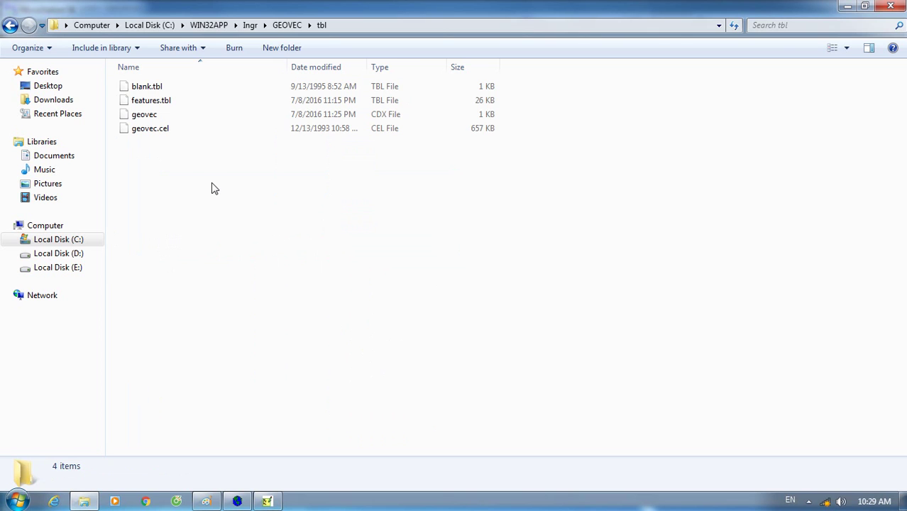
click(155, 105)
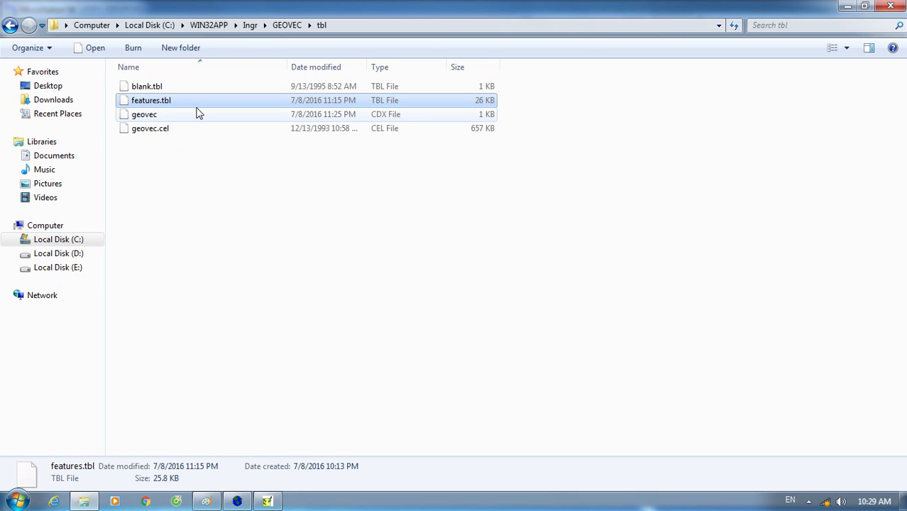
click(175, 104)
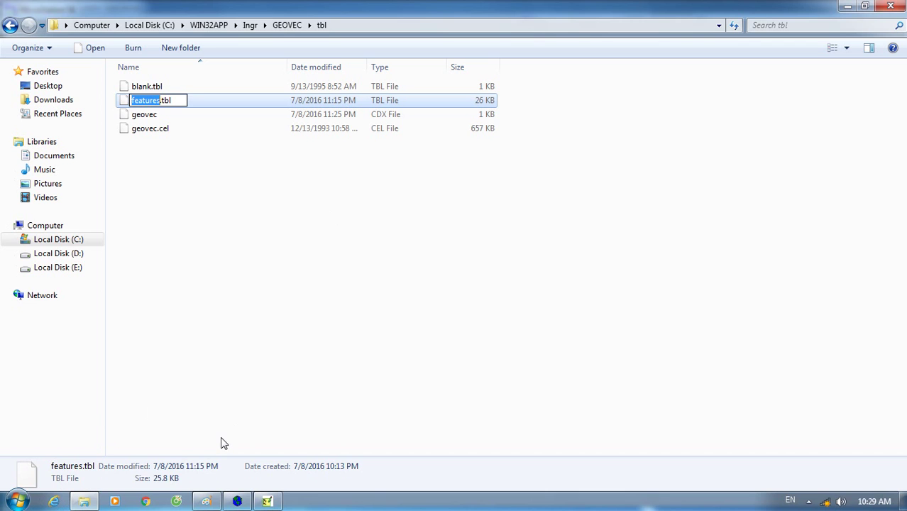
Create a new folder named CDRTH on Local Disk (D:) and open it.
key(super+r)
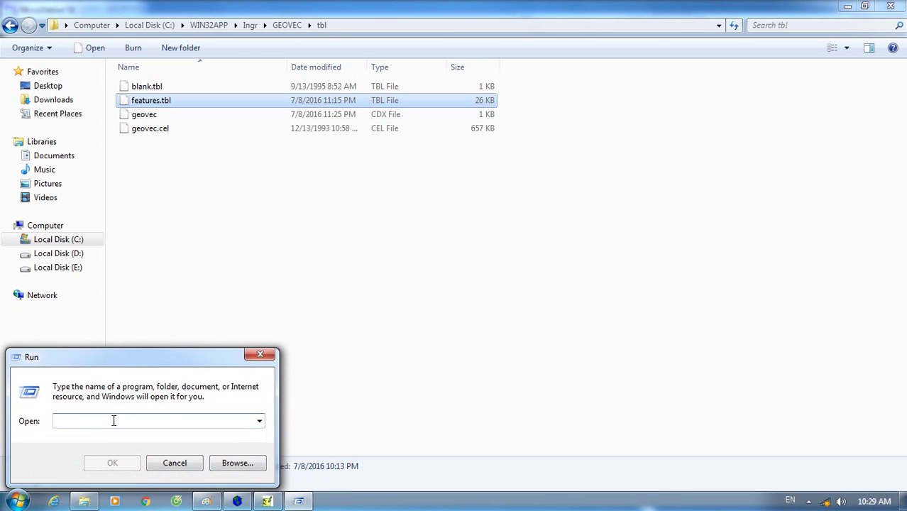
click(260, 354)
key(super+e)
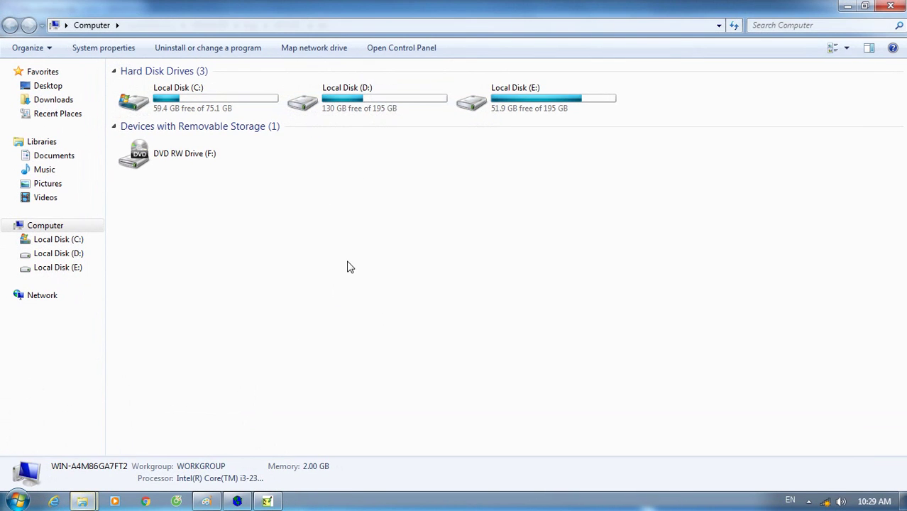
double_click(328, 95)
click(270, 48)
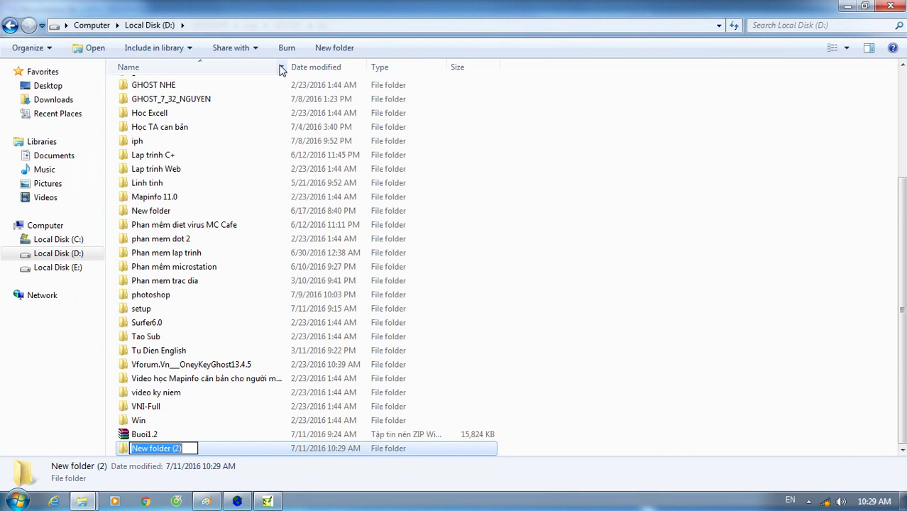
key(BackSpace)
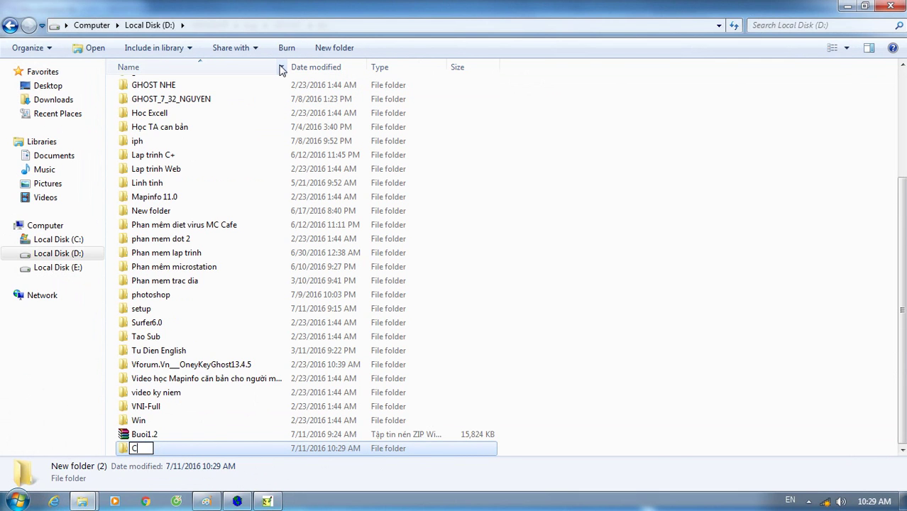
text(CDRTH)
double_click(339, 446)
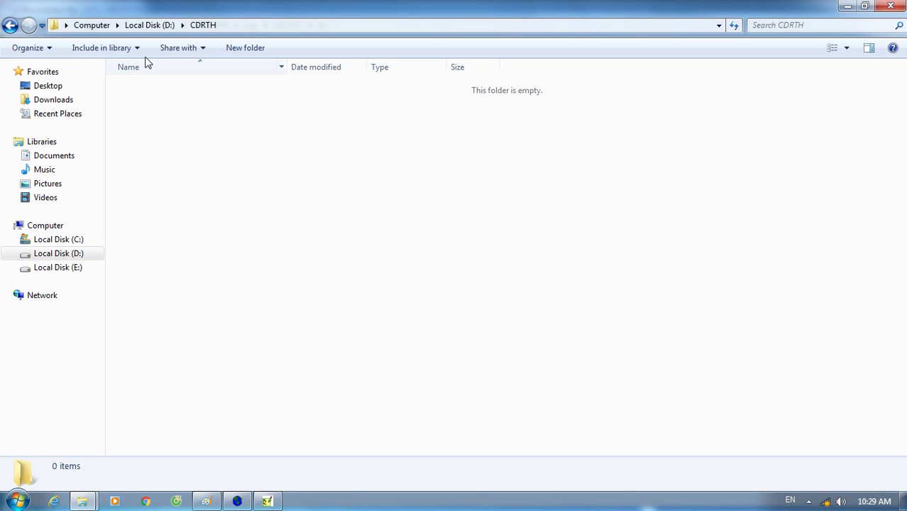
Cancel the Create/Edit Feature Table dialog and switch from MGE Coordinate System Operations to MGE Grid Generation.
click(268, 503)
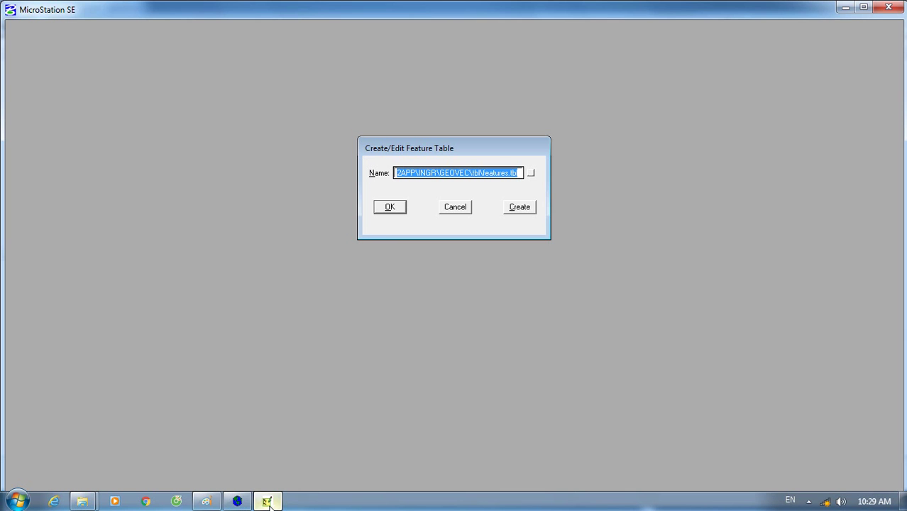
click(456, 206)
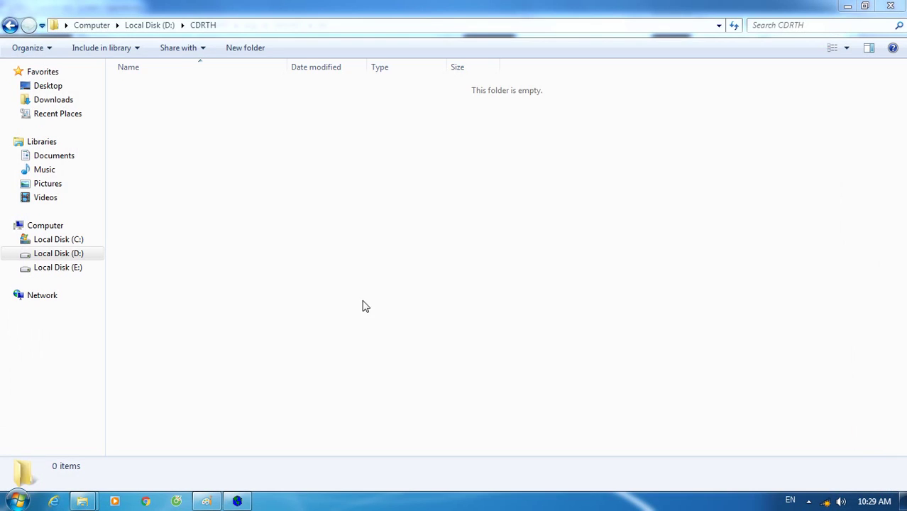
click(239, 501)
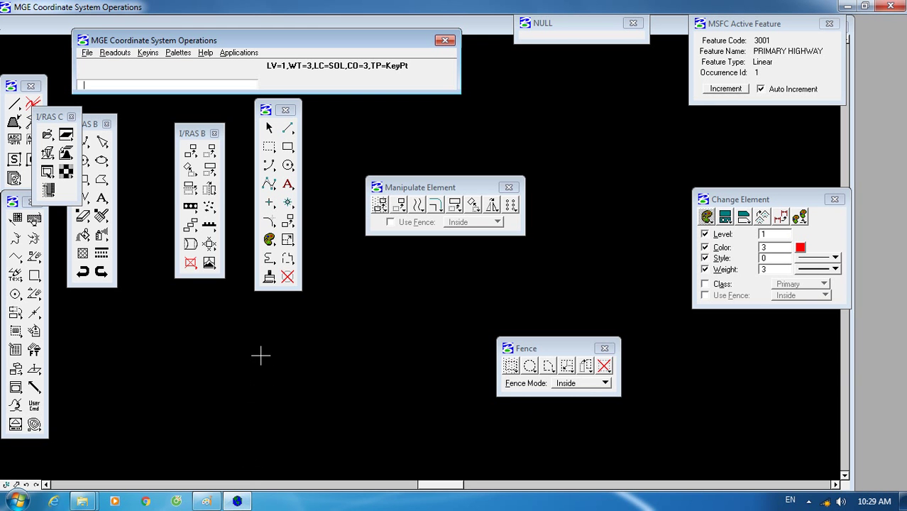
click(241, 54)
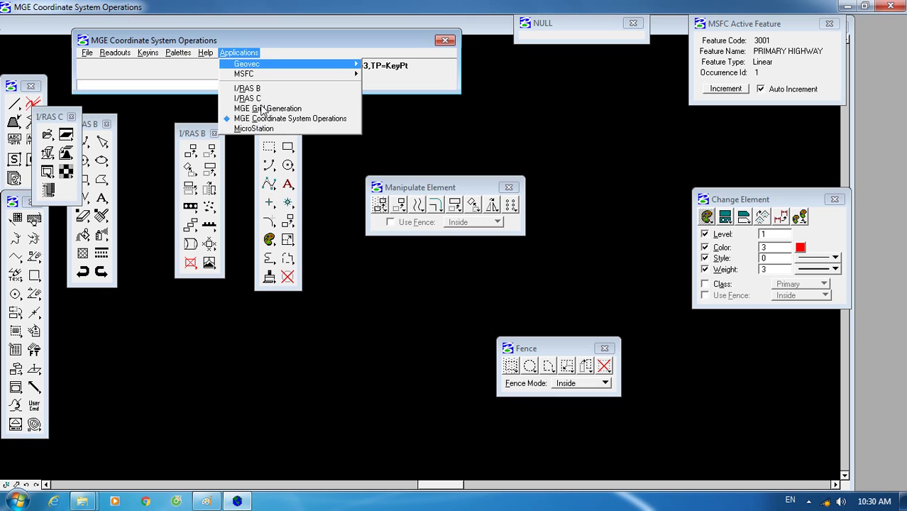
click(267, 109)
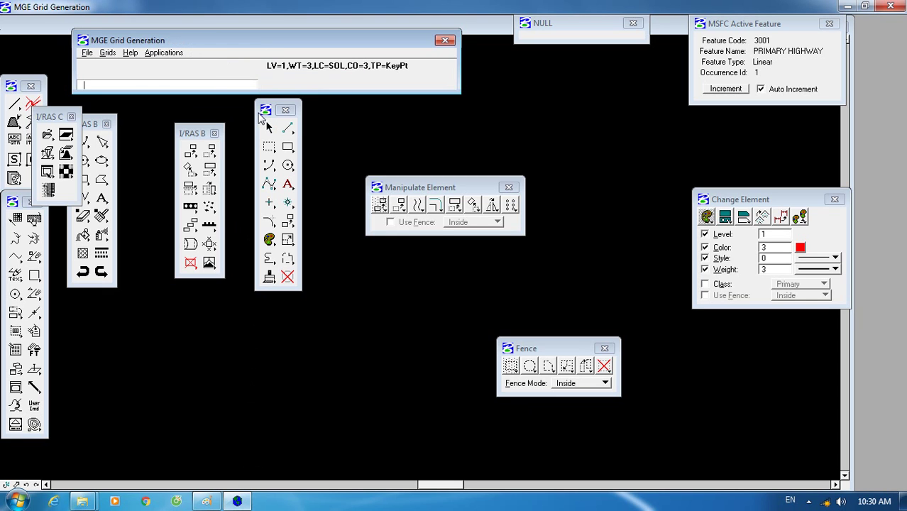
Open the grid generation parameters and switch to Paint to examine the corner longitude and latitude at the upper-left of the NSB4607 map scan.
click(107, 53)
click(118, 64)
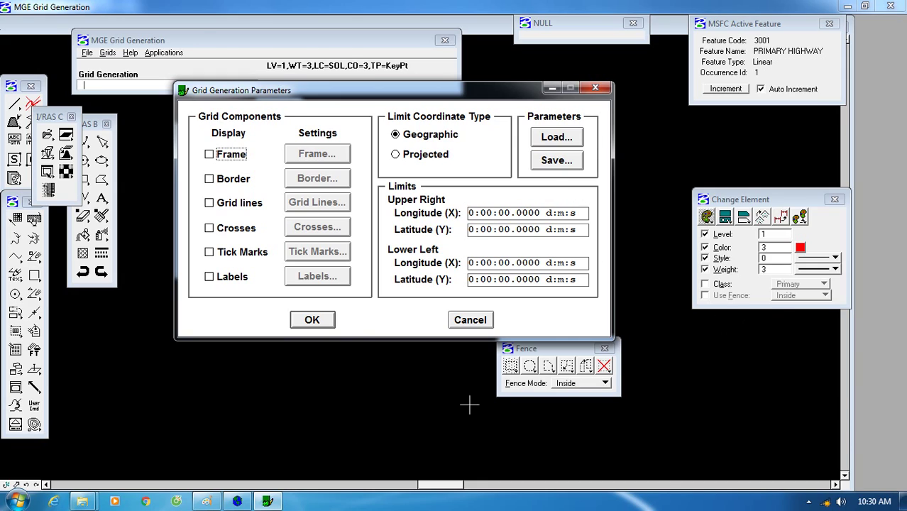
click(206, 501)
scroll(301, 228, up, 20)
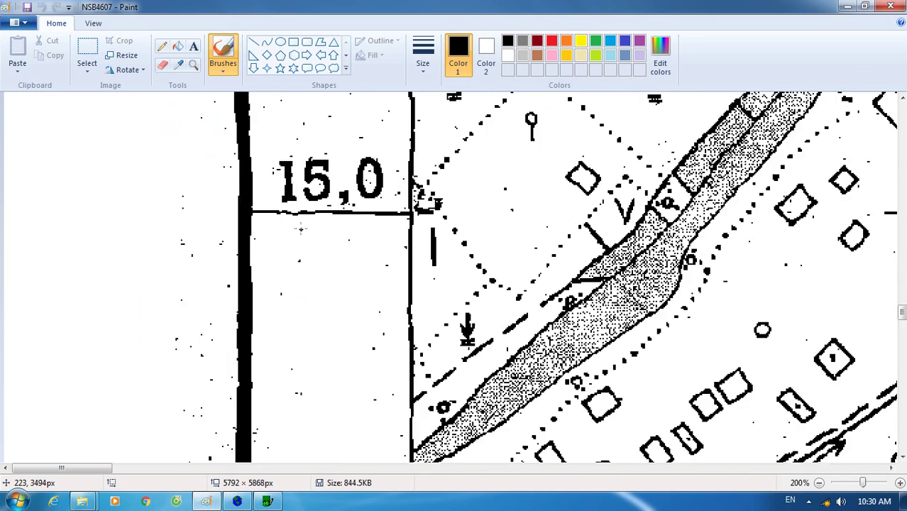
scroll(301, 228, up, 20)
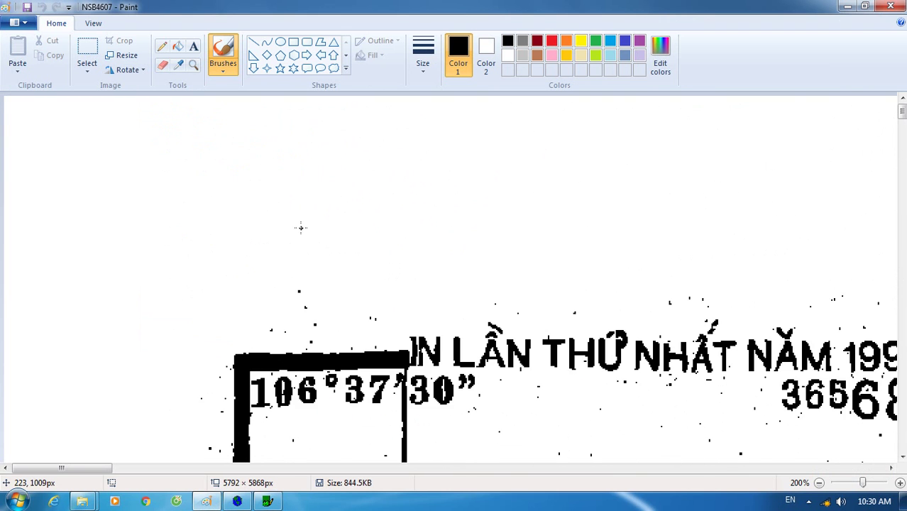
scroll(301, 229, down, 3)
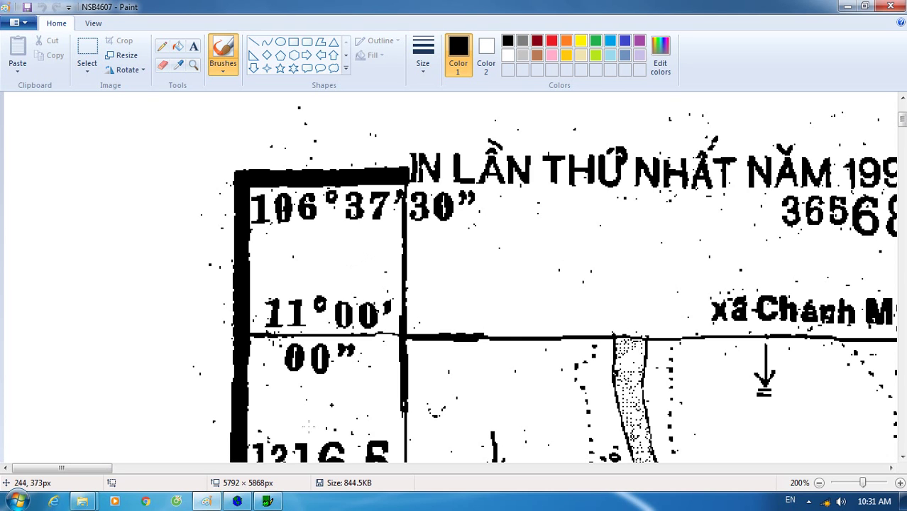
Return to the Grid Generation Parameters dialog, enable the Frame component and accept its default symbology.
click(267, 501)
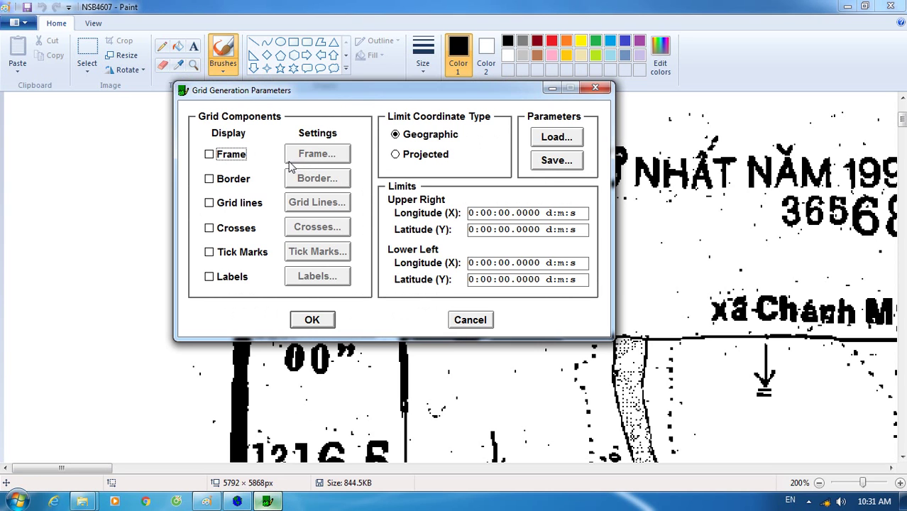
click(235, 161)
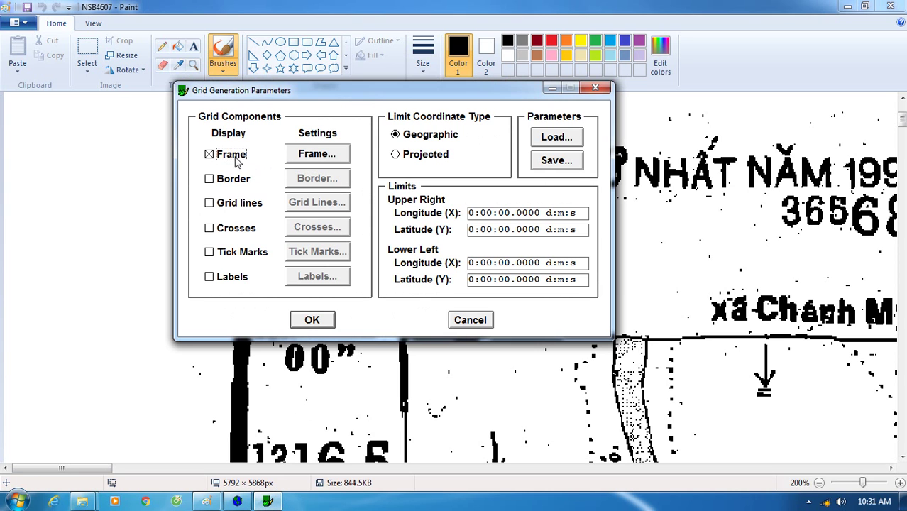
click(306, 156)
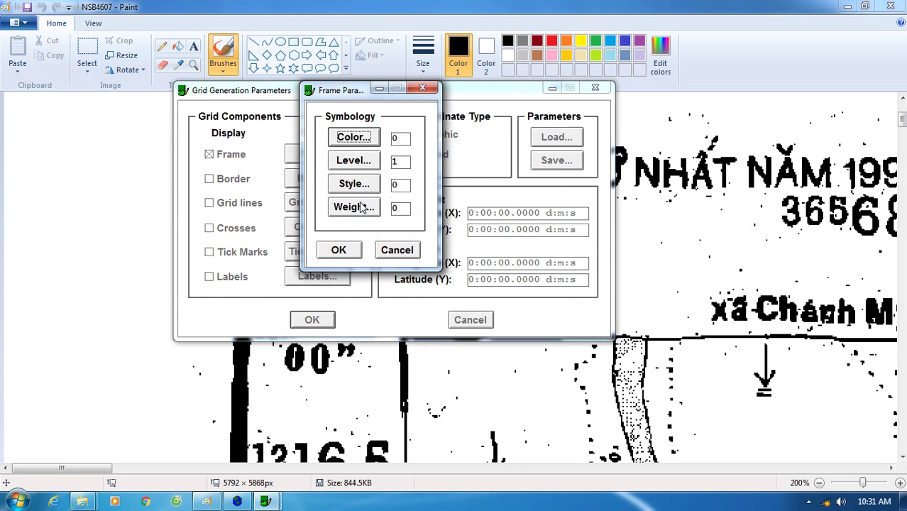
click(339, 249)
Enable the Border component of the grid and open its symbology and frame-to-border distance settings.
click(210, 180)
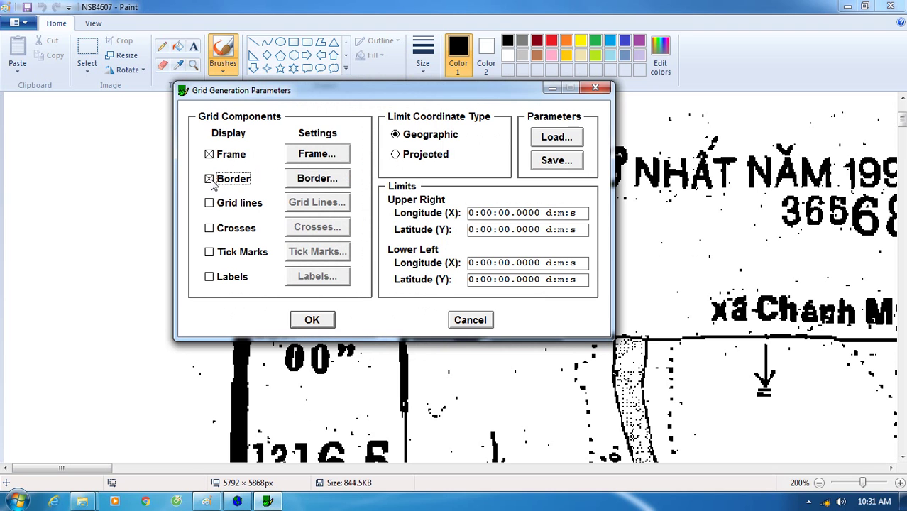
click(301, 186)
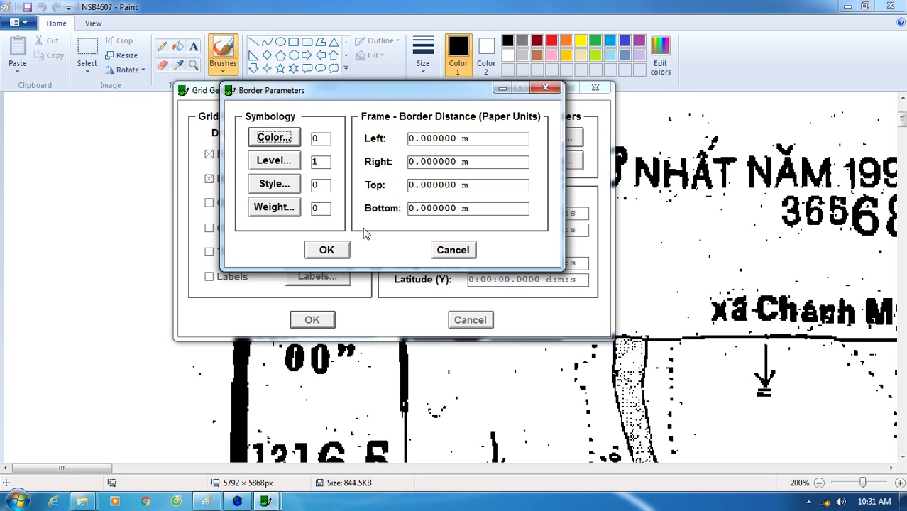
Accept the border parameters, then display grid lines with a longitude increment of 500 and a latitude increment of 50.
click(331, 255)
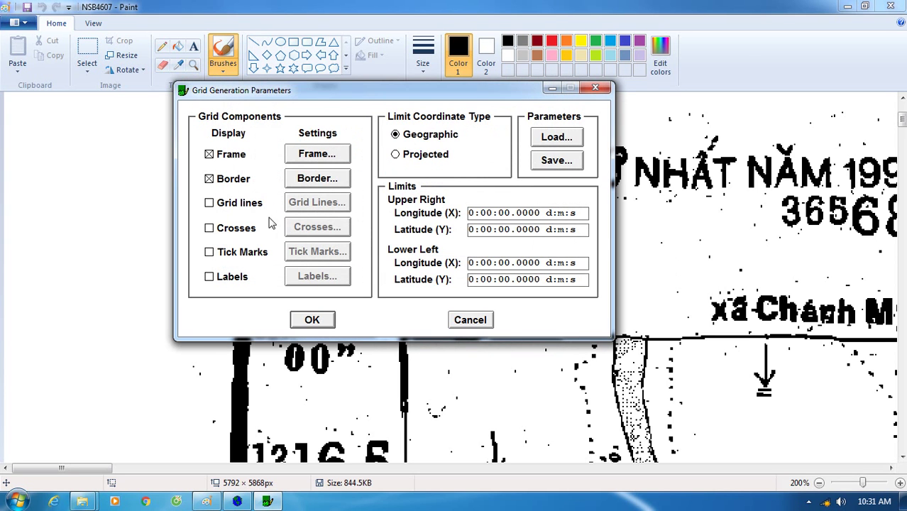
click(237, 203)
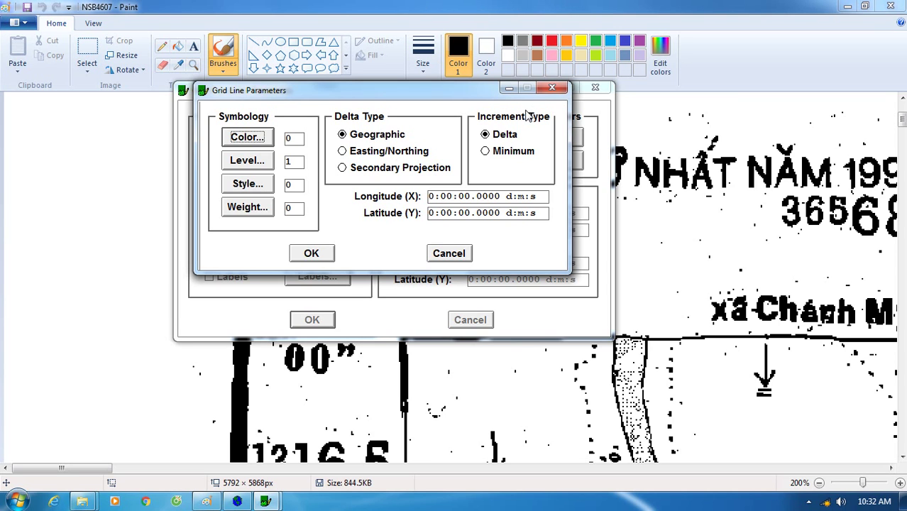
click(443, 196)
drag(539, 196, 411, 201)
text(500)
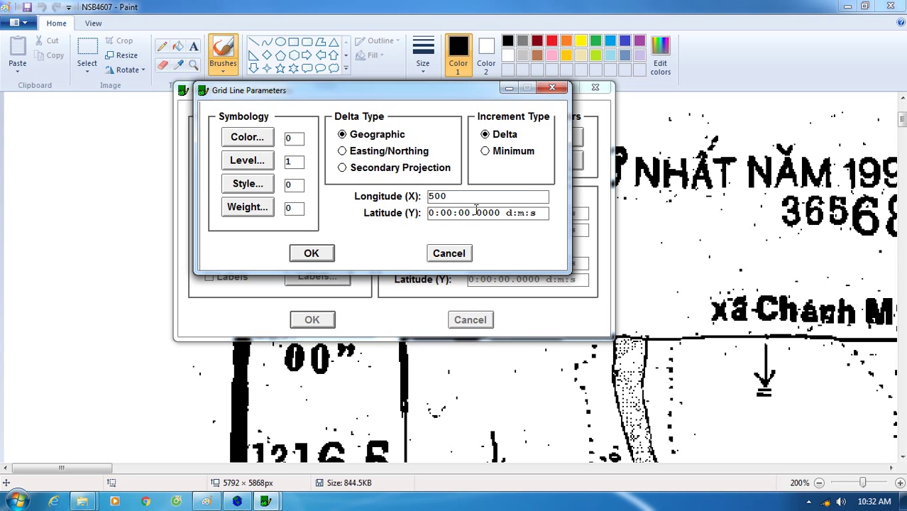
key(Tab)
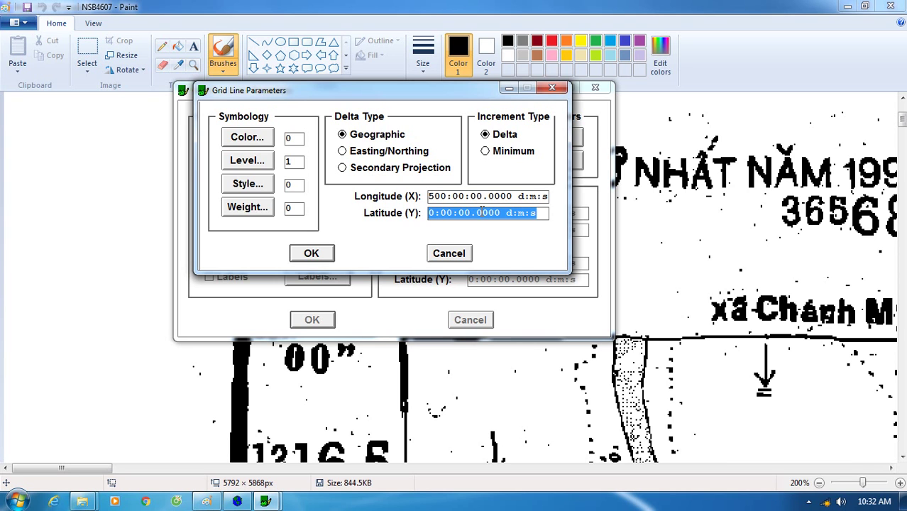
text(50)
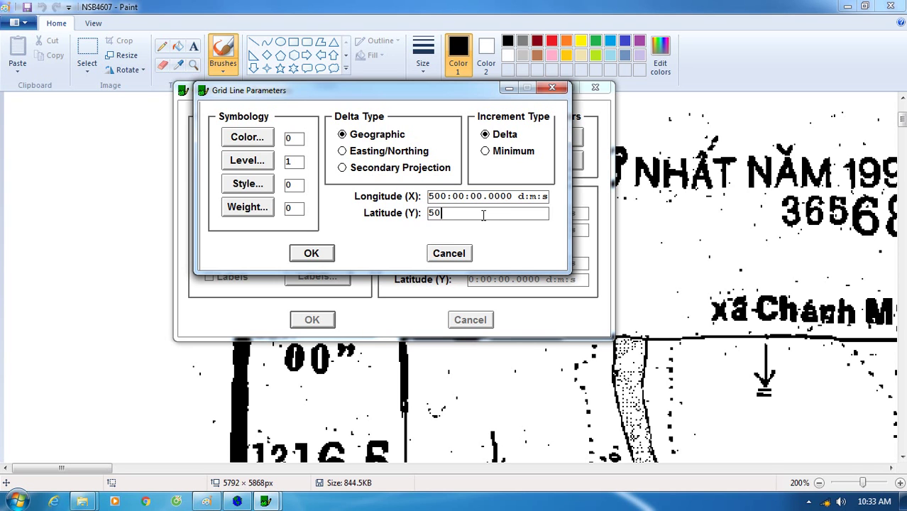
click(313, 252)
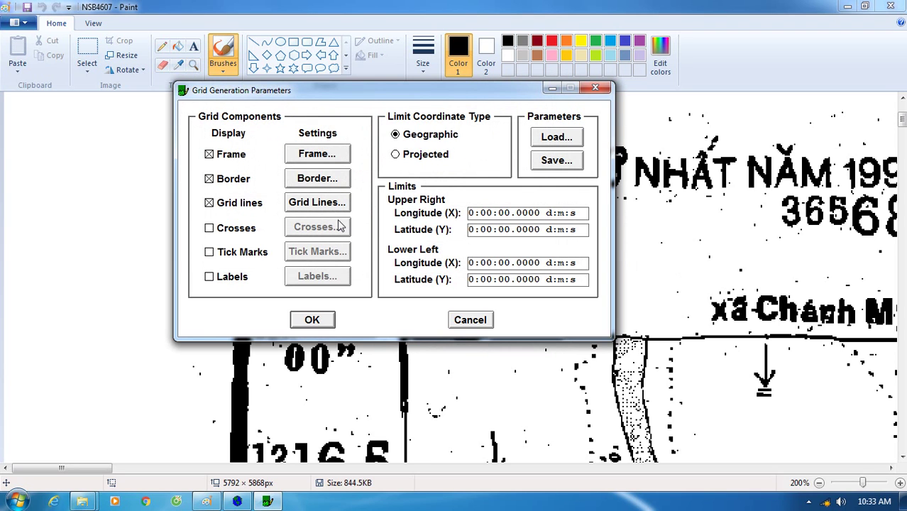
click(241, 232)
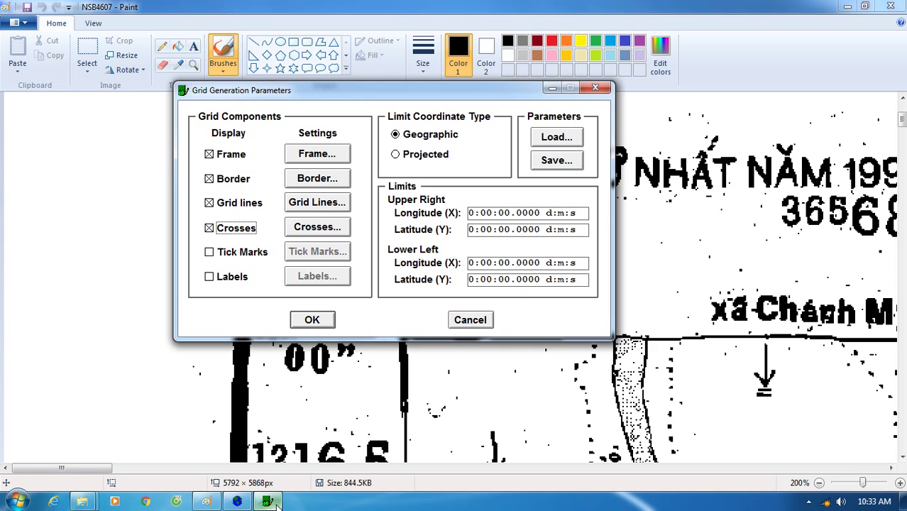
mouse_move(201, 501)
click(321, 235)
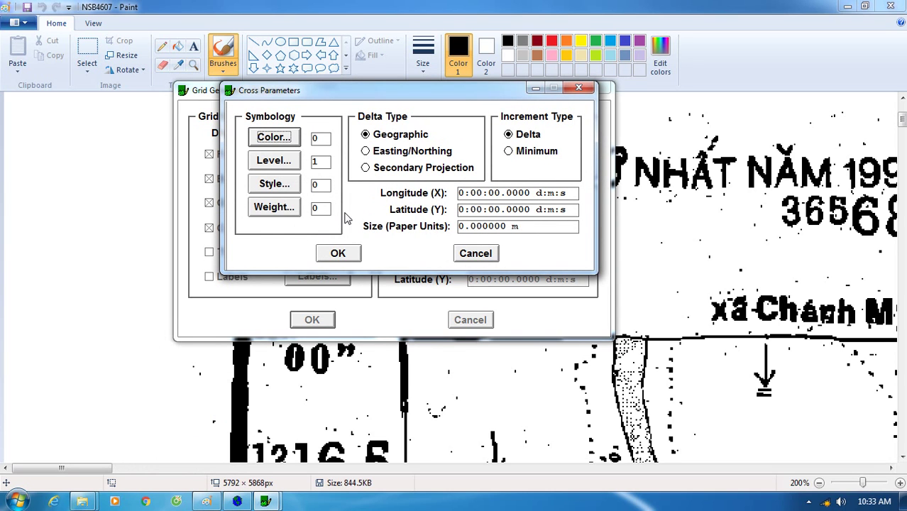
click(579, 88)
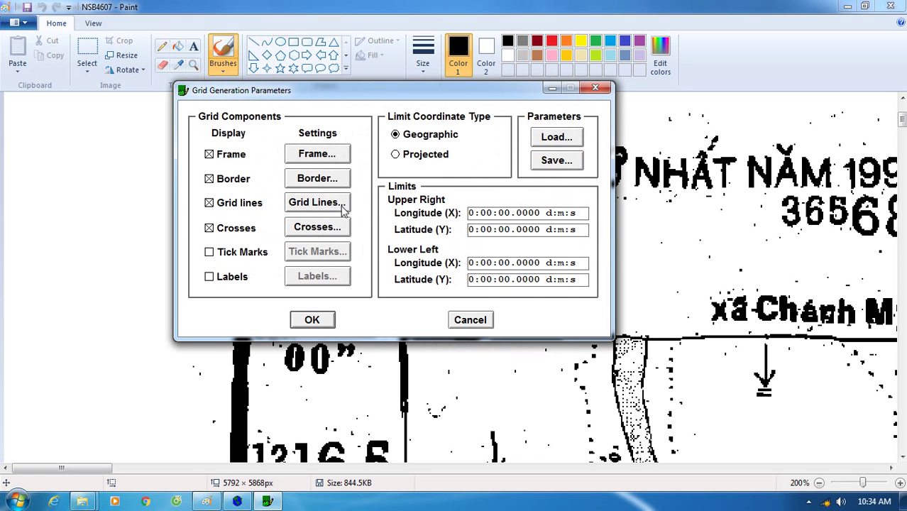
click(252, 254)
click(245, 230)
click(291, 241)
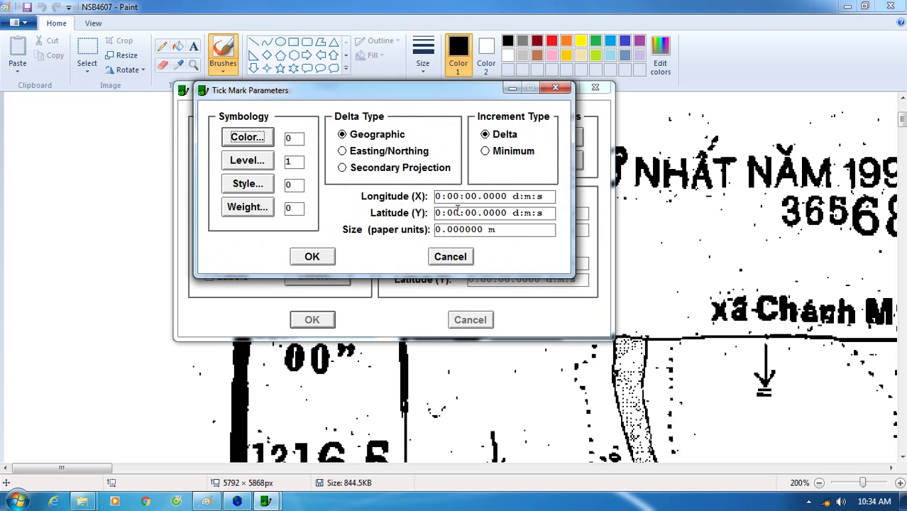
click(447, 257)
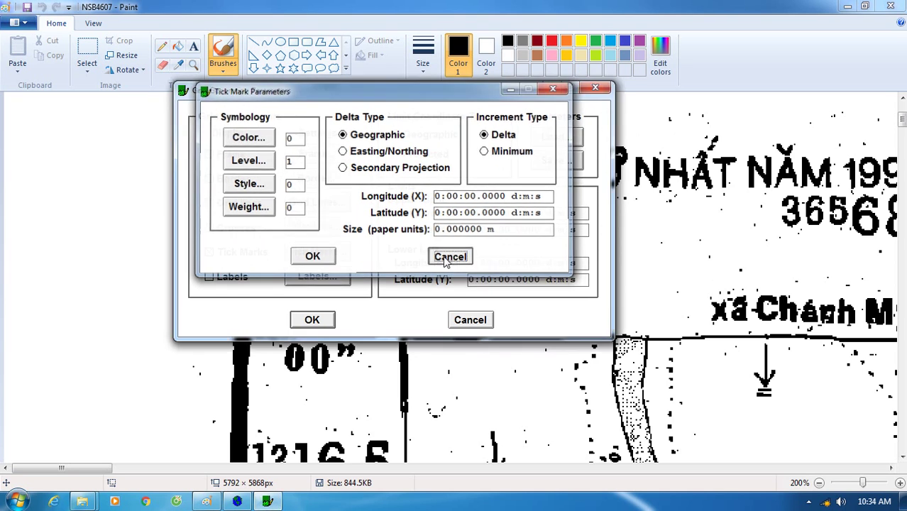
Display labels instead of tick marks, and set the label size to 50 m and the distance from the frame to 70 m.
click(233, 281)
click(239, 254)
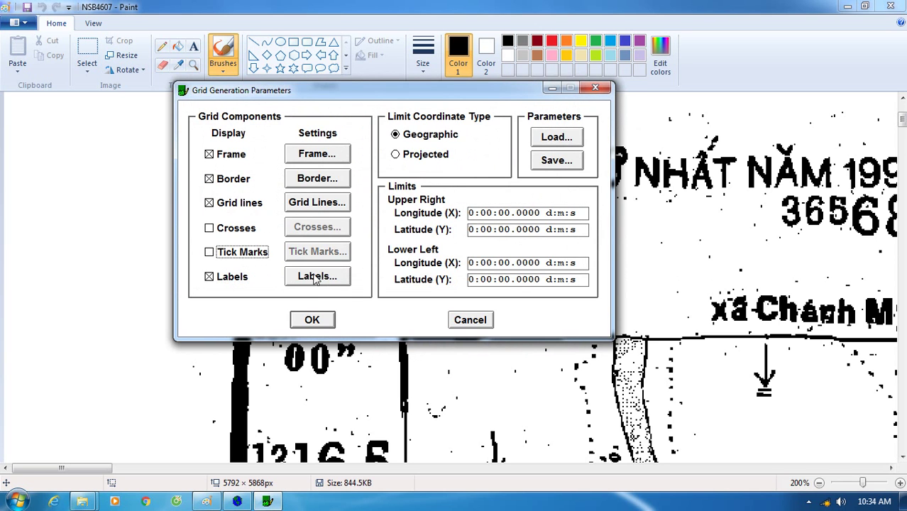
click(313, 276)
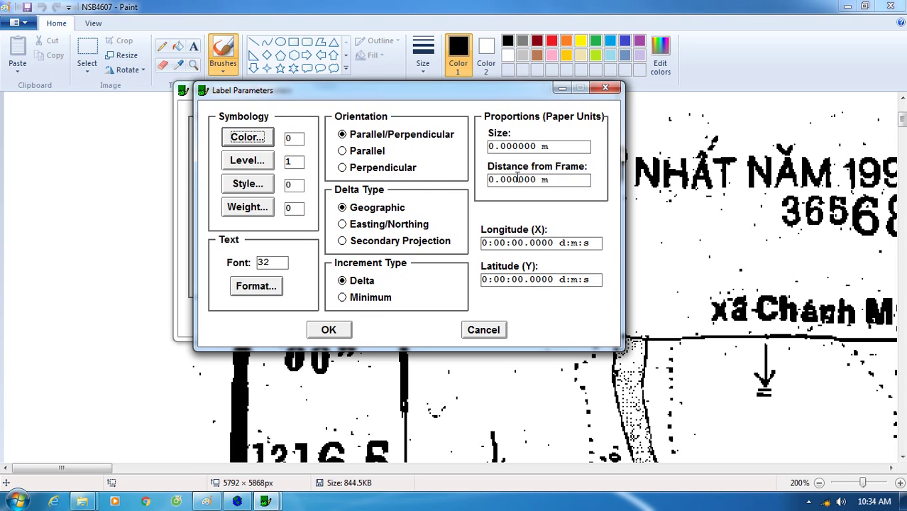
drag(557, 146, 419, 148)
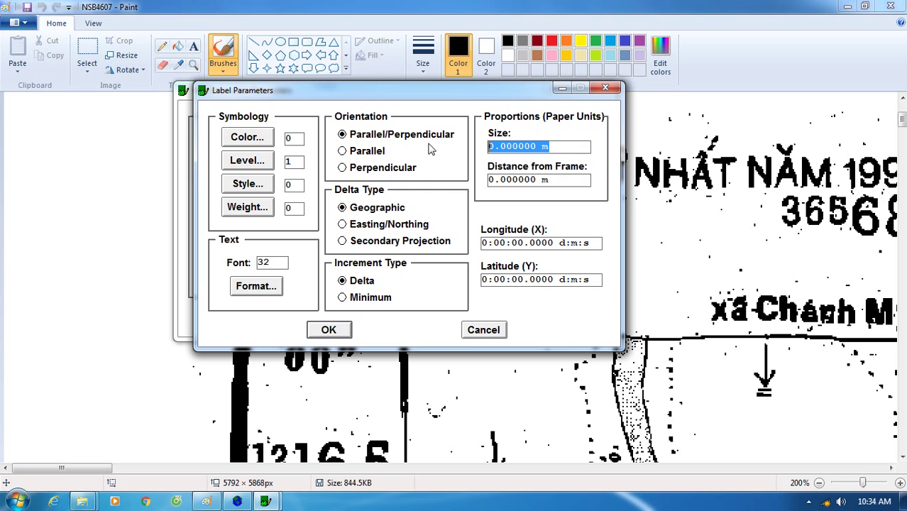
text(60)
key(Tab)
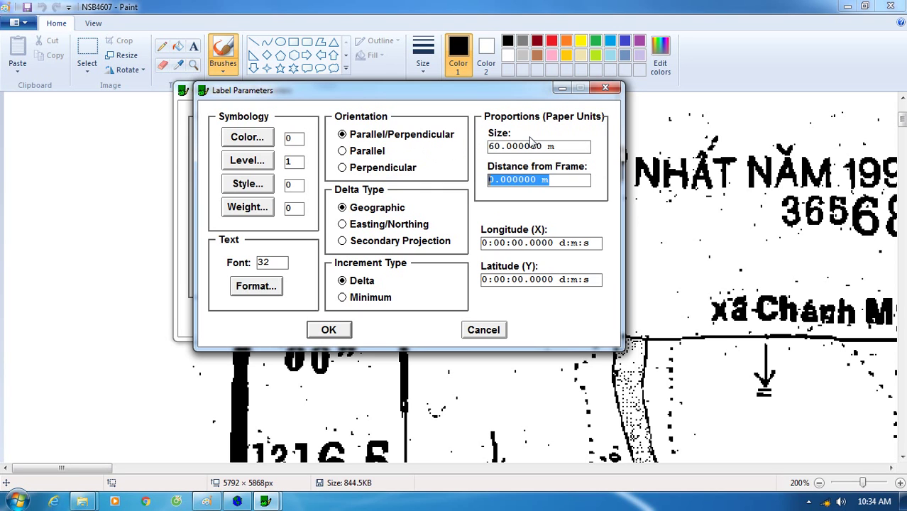
text(70)
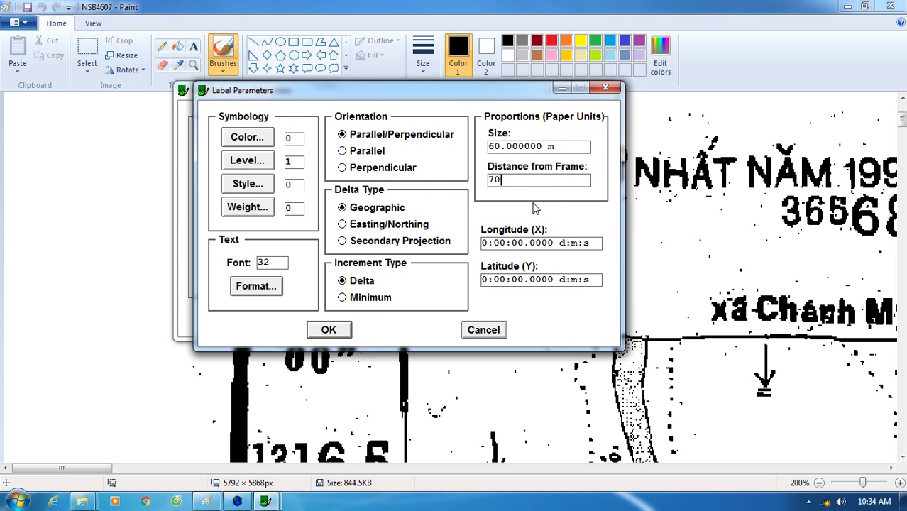
click(491, 147)
text(5)
key(Delete)
text(5)
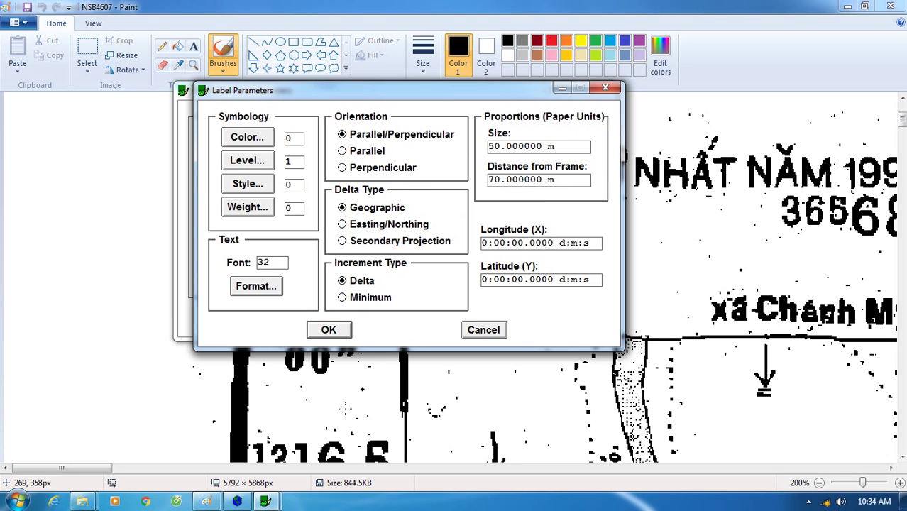
Check the frame labels on the scanned map in Paint, then set the label parameters' longitude to 500 and latitude to 5000.
click(207, 501)
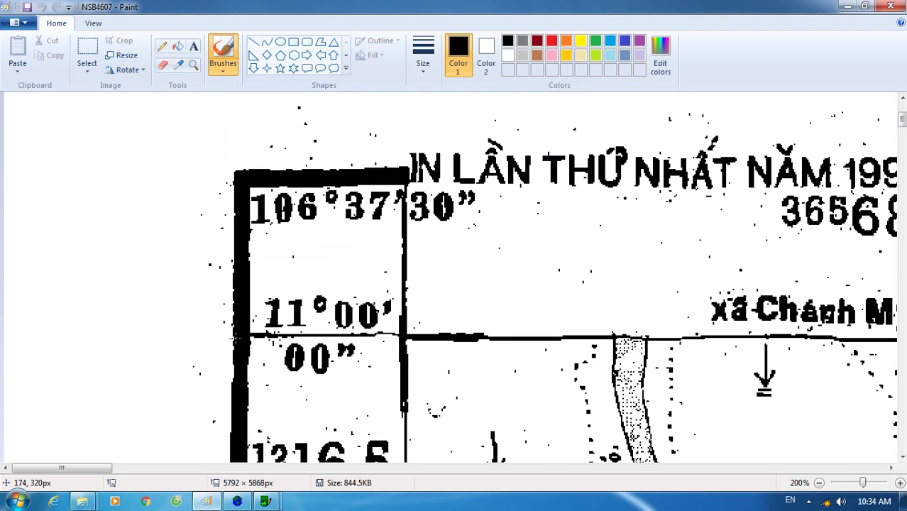
scroll(454, 277, down, 3)
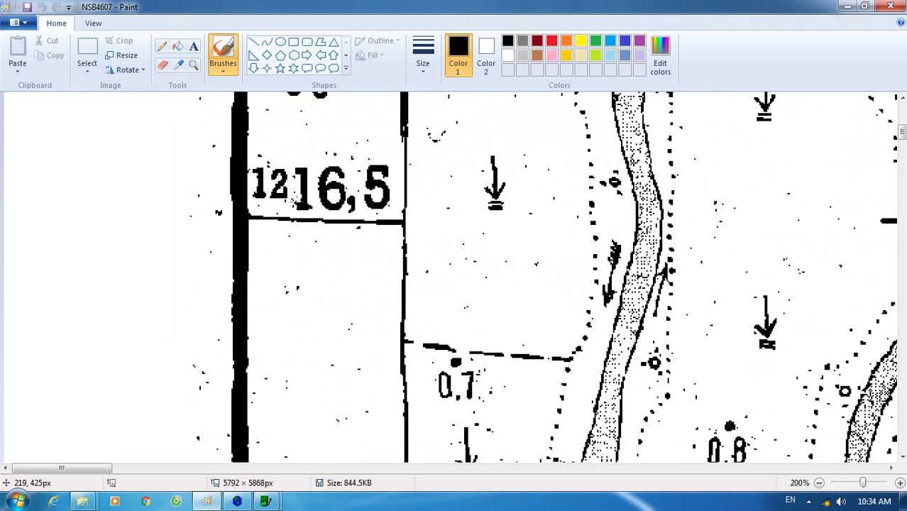
scroll(291, 195, up, 1)
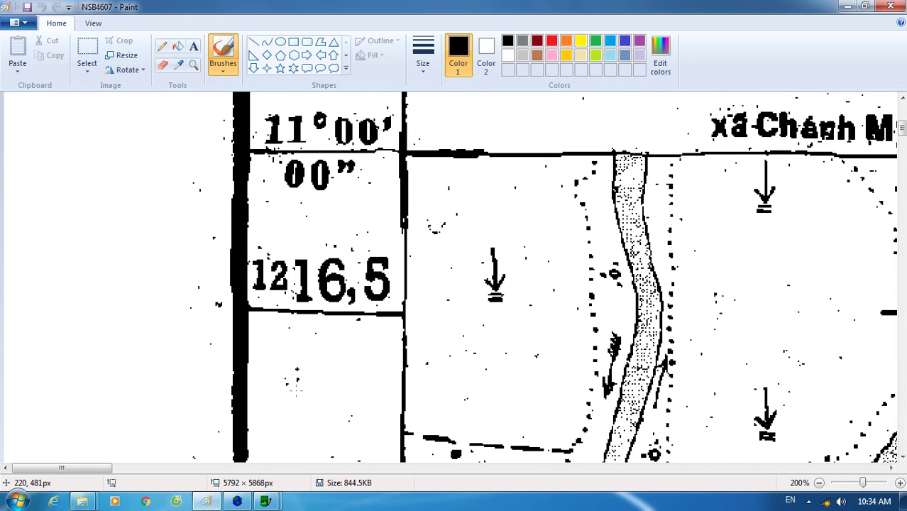
click(327, 434)
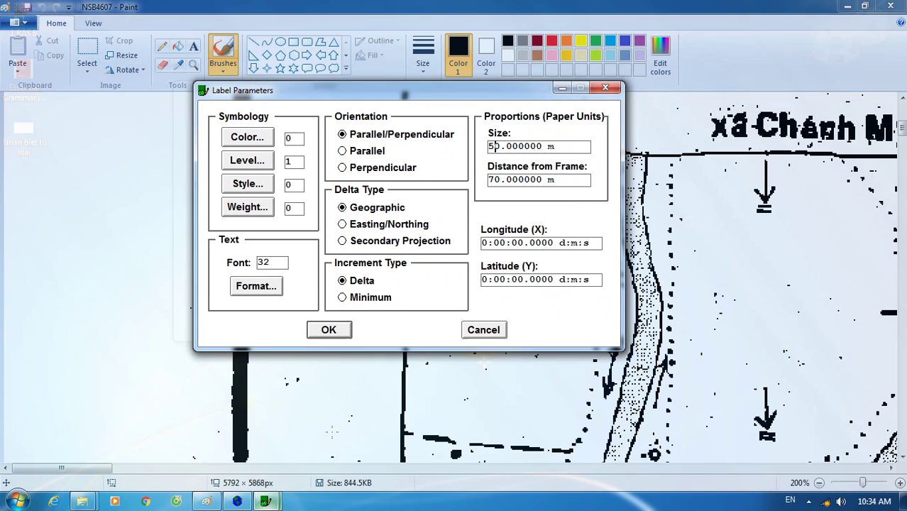
click(556, 243)
key(Tab)
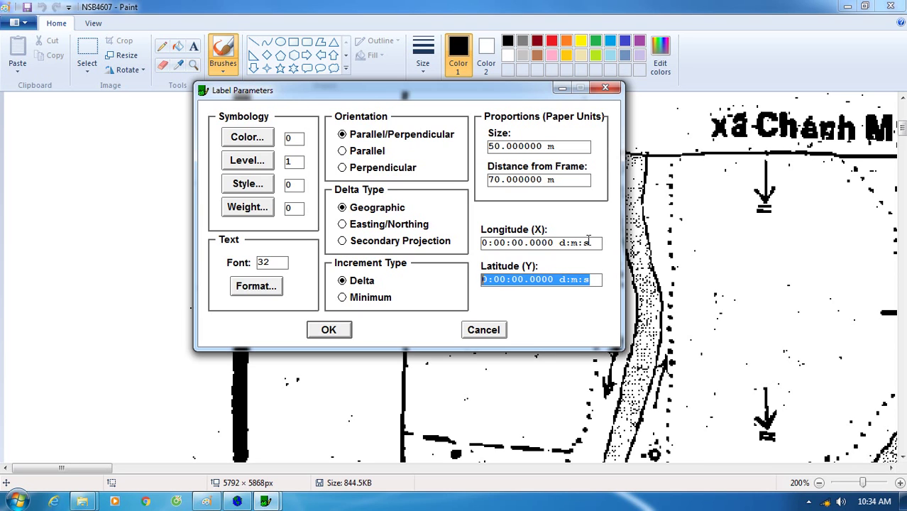
drag(588, 242, 460, 248)
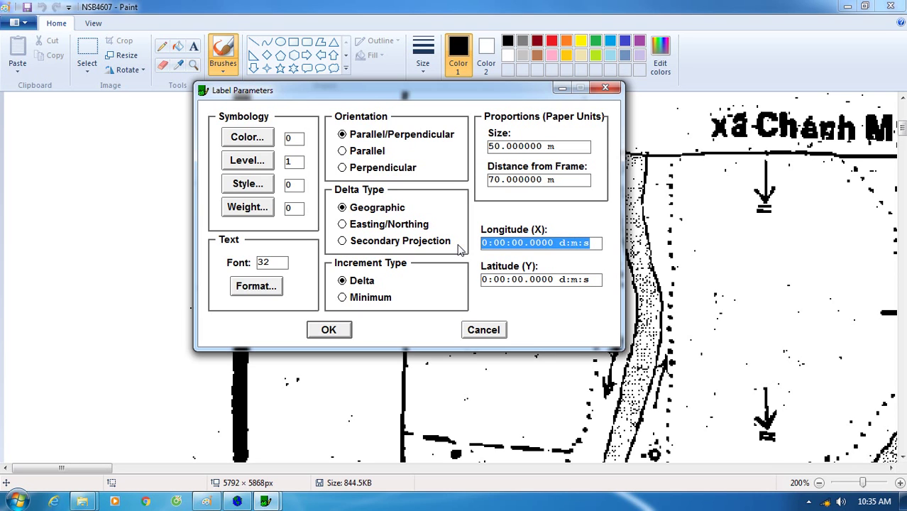
text(500)
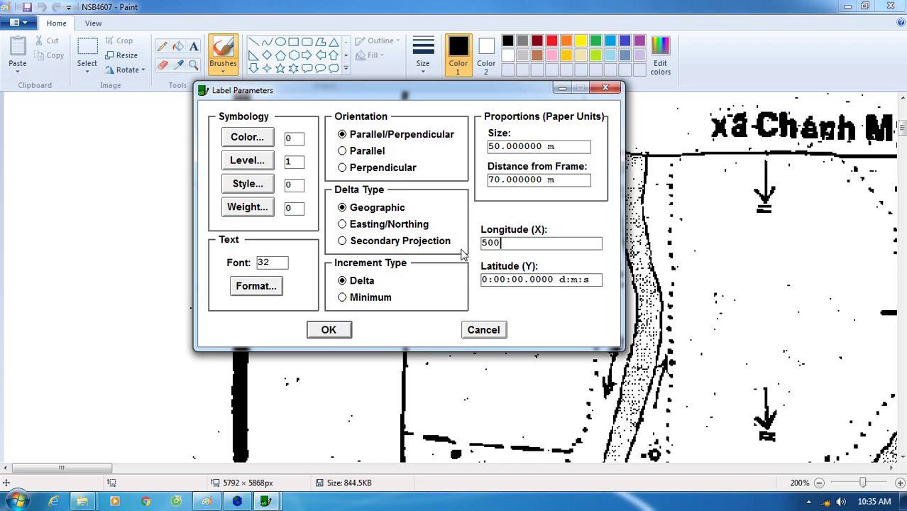
key(Tab)
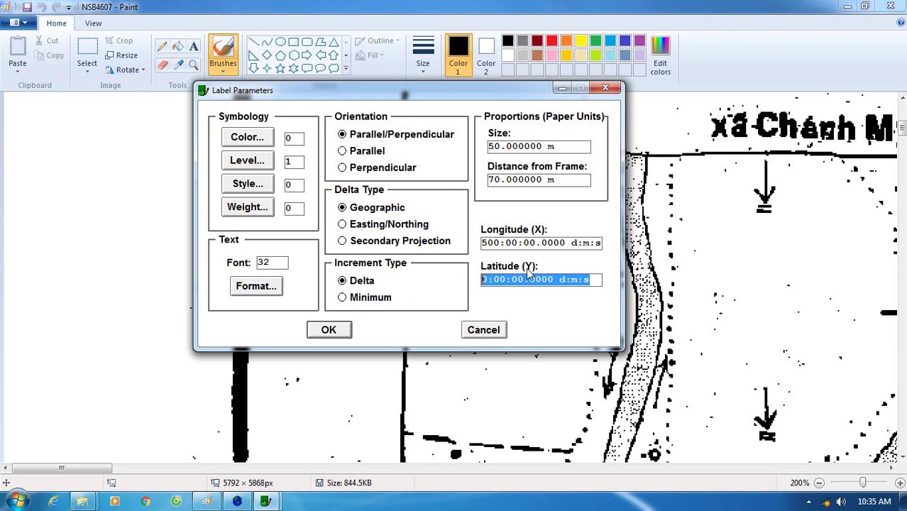
text(500)
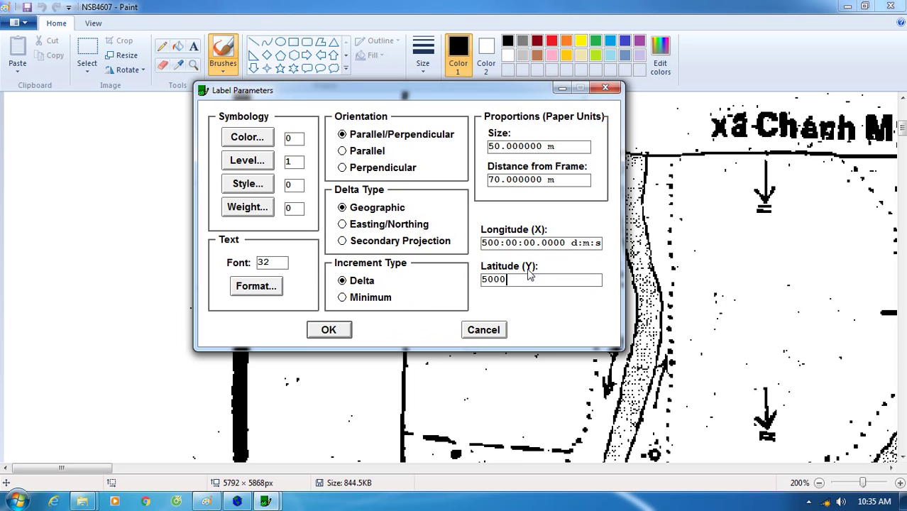
click(333, 330)
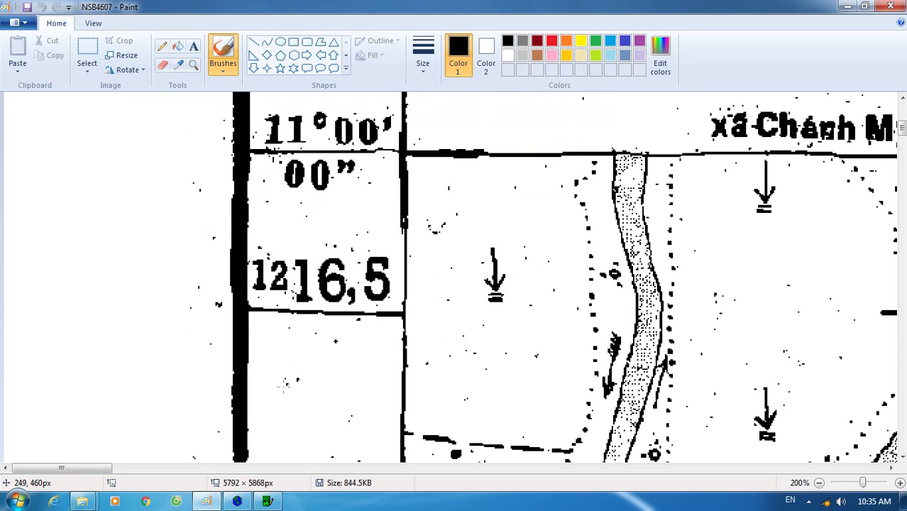
Switch to MicroStation, maximize View 1 and fit all of the drawing's elements in it.
click(237, 501)
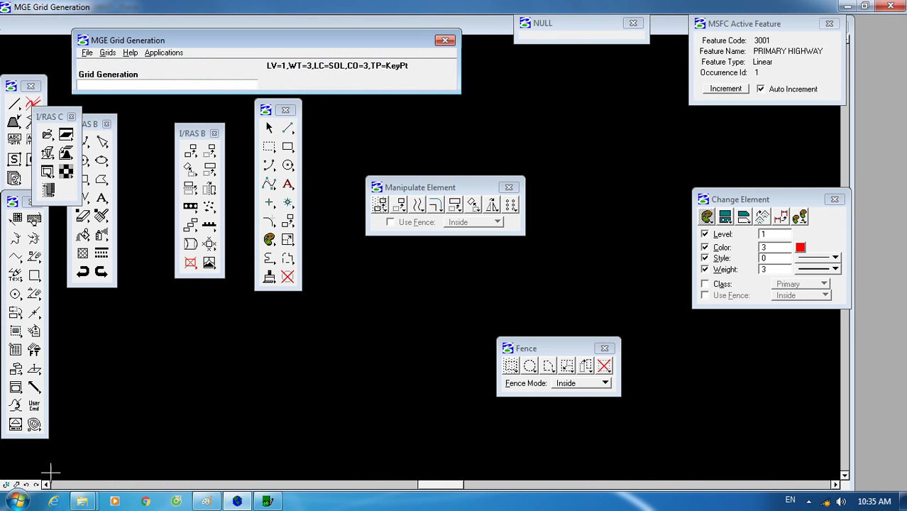
click(676, 26)
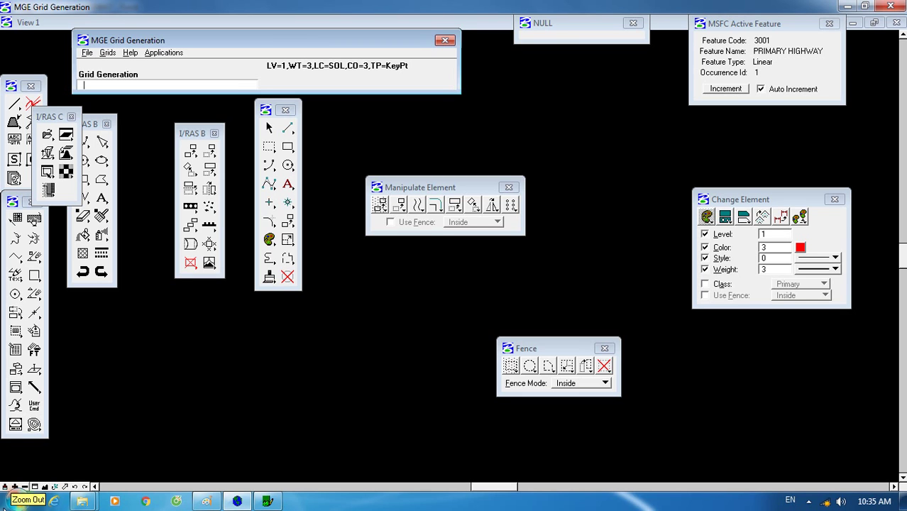
click(44, 487)
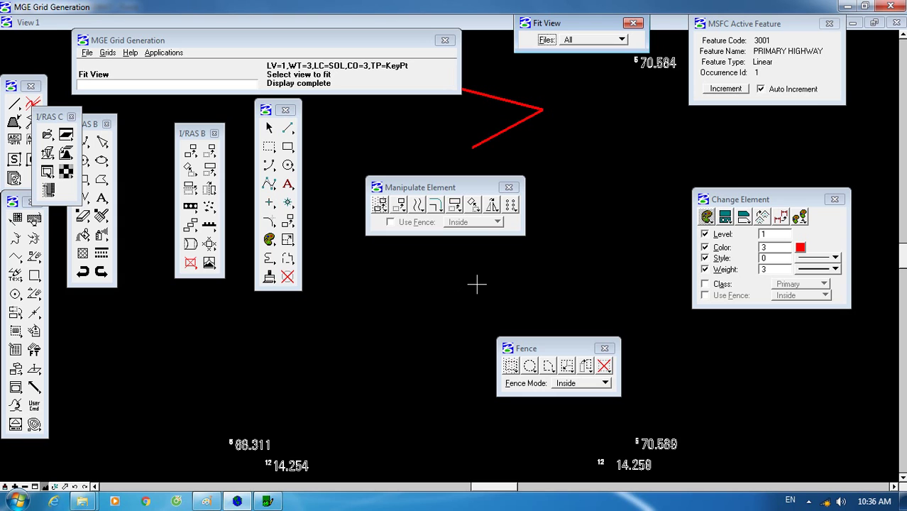
Make MicroStation the active application, open the design file tt.thnc.mcrostation.dgn and fit its contents in View 1.
click(164, 53)
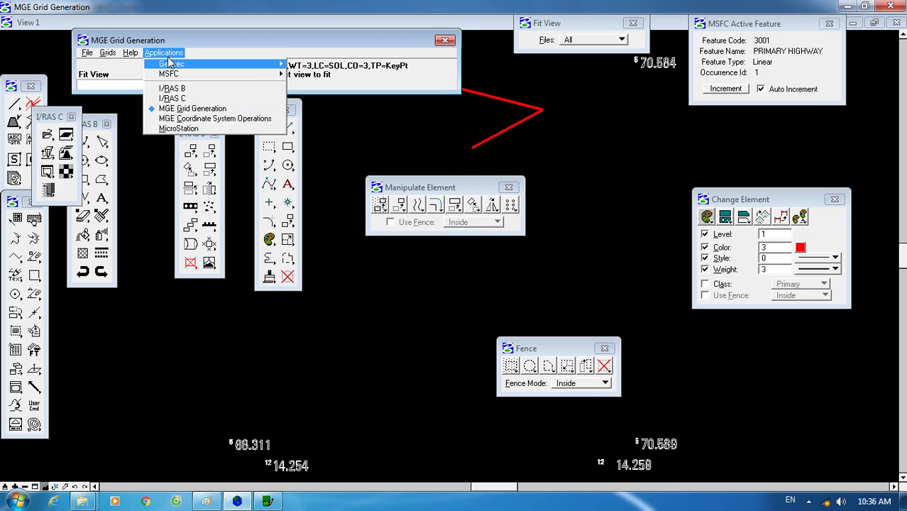
click(174, 128)
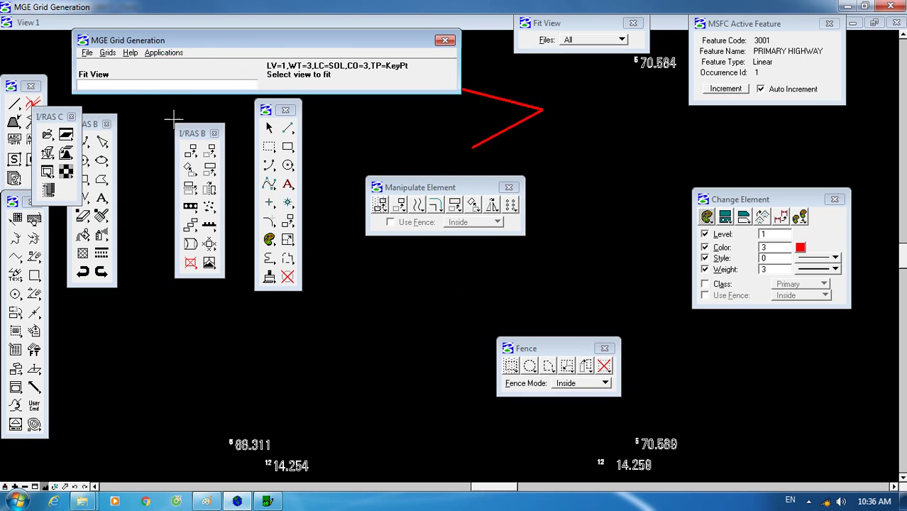
click(86, 54)
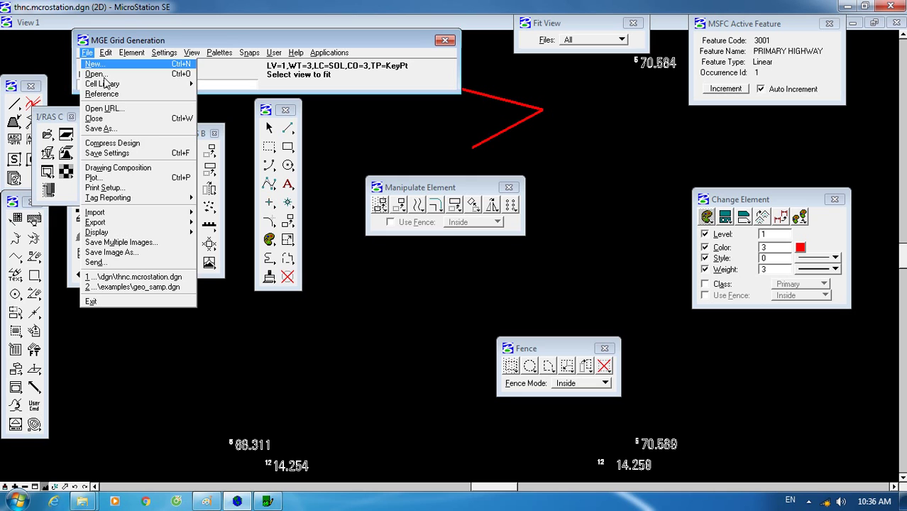
click(98, 73)
double_click(346, 165)
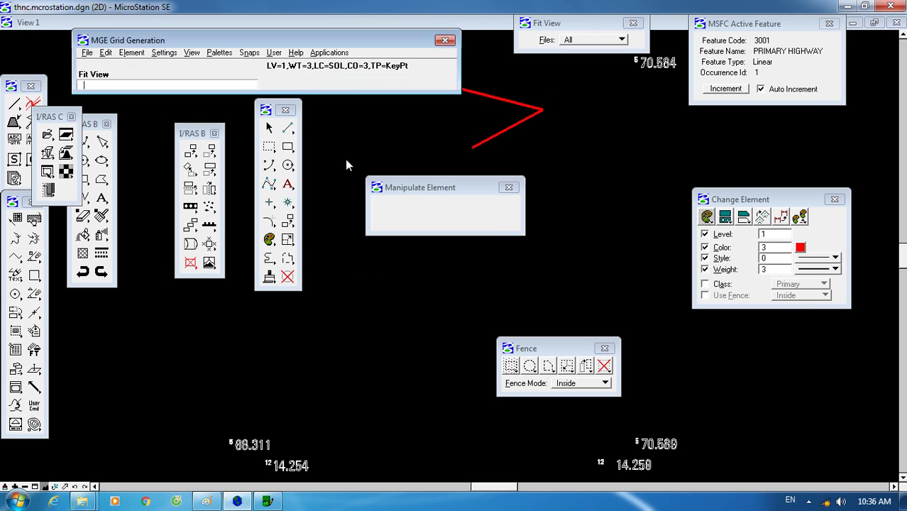
click(46, 486)
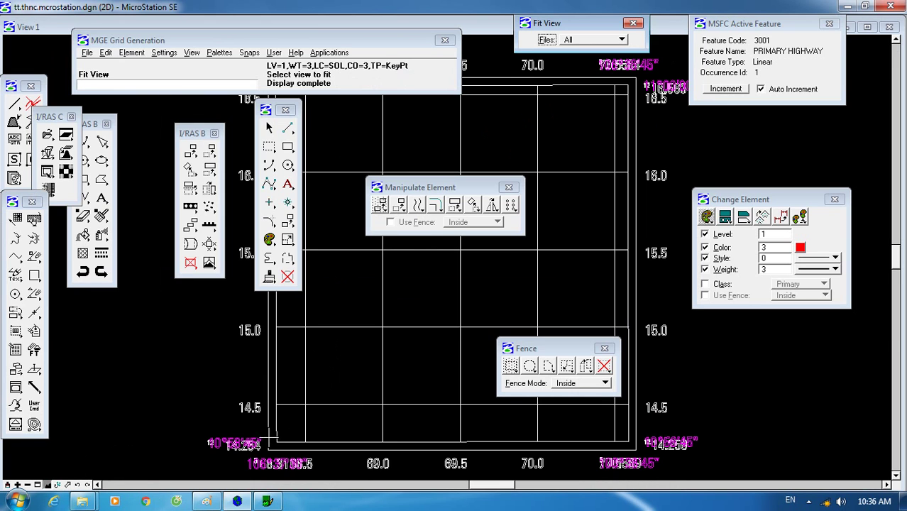
Examine the grid's lower-left corner labels up close, moving the Manipulate Element toolbox clear of the drawing.
key(F5)
click(238, 453)
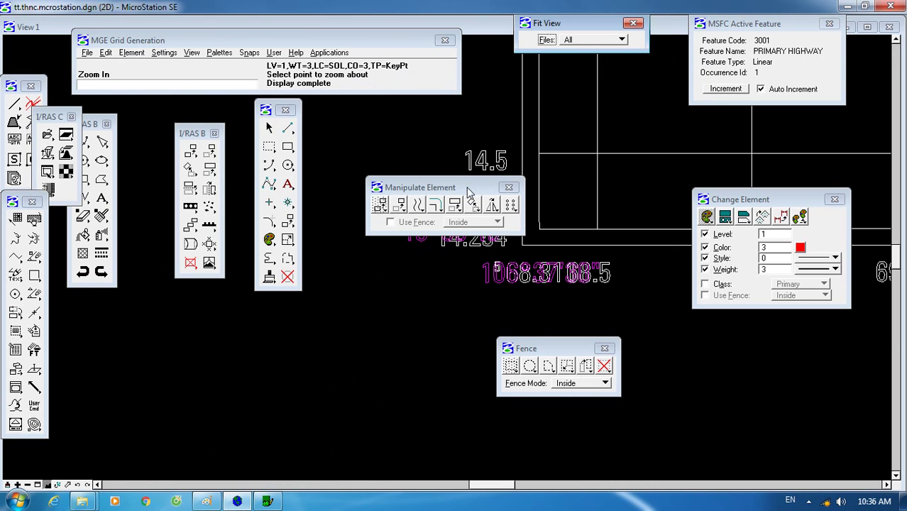
click(454, 205)
drag(460, 187, 315, 441)
key(F6)
click(497, 302)
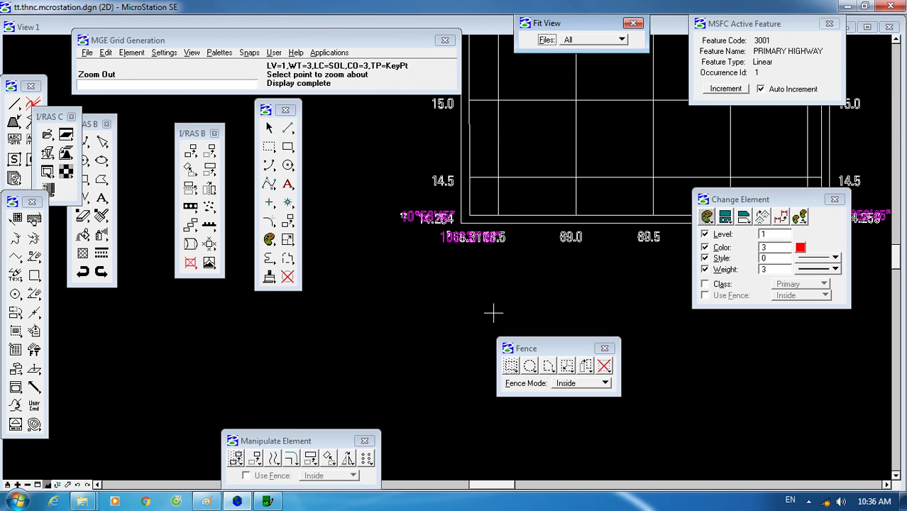
Examine the frame, grid lines and coordinate labels along the upper edge and both upper corners of the example grid.
key(F7)
click(467, 319)
click(467, 319)
click(496, 284)
click(454, 380)
click(474, 310)
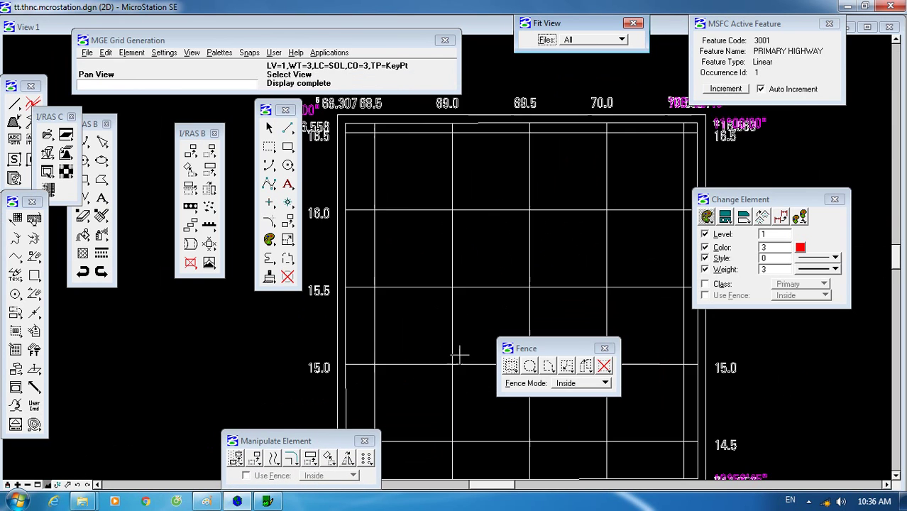
click(466, 306)
click(461, 351)
click(496, 282)
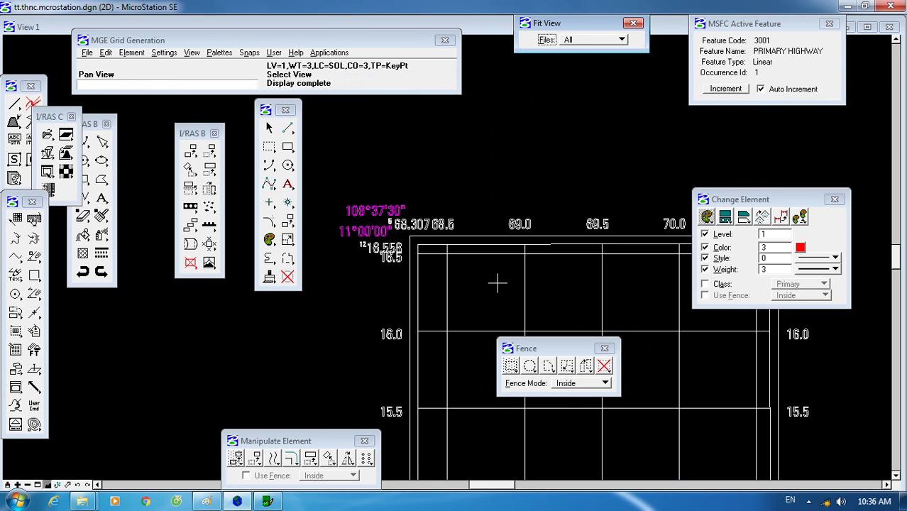
click(541, 277)
click(395, 308)
click(474, 251)
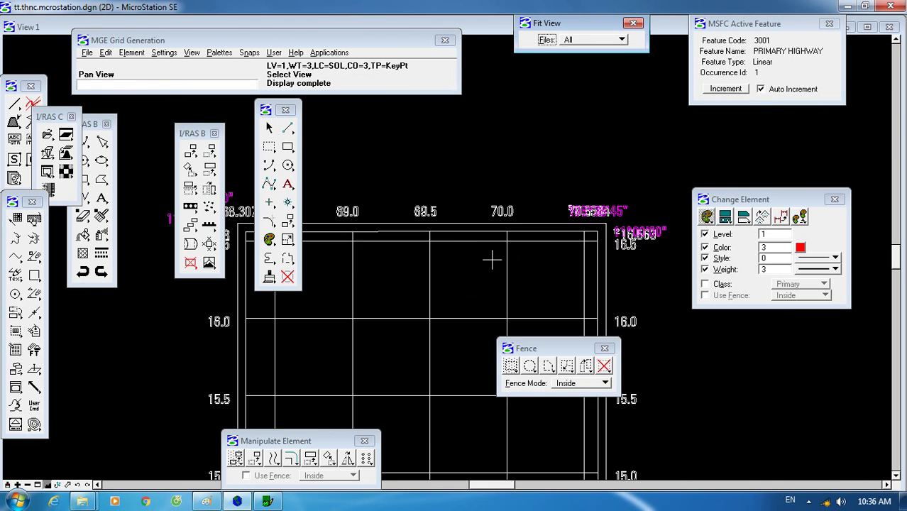
click(498, 247)
click(497, 286)
click(496, 285)
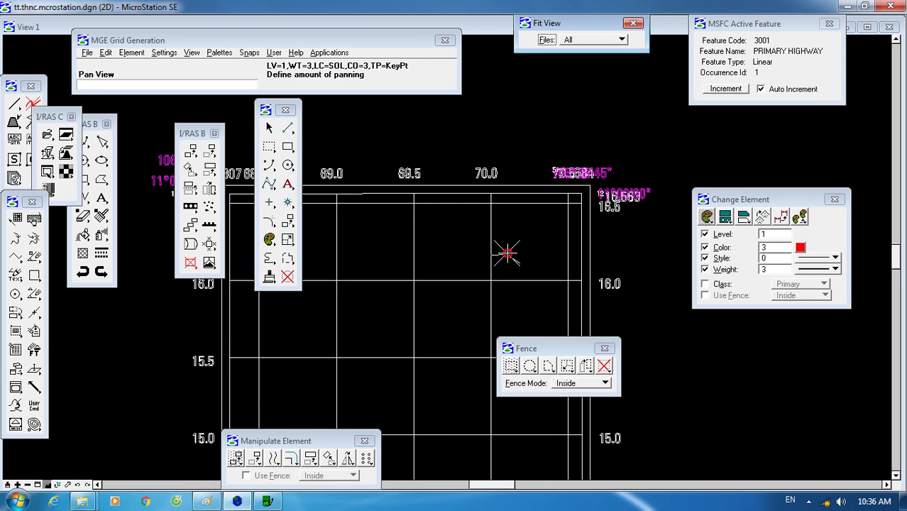
click(505, 254)
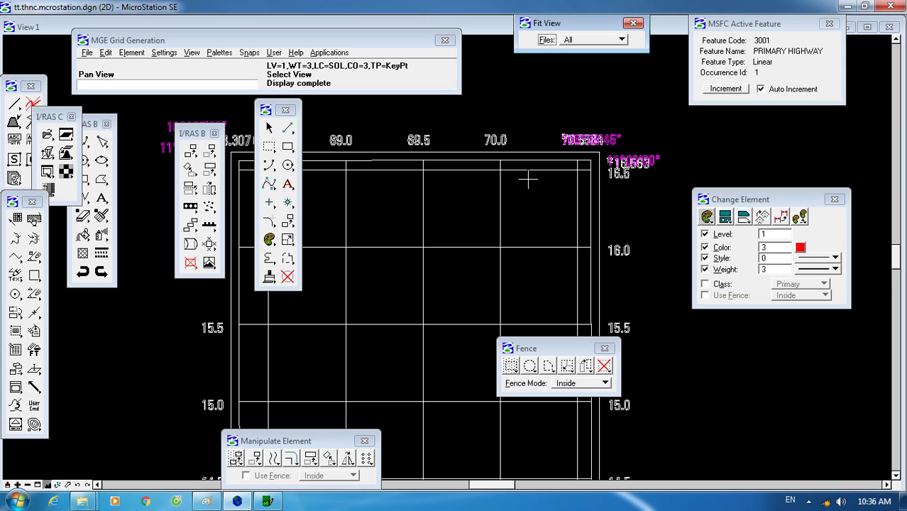
Switch the active application to I/RAS B and back to MicroStation.
click(334, 53)
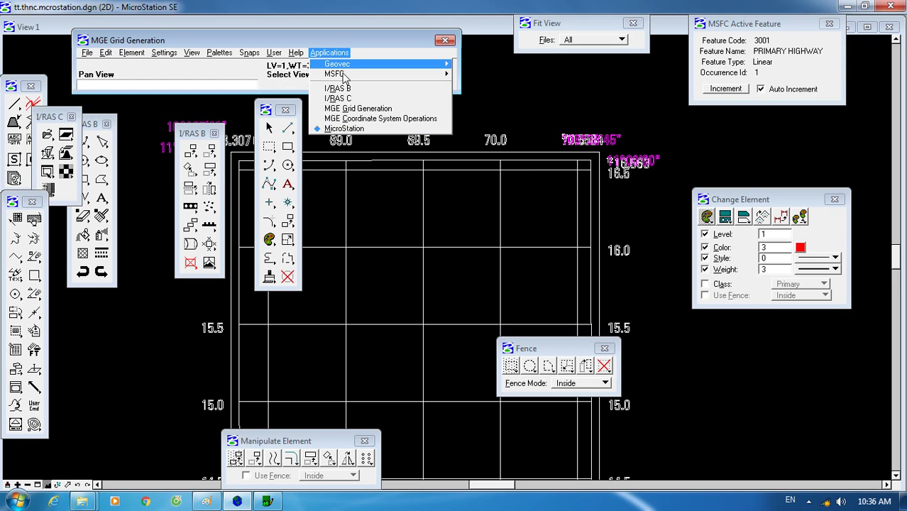
click(349, 88)
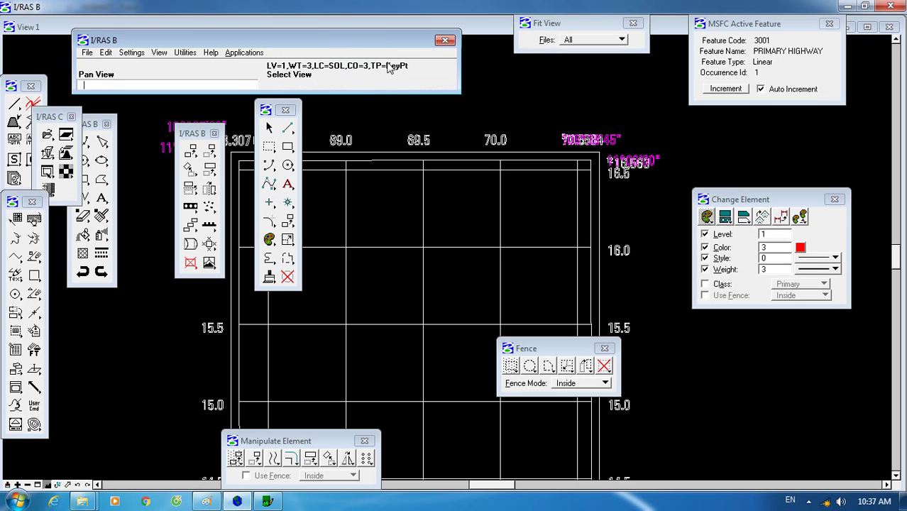
click(244, 53)
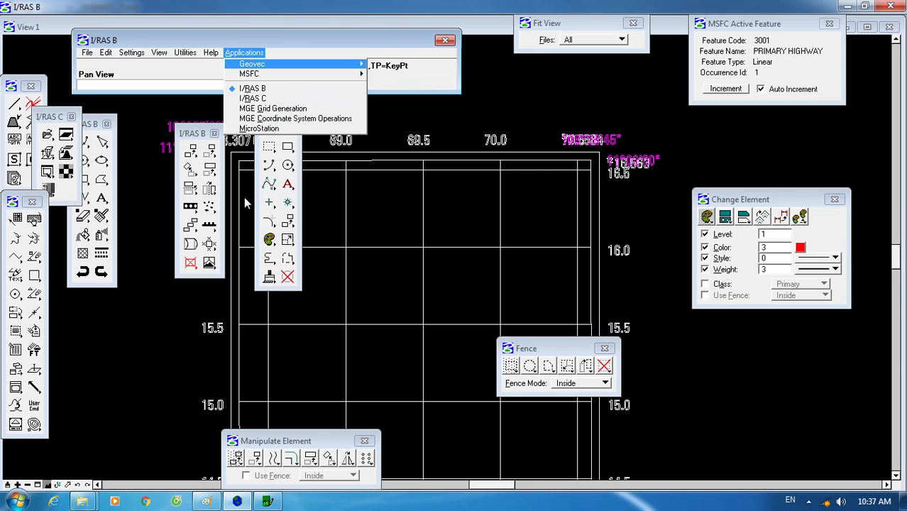
click(283, 129)
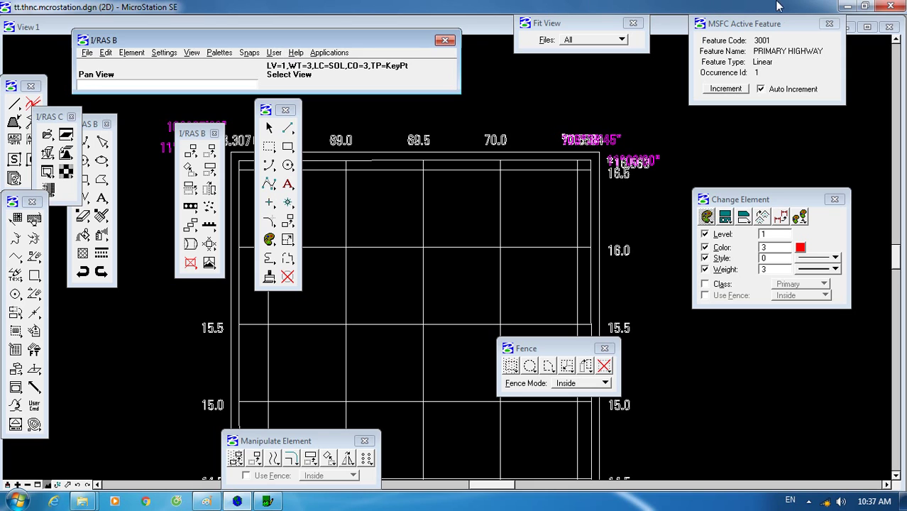
Close the Grid Generation Parameters dialog without generating a grid and exit MicroStation.
click(890, 6)
click(408, 211)
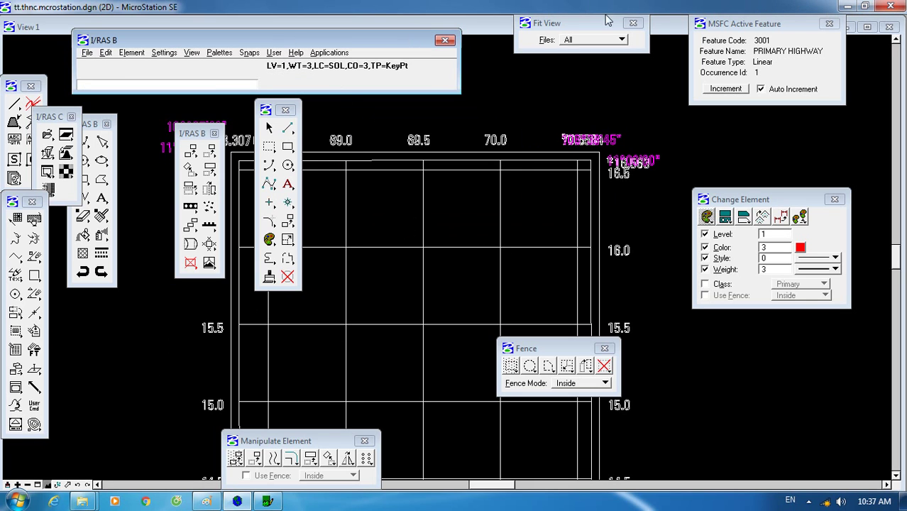
click(891, 6)
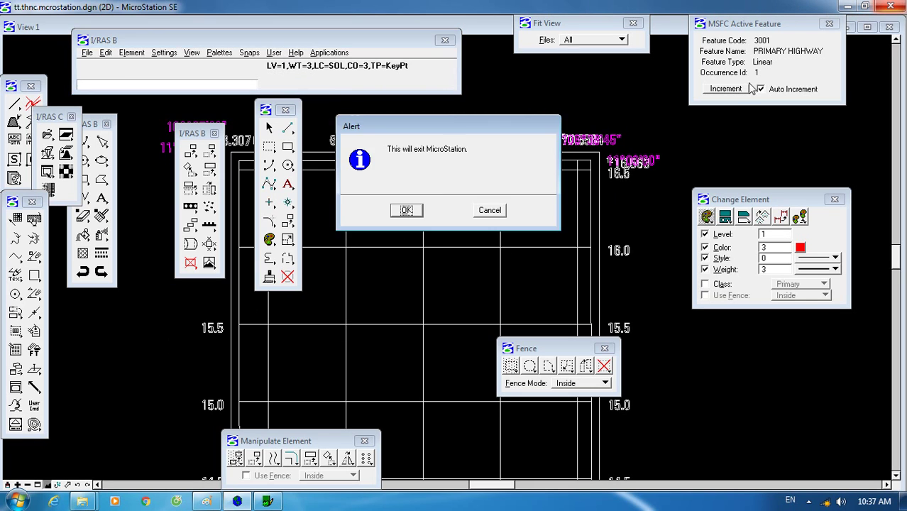
click(403, 210)
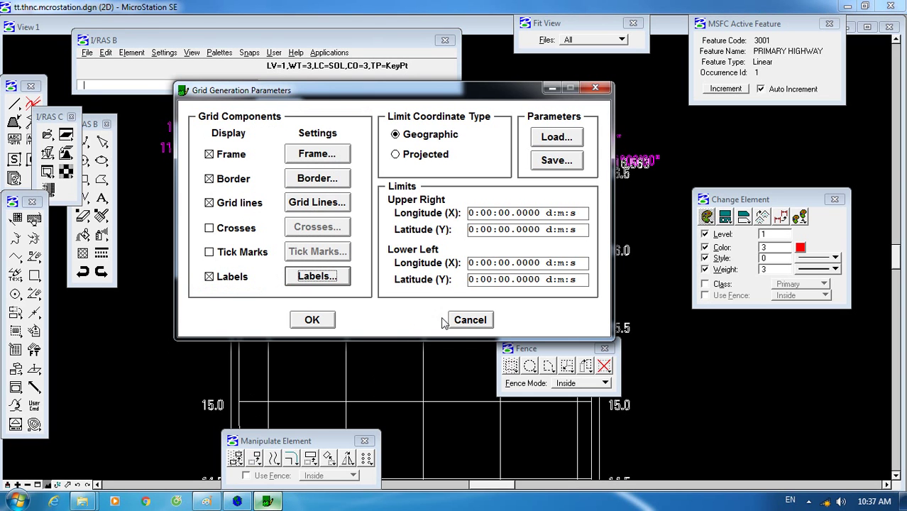
click(313, 320)
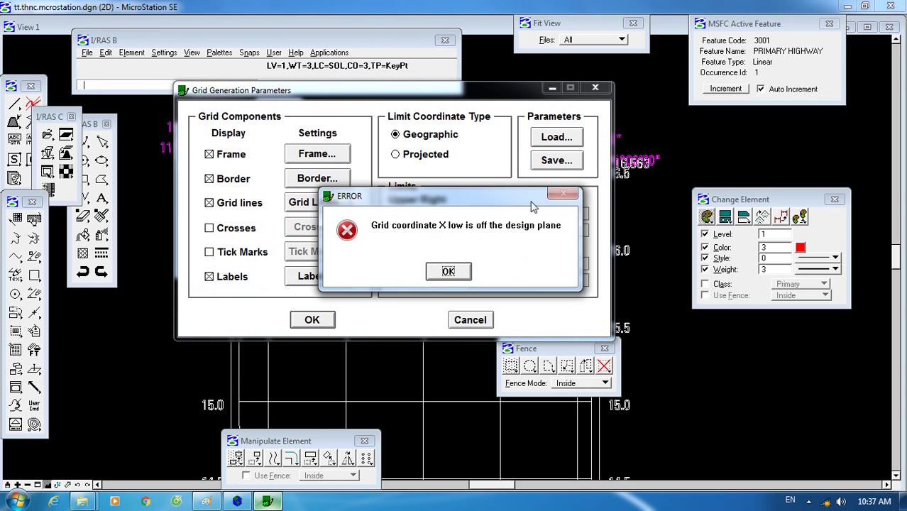
click(447, 272)
click(470, 319)
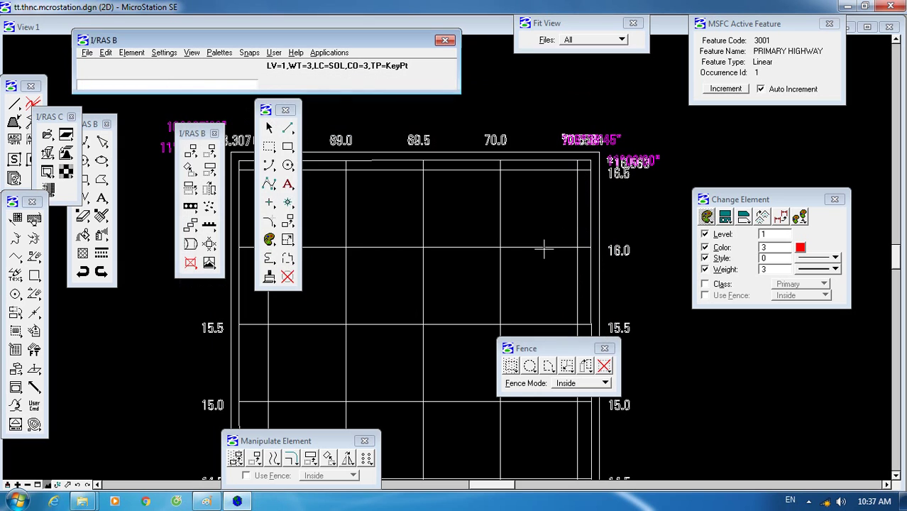
click(885, 6)
click(410, 211)
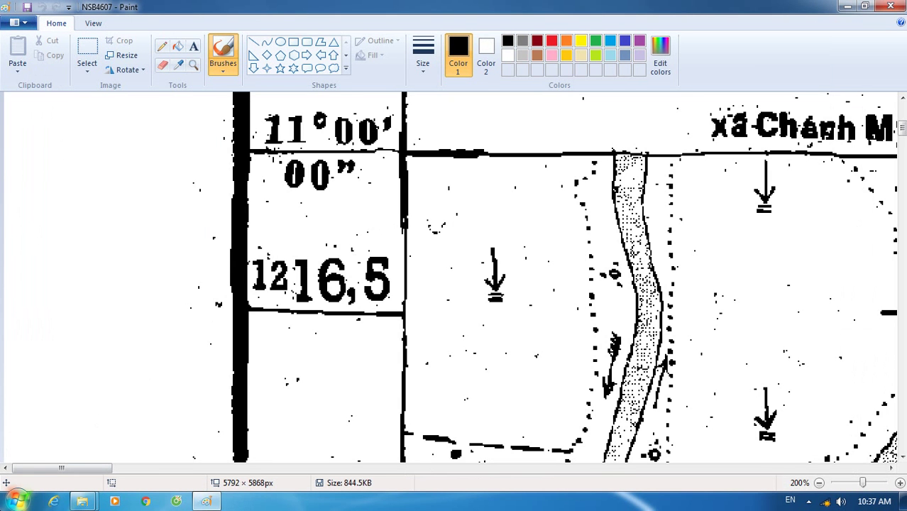
Launch I_GEOVEC and open the design file thnc.mcrostation.dgn with features.tbl as the active feature table.
click(17, 502)
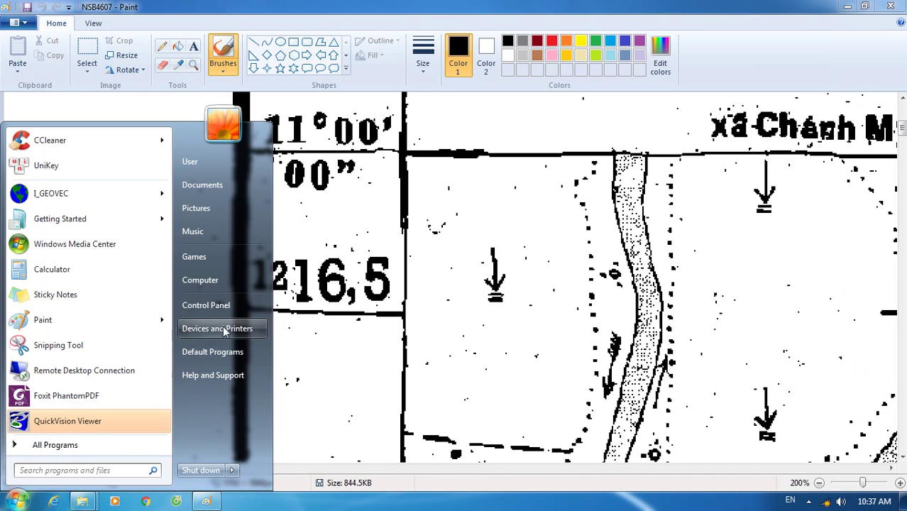
click(75, 194)
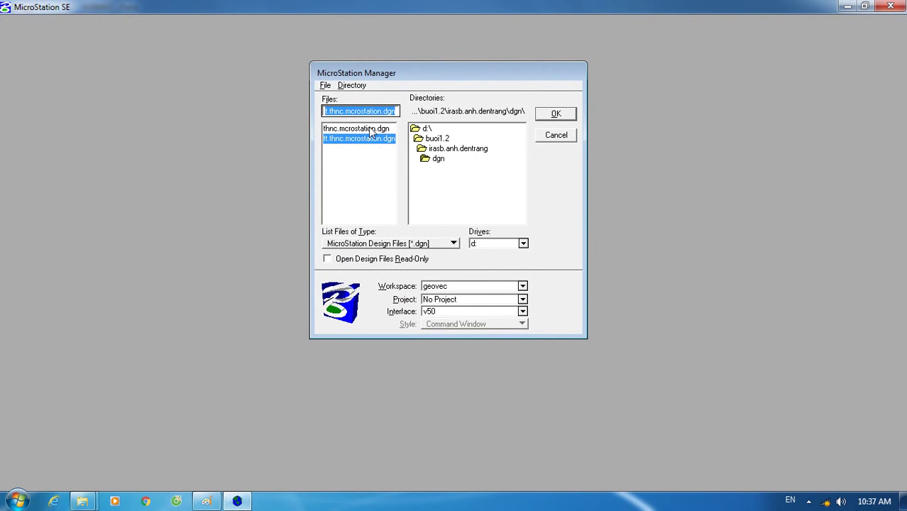
click(359, 129)
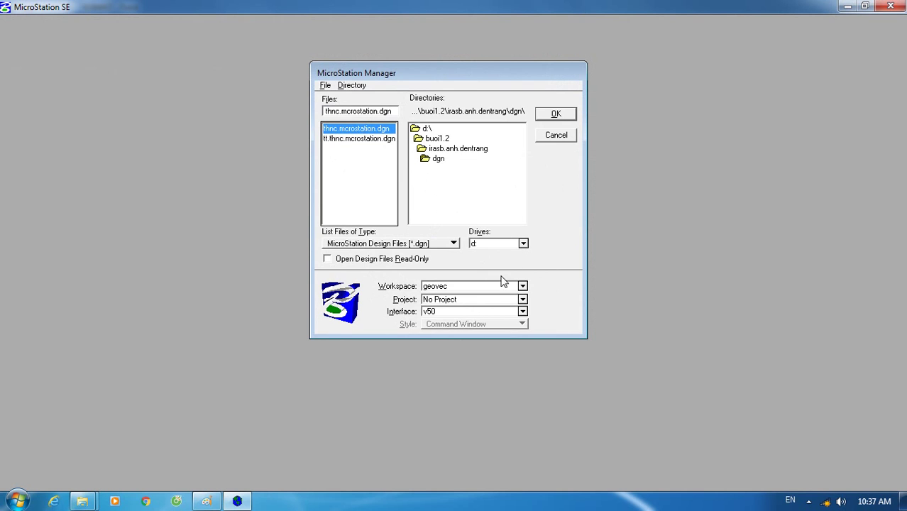
click(557, 116)
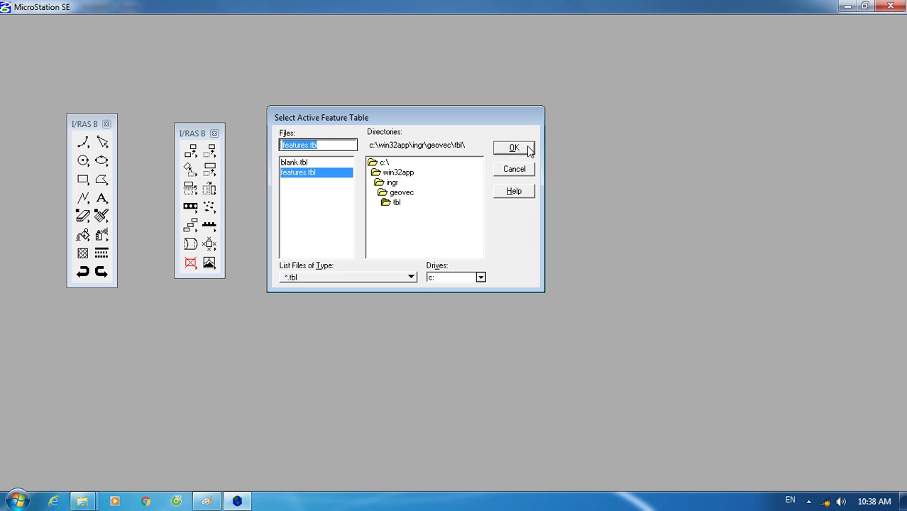
click(514, 148)
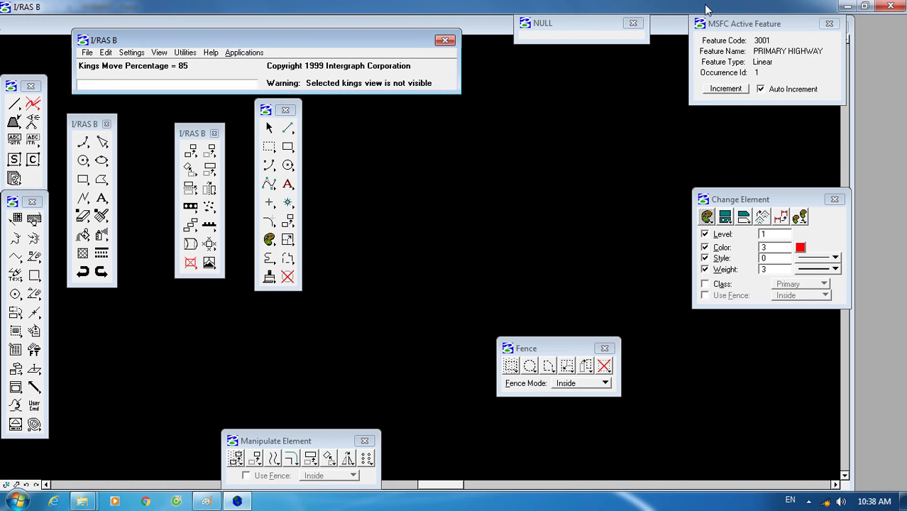
Exit and relaunch I_GEOVEC, and begin a new design file named hung in the dgn folder.
click(891, 7)
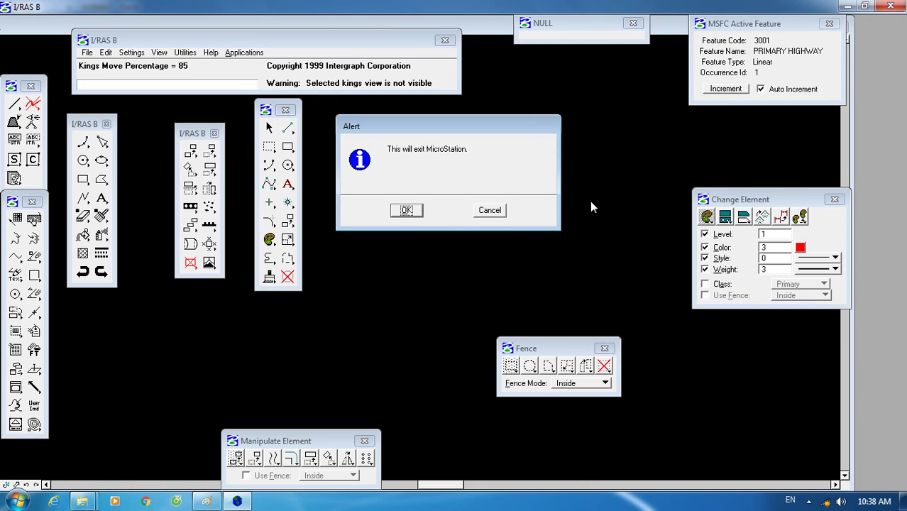
click(414, 214)
click(17, 501)
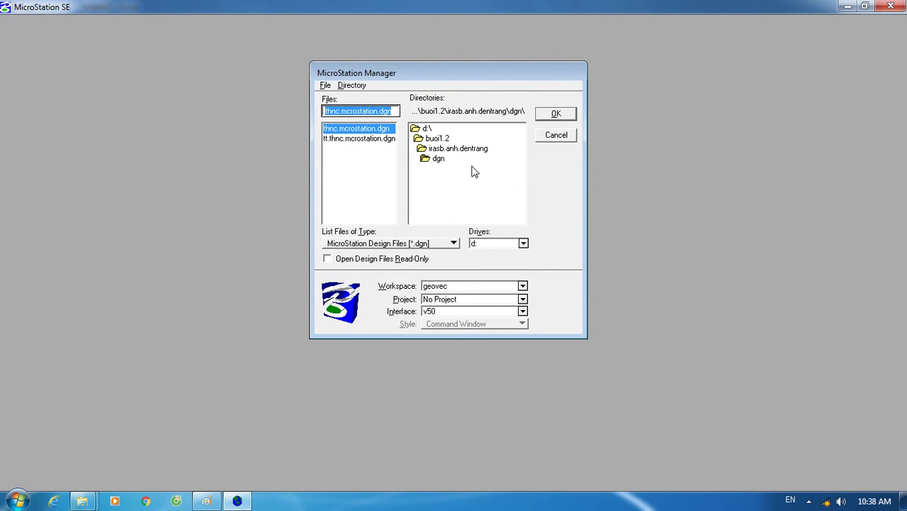
click(325, 85)
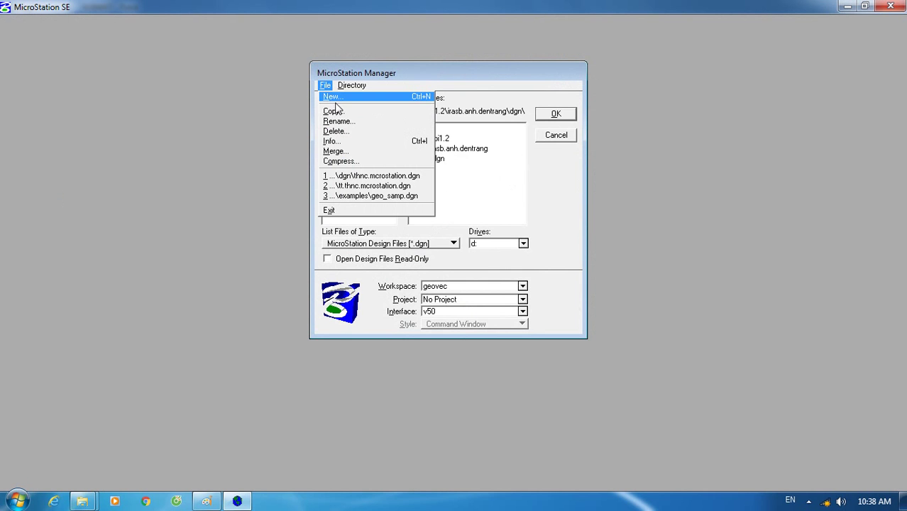
click(332, 98)
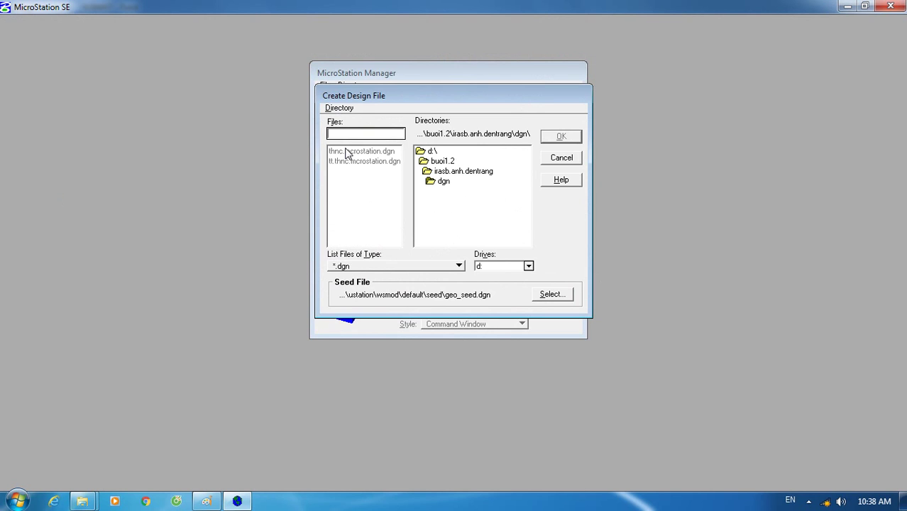
text(Hung)
Try to use a file named Seed in the d:\cdrth folder as the new design file's seed file.
click(553, 294)
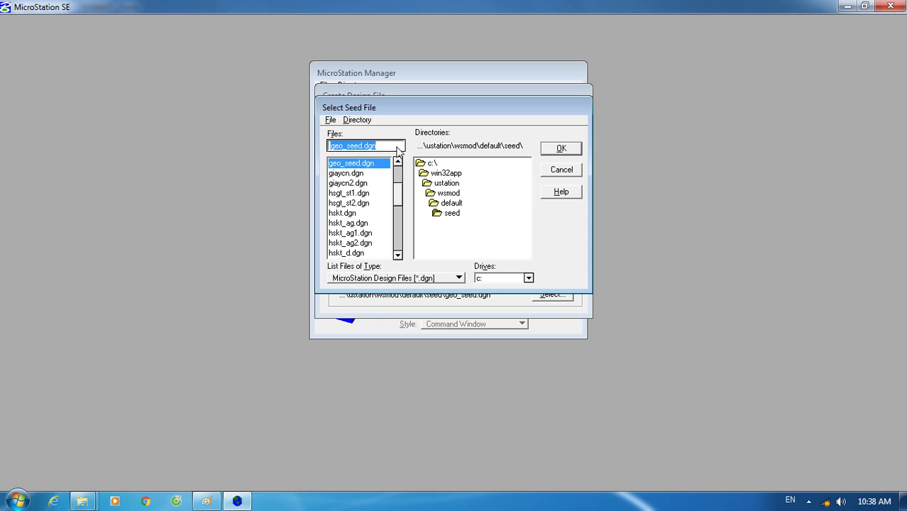
click(531, 280)
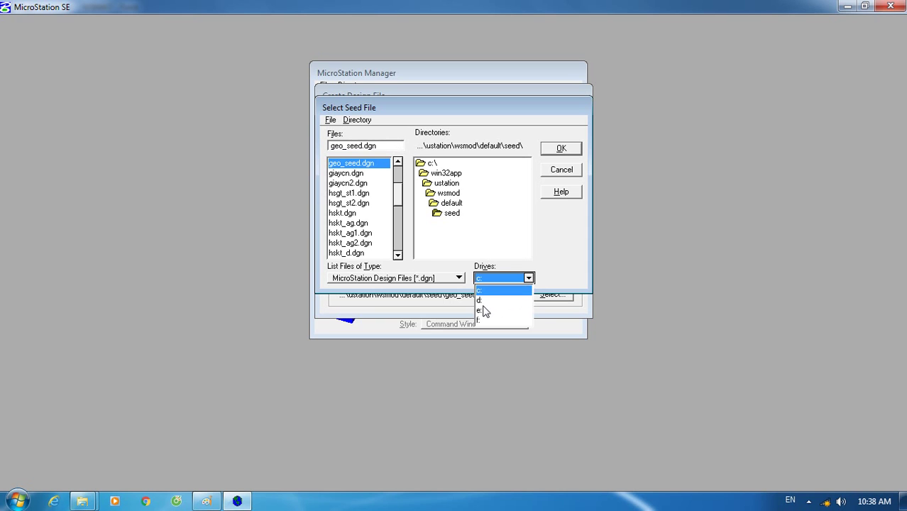
click(482, 310)
drag(528, 184, 523, 204)
double_click(452, 173)
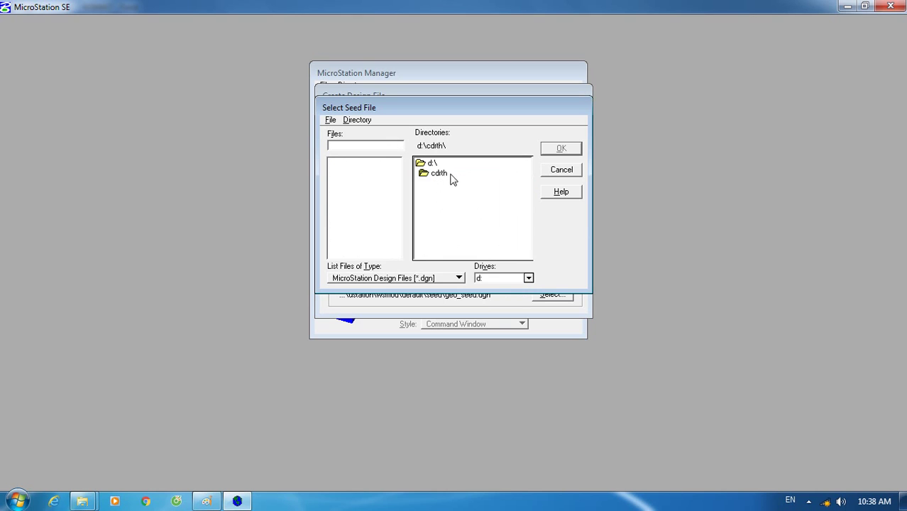
click(381, 148)
text(Seed)
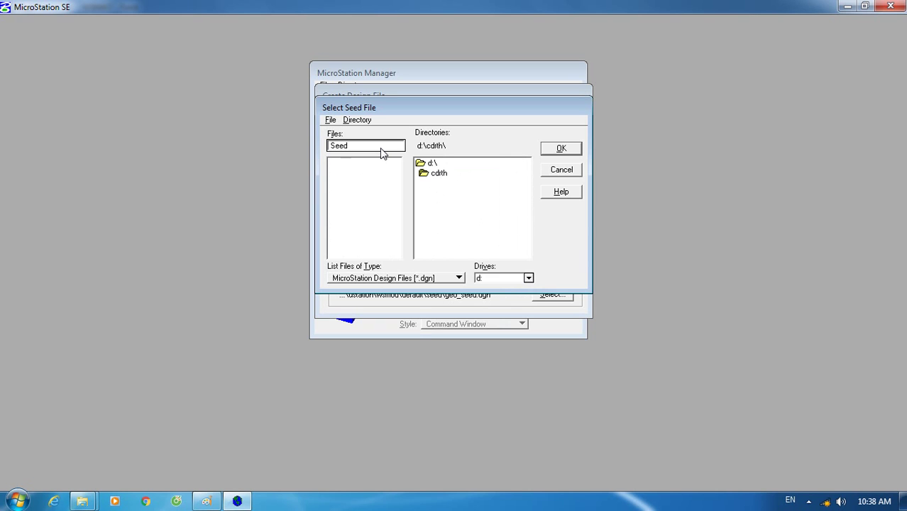
click(565, 151)
click(361, 148)
click(572, 150)
click(562, 147)
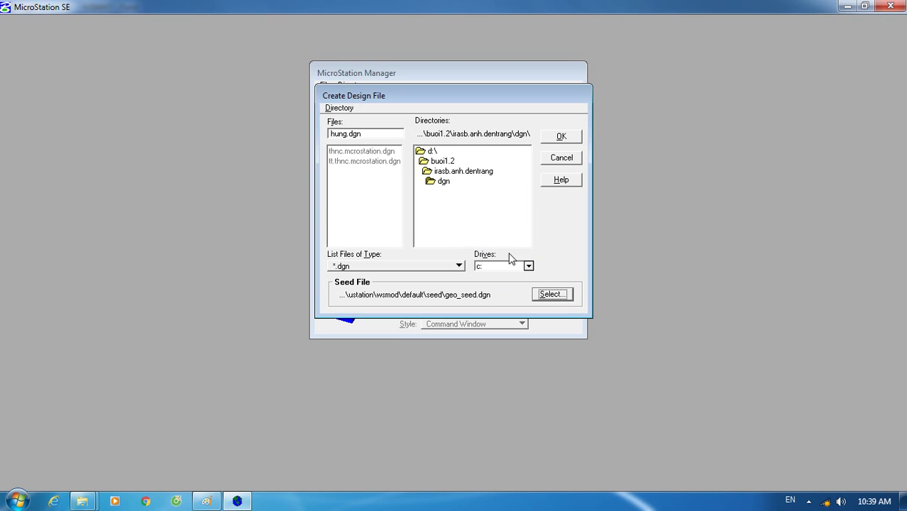
Try to use a file named Seed01 in the d:\cdrth folder as the new design file's seed file.
click(550, 296)
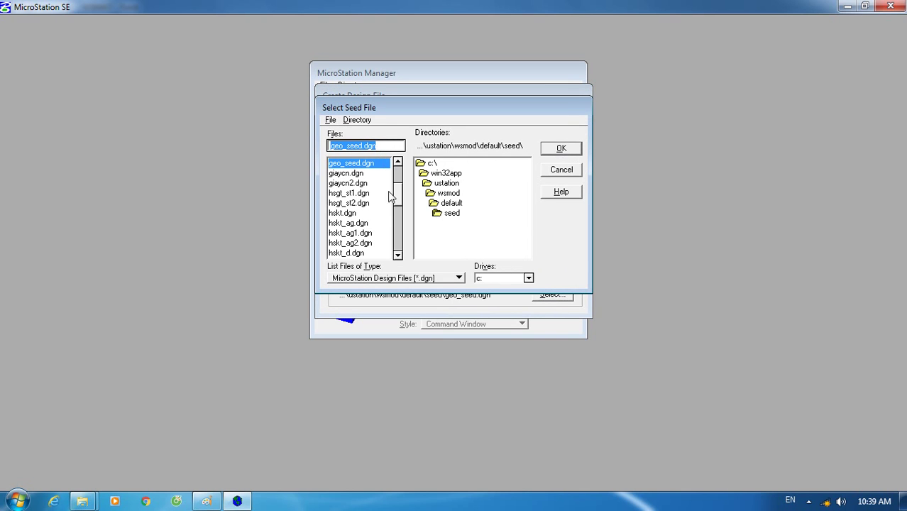
drag(396, 200, 398, 223)
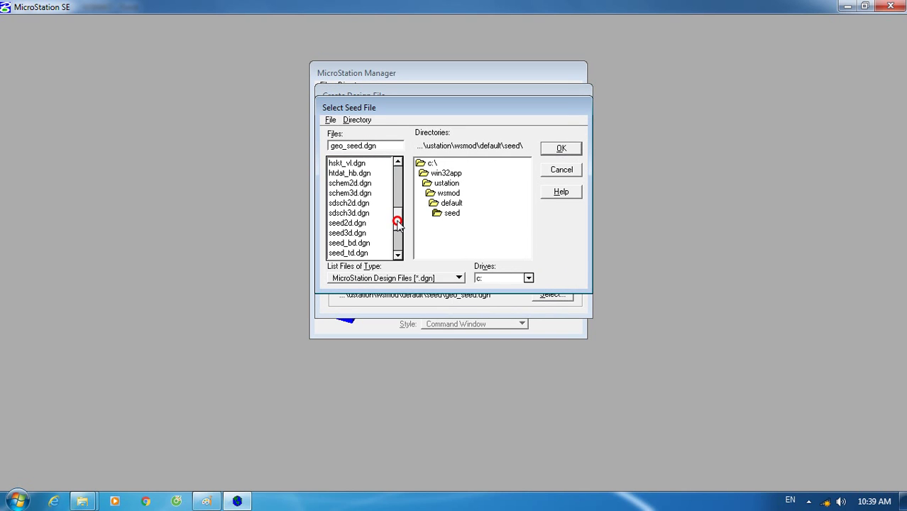
click(529, 278)
click(493, 303)
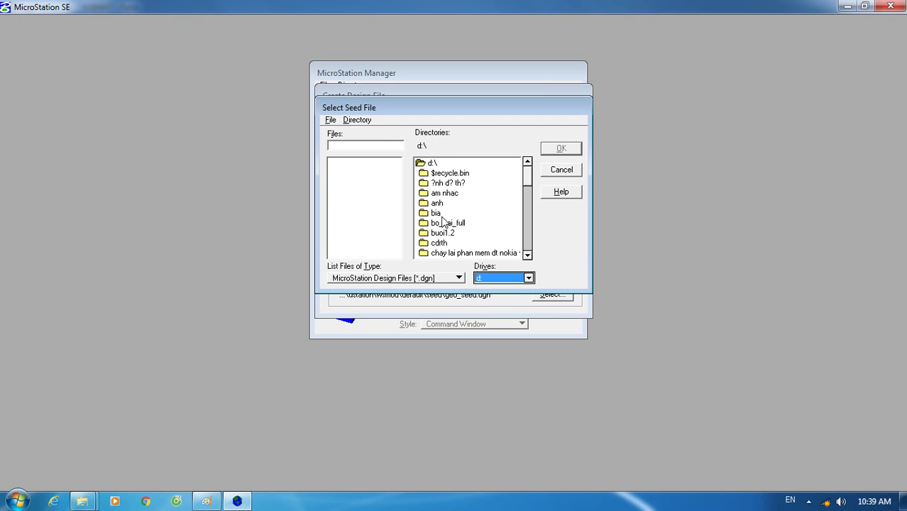
double_click(439, 243)
click(364, 148)
text(Seed01)
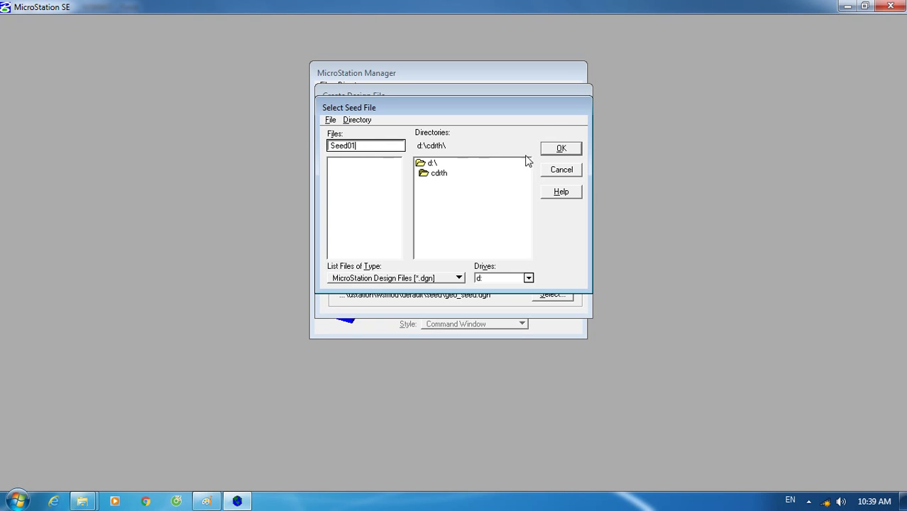
click(559, 149)
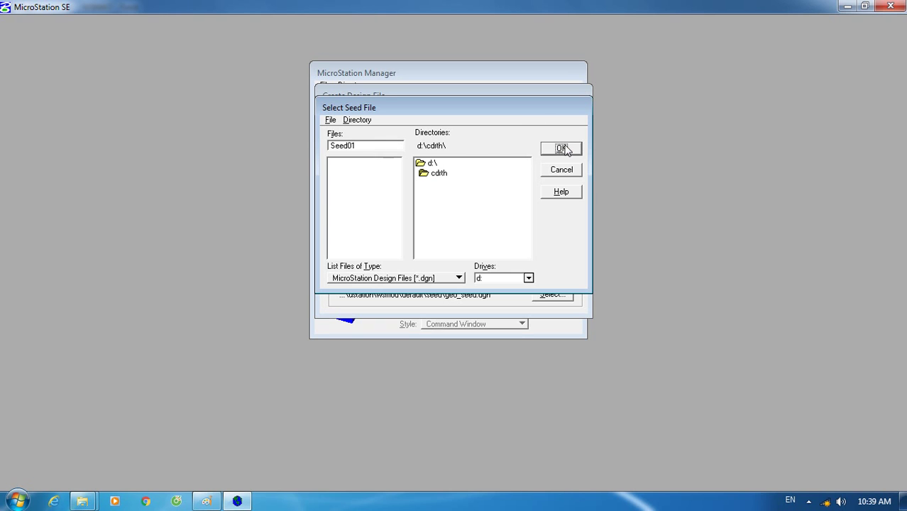
click(578, 175)
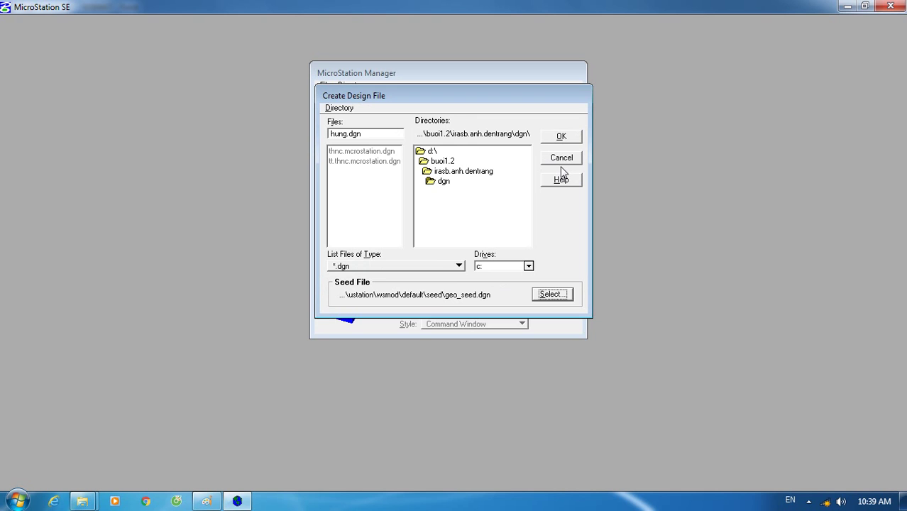
Cancel the pending design file, relaunch I_GEOVEC and begin creating a new design file.
click(561, 159)
click(558, 136)
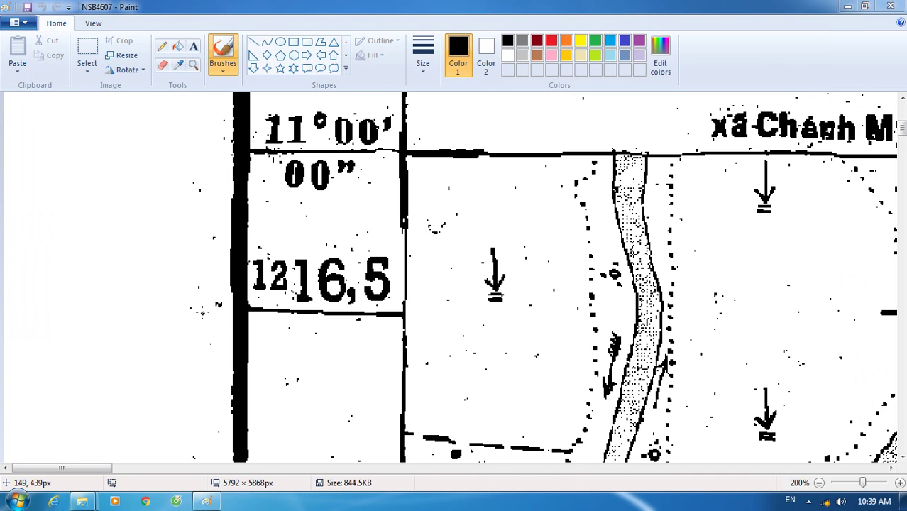
click(17, 501)
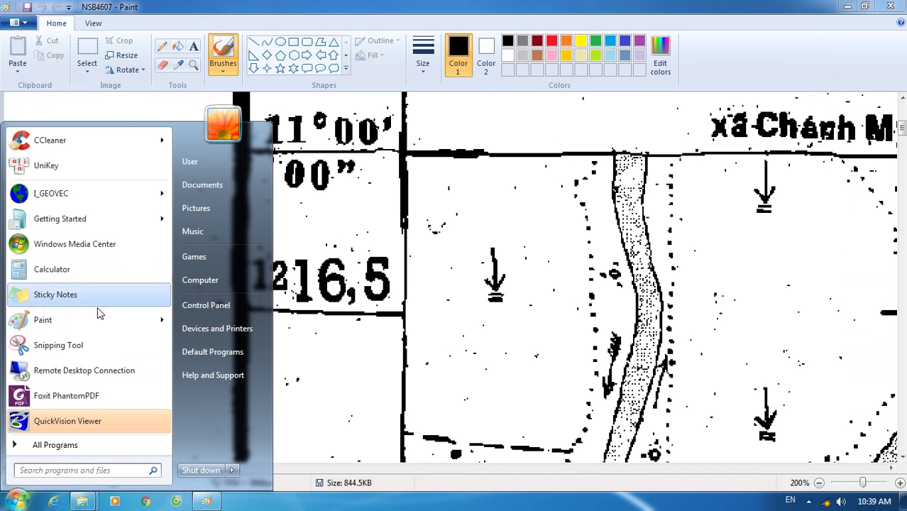
click(46, 195)
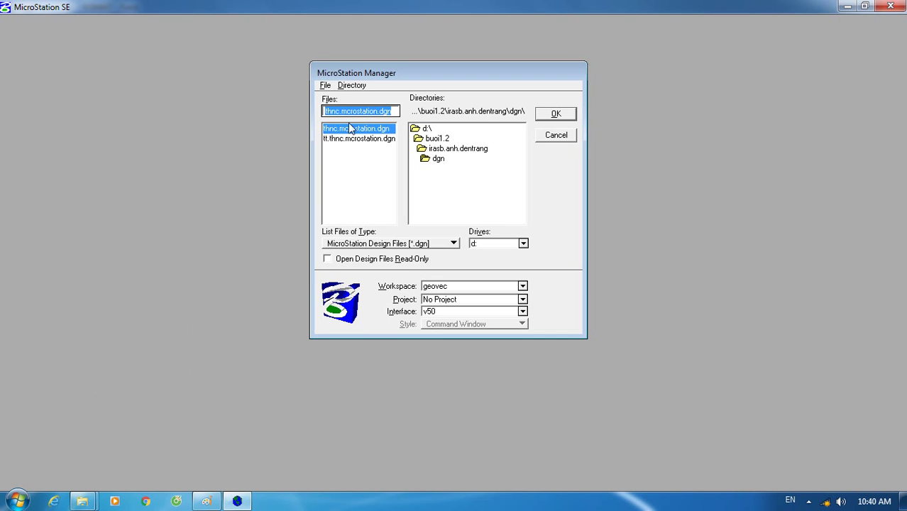
click(325, 86)
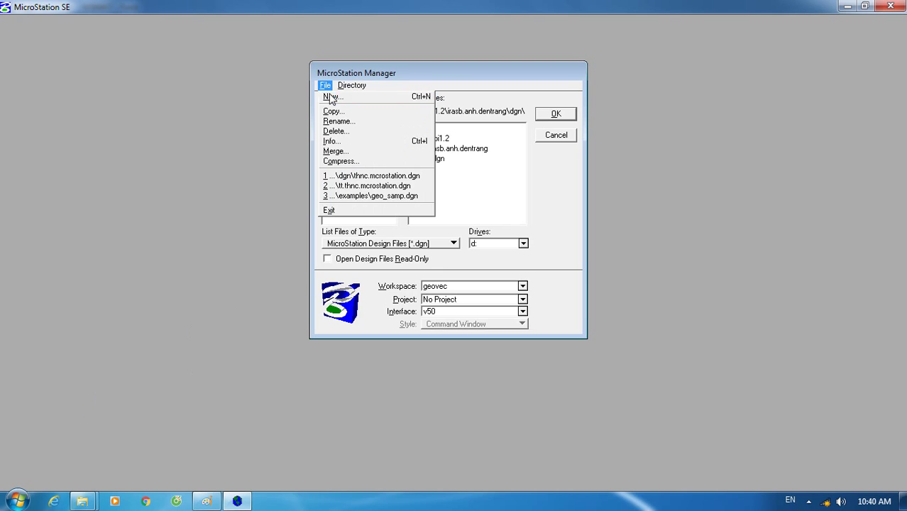
click(330, 97)
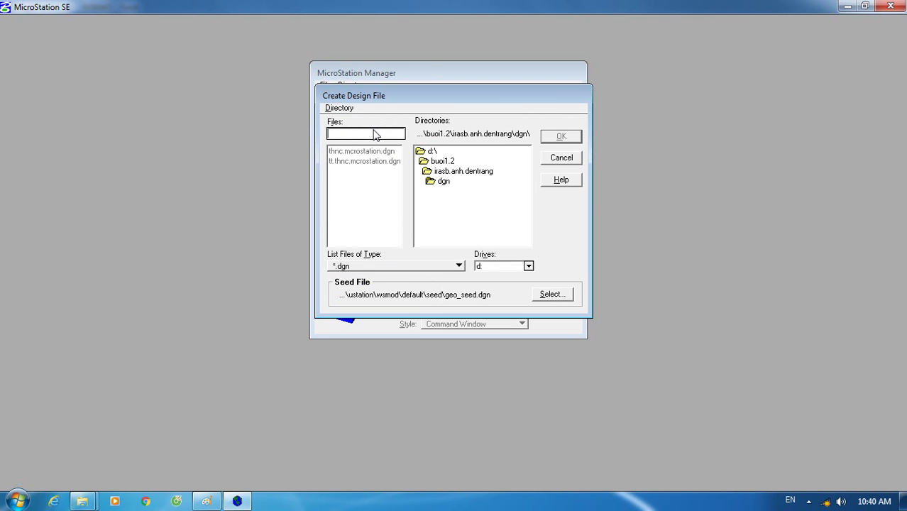
click(552, 294)
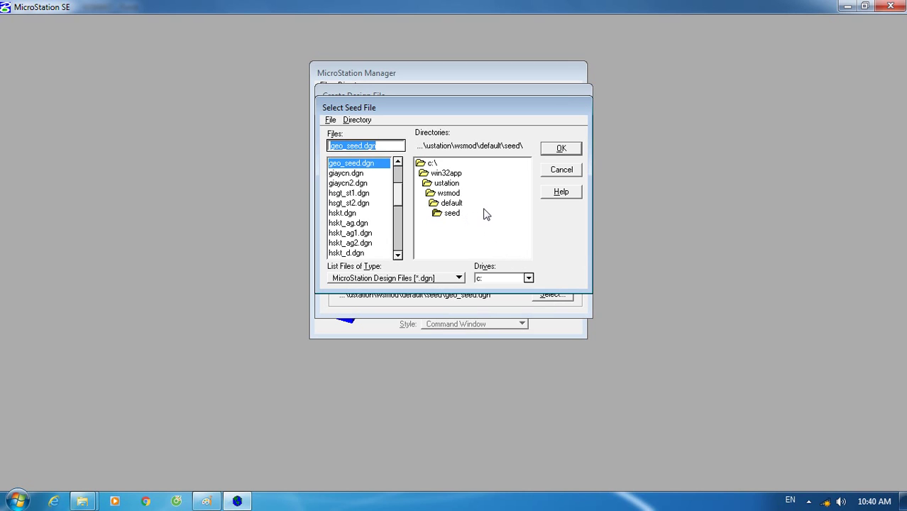
click(529, 278)
click(488, 301)
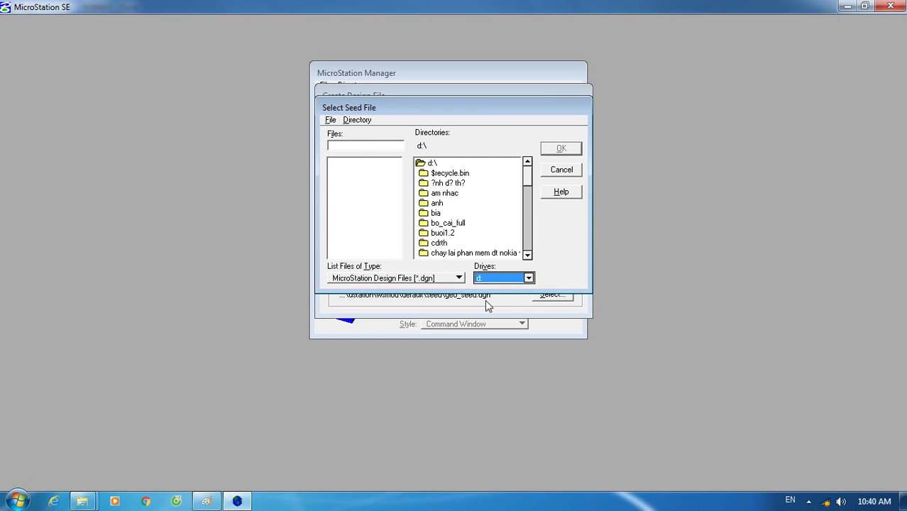
click(563, 171)
click(546, 294)
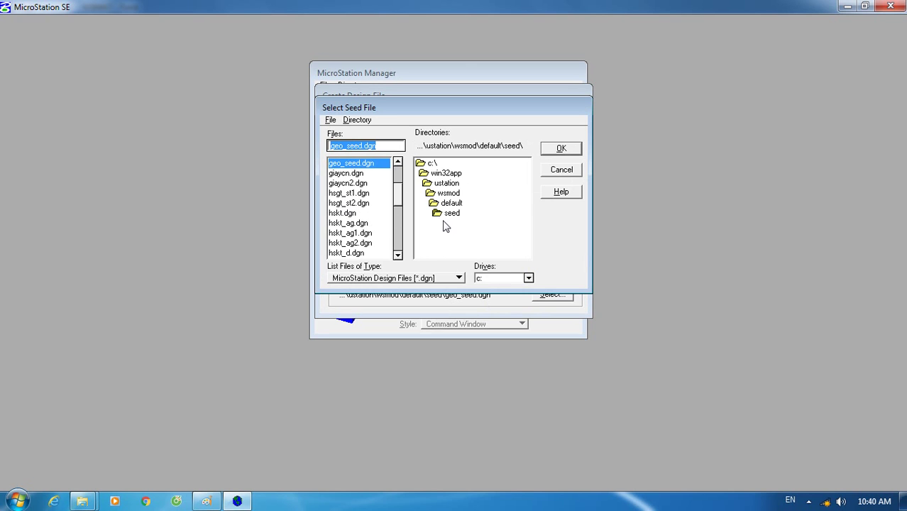
click(558, 169)
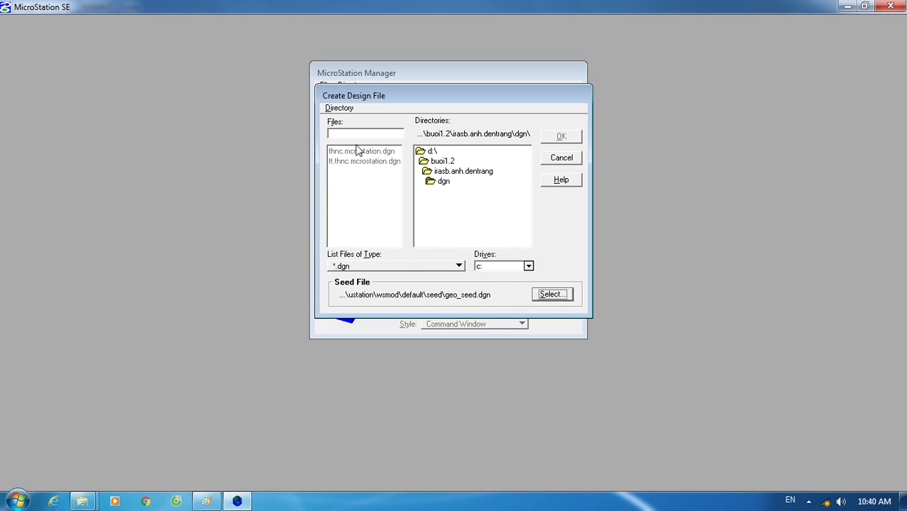
Choose seed2d.dgn from the default seed folder as the new design file's seed file.
click(552, 294)
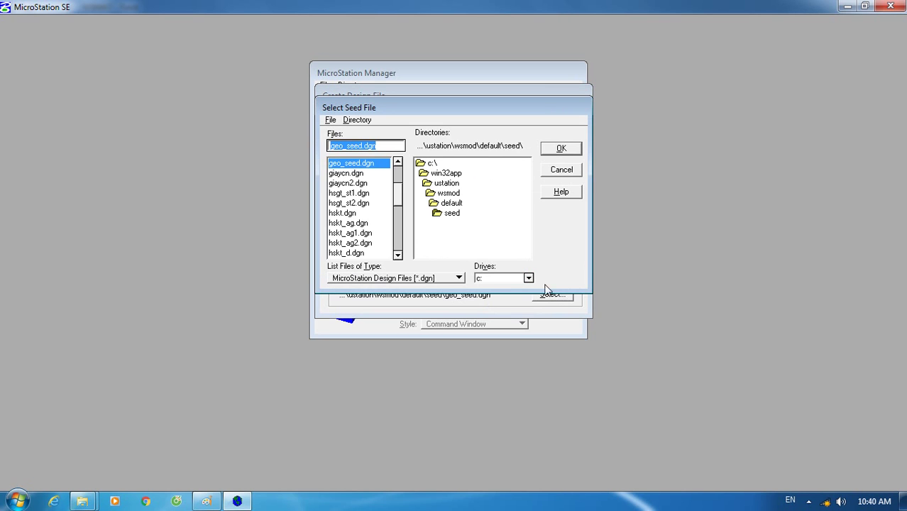
click(399, 256)
click(398, 256)
click(398, 256)
click(398, 256)
click(399, 256)
click(352, 234)
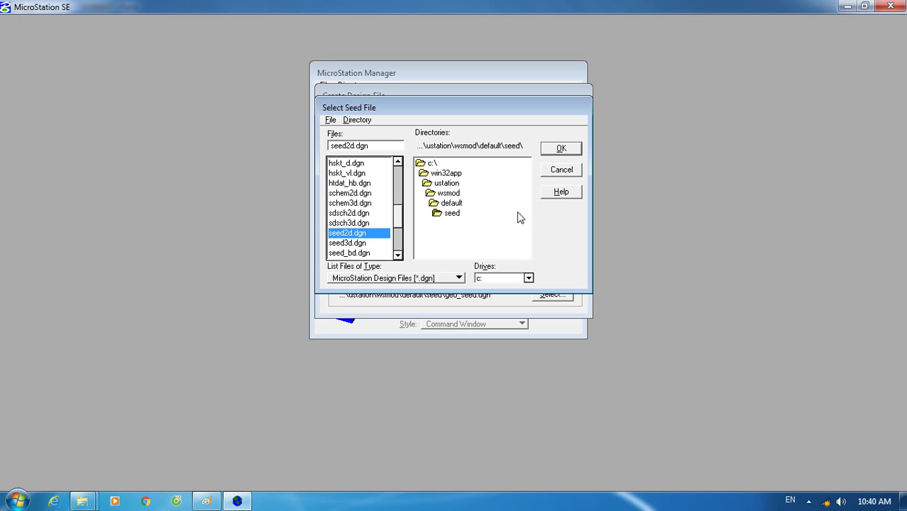
click(555, 149)
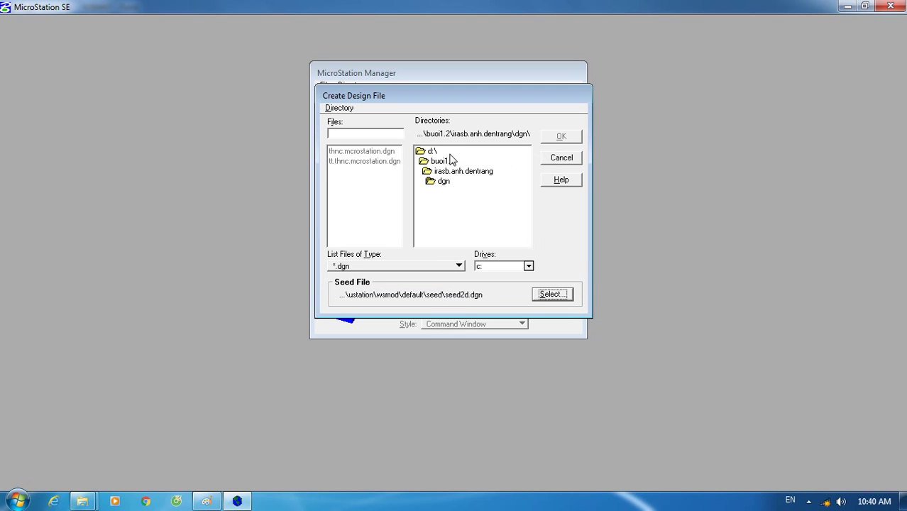
Create the design file hung in the d:\cdrth folder and open it with features.tbl as the active feature table.
click(383, 135)
text(hung)
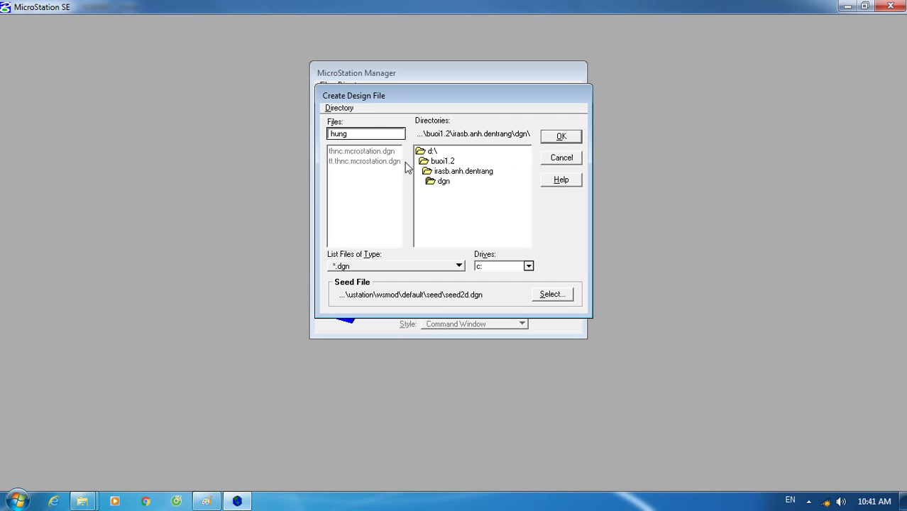
click(529, 266)
click(497, 289)
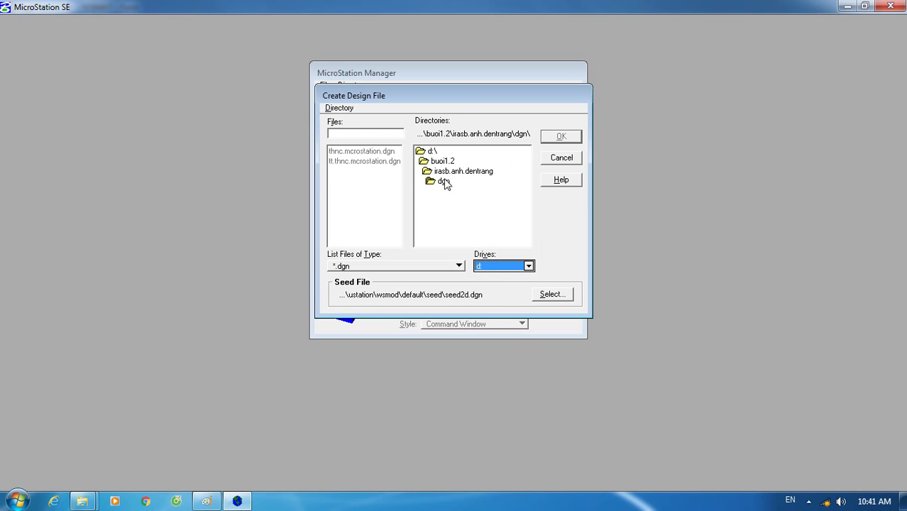
double_click(433, 151)
double_click(440, 231)
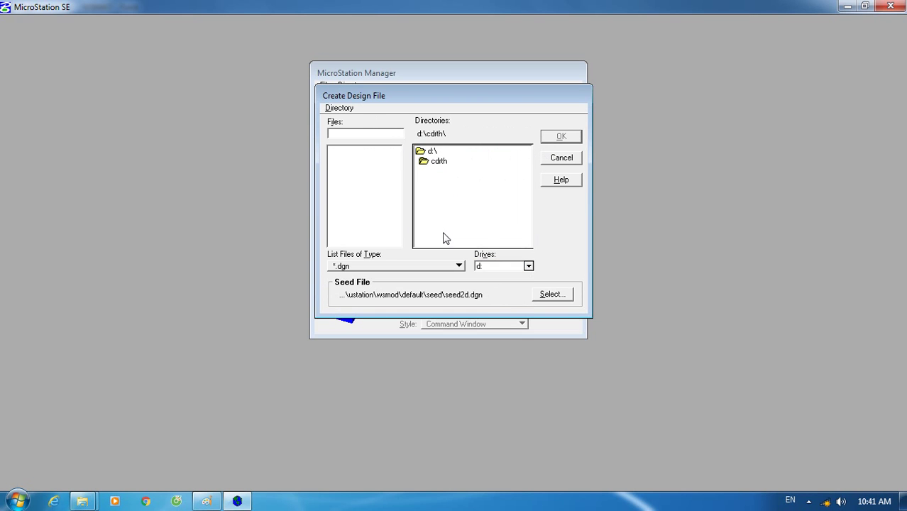
click(366, 135)
text(hung)
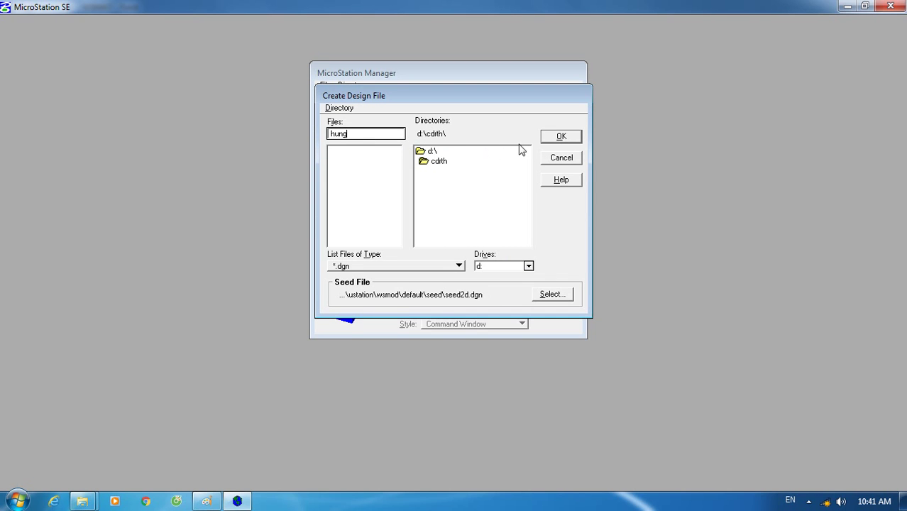
click(556, 137)
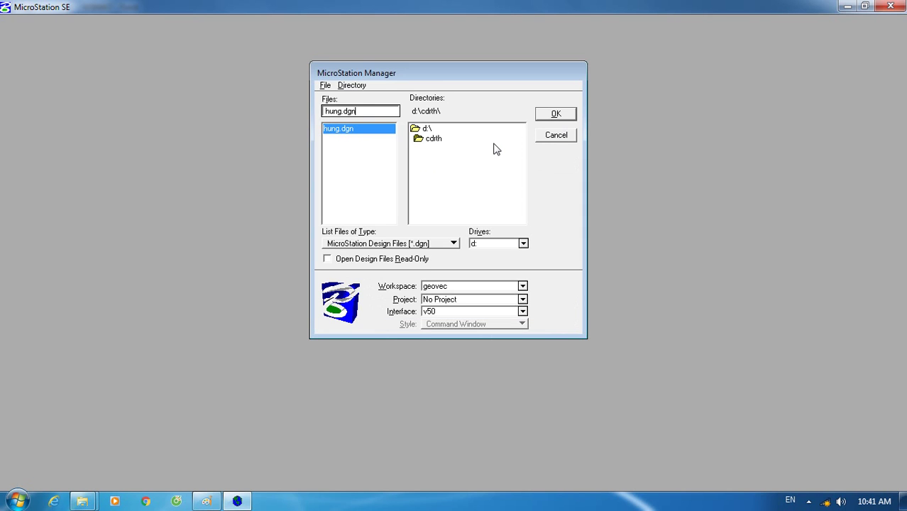
click(557, 115)
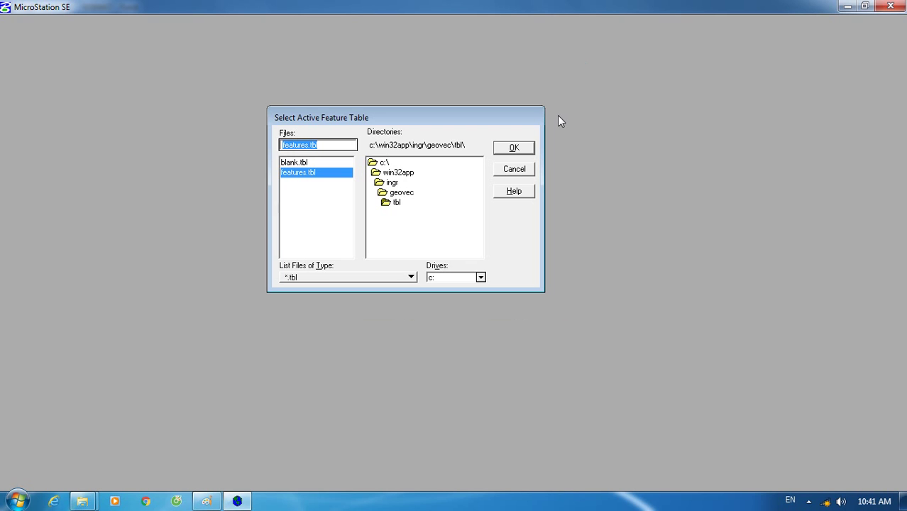
click(516, 148)
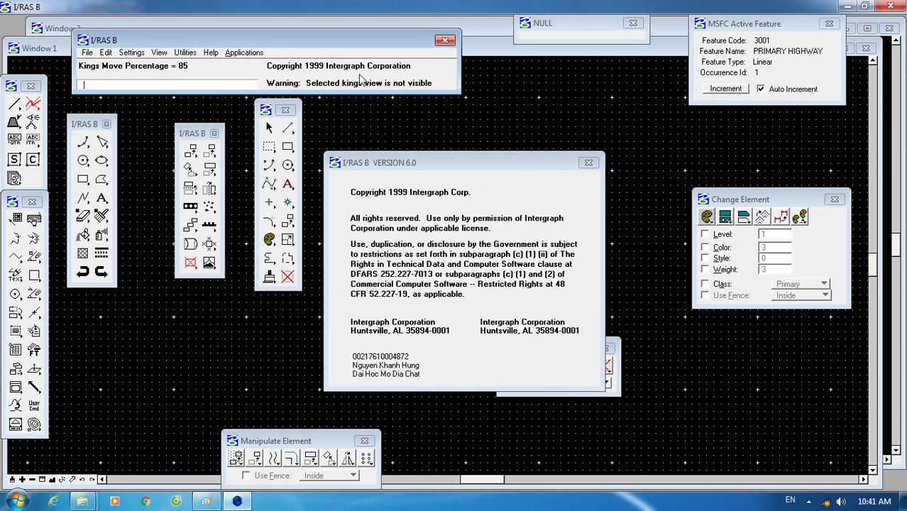
Switch from I/RAS B to the MicroStation application and load the IRASC MDL application.
click(243, 52)
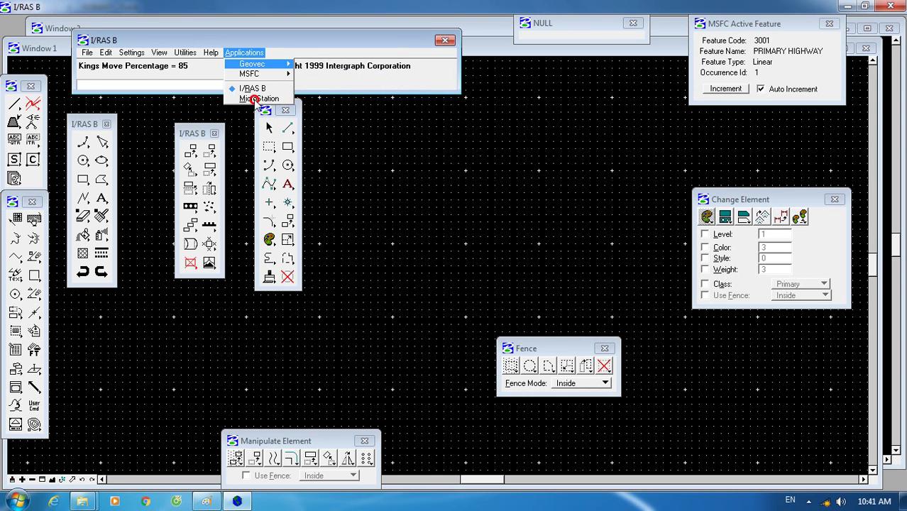
click(257, 98)
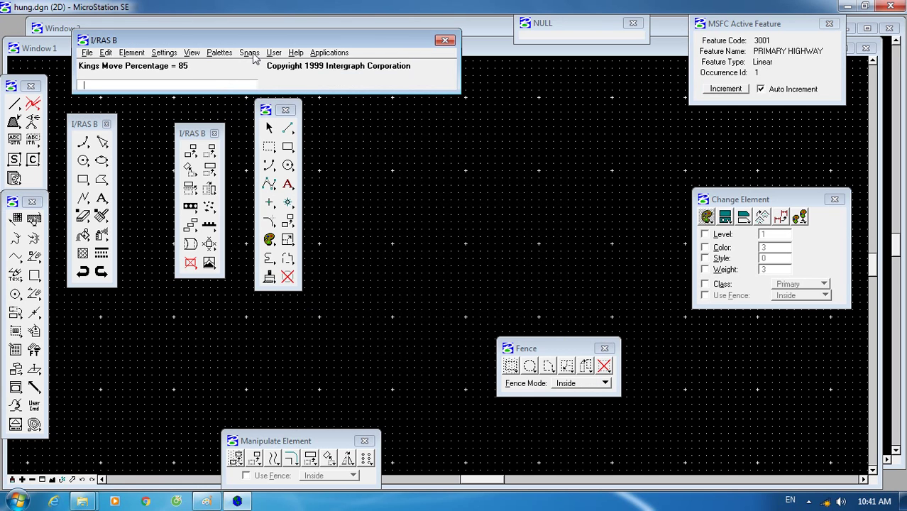
click(249, 53)
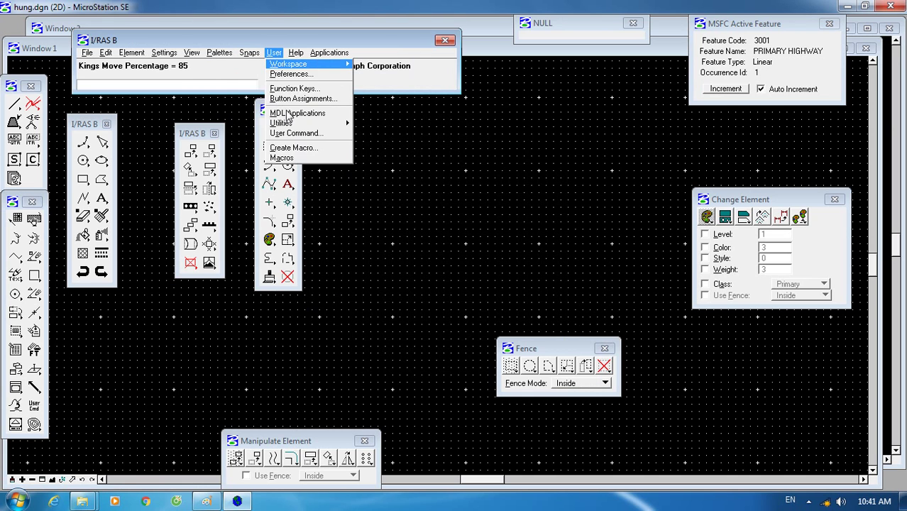
click(287, 117)
click(162, 287)
drag(162, 287, 162, 286)
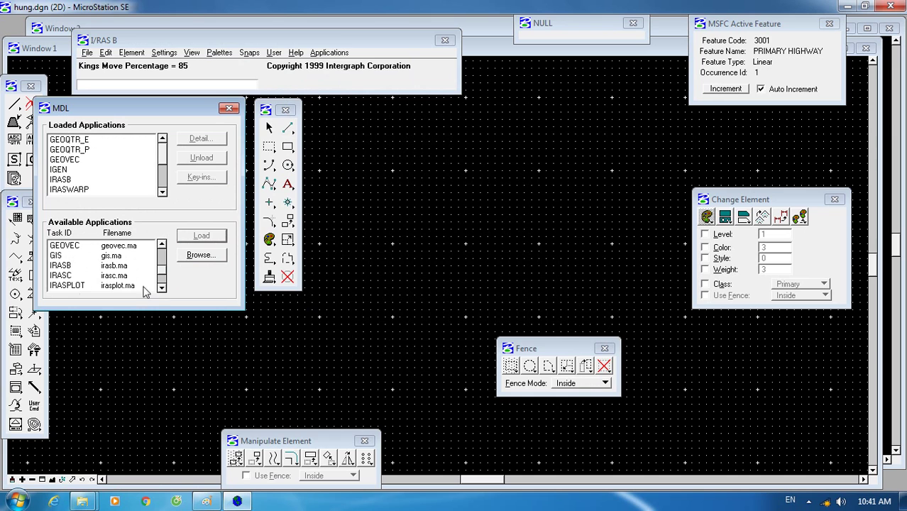
double_click(83, 276)
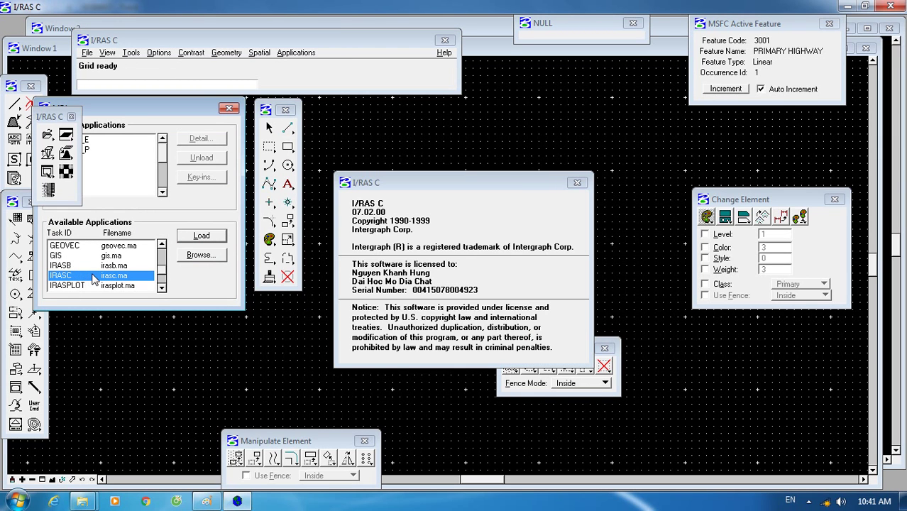
click(199, 239)
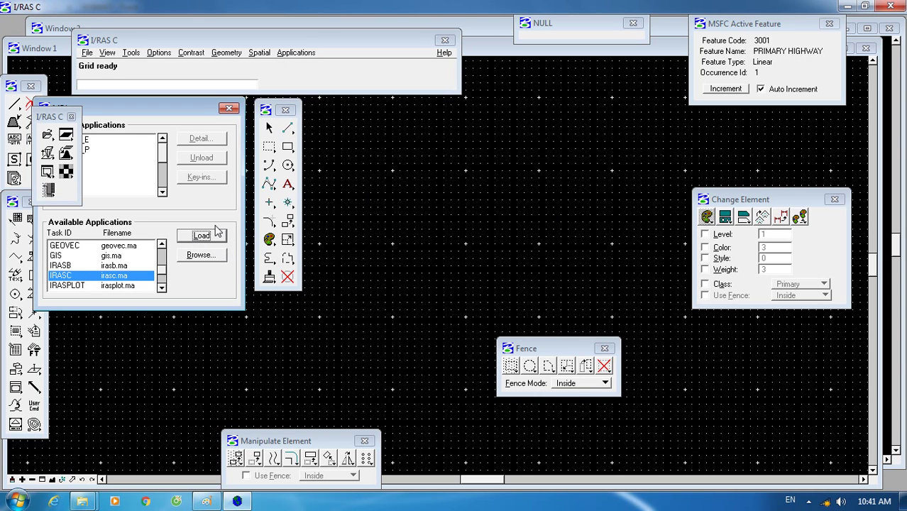
click(229, 110)
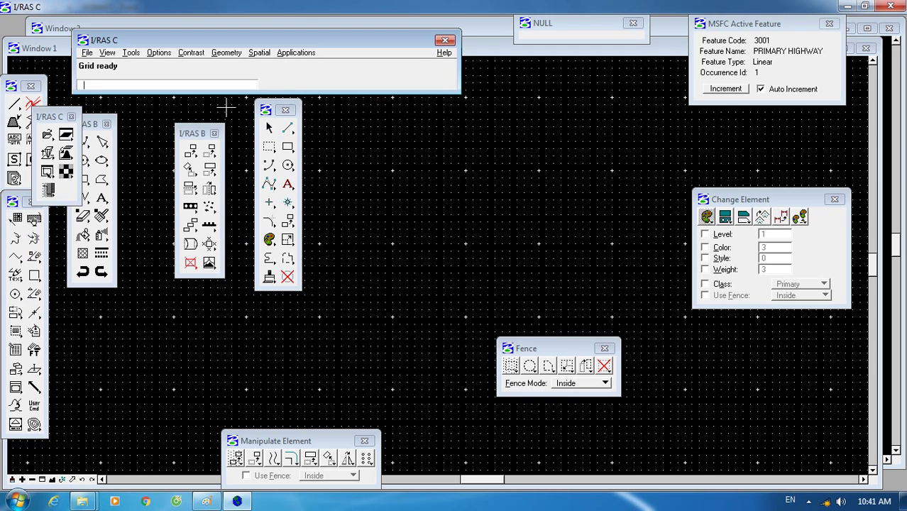
Switch to MGE Coordinate System Operations and open the primary coordinate system definition.
click(297, 53)
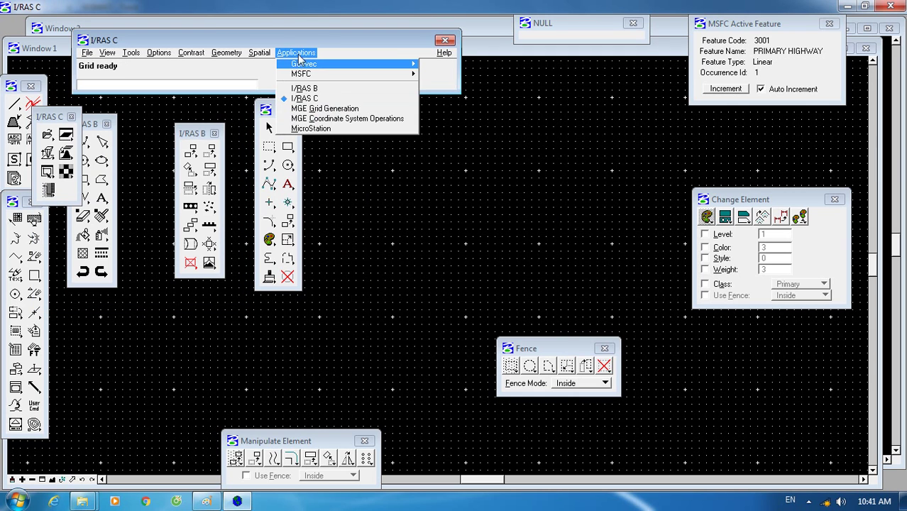
click(334, 118)
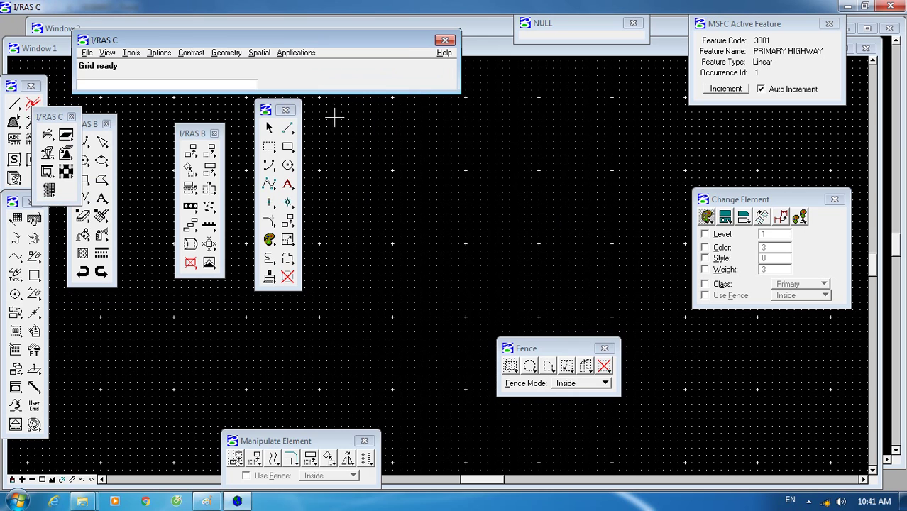
click(87, 53)
mouse_move(139, 65)
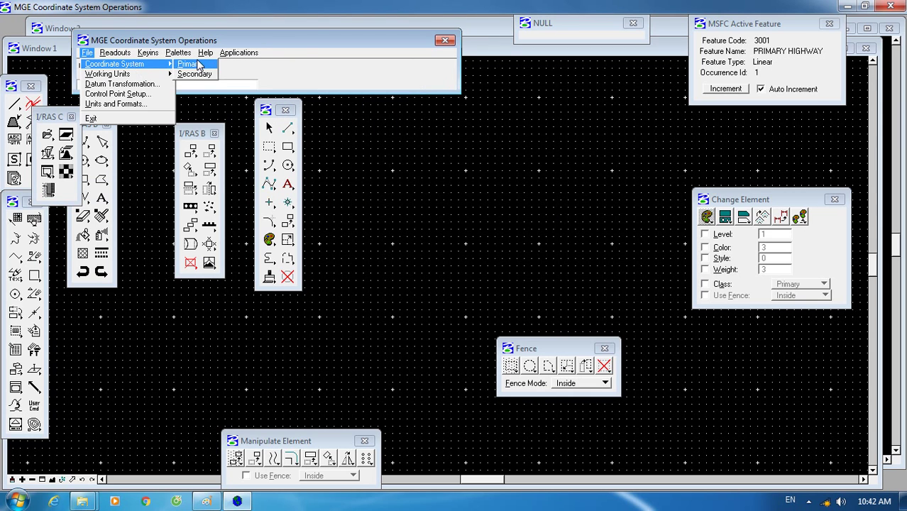
click(196, 63)
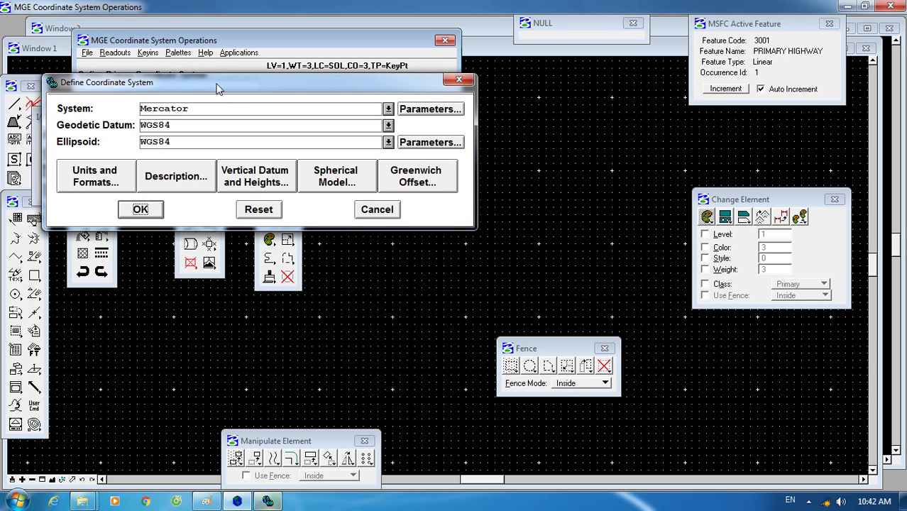
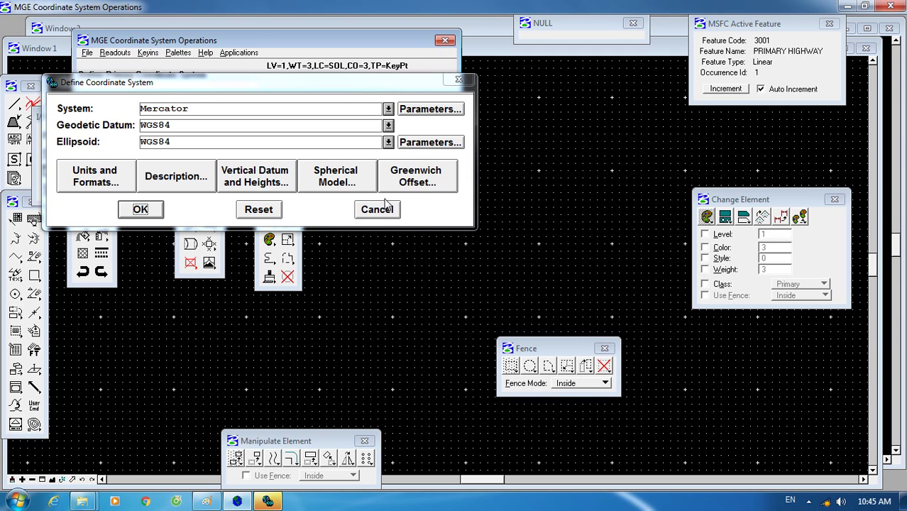
Set the primary coordinate system's projection to Transverse Mercator.
click(388, 109)
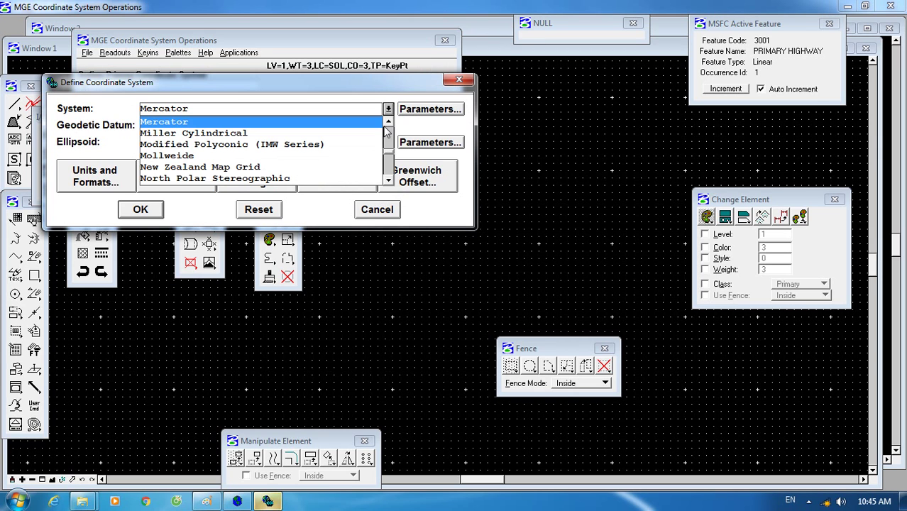
click(389, 181)
click(389, 181)
click(389, 182)
click(389, 181)
double_click(389, 182)
double_click(389, 182)
click(389, 182)
double_click(389, 182)
click(389, 181)
double_click(388, 182)
click(388, 182)
double_click(388, 181)
double_click(388, 182)
click(389, 181)
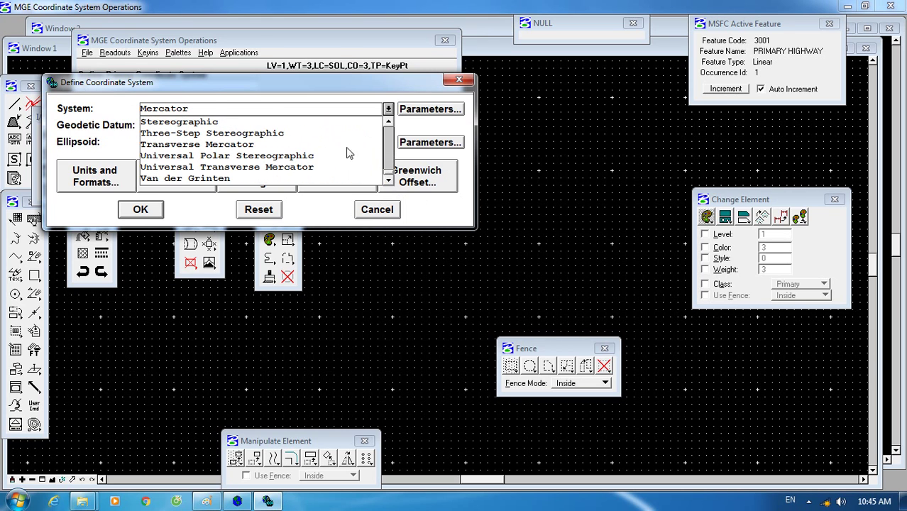
click(235, 145)
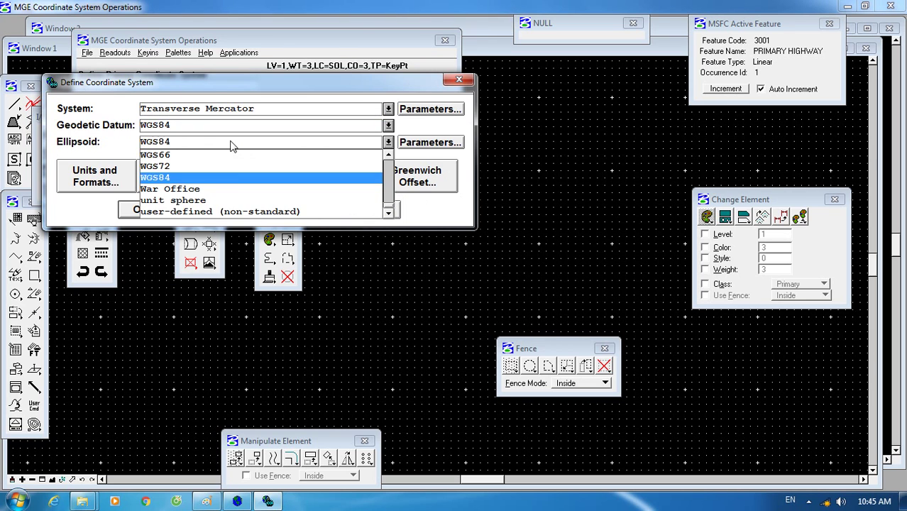
click(219, 128)
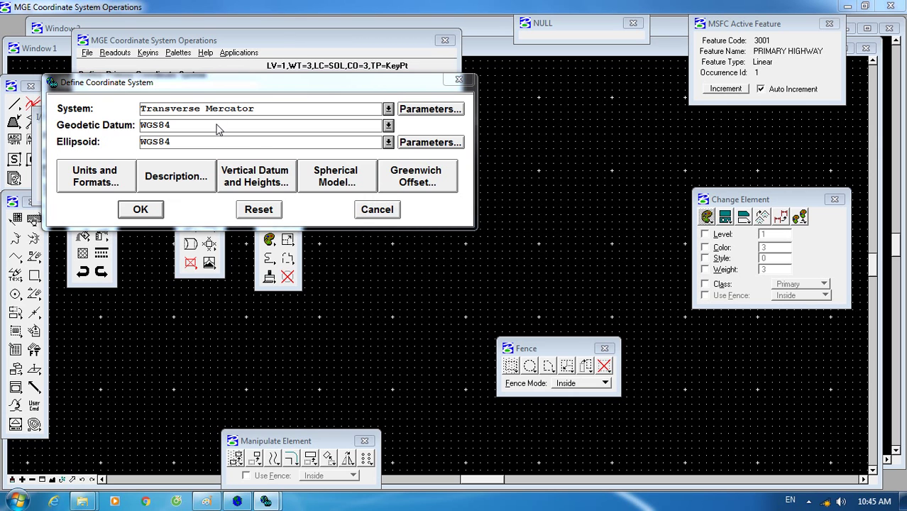
click(534, 220)
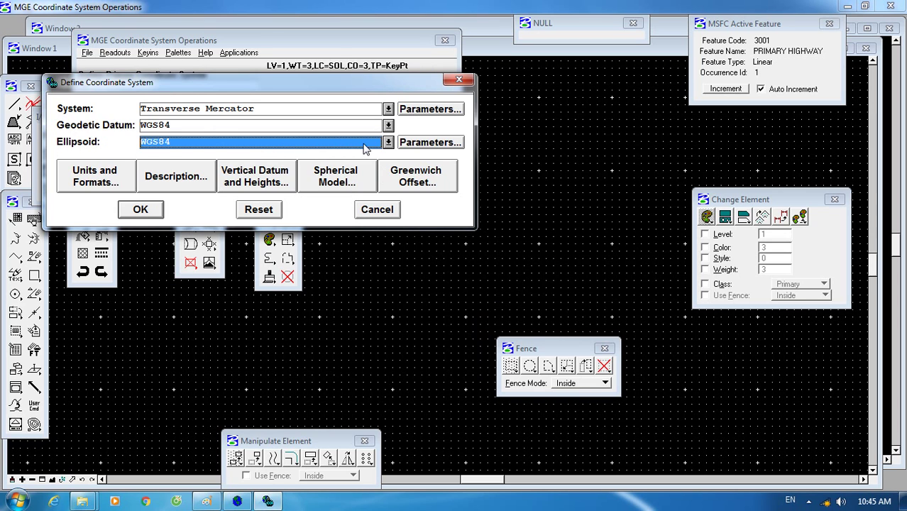
Set the geodetic datum of the primary coordinate system to Pulkovo 1942.
click(388, 125)
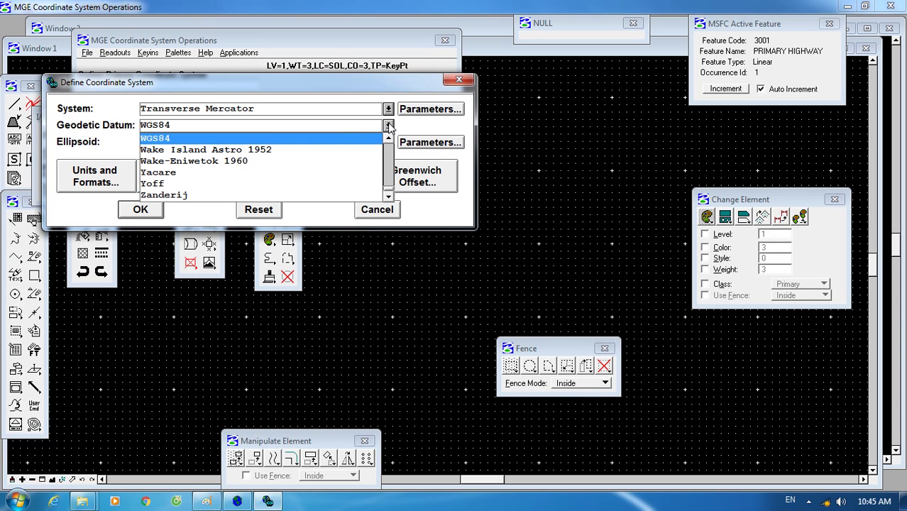
scroll(394, 186, up, 2)
click(390, 173)
click(389, 173)
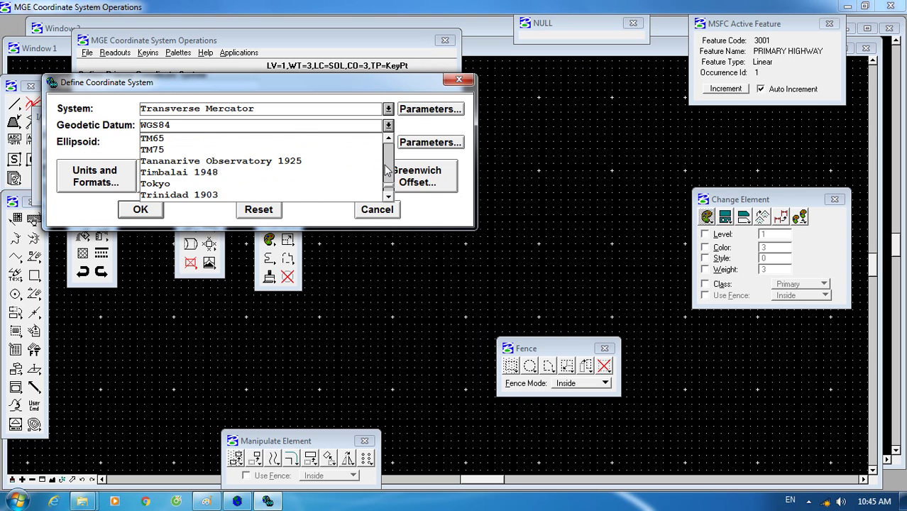
click(388, 183)
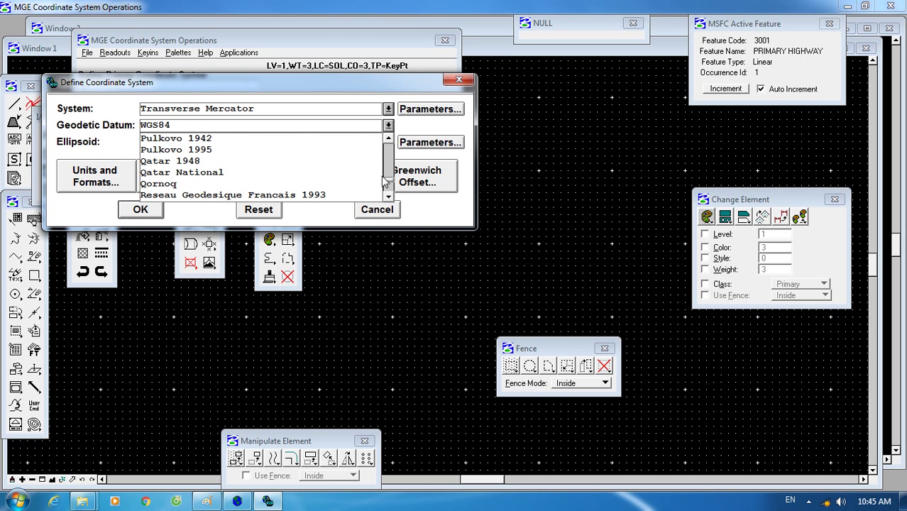
click(196, 139)
click(201, 142)
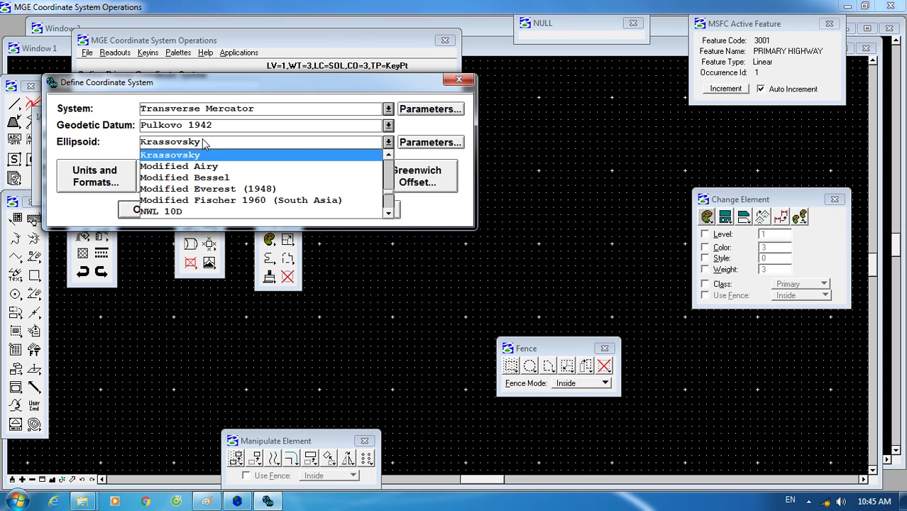
click(338, 155)
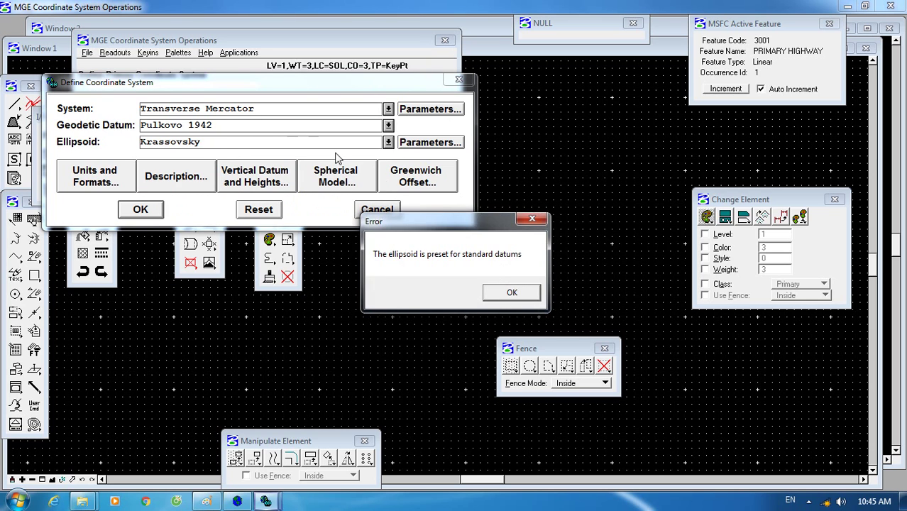
click(543, 211)
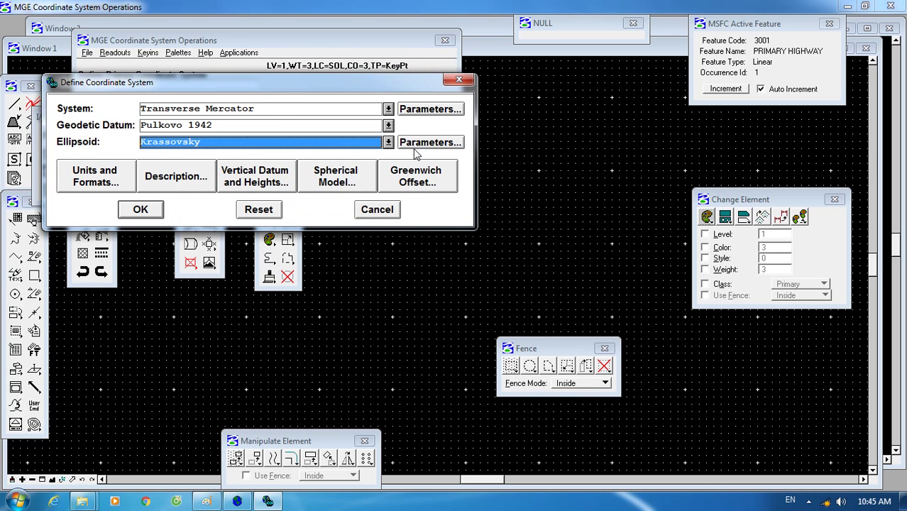
Set the Transverse Mercator false easting to 500000 m, accept the parameters and cancel the coordinate system definition.
click(424, 113)
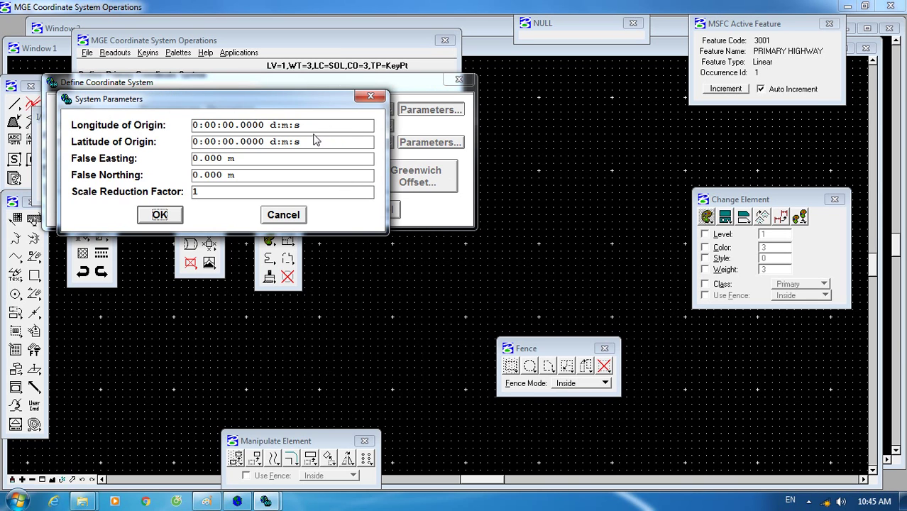
click(234, 157)
drag(245, 156, 178, 156)
click(200, 157)
key(Home)
text(500)
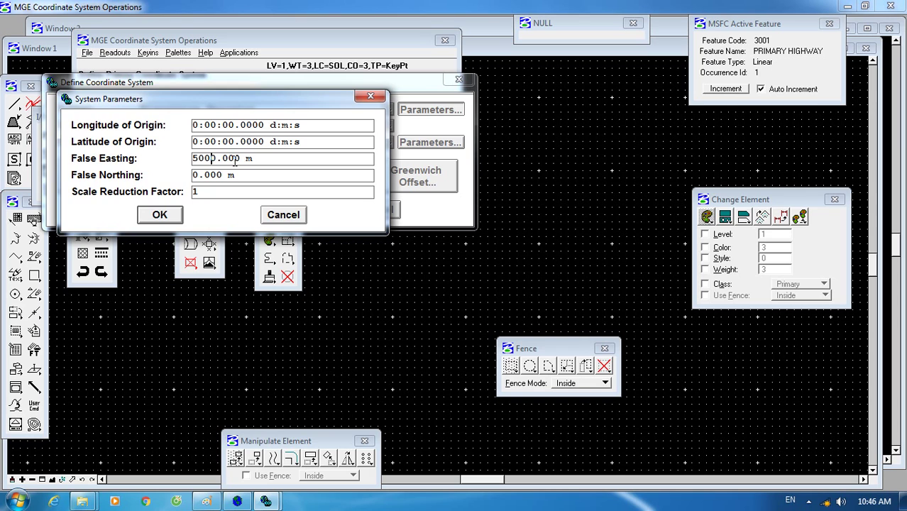
text(00)
click(243, 187)
click(160, 215)
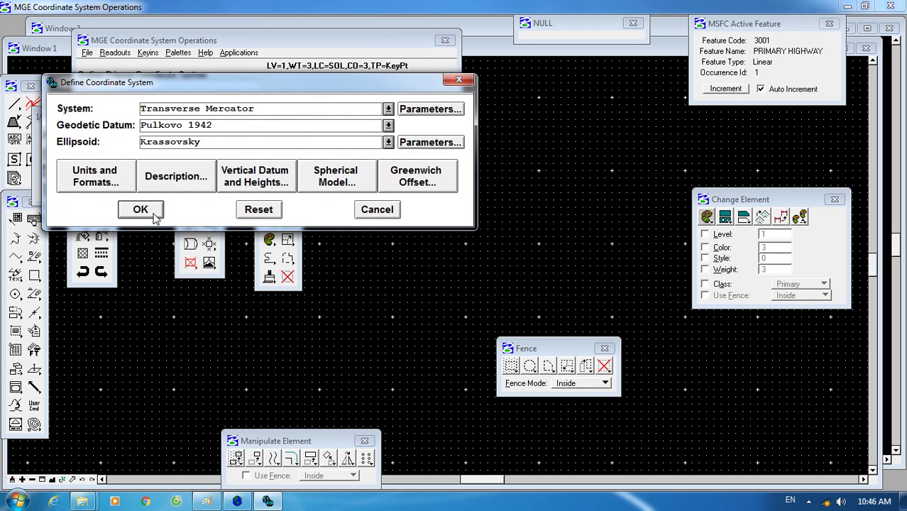
click(378, 212)
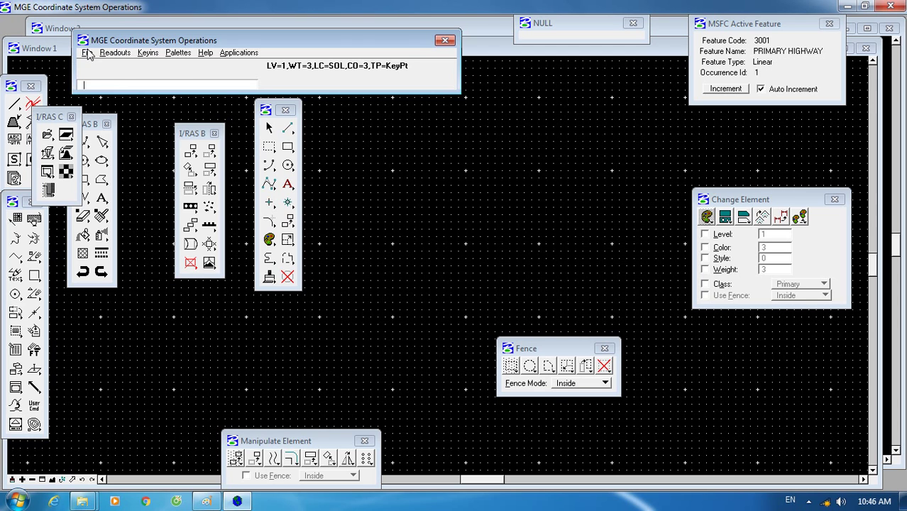
click(86, 54)
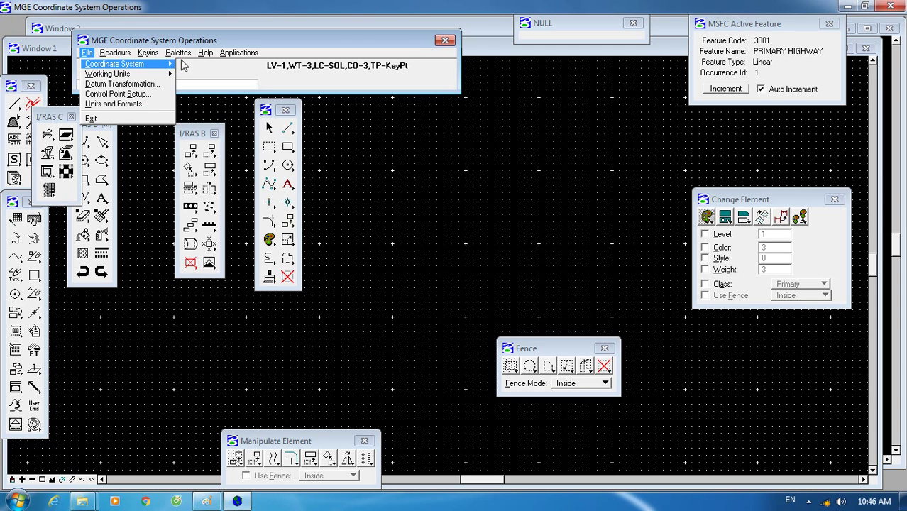
click(237, 54)
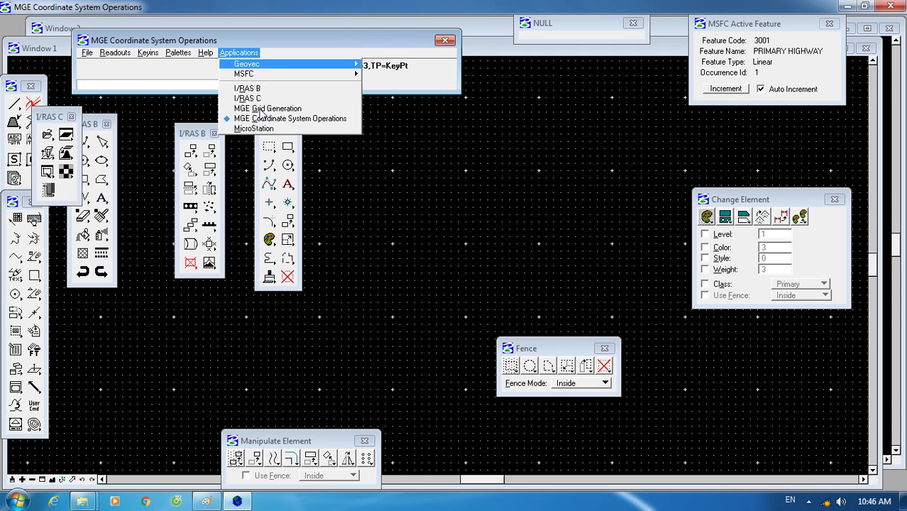
click(88, 54)
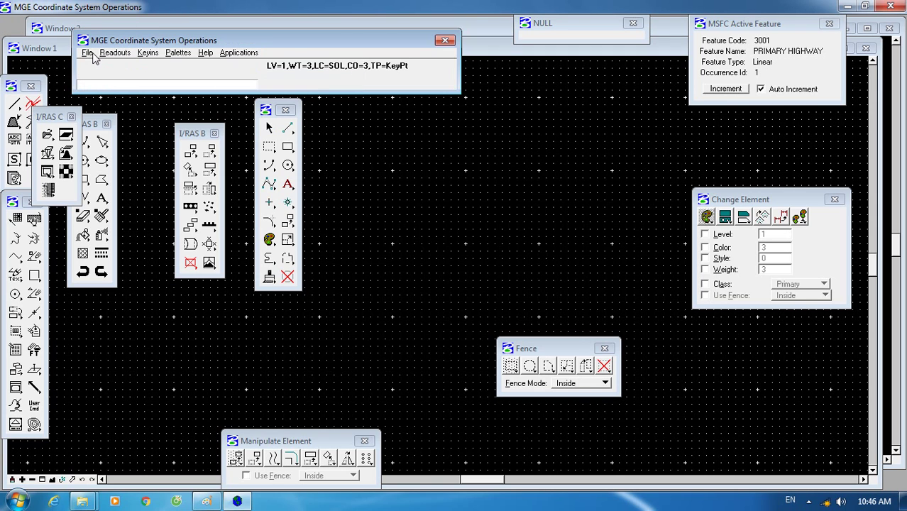
click(88, 54)
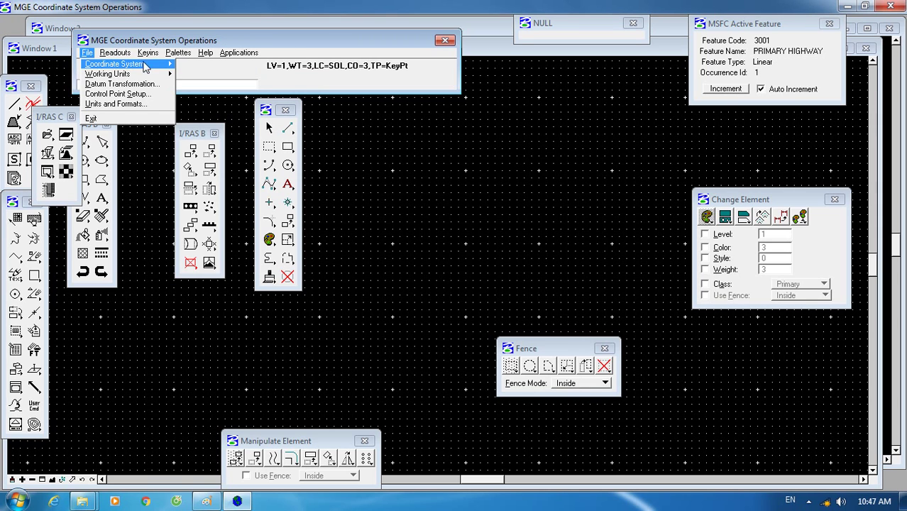
Switch from MGE Coordinate System Operations to MicroStation and start opening an existing design file.
click(242, 53)
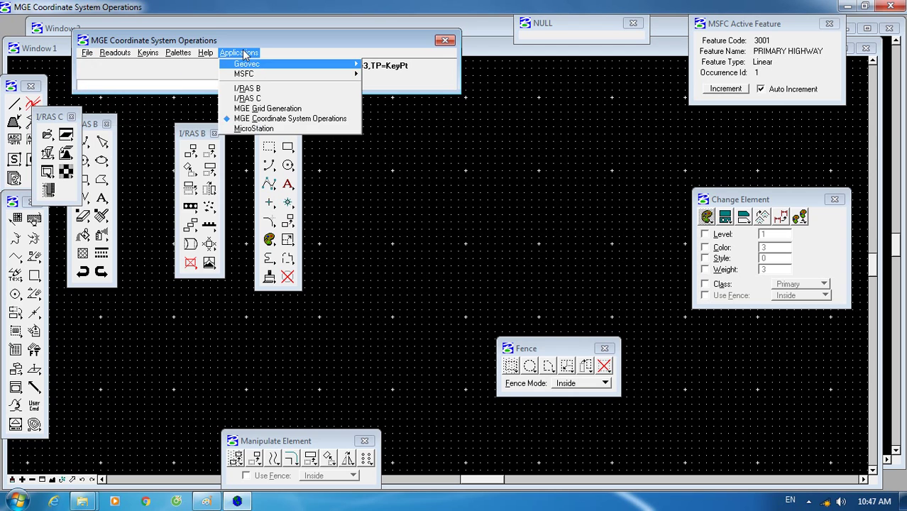
click(254, 128)
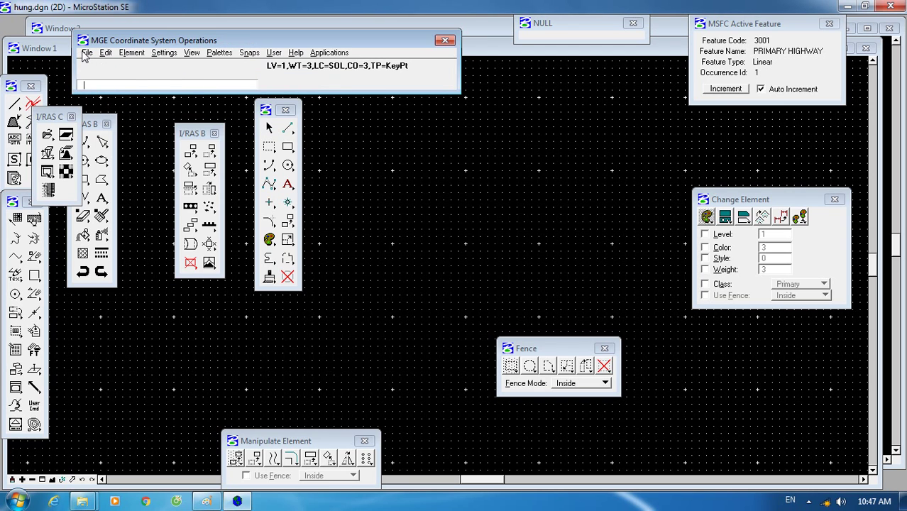
click(85, 53)
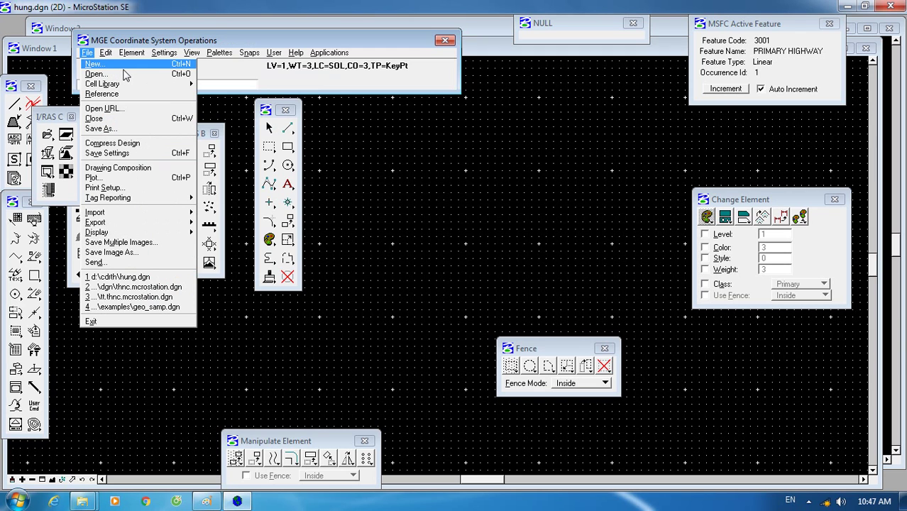
click(119, 75)
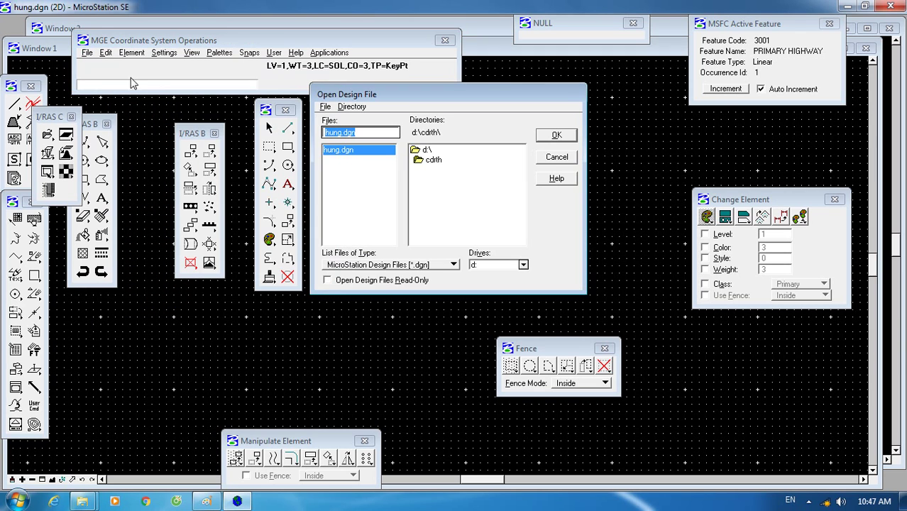
Browse to the buoi1.2 directory on drive d: for the design file to open.
click(523, 264)
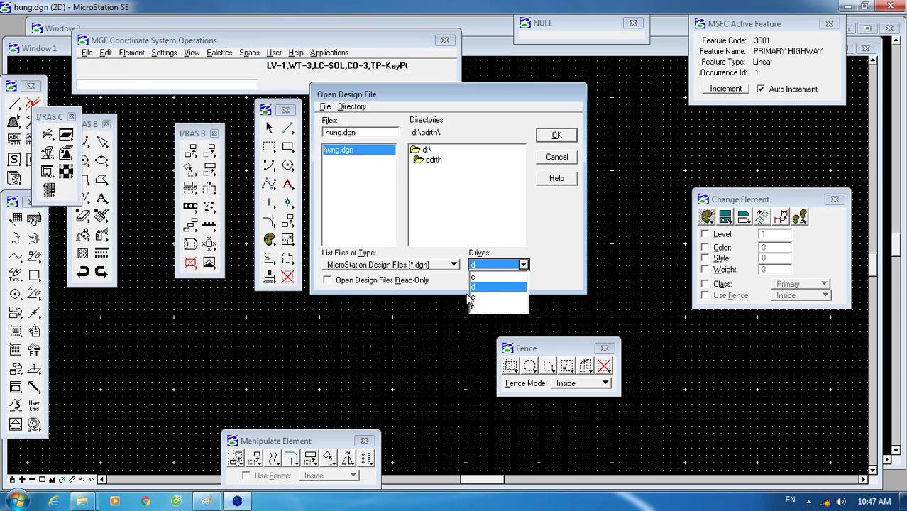
click(474, 291)
double_click(427, 149)
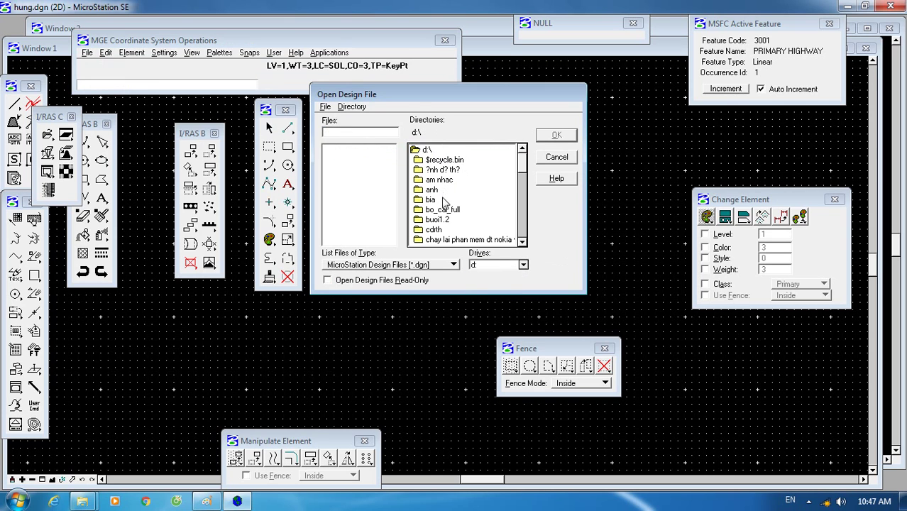
click(440, 220)
double_click(440, 221)
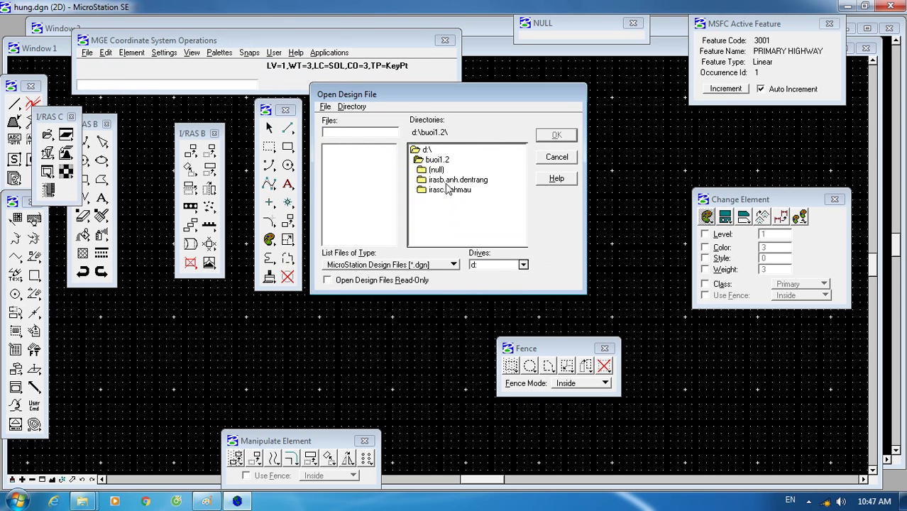
double_click(443, 181)
double_click(438, 179)
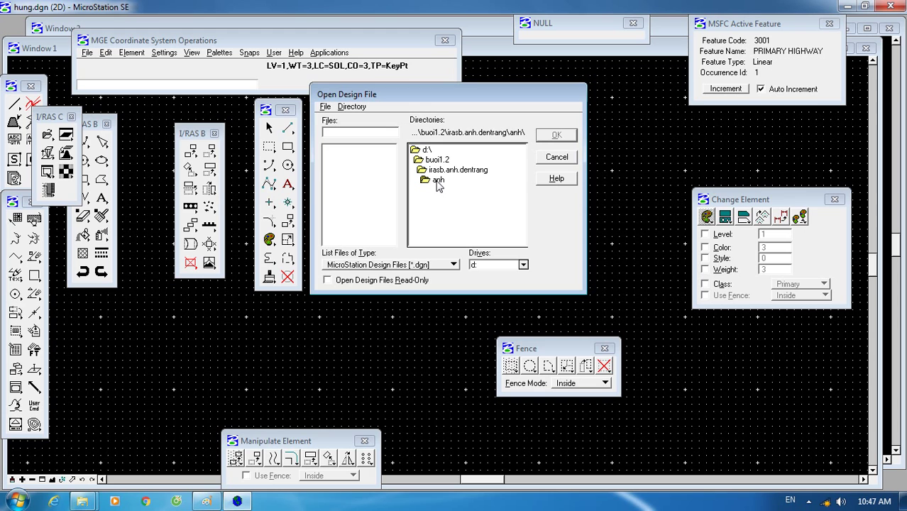
click(440, 182)
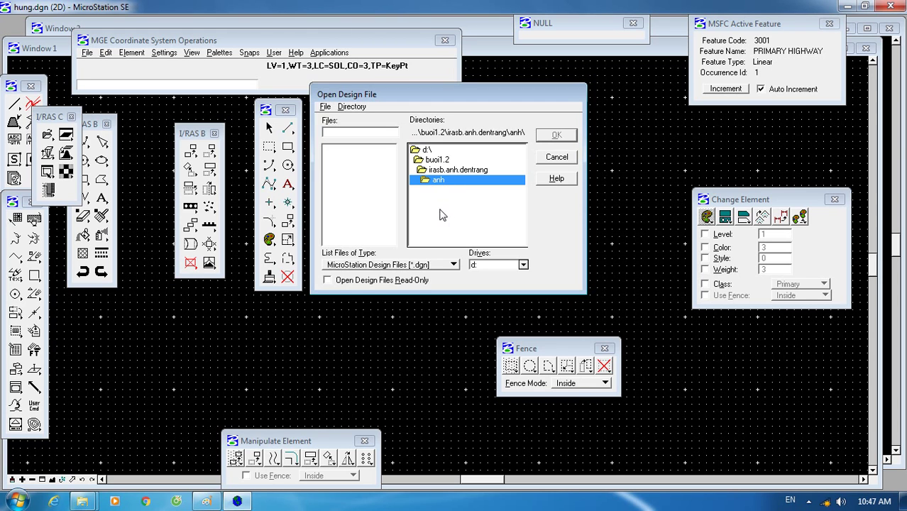
double_click(438, 161)
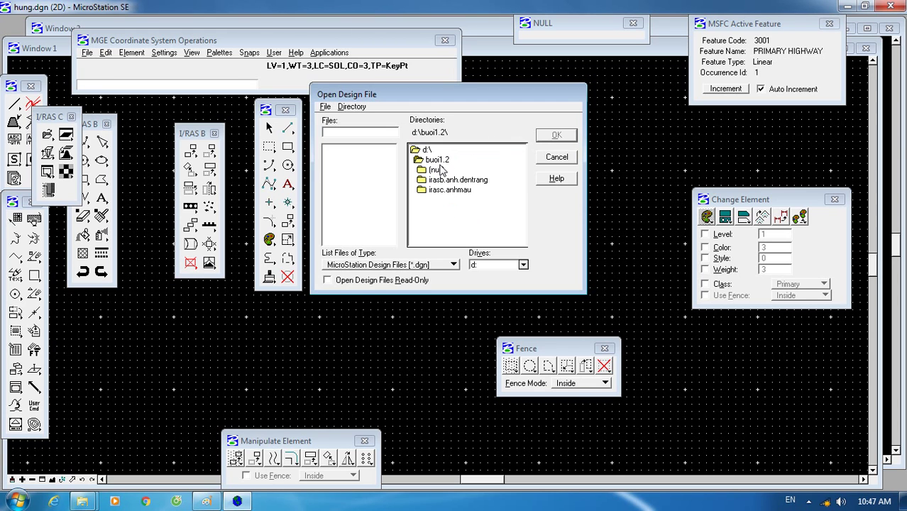
Open the design file thnc.mcrostation.dgn from the irasb.anh.dentrang\dgn directory.
double_click(446, 180)
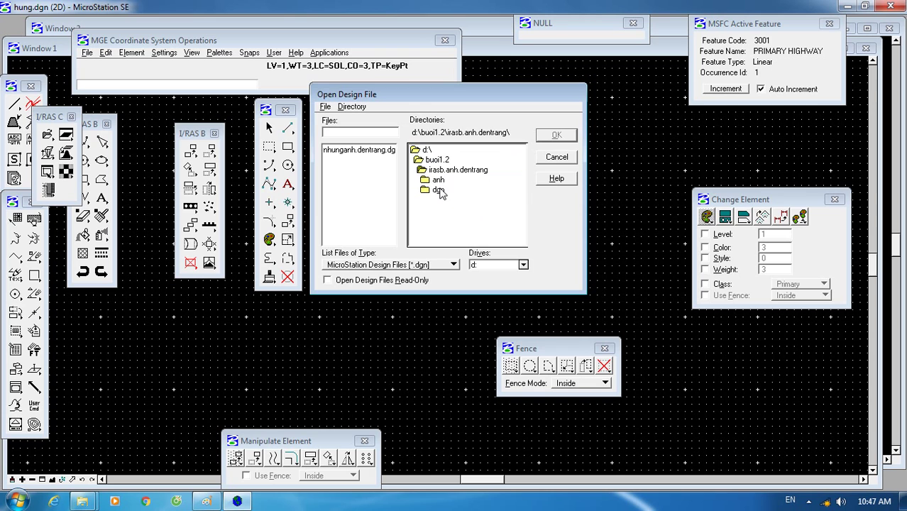
double_click(441, 190)
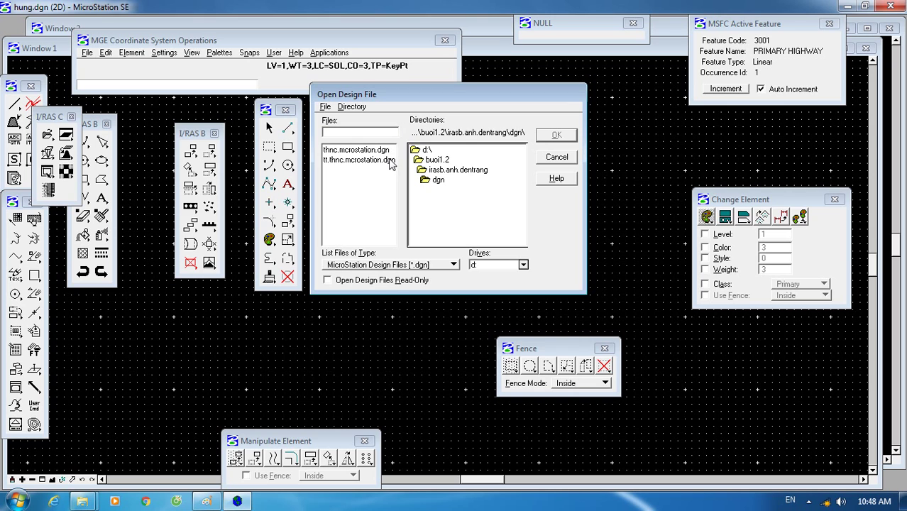
double_click(362, 150)
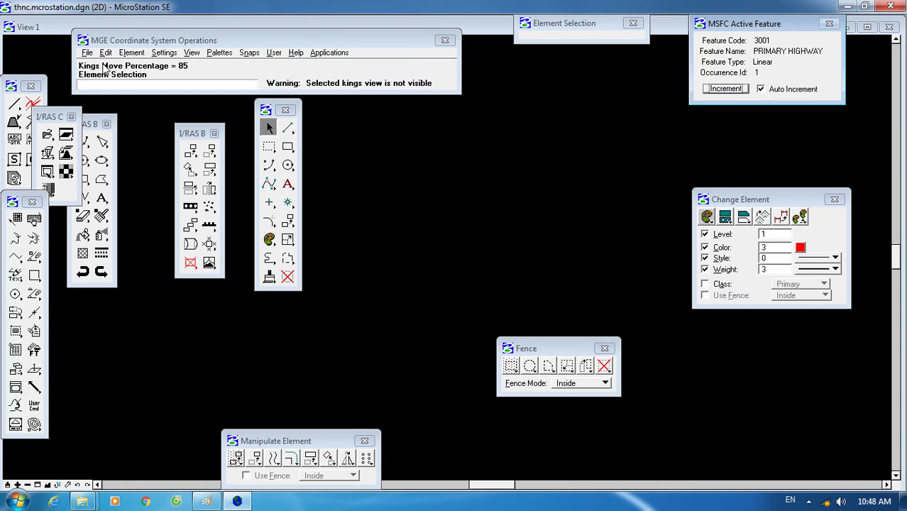
Make MGE Coordinate System Operations the active application for the opened design file.
click(88, 55)
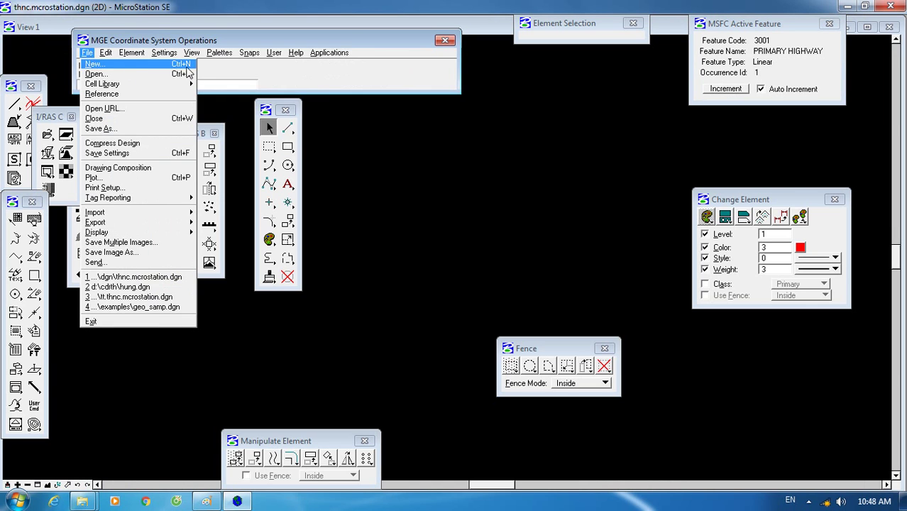
mouse_move(328, 57)
click(341, 117)
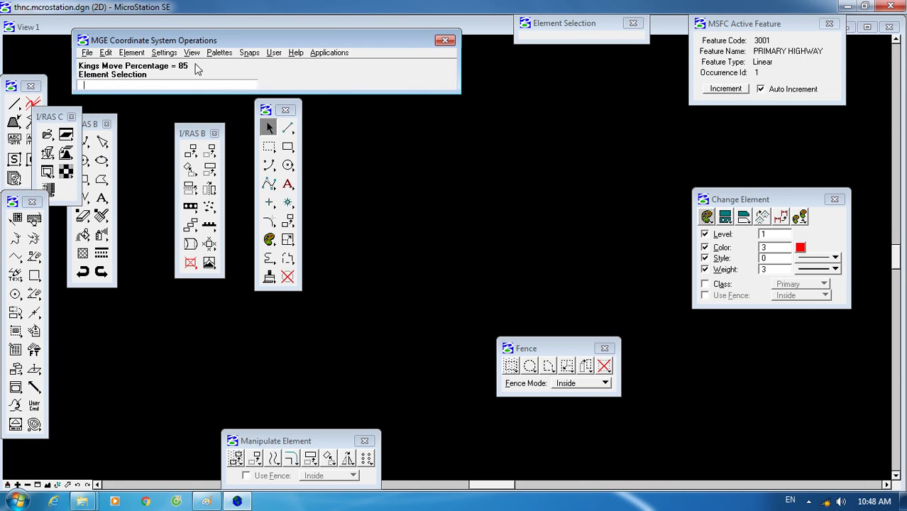
click(88, 53)
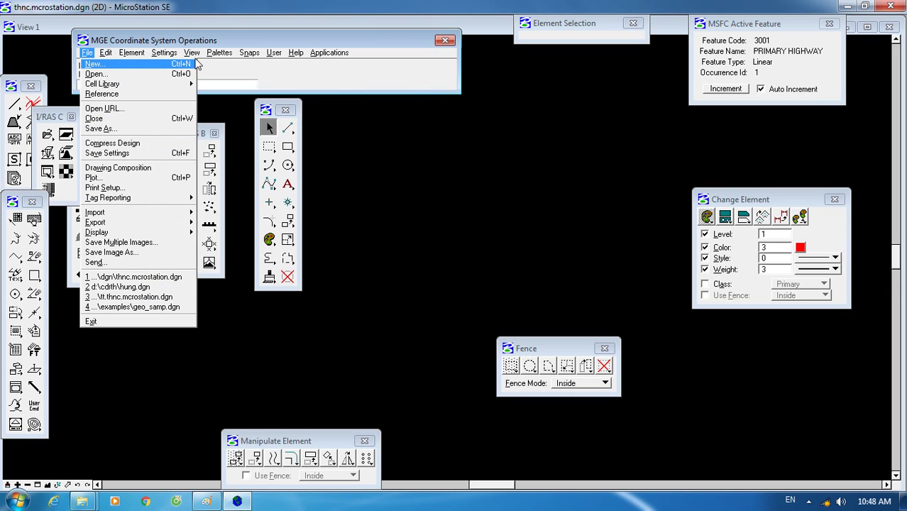
click(318, 57)
click(346, 118)
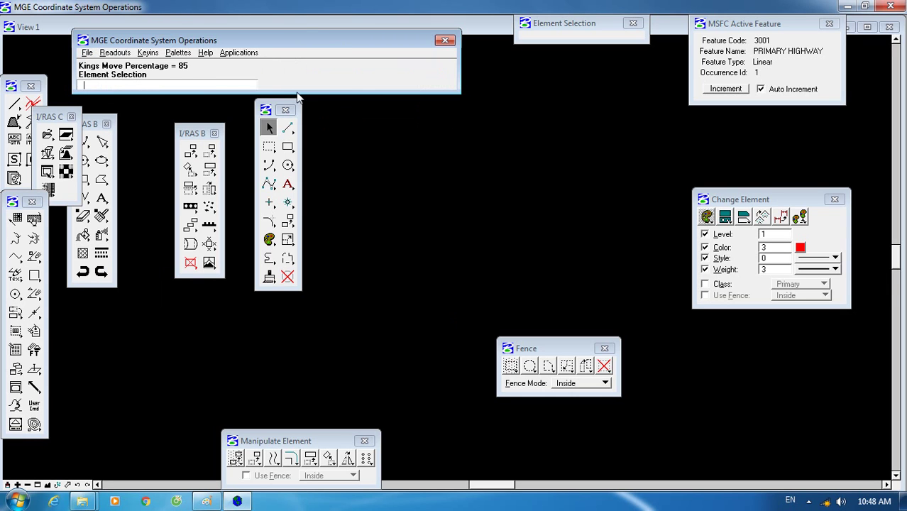
Open the primary coordinate system definition, review its Transverse Mercator parameters and accept the definition.
click(88, 53)
mouse_move(154, 67)
click(188, 65)
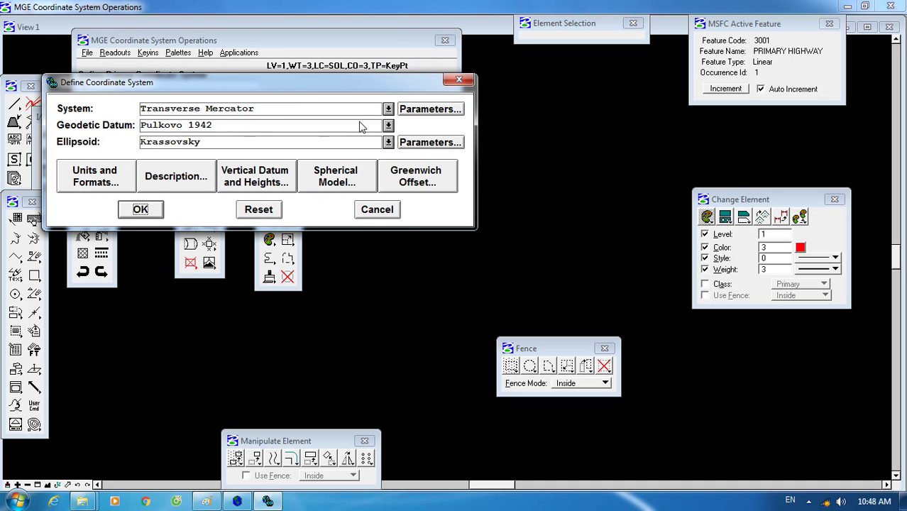
click(416, 114)
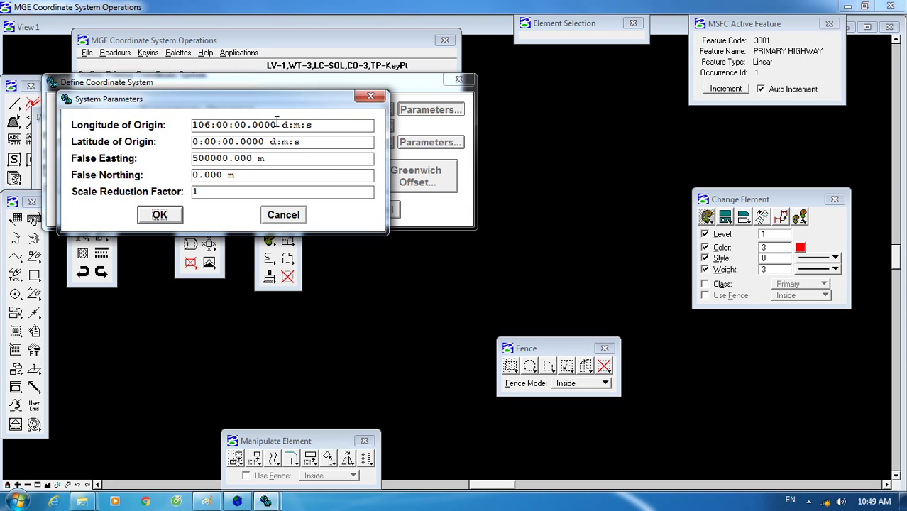
click(173, 215)
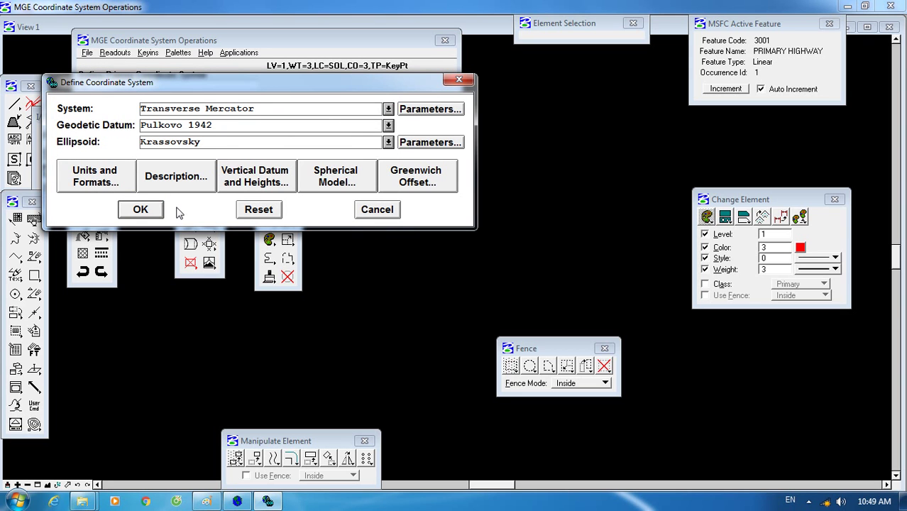
click(144, 208)
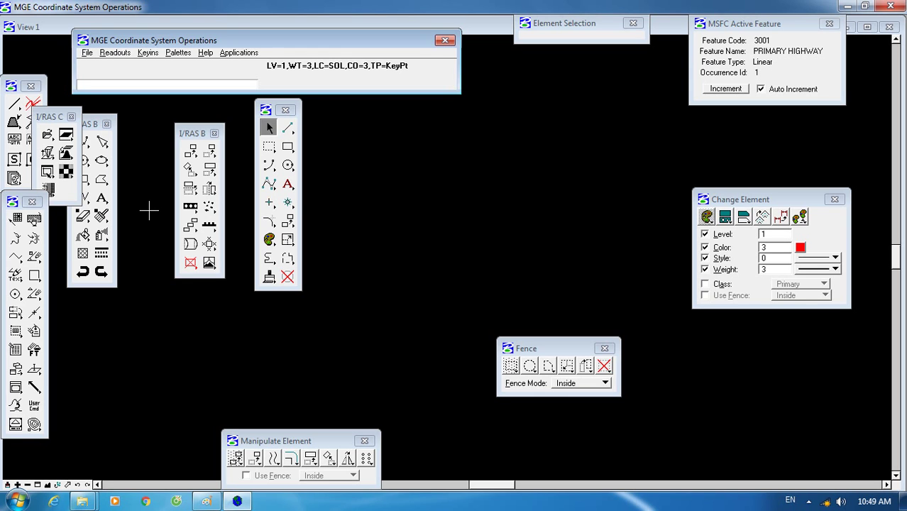
click(248, 55)
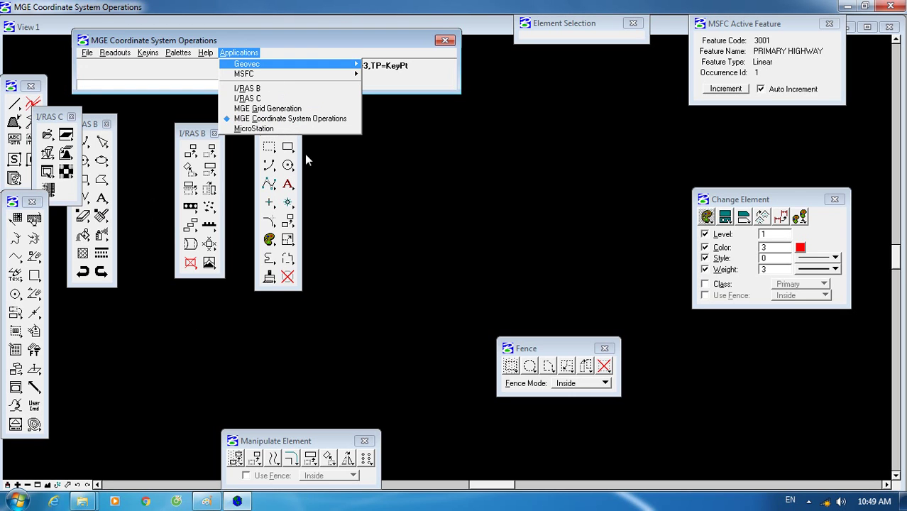
click(88, 53)
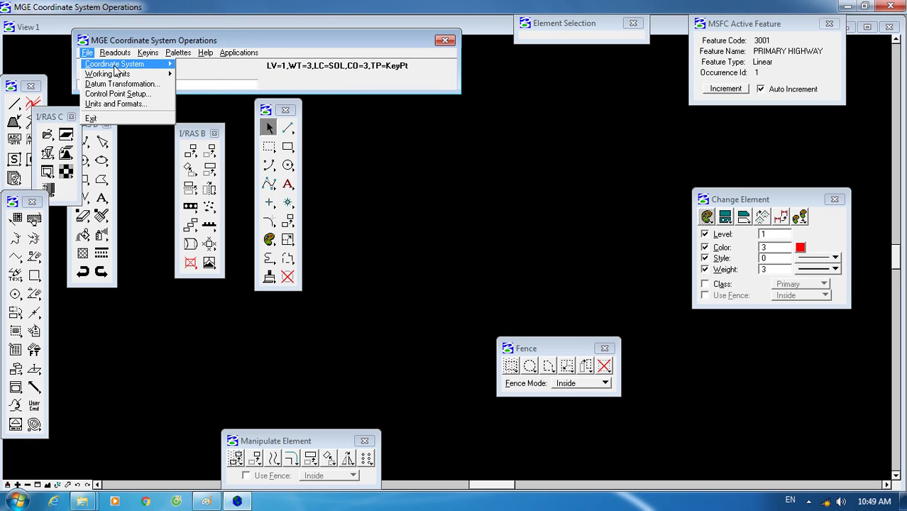
mouse_move(165, 65)
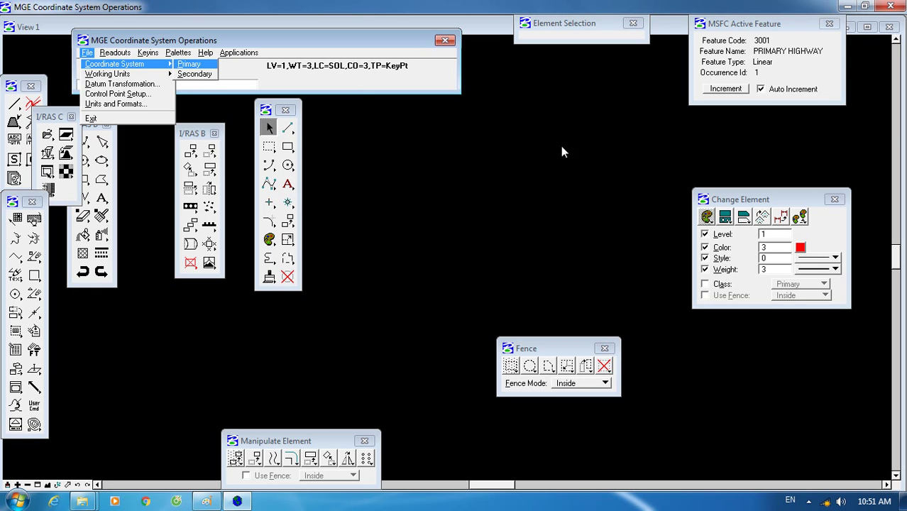
Switch to Windows Explorer and browse to the folder C:\WIN32APP\ustation\wsmod\default\seed.
click(82, 501)
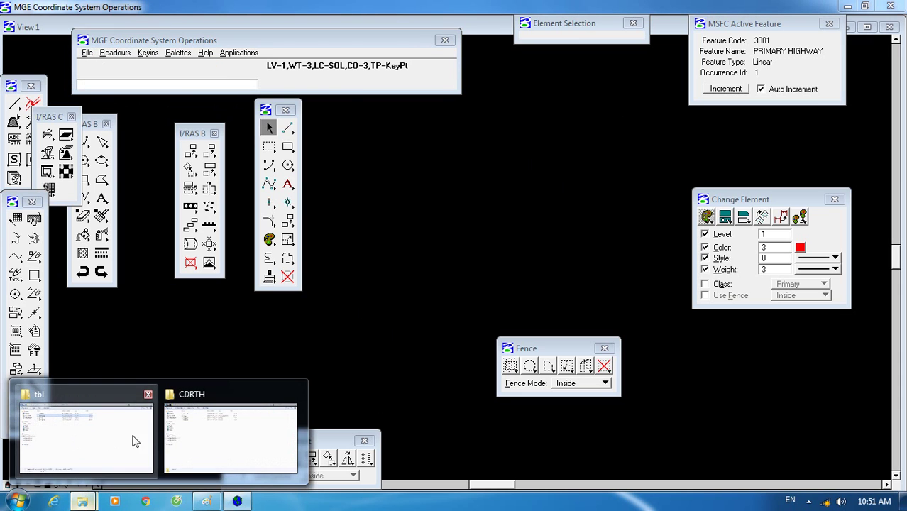
click(156, 436)
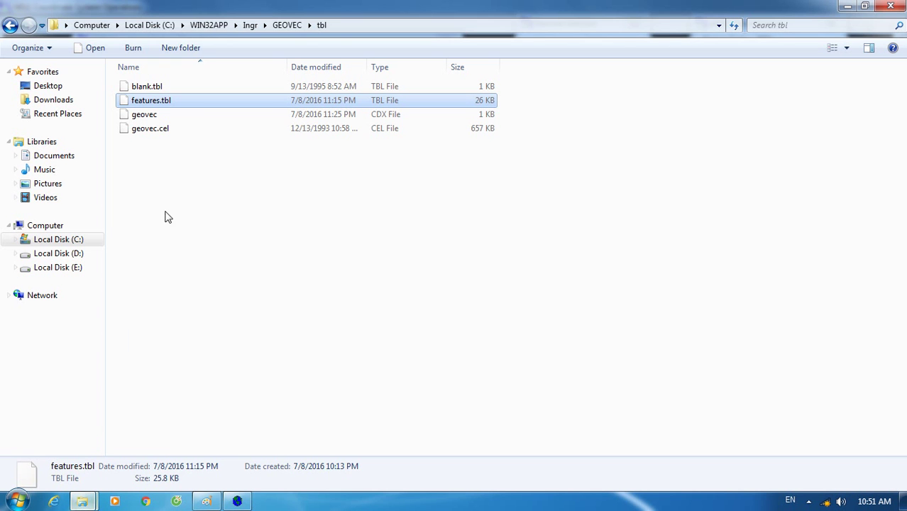
click(199, 27)
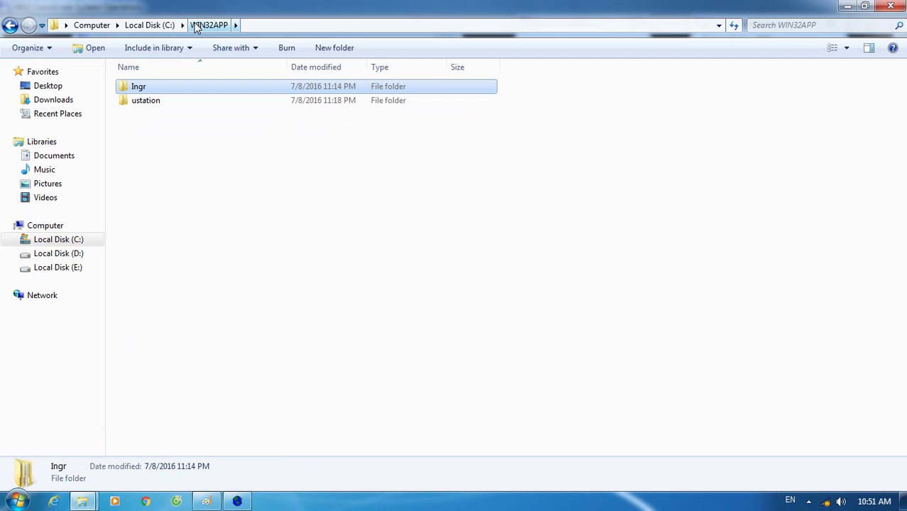
double_click(146, 102)
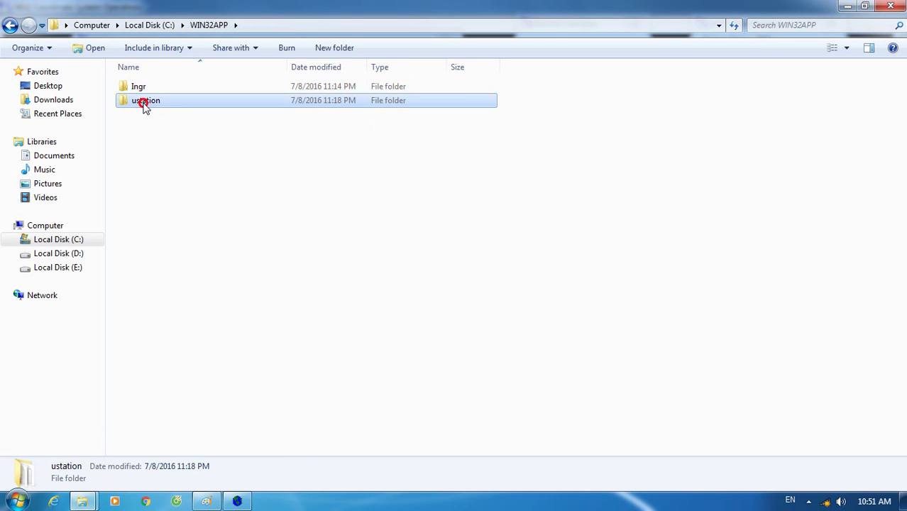
double_click(145, 380)
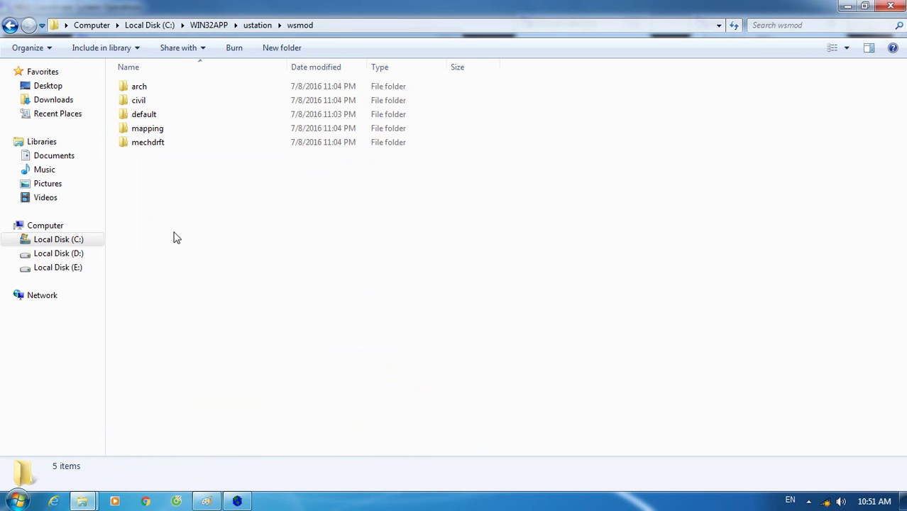
double_click(163, 130)
click(302, 26)
double_click(177, 113)
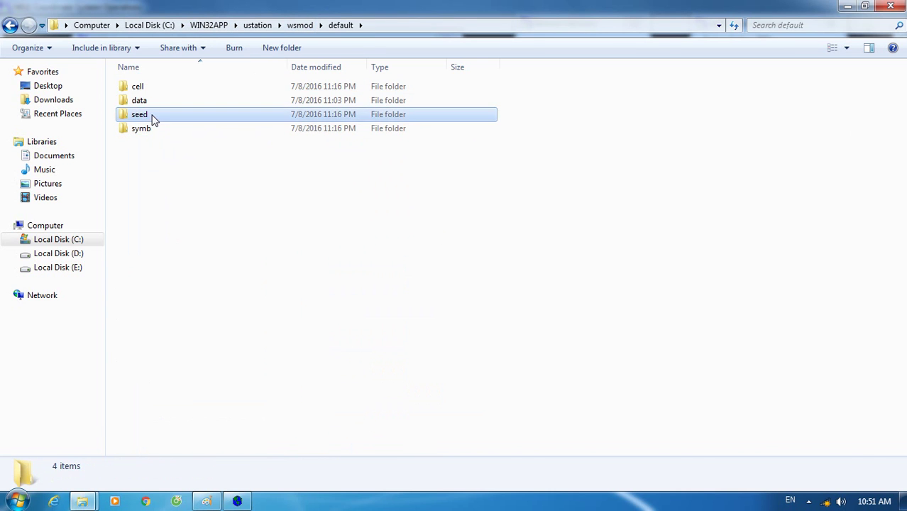
double_click(152, 116)
Copy the seed2d MicroStation design file from the seed folder into D:\CDRTH.
scroll(157, 284, down, 6)
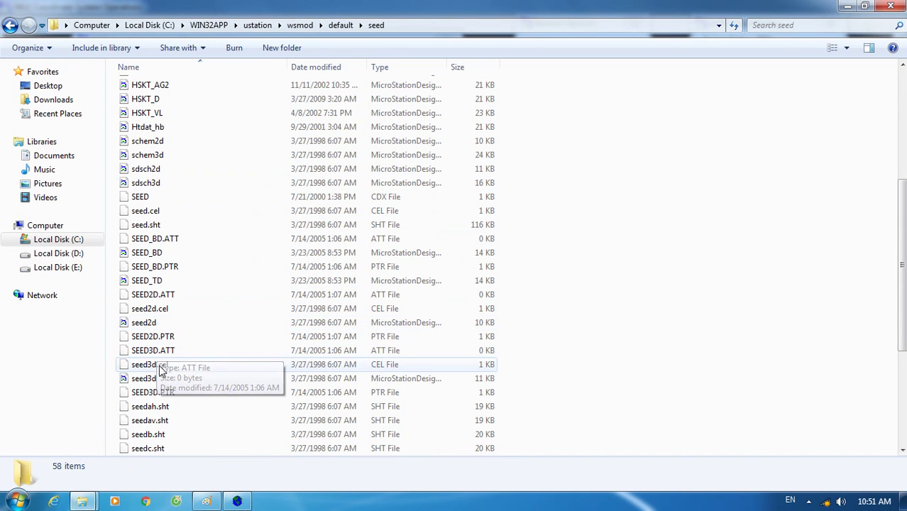
click(156, 325)
right_click(165, 323)
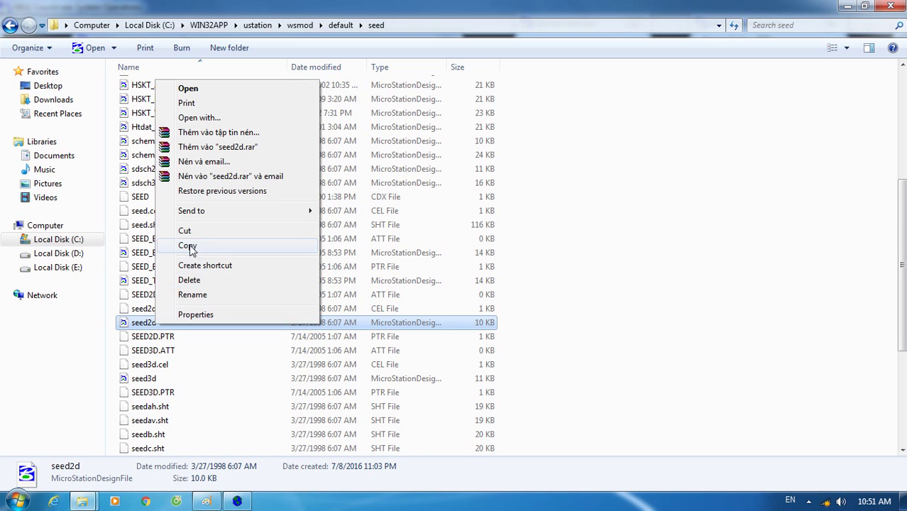
click(186, 243)
click(94, 255)
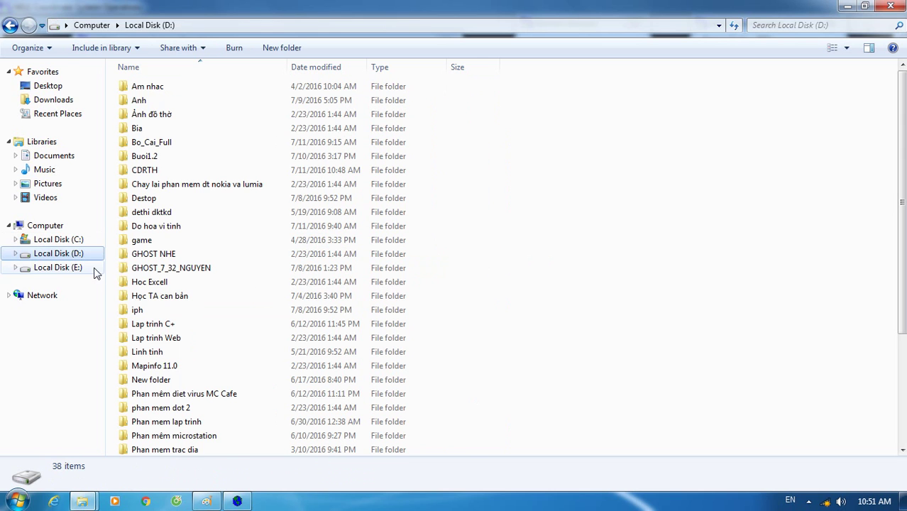
double_click(146, 170)
right_click(271, 184)
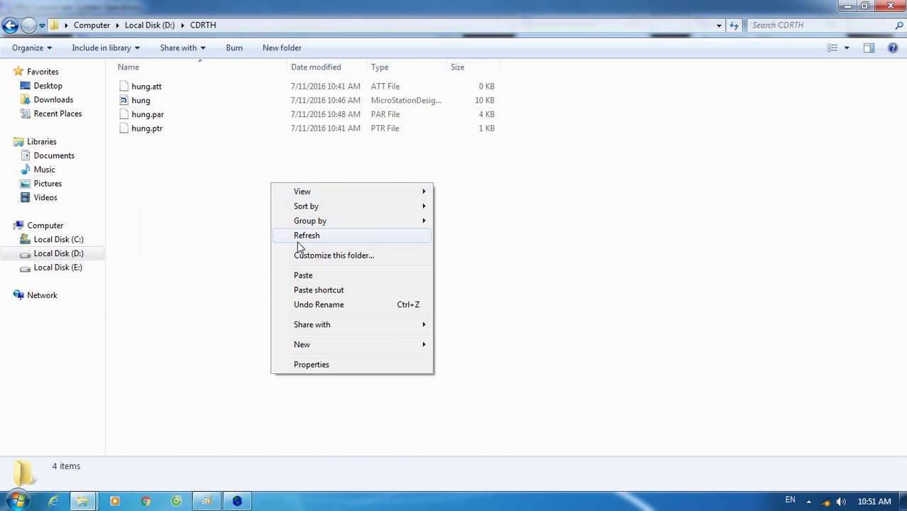
click(304, 277)
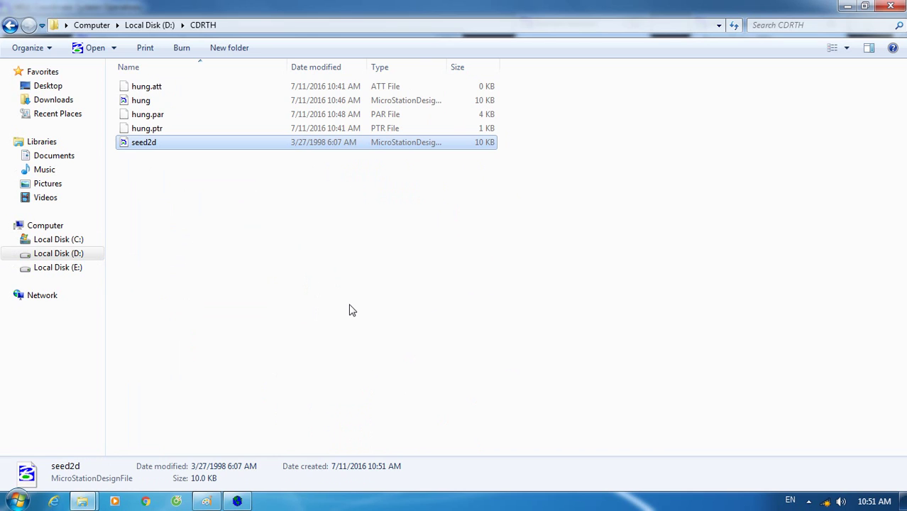
Rename the copied seed2d design file in D:\CDRTH as seedhung and refresh the folder.
key(F2)
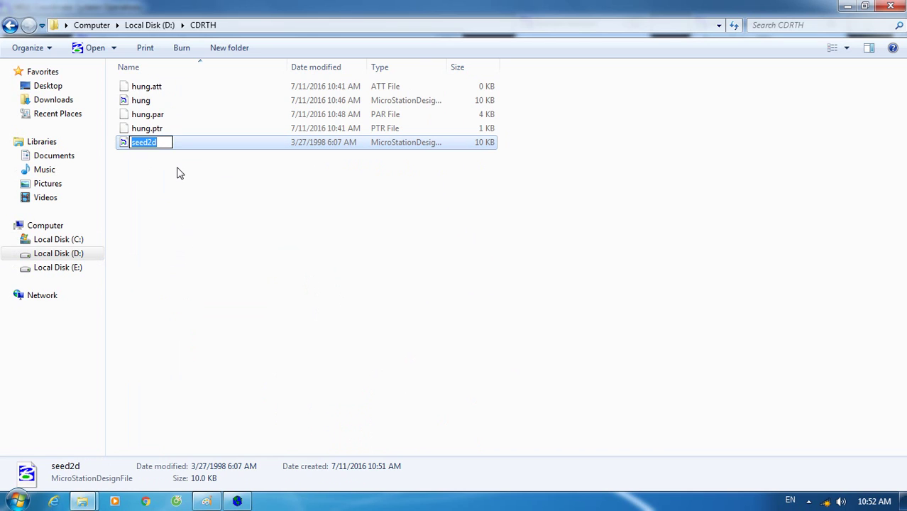
text(s)
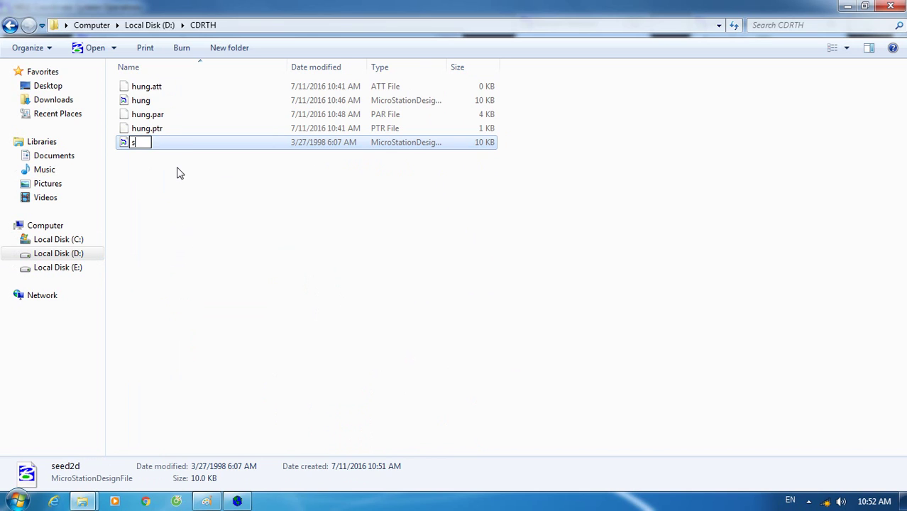
text(eeehung)
click(171, 176)
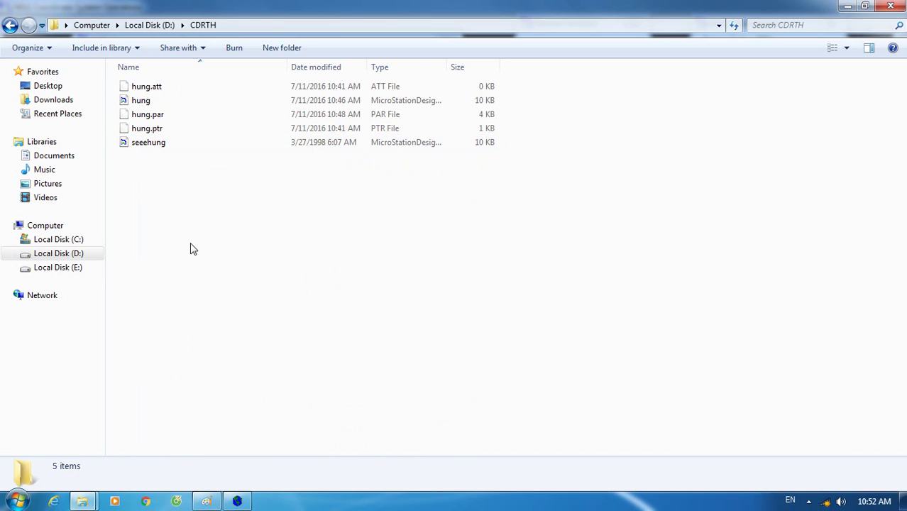
click(142, 142)
click(154, 144)
click(149, 138)
key(BackSpace)
text(dhung)
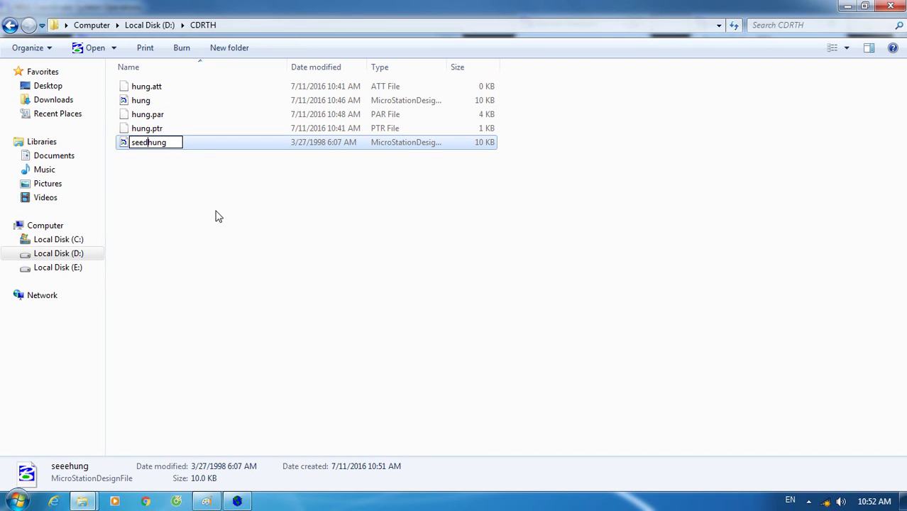
click(227, 227)
right_click(346, 262)
click(381, 317)
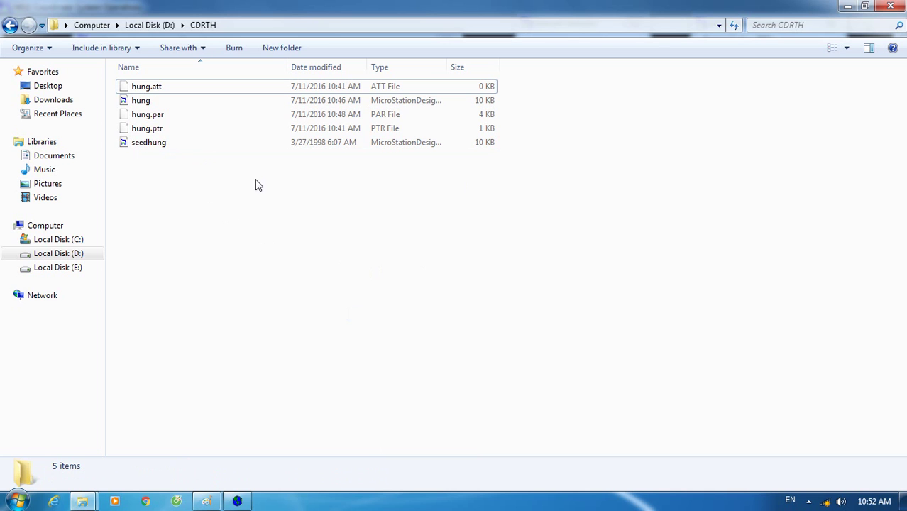
Open the seedhung design file in MicroStation and turn off the grid display in view 1.
double_click(153, 148)
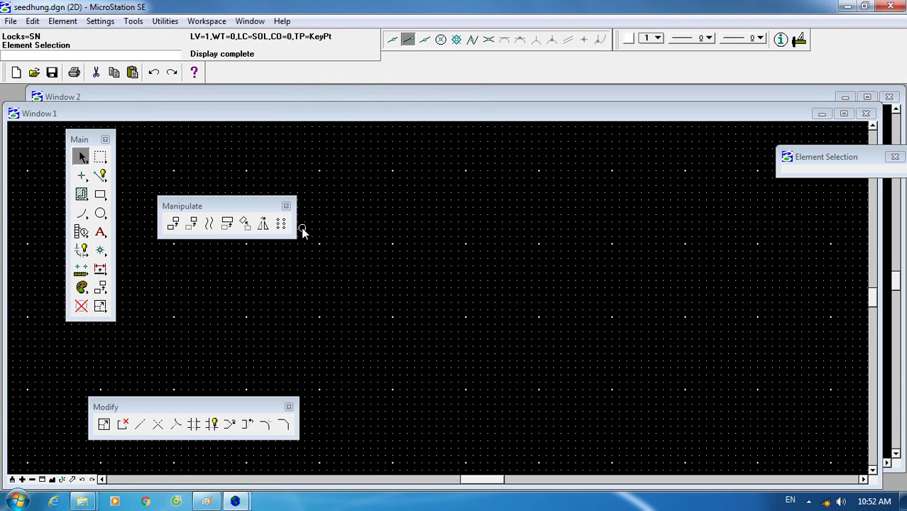
key(ctrl+b)
click(120, 155)
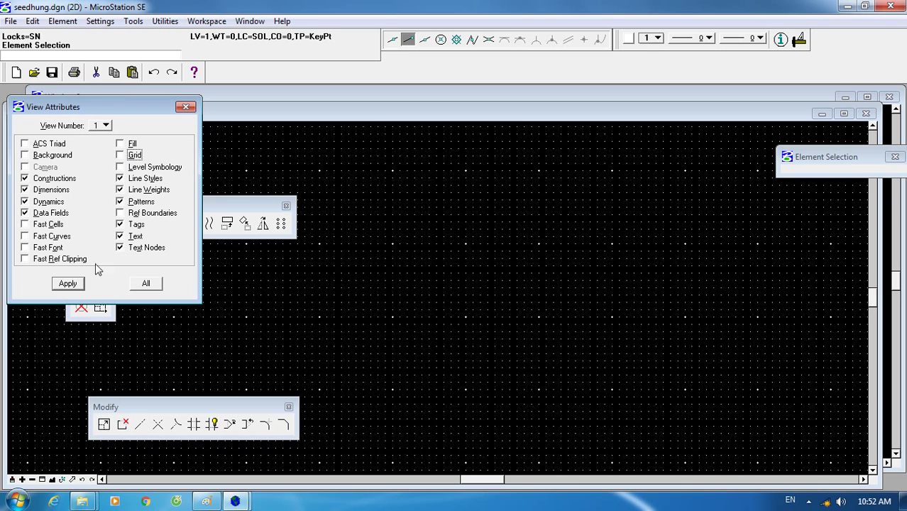
click(67, 283)
click(186, 107)
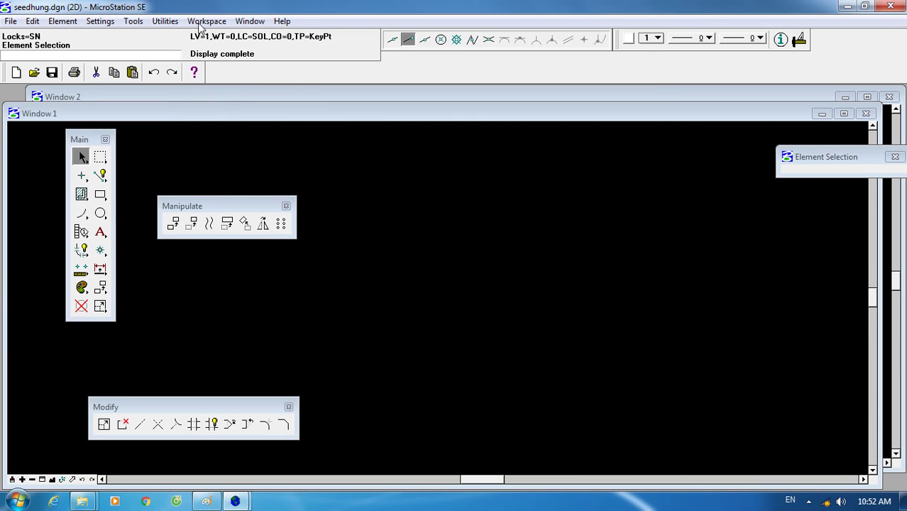
Load the IRASC application (irasc.ma) from the available MDL applications and exit MicroStation.
click(165, 20)
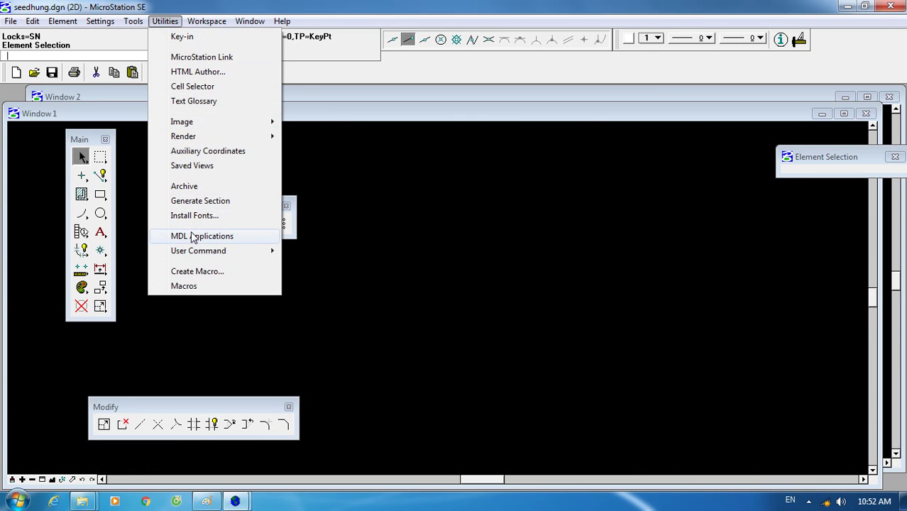
click(193, 236)
click(160, 313)
click(161, 312)
click(160, 312)
drag(160, 312, 160, 312)
click(96, 299)
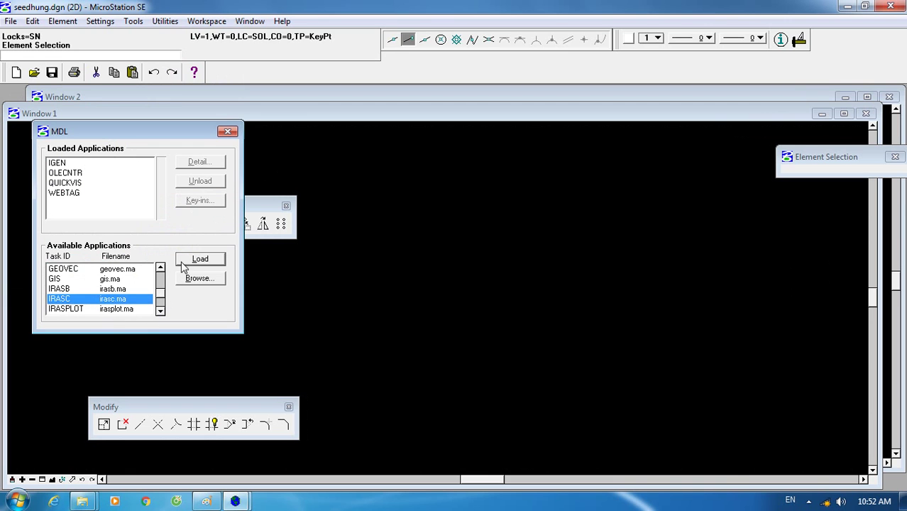
click(199, 259)
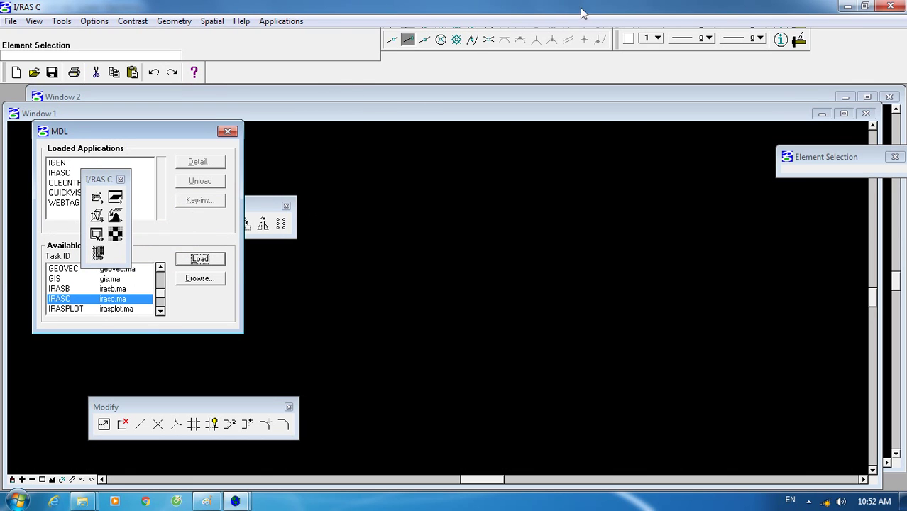
click(890, 7)
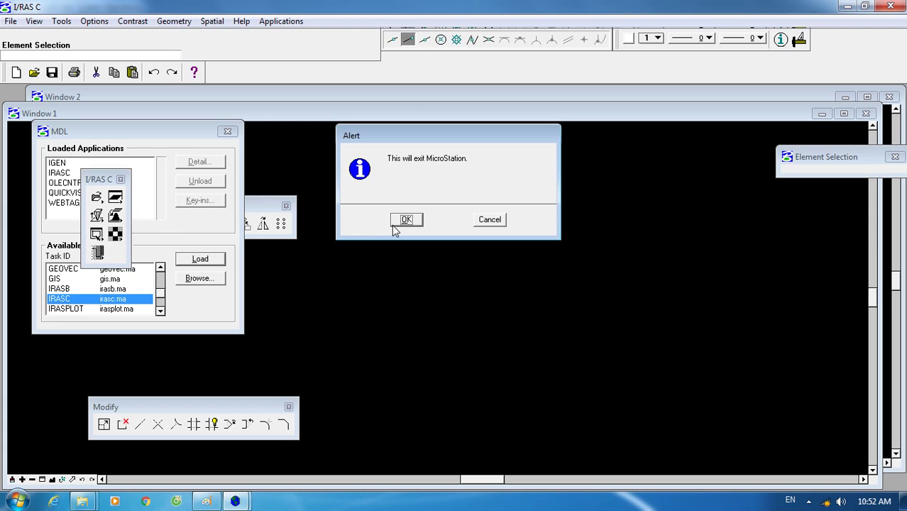
click(406, 220)
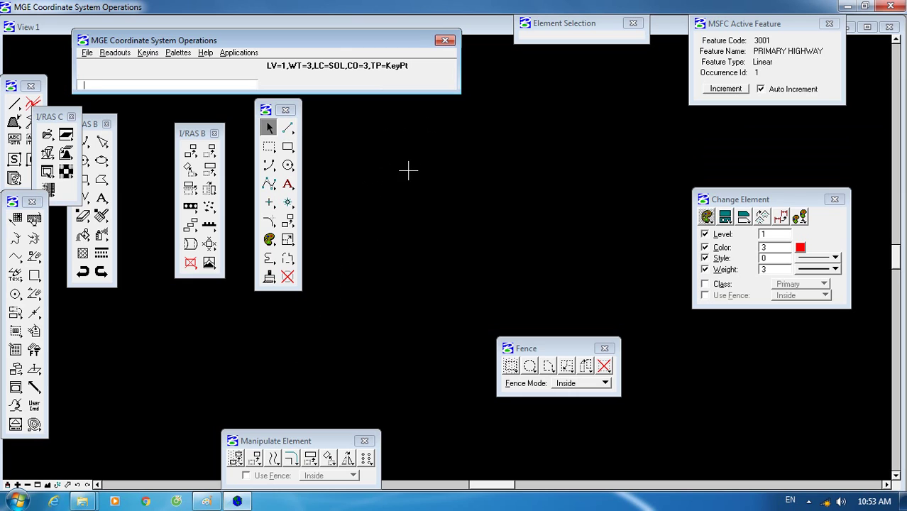
In MGE Coordinate System Operations, review the primary coordinate system's Transverse Mercator parameters and accept the definition.
click(239, 55)
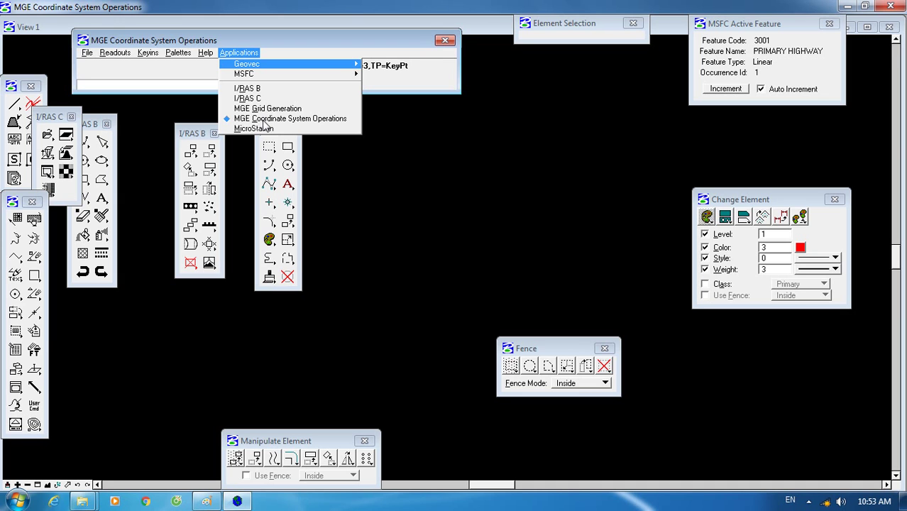
click(265, 125)
click(89, 55)
mouse_move(120, 65)
click(186, 64)
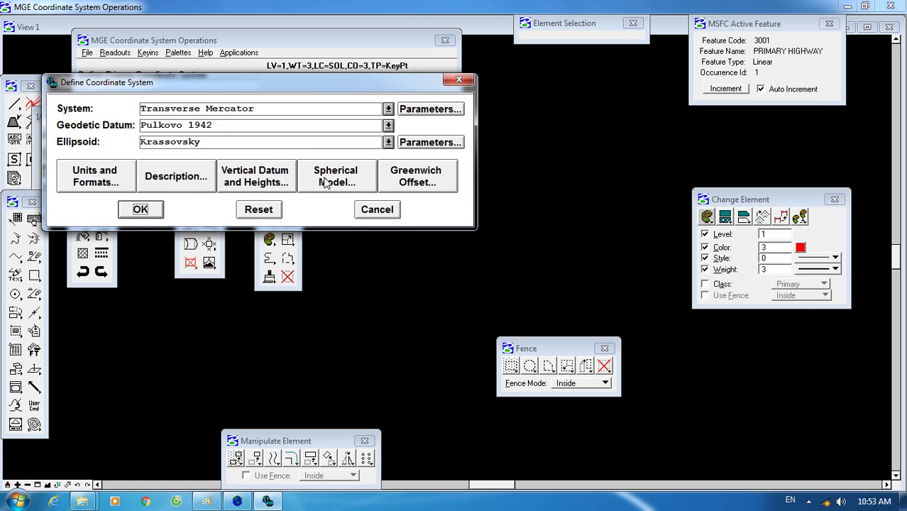
click(433, 111)
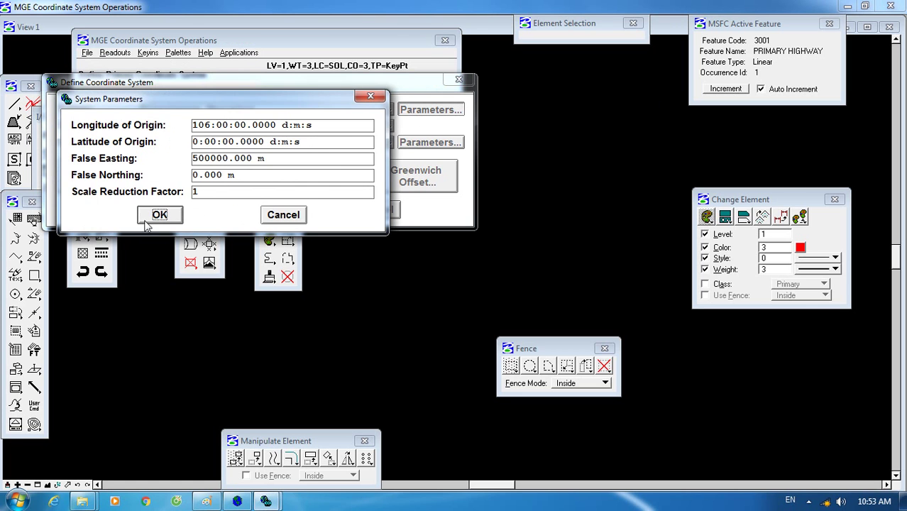
click(153, 211)
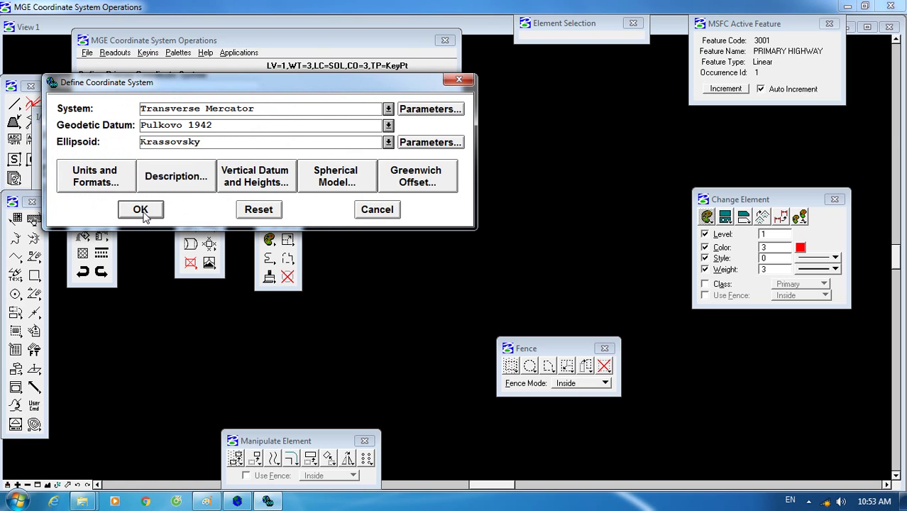
click(142, 212)
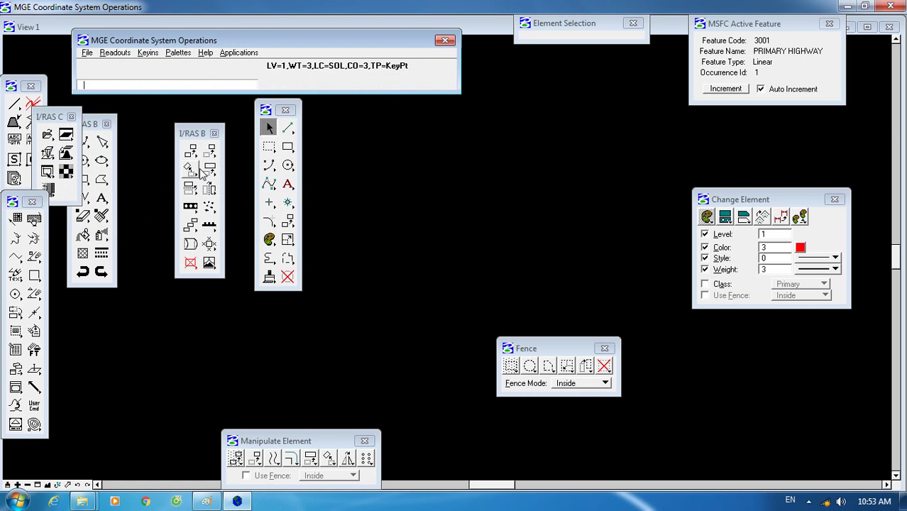
Switch to MGE Grid Generation, review the grid generation parameters and close them without generating a grid.
click(239, 53)
click(259, 108)
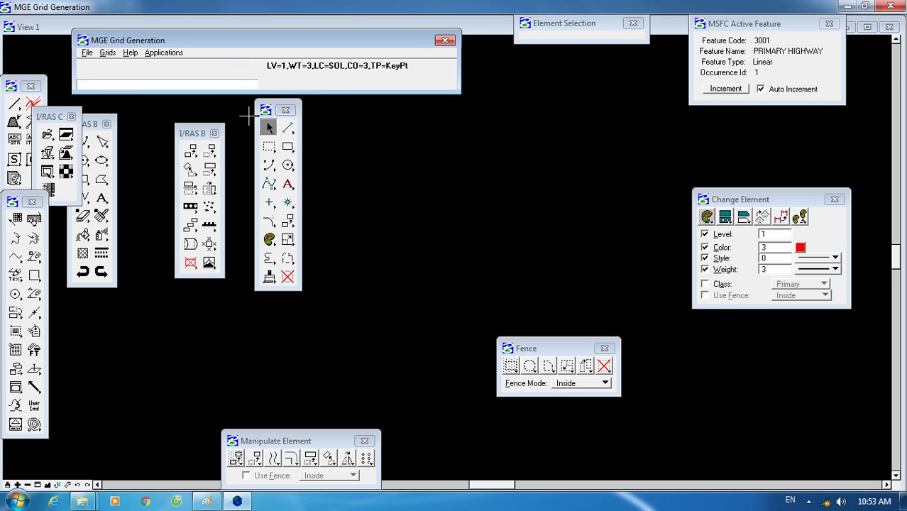
click(107, 54)
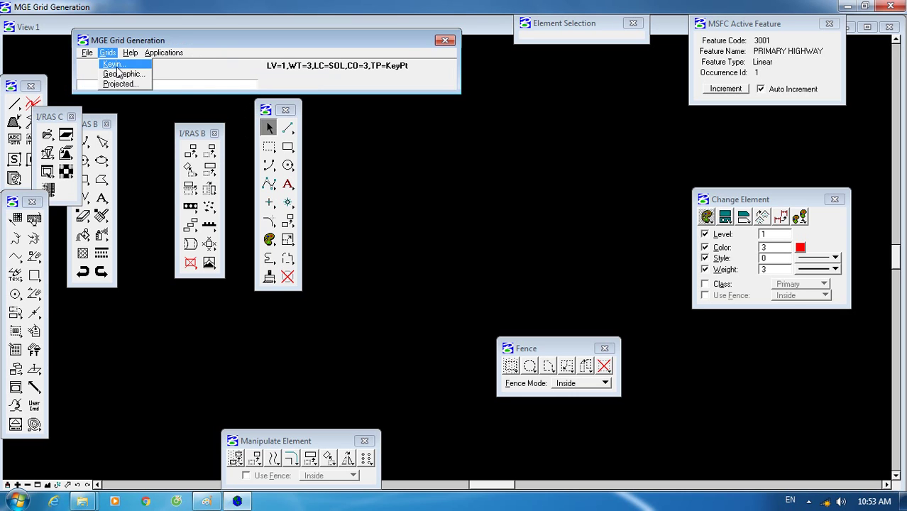
click(119, 73)
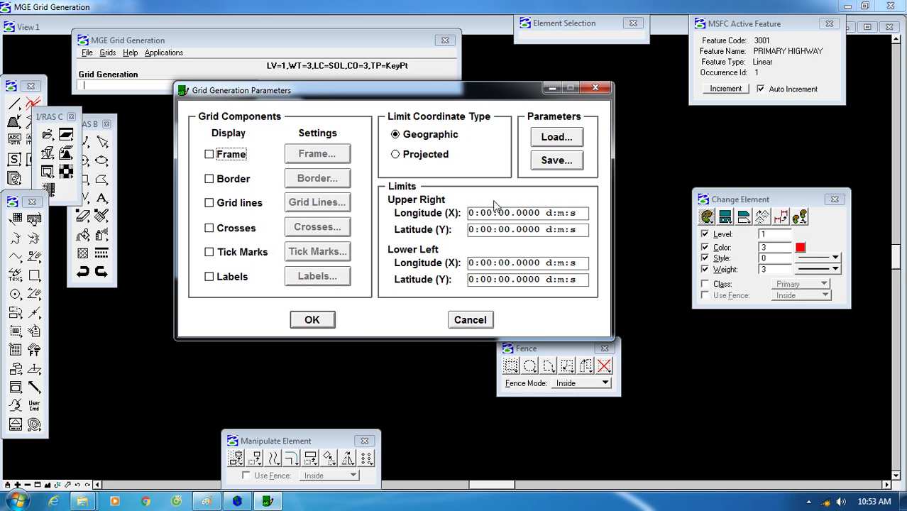
click(470, 320)
Return to MGE Coordinate System Operations, review the resolution and range of the mapping working units and accept them.
click(159, 52)
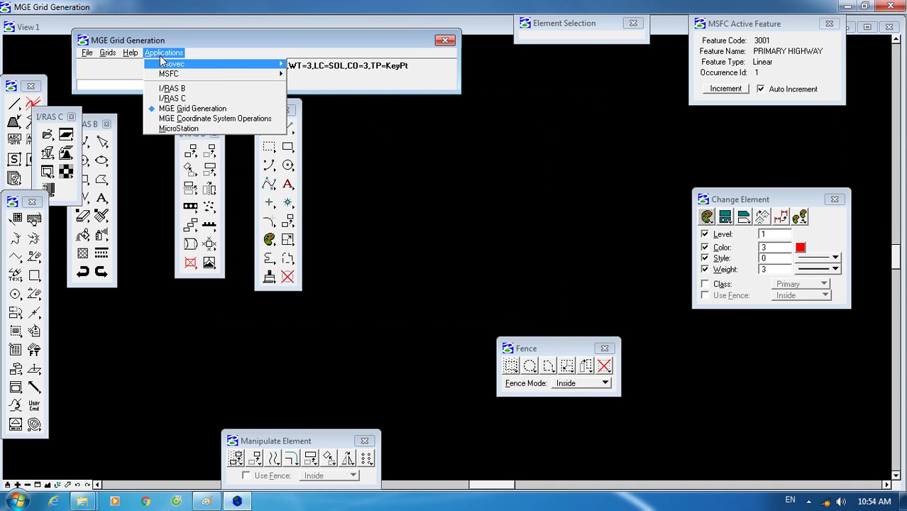
click(184, 121)
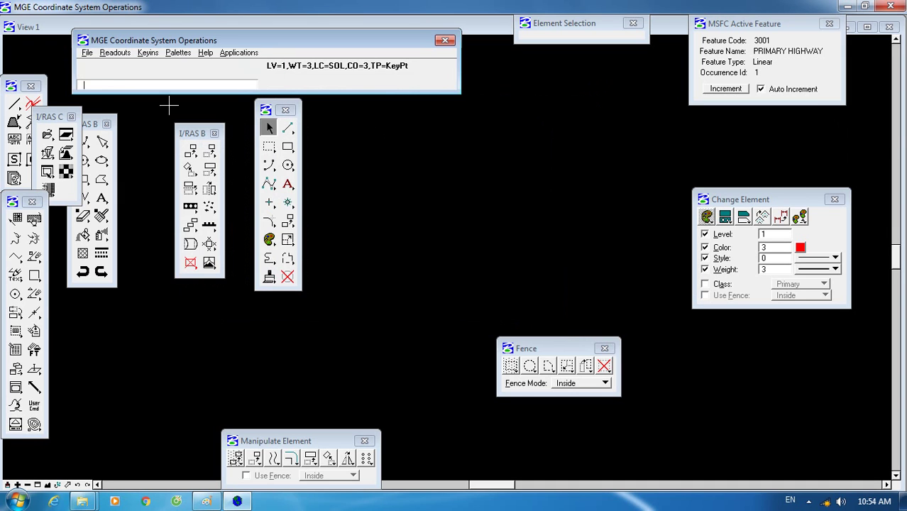
click(87, 53)
mouse_move(102, 74)
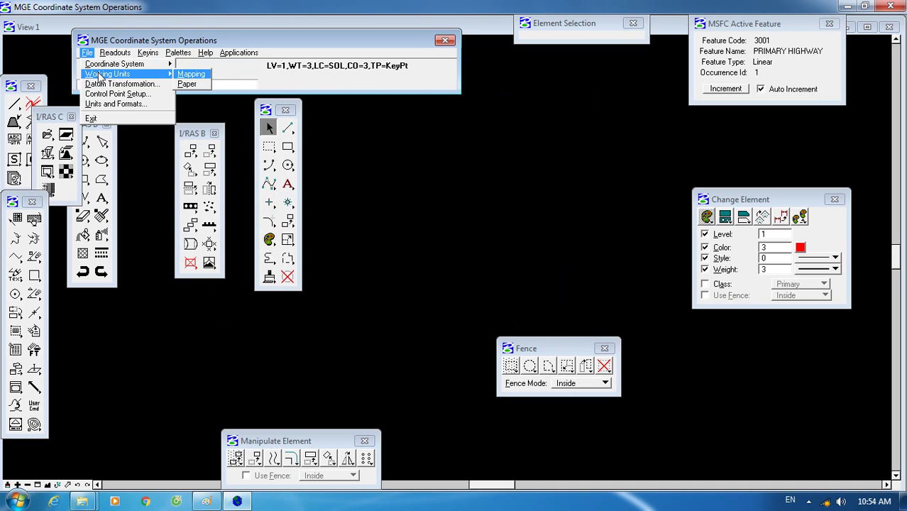
click(191, 73)
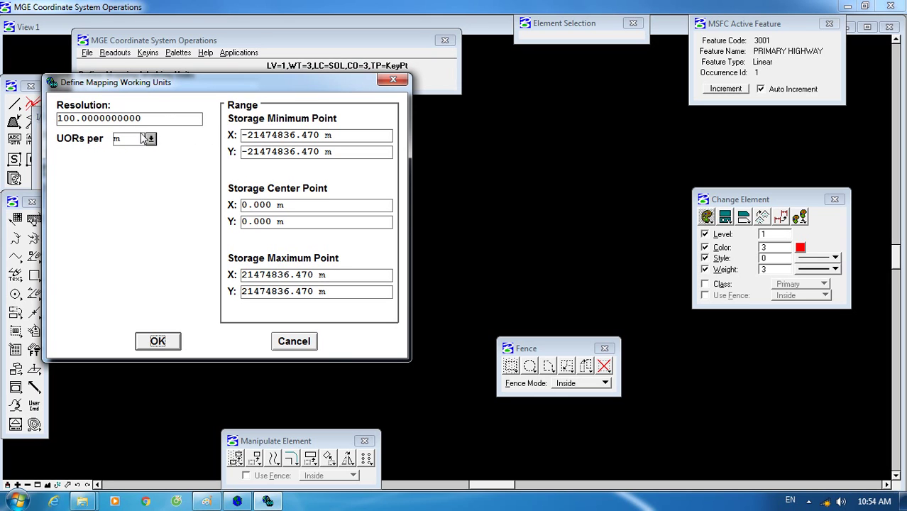
click(157, 342)
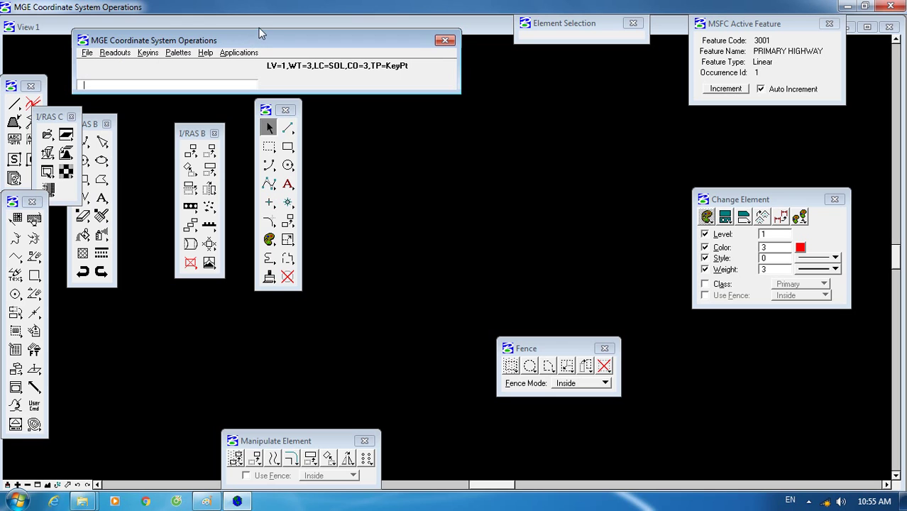
Make MicroStation the active application and examine the list of views that can be opened or closed.
click(239, 54)
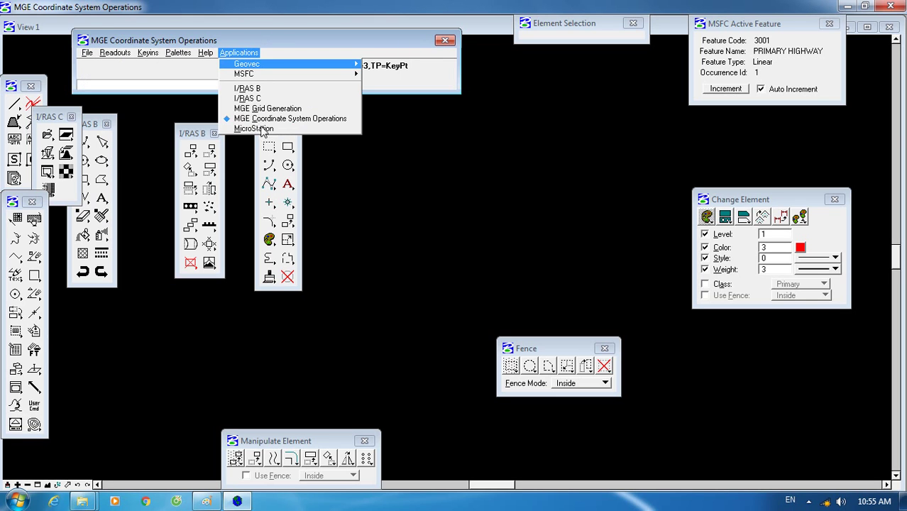
click(263, 129)
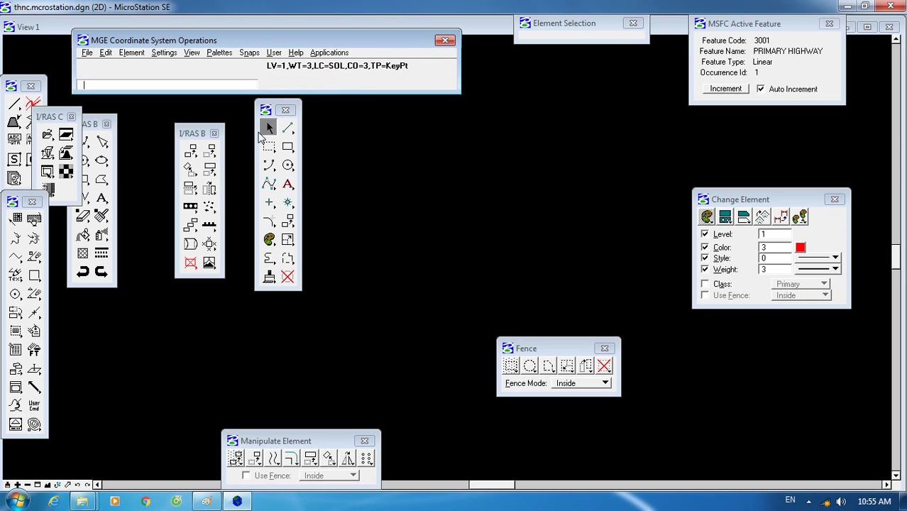
click(192, 54)
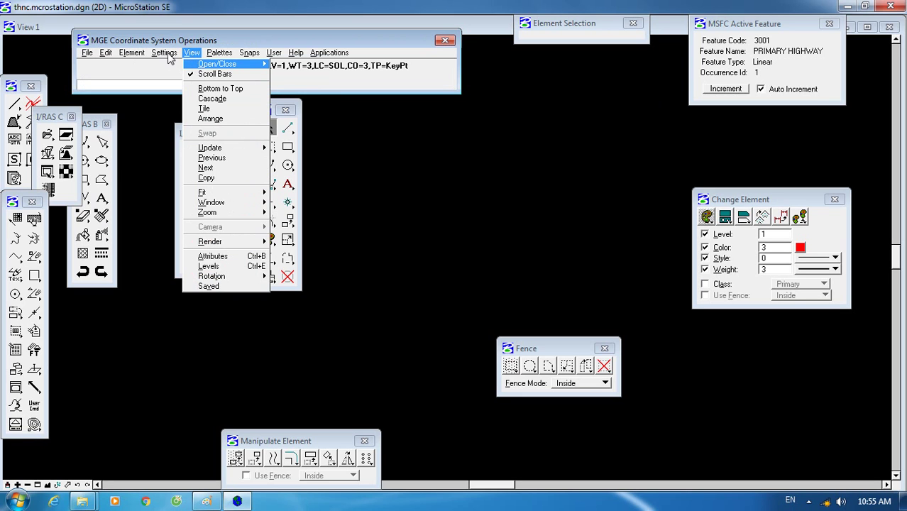
mouse_move(169, 56)
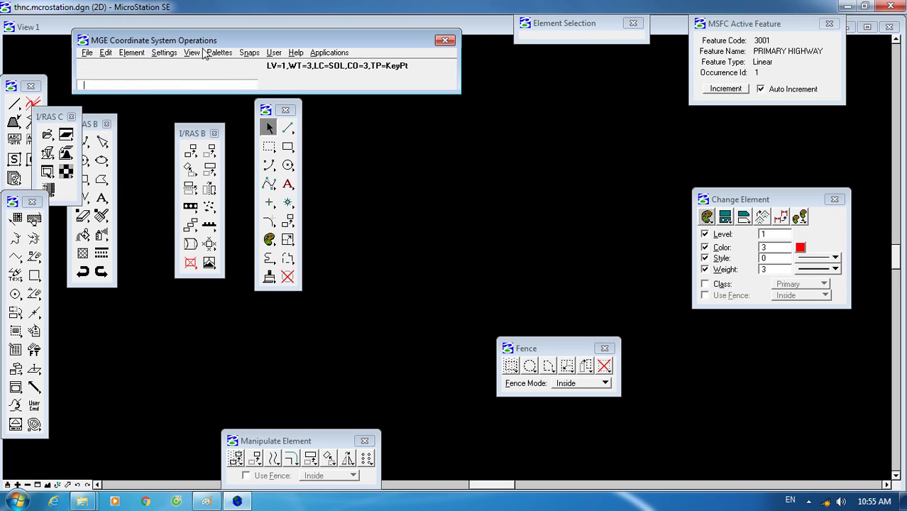
click(192, 52)
mouse_move(209, 64)
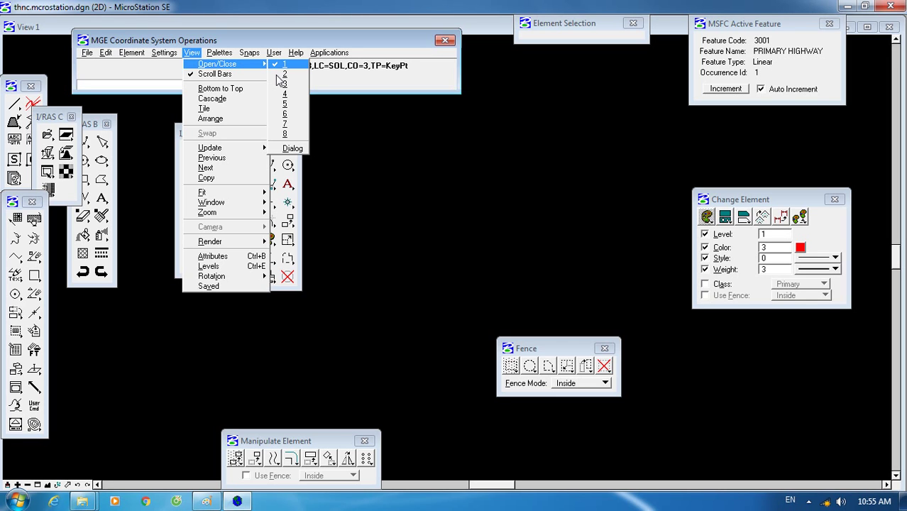
Make I/RAS B the active application, open its raster load dialog and dismiss it without loading an image.
click(329, 52)
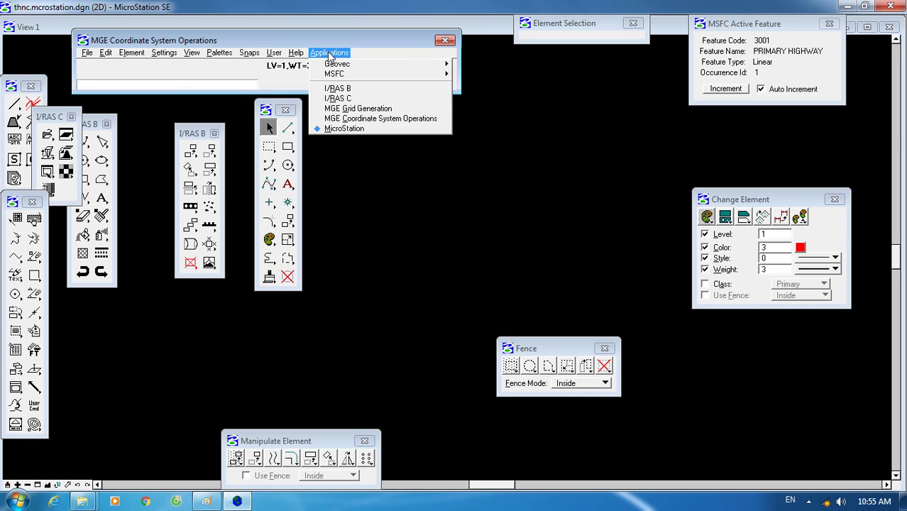
click(348, 89)
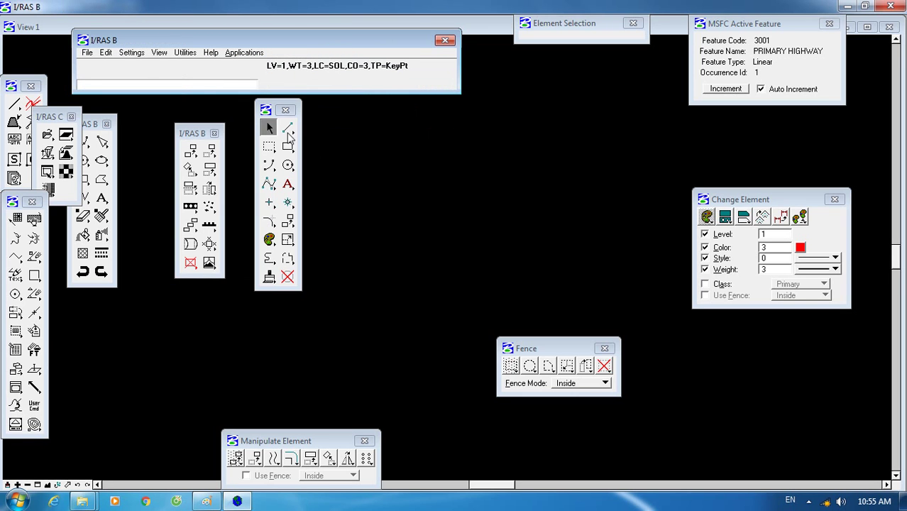
click(87, 52)
click(103, 63)
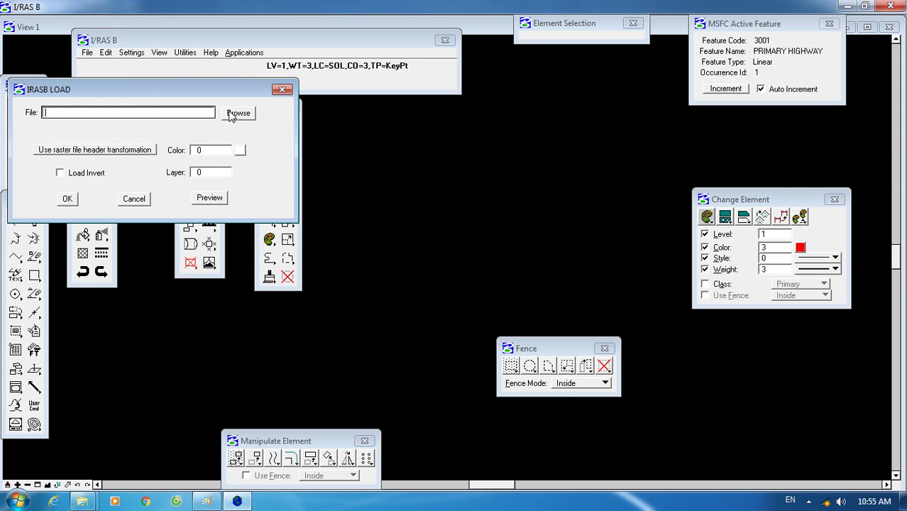
click(282, 90)
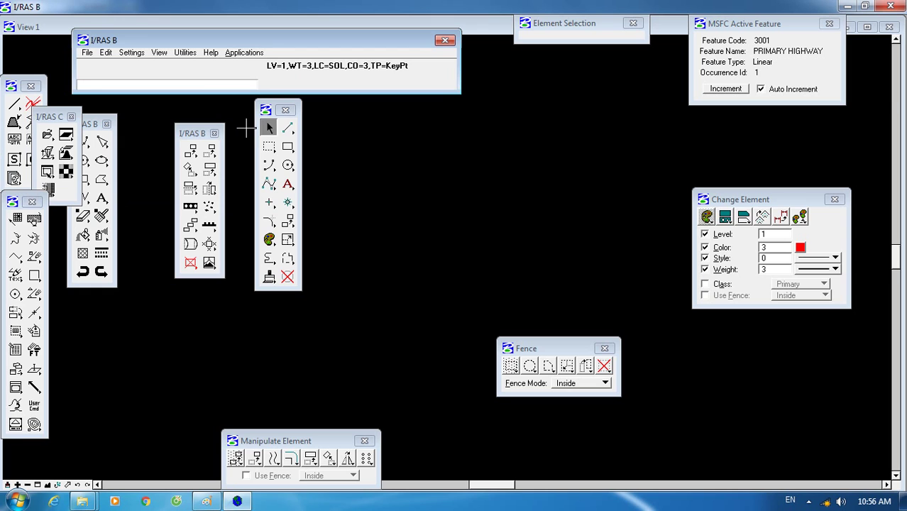
Make MicroStation the active application, open the design file tt.thnc.mcrostation.dgn and fit its contents in the view.
click(244, 54)
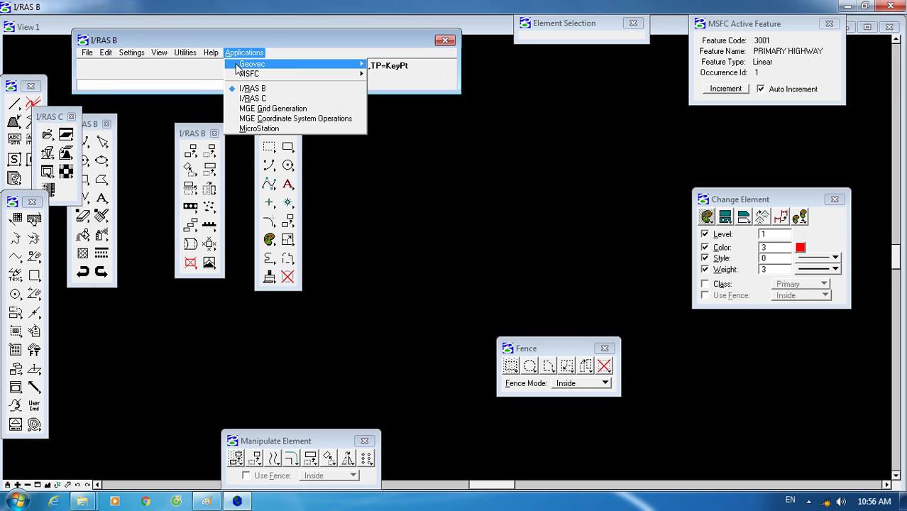
click(261, 128)
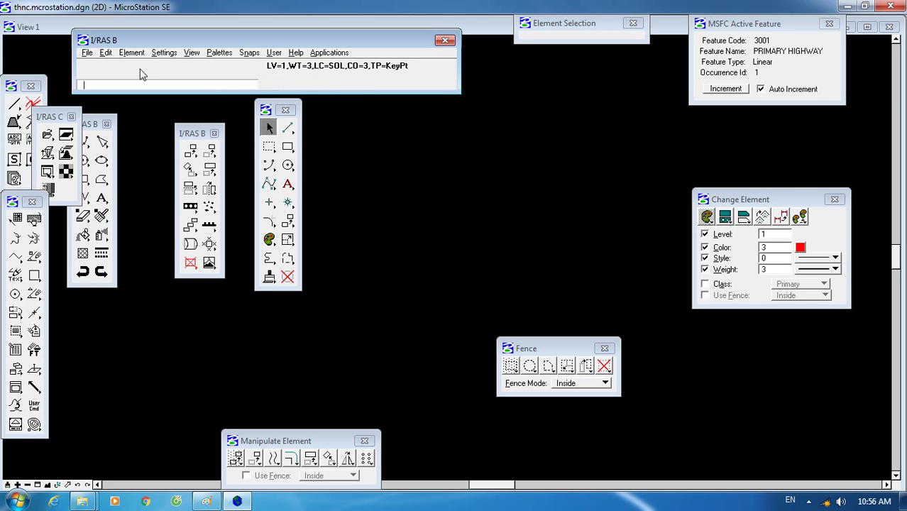
click(82, 53)
click(100, 75)
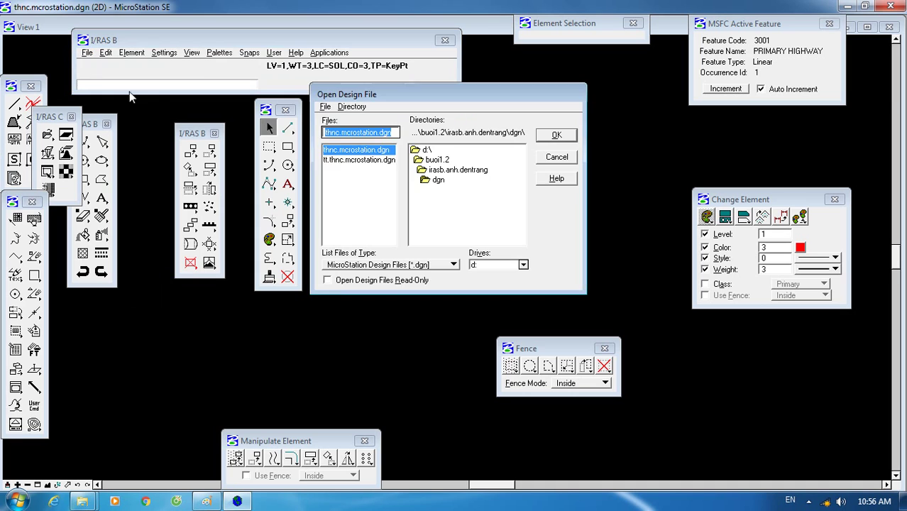
double_click(340, 161)
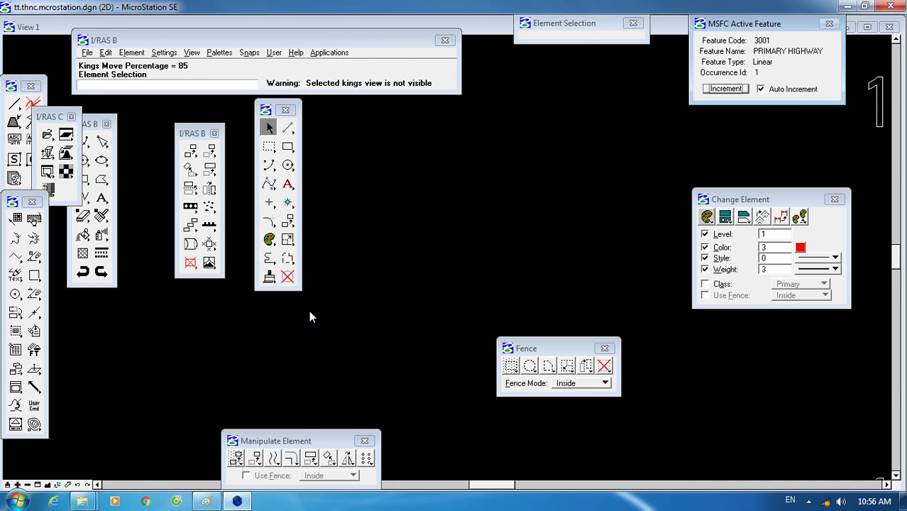
click(48, 485)
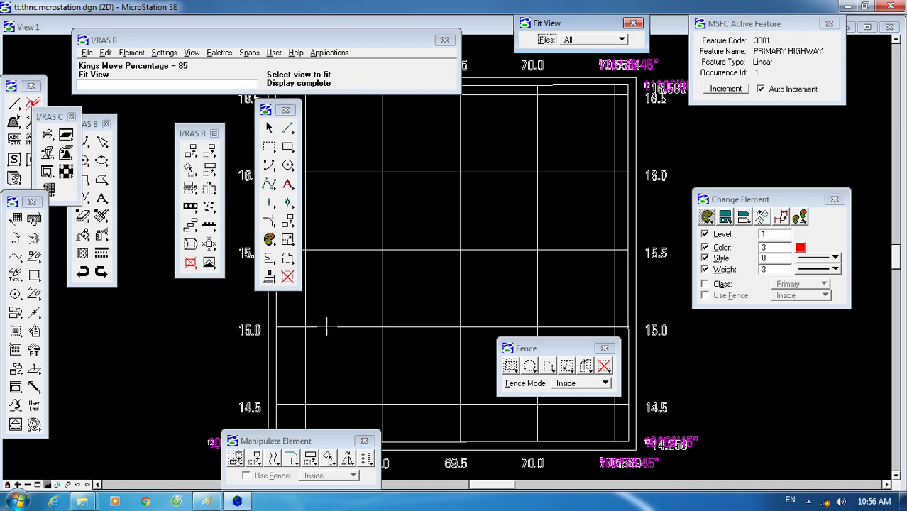
Try to place a line along the 15.5 grid line from the map frame to the first vertical grid line.
scroll(348, 302, down, 1)
scroll(403, 250, up, 2)
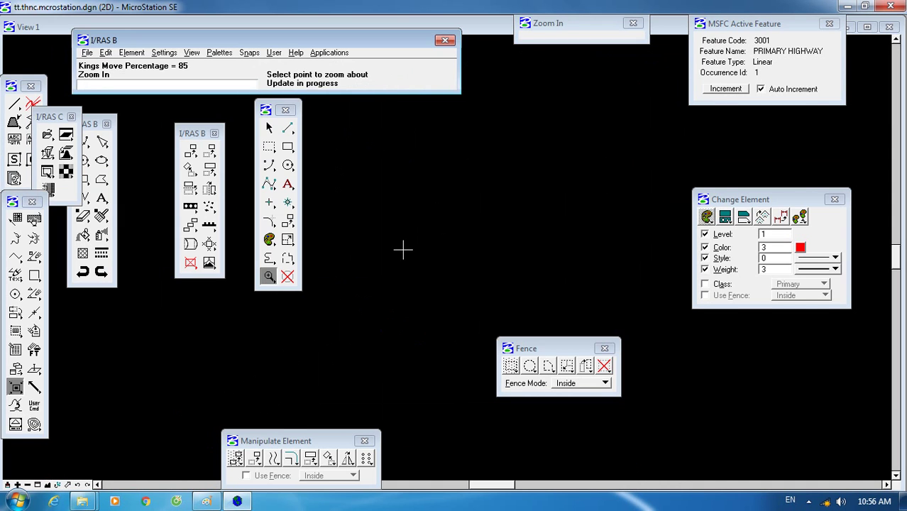
scroll(455, 235, up, 1)
scroll(477, 238, up, 1)
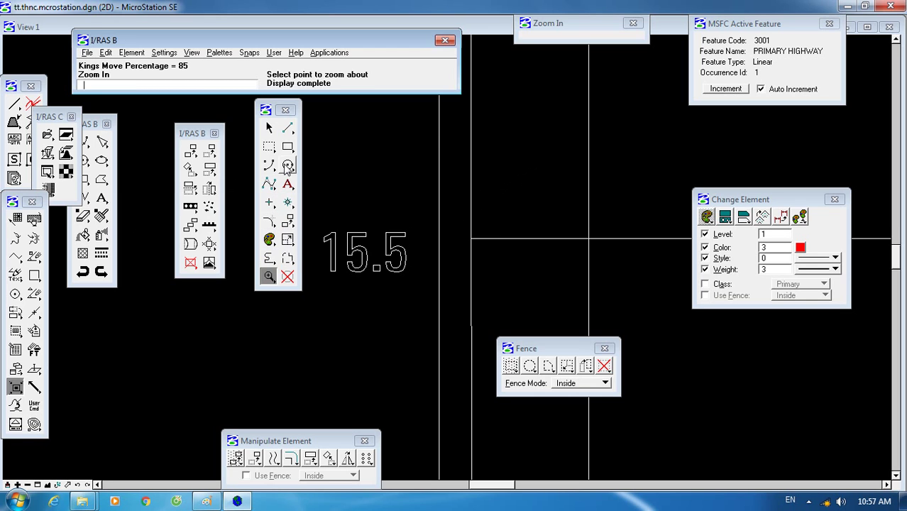
drag(288, 127, 306, 135)
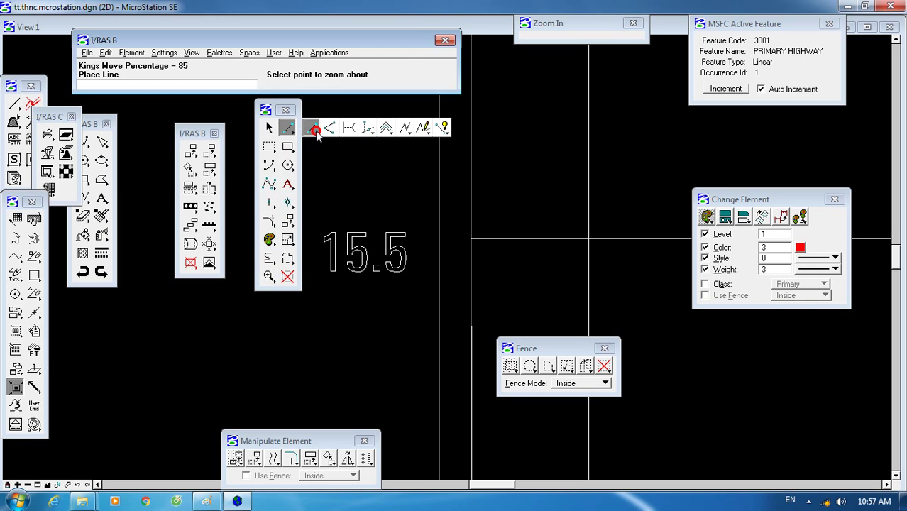
click(311, 130)
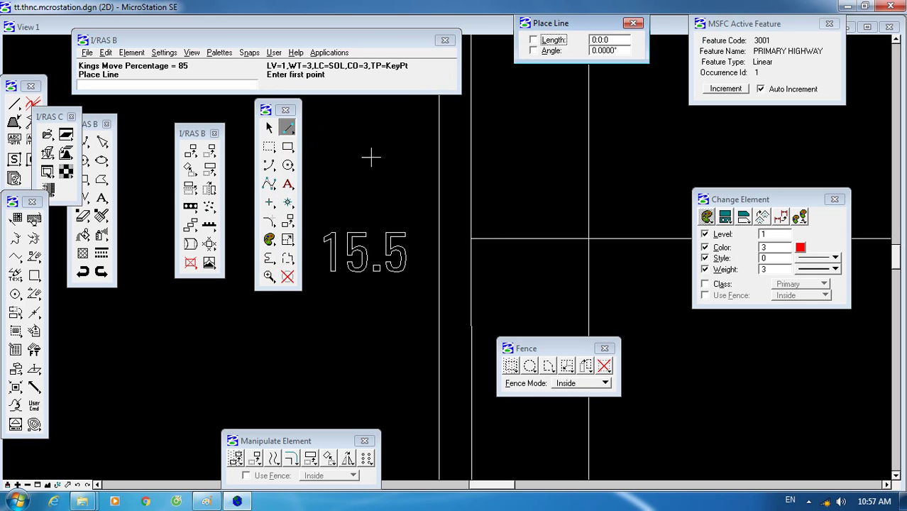
middle_click(470, 249)
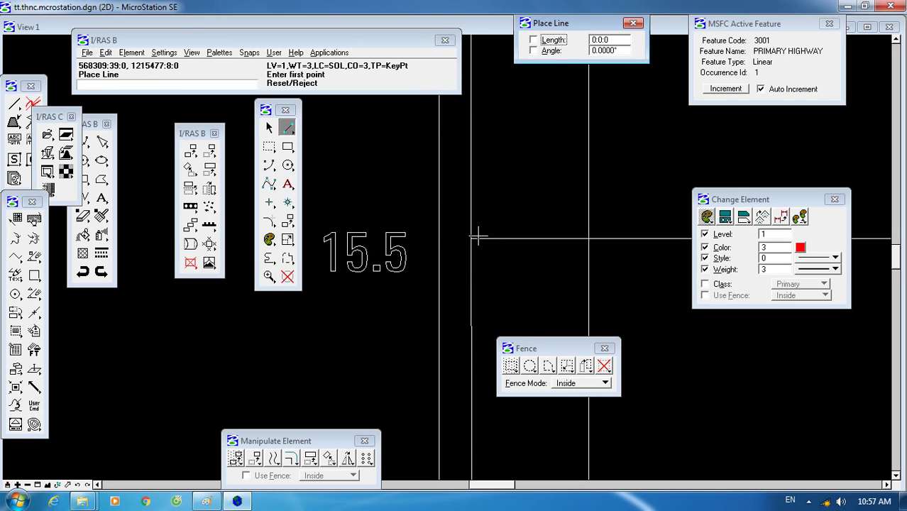
middle_click(475, 236)
click(508, 268)
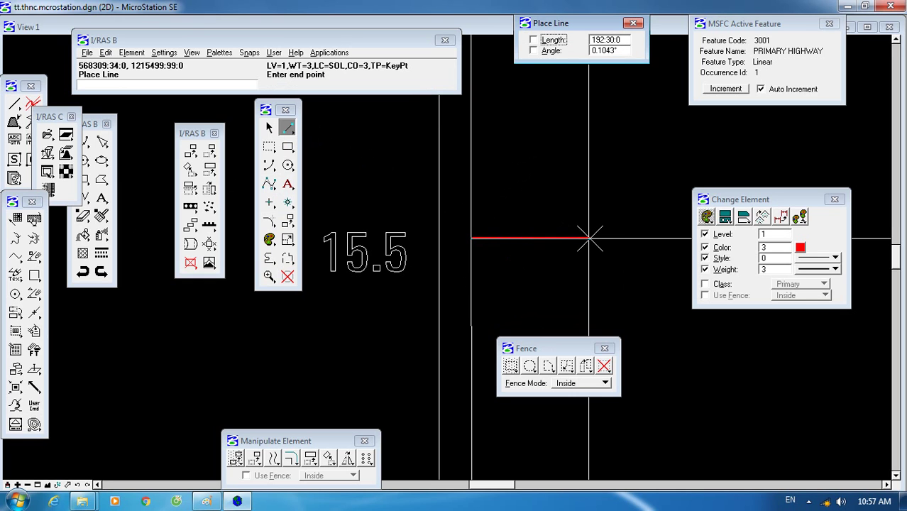
right_click(557, 278)
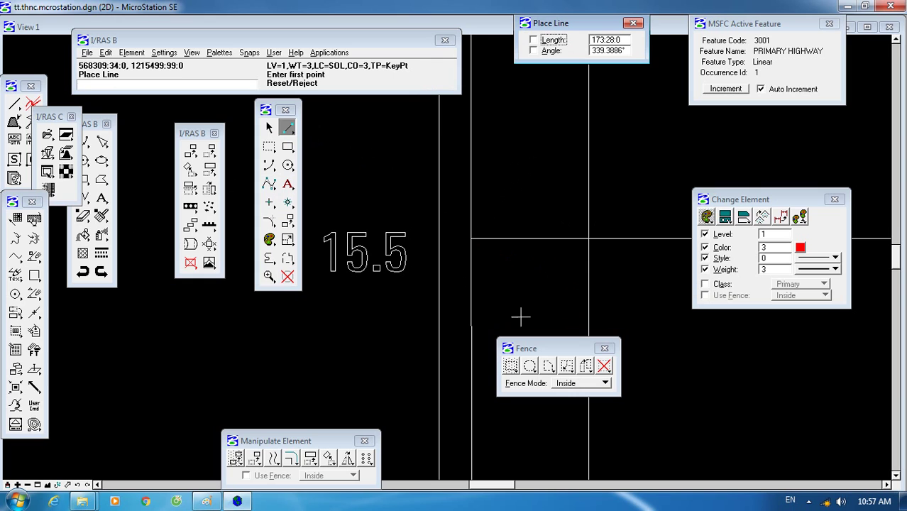
Fit the whole map sheet in the view and zoom out to examine the complete frame and grid.
click(58, 485)
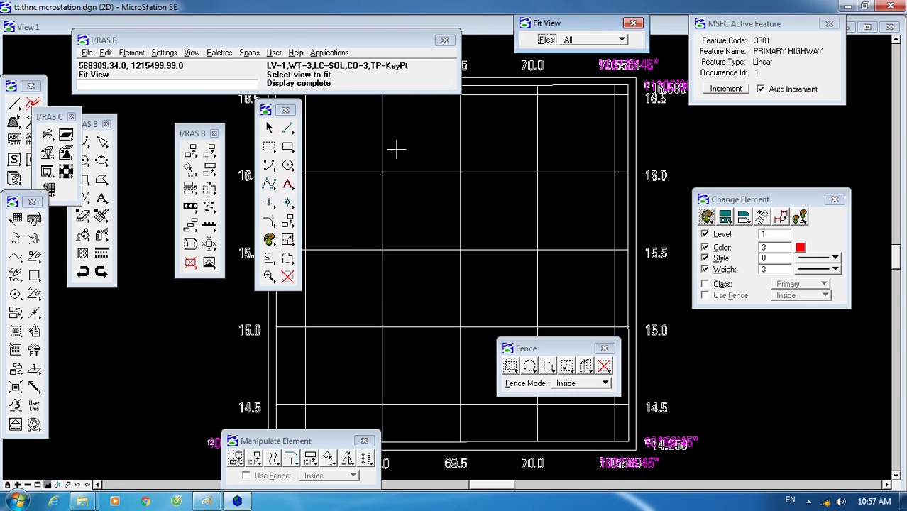
click(28, 484)
click(490, 274)
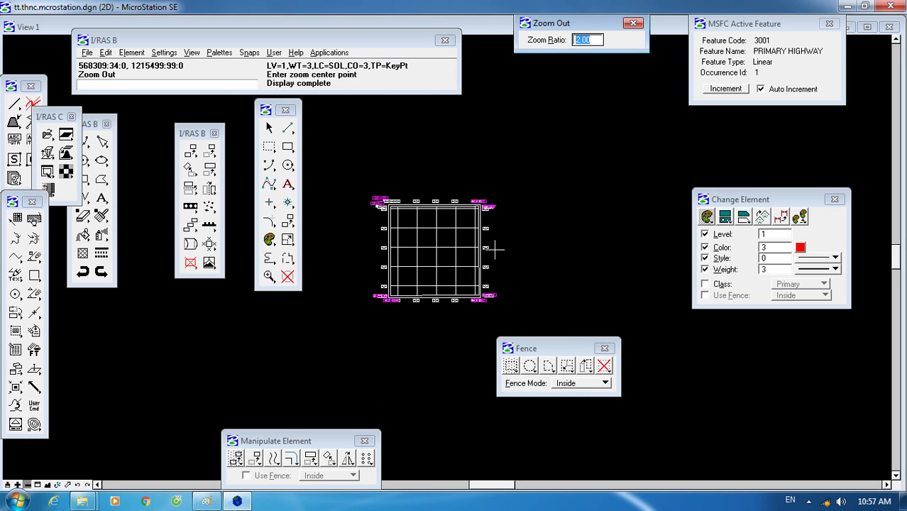
click(319, 54)
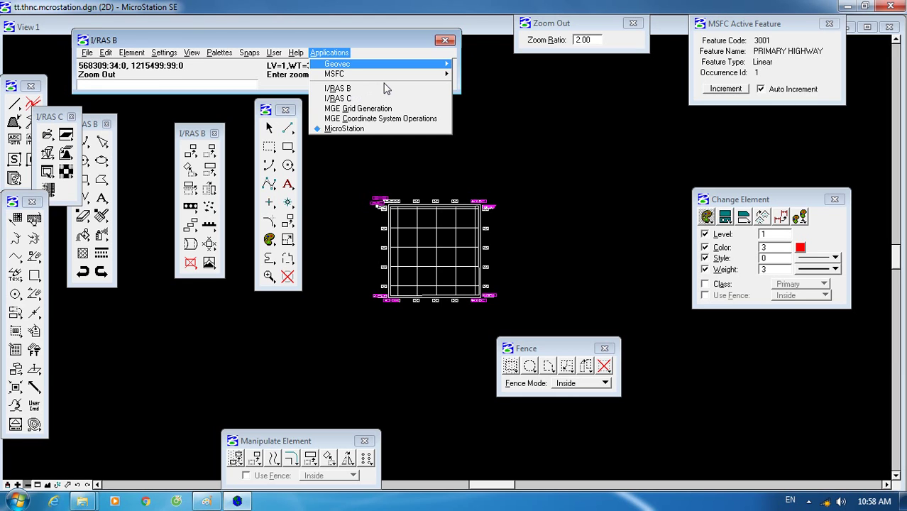
click(526, 123)
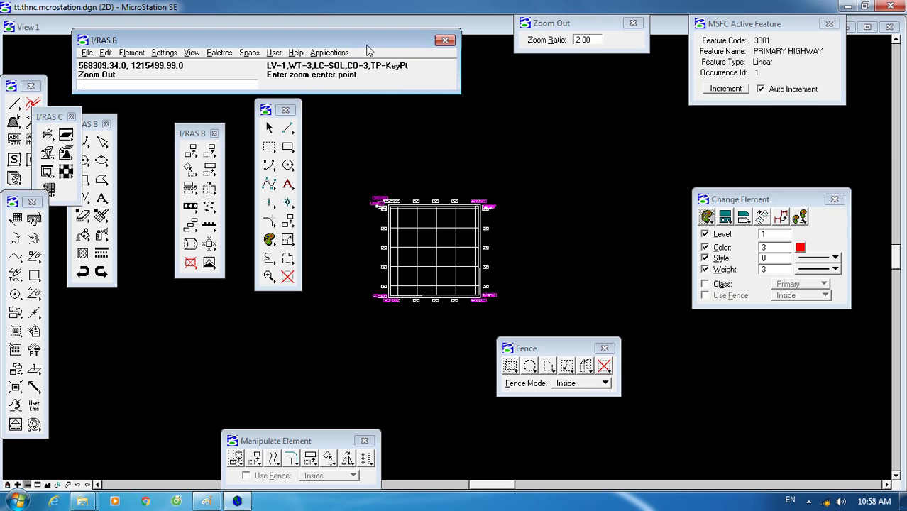
Exit the current MicroStation session and open the seedhung design file from the CDRTH folder on drive D.
click(447, 40)
click(406, 210)
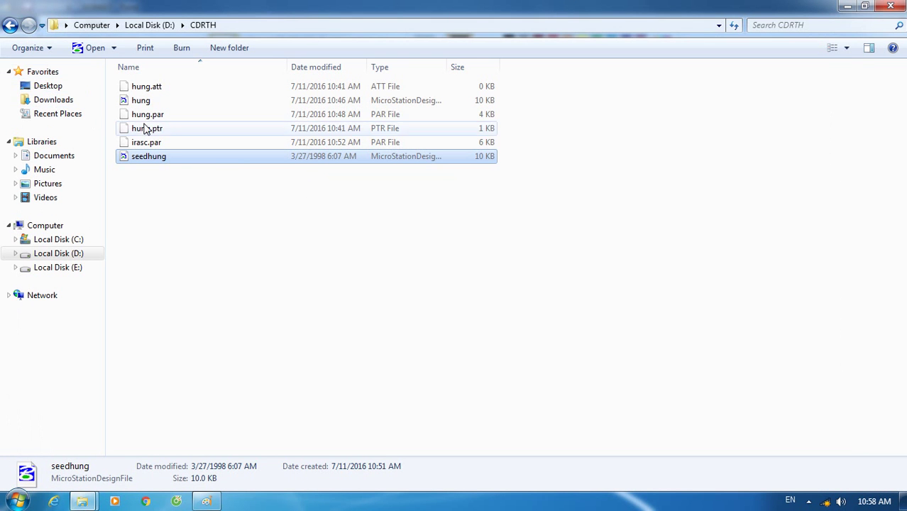
click(158, 26)
double_click(169, 172)
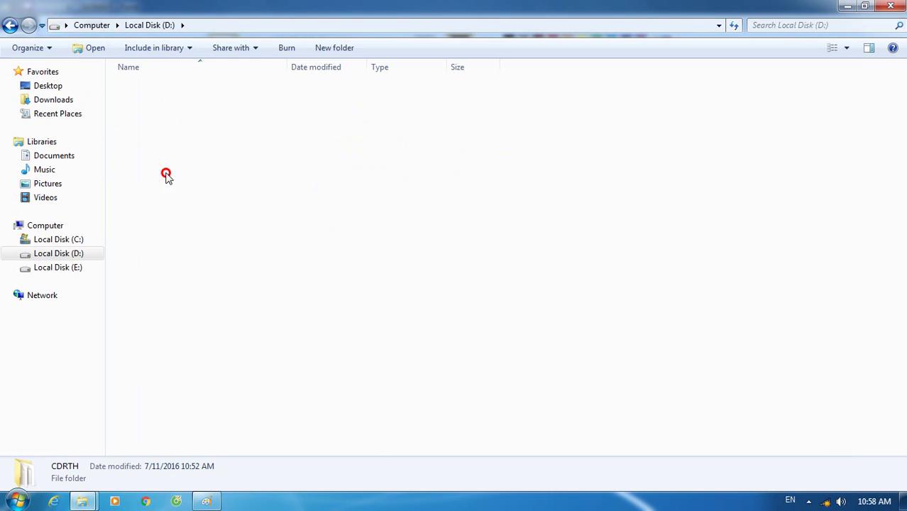
click(153, 157)
double_click(154, 159)
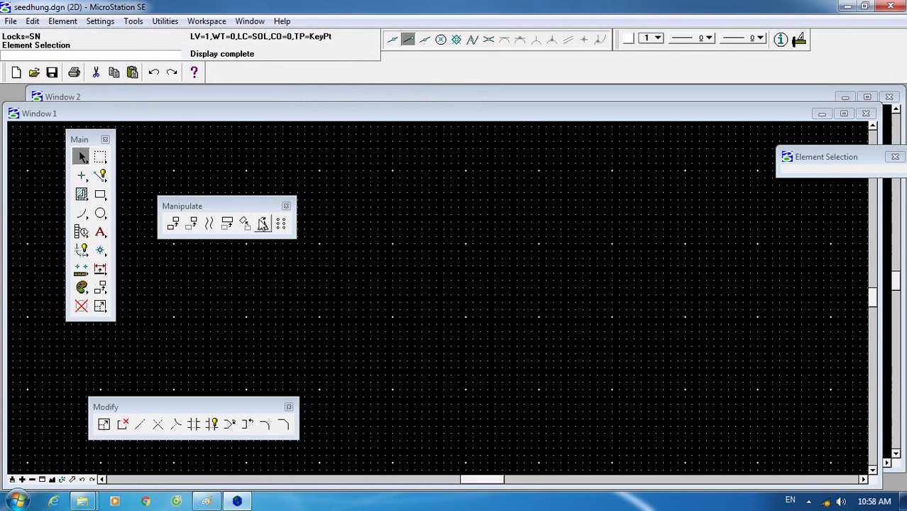
Load the IRASC application from the available MDL applications.
click(165, 23)
click(195, 237)
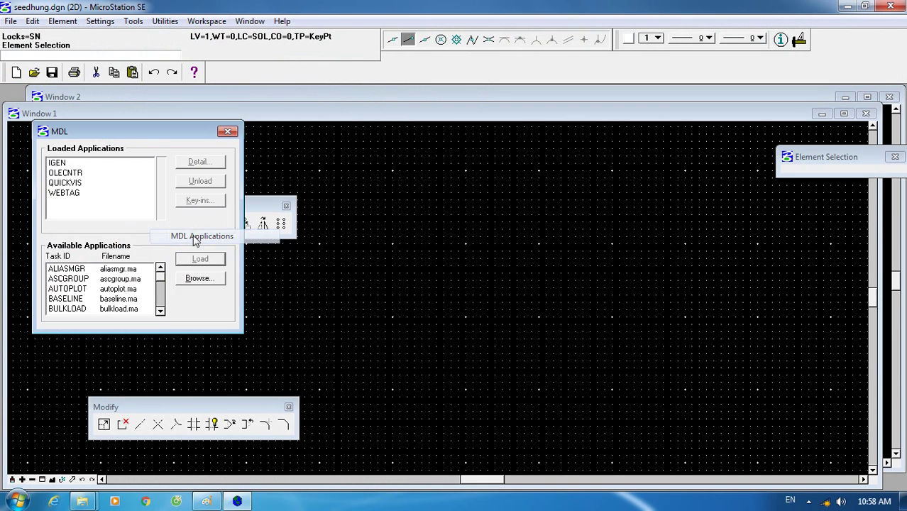
click(161, 310)
click(162, 310)
click(162, 311)
click(162, 311)
click(161, 310)
click(162, 310)
click(162, 310)
click(162, 310)
click(162, 310)
click(88, 311)
double_click(88, 310)
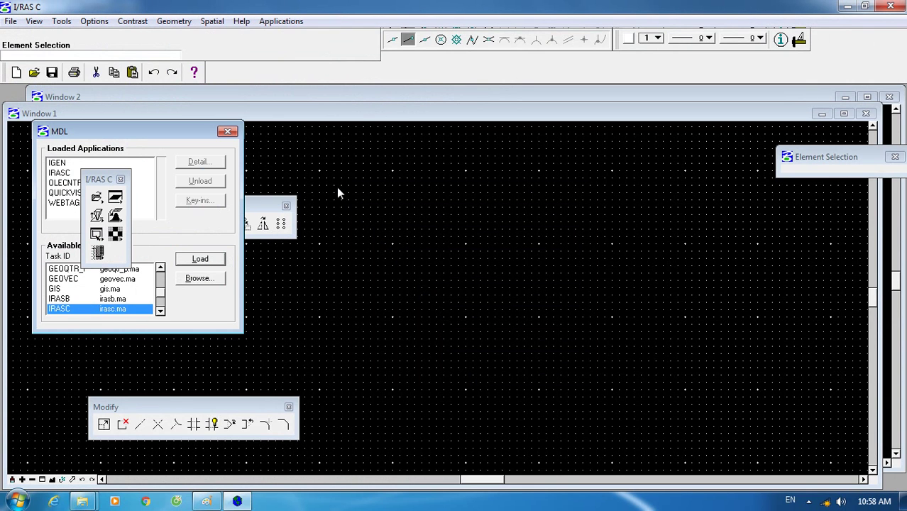
Switch to MGE Coordinate System Operations and open the definition of the primary coordinate system.
click(277, 21)
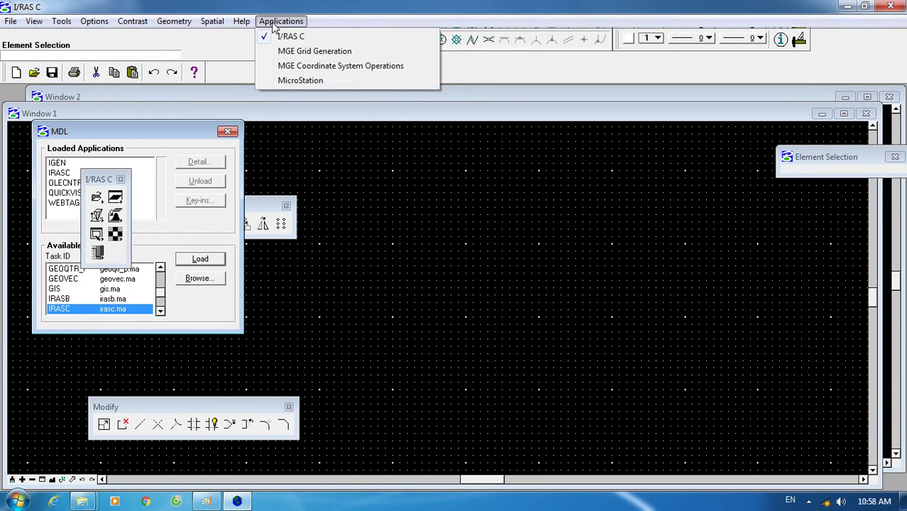
click(307, 73)
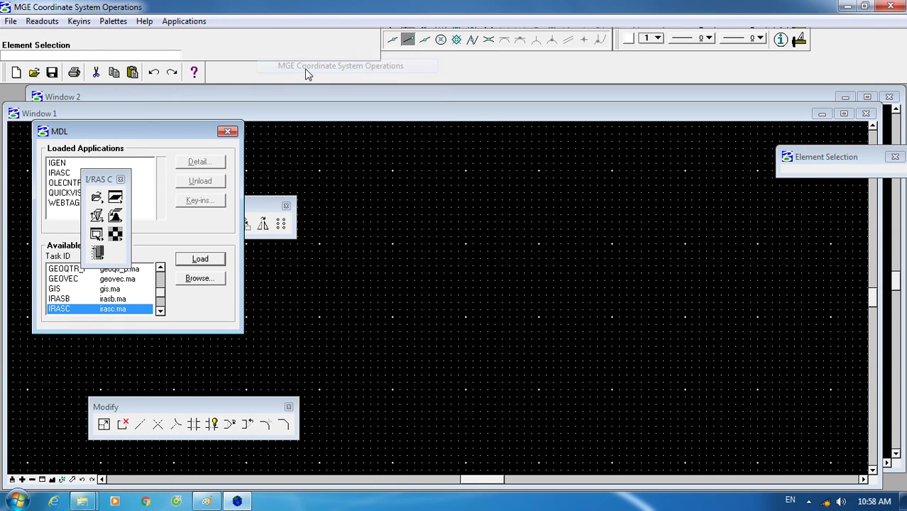
click(11, 21)
mouse_move(120, 36)
click(162, 36)
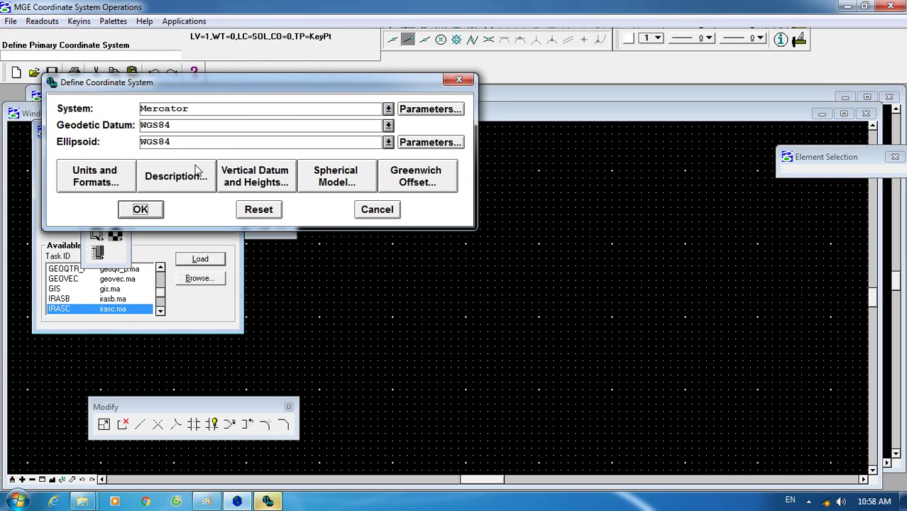
Set the primary coordinate system's projection to Transverse Mercator.
click(388, 108)
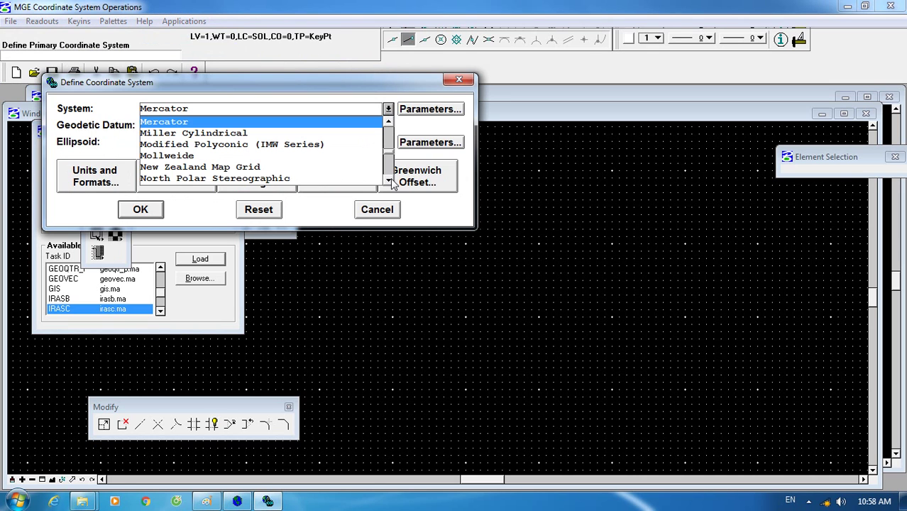
click(387, 180)
click(387, 180)
click(387, 179)
click(387, 179)
click(387, 179)
click(387, 179)
click(389, 181)
click(388, 181)
click(388, 181)
click(235, 155)
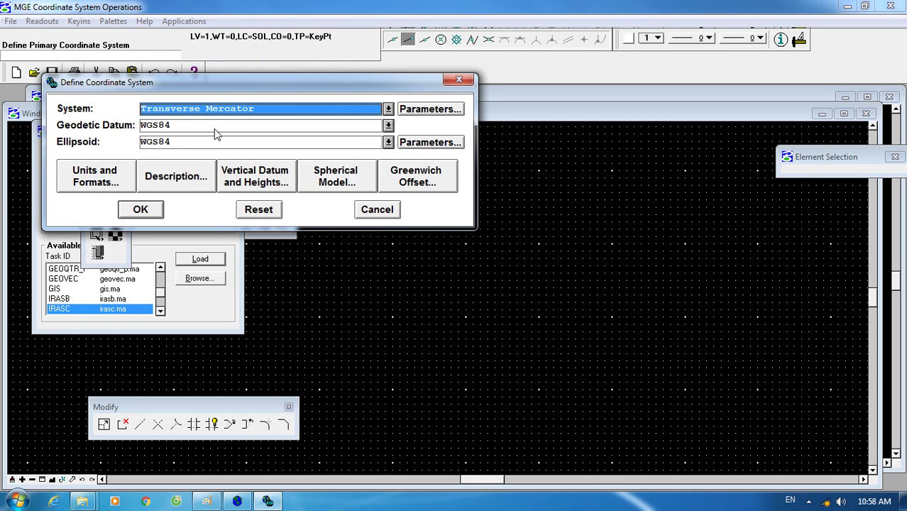
Set the geodetic datum of the primary coordinate system to Pulkovo 1942.
click(348, 126)
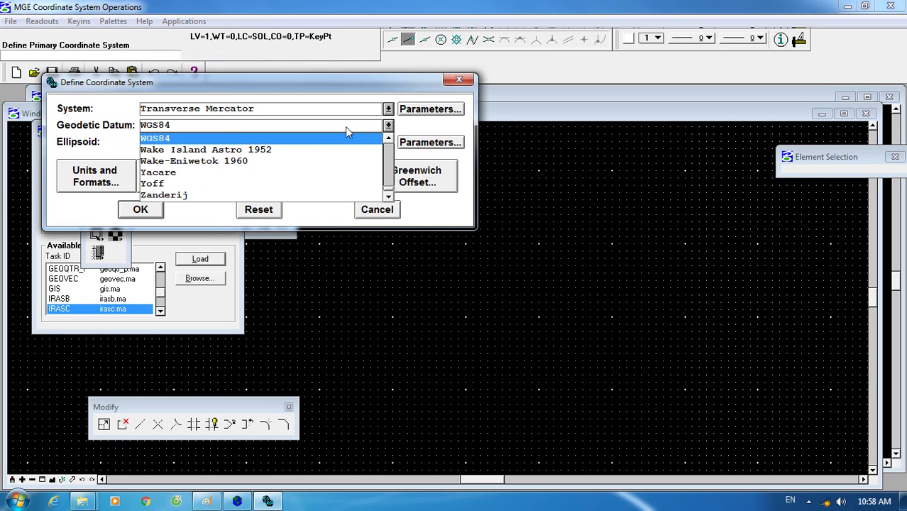
drag(388, 188, 390, 183)
click(390, 186)
click(389, 196)
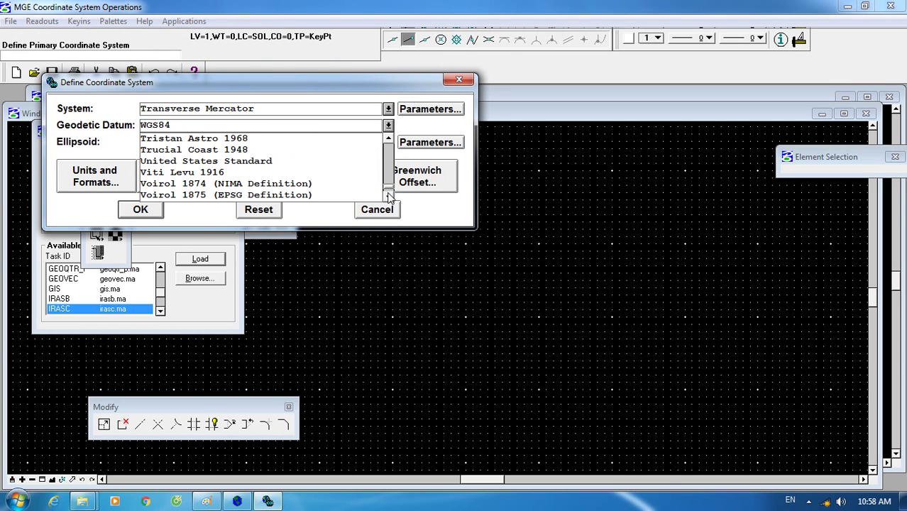
click(390, 196)
click(390, 196)
click(390, 196)
click(390, 196)
click(389, 196)
click(389, 196)
click(389, 196)
click(389, 196)
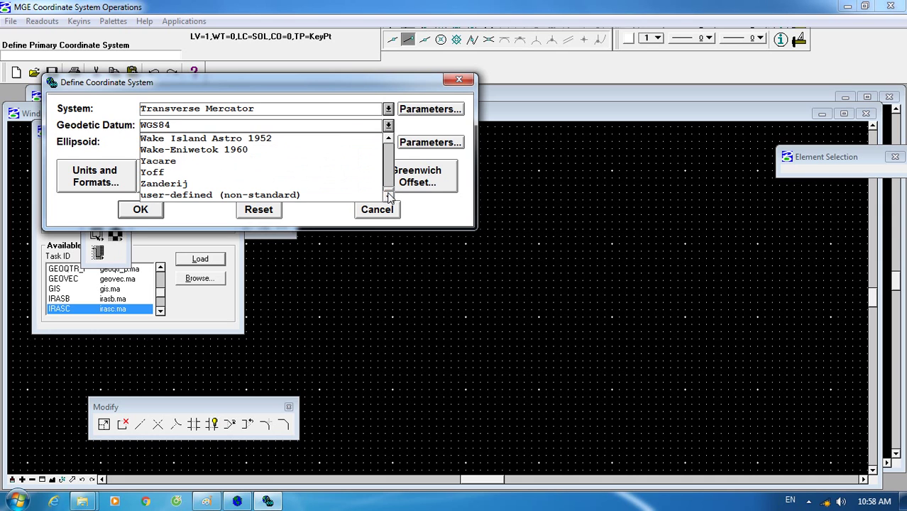
click(390, 142)
click(390, 142)
click(390, 143)
click(390, 143)
click(389, 143)
click(390, 143)
click(389, 143)
click(390, 142)
click(389, 143)
click(389, 143)
click(390, 142)
click(389, 143)
click(389, 143)
click(390, 143)
click(390, 142)
click(390, 143)
click(390, 143)
click(390, 142)
click(390, 143)
click(390, 143)
click(390, 143)
click(390, 143)
click(389, 142)
click(389, 143)
click(390, 143)
click(390, 143)
click(390, 143)
click(390, 143)
click(390, 143)
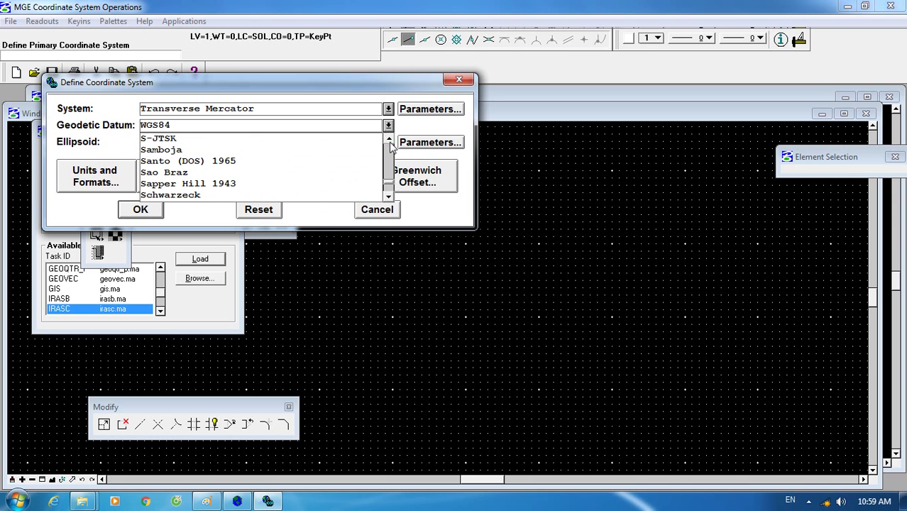
click(388, 184)
click(388, 184)
click(388, 182)
click(388, 181)
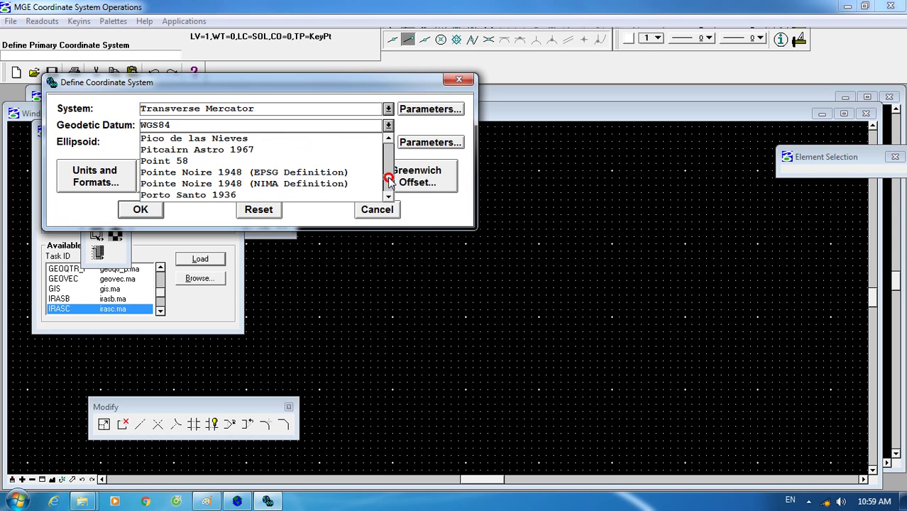
click(389, 181)
click(389, 181)
click(389, 181)
click(389, 181)
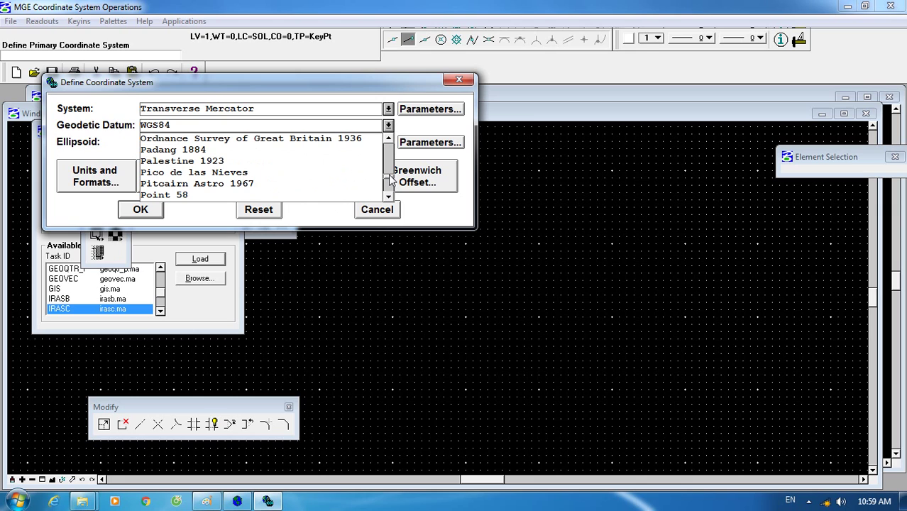
click(389, 197)
click(389, 197)
click(389, 197)
click(389, 197)
click(389, 197)
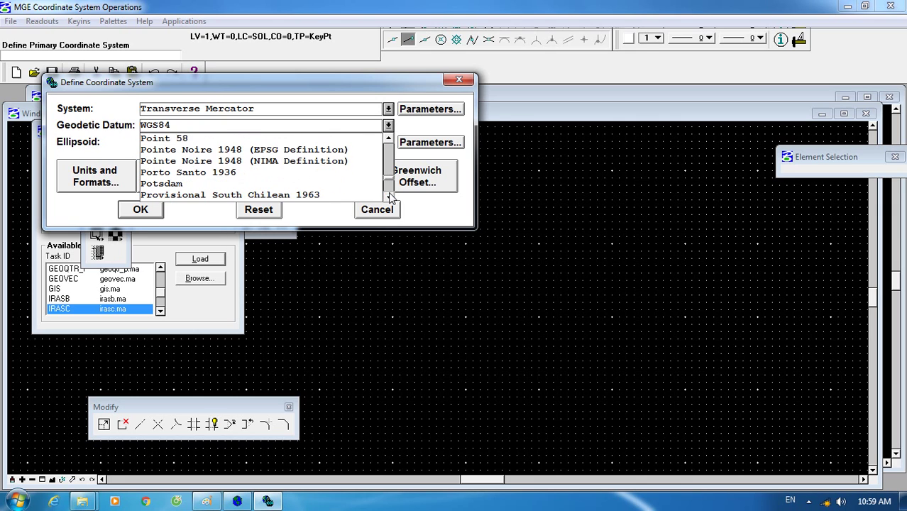
click(389, 197)
click(389, 196)
click(389, 197)
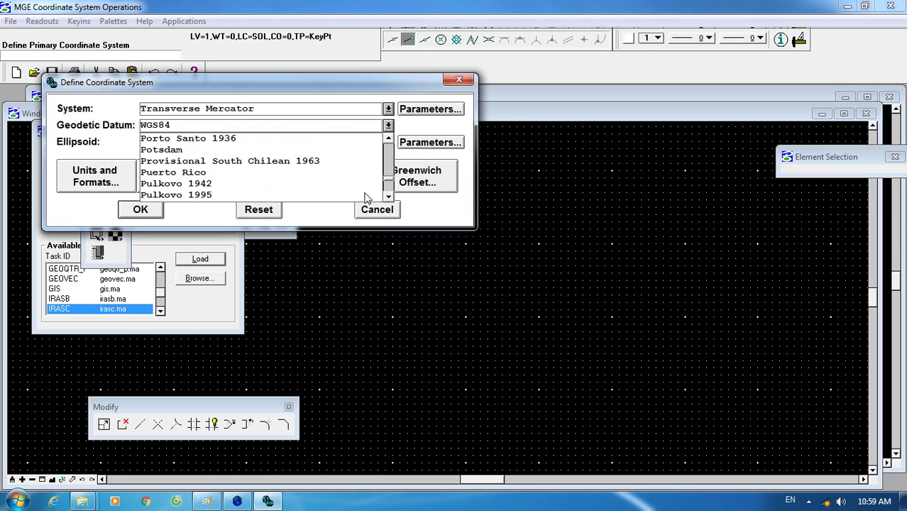
click(200, 185)
Set the Transverse Mercator longitude of origin to 106:00:00 and false easting to 5000 m, and accept the coordinate system definition.
click(422, 114)
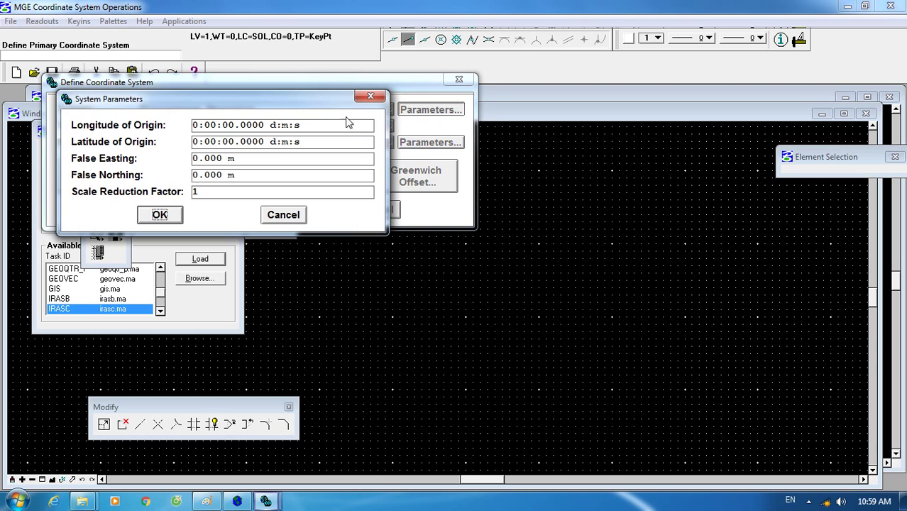
click(194, 126)
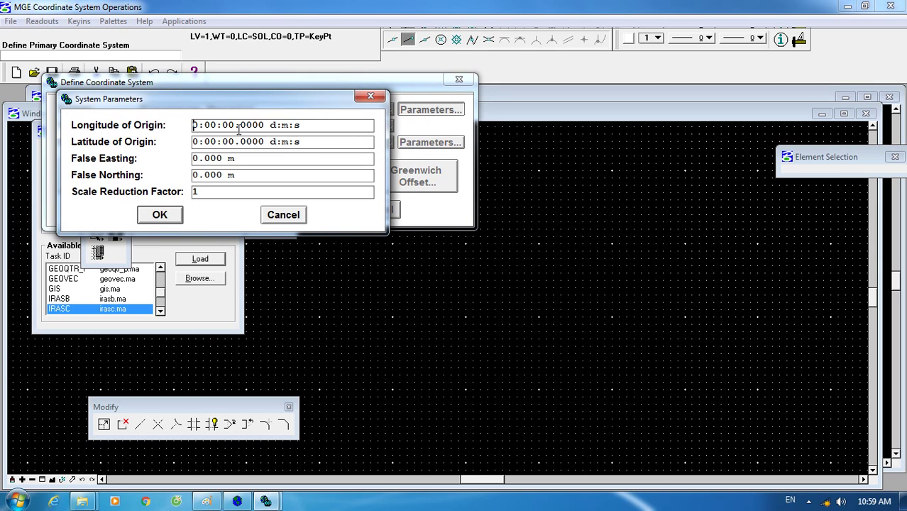
text(1)
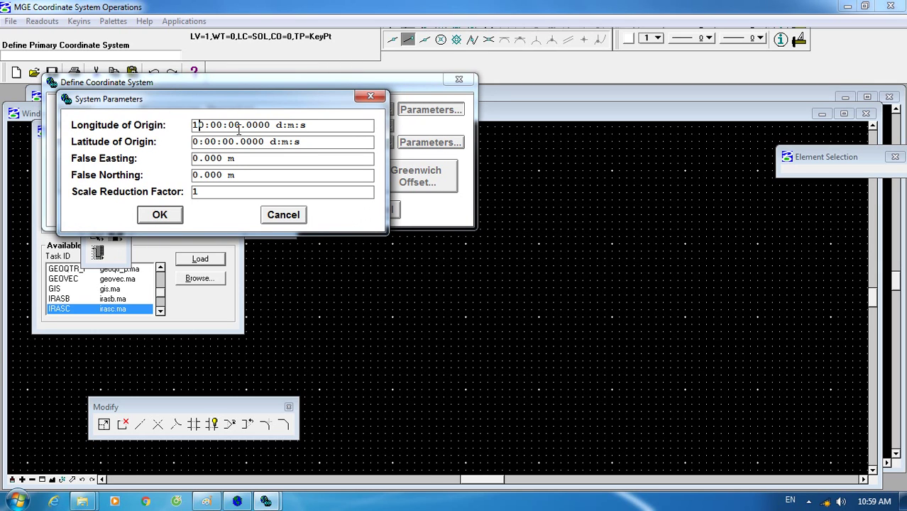
key(Right)
text(6)
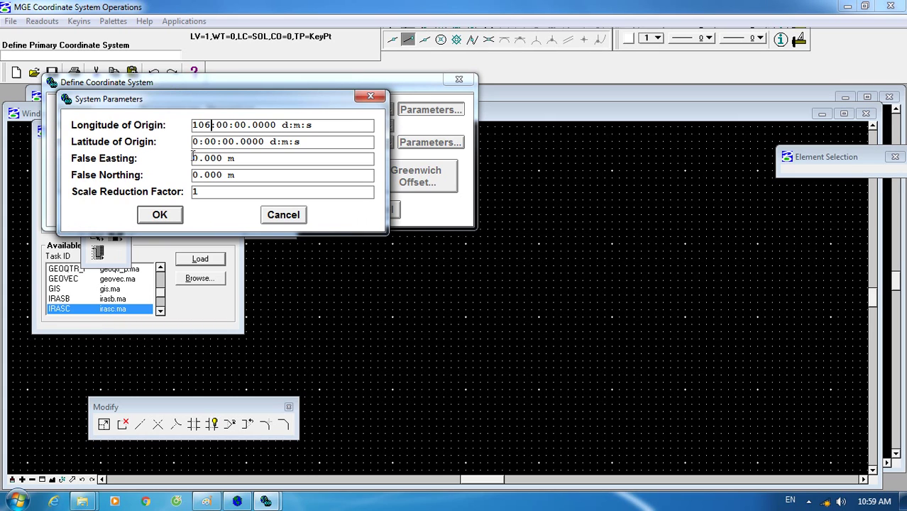
text(500)
click(162, 215)
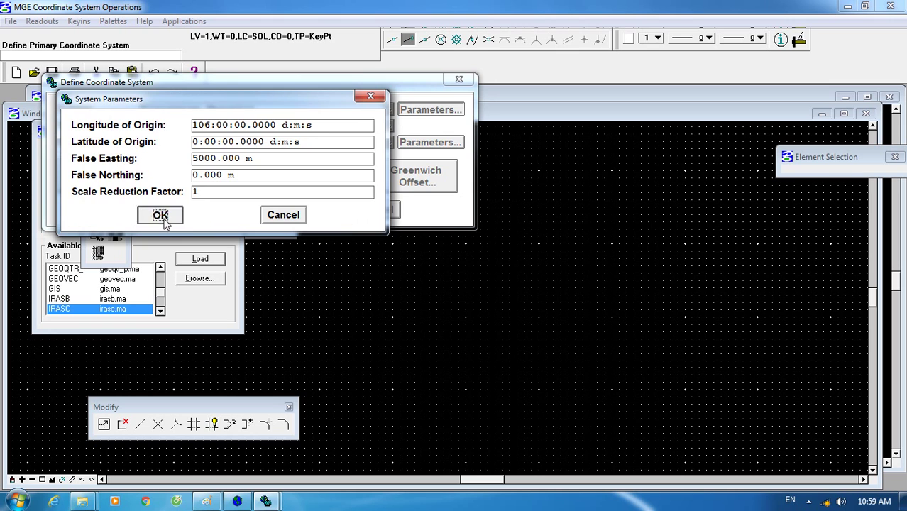
click(145, 211)
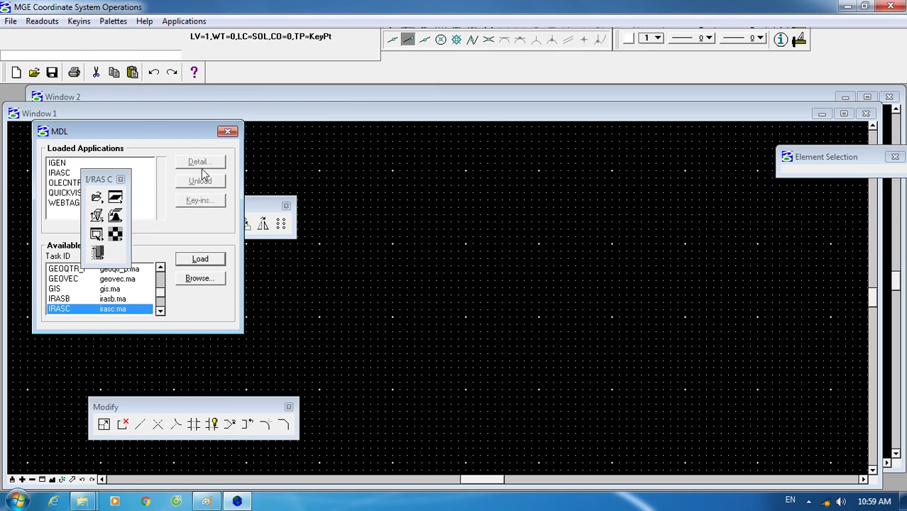
Switch to MGE Grid Generation and open the parameters for a keyed-in grid.
click(186, 22)
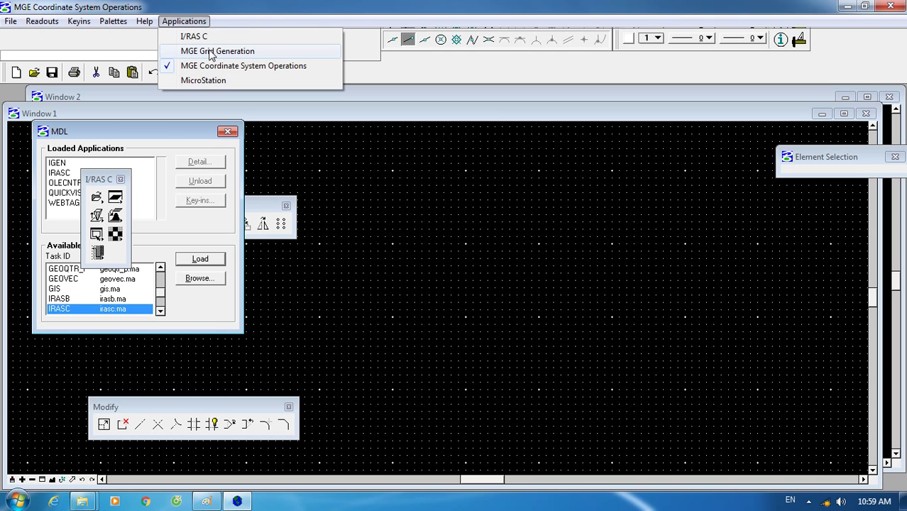
click(213, 51)
click(34, 22)
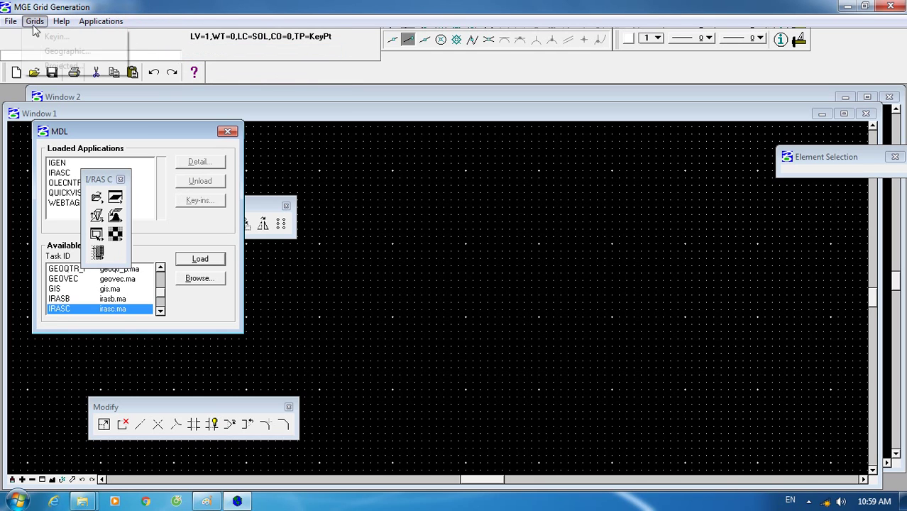
click(53, 36)
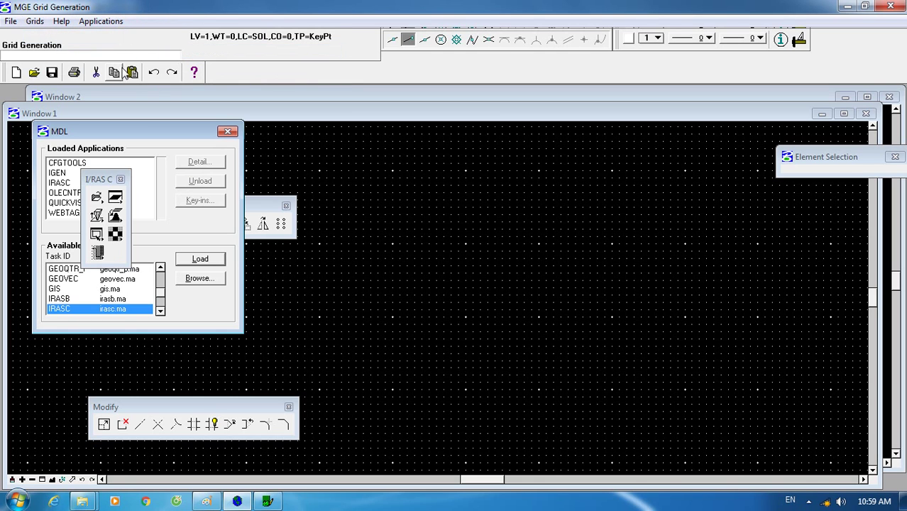
click(279, 501)
Enable the Frame grid component and review its symbology settings without changing them.
click(209, 154)
click(316, 156)
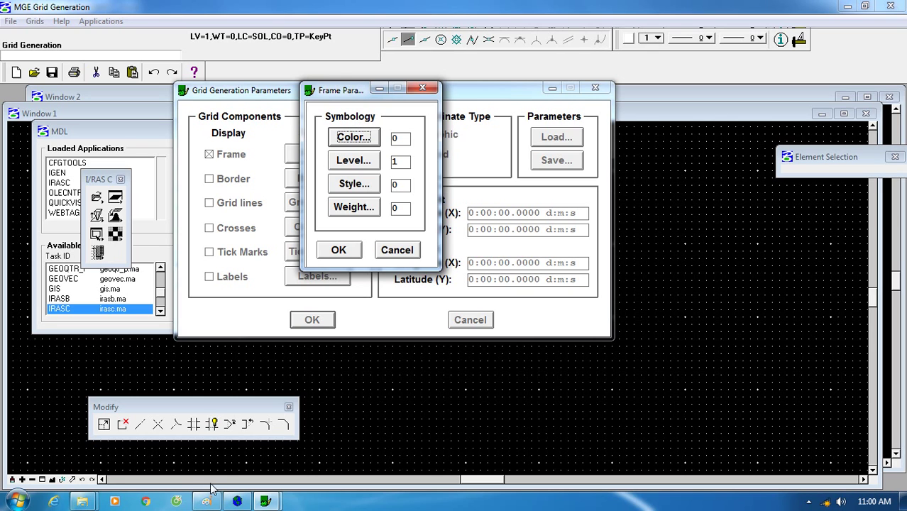
mouse_move(207, 504)
click(398, 251)
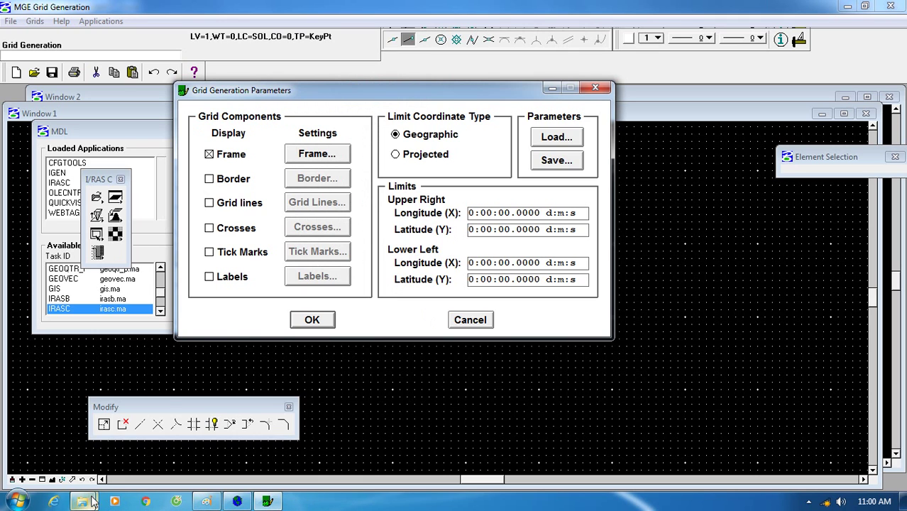
Switch to Paint and examine the longitude and latitude at the upper-left corner of the NSB4607 map.
mouse_move(96, 501)
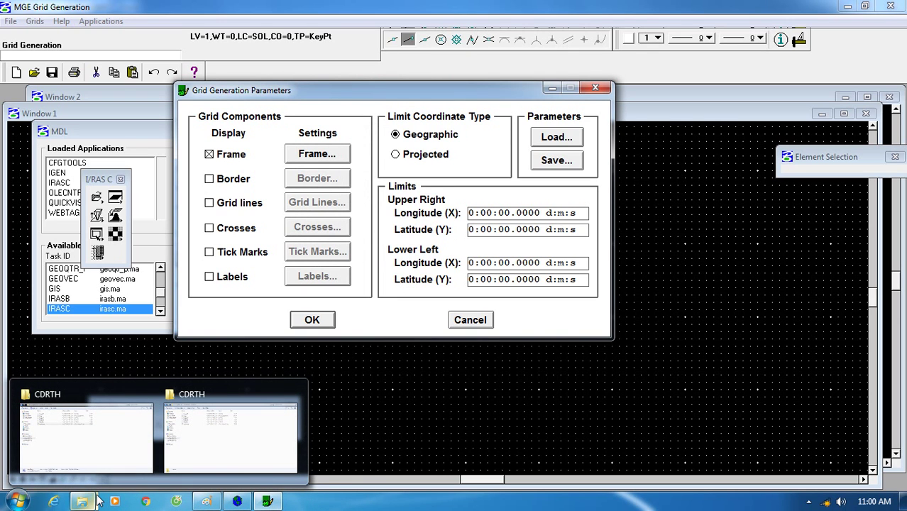
mouse_move(183, 445)
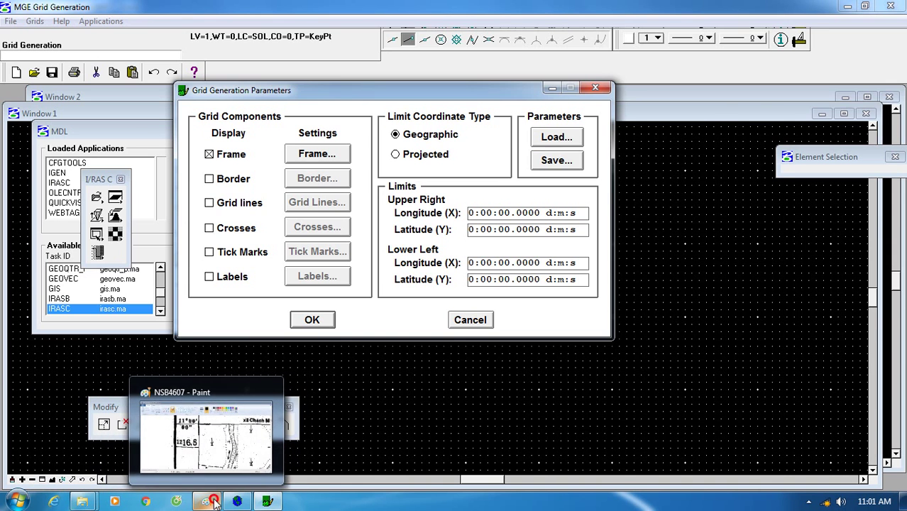
click(213, 433)
scroll(440, 308, down, 3)
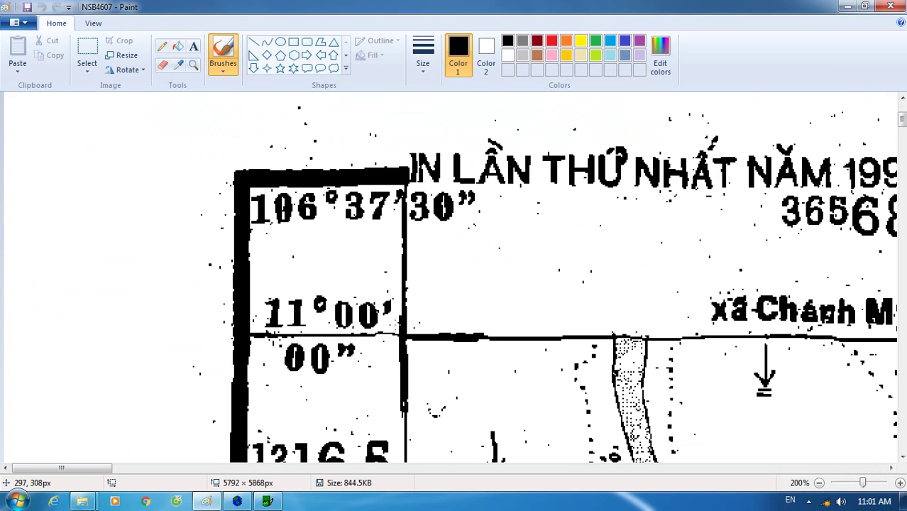
click(267, 501)
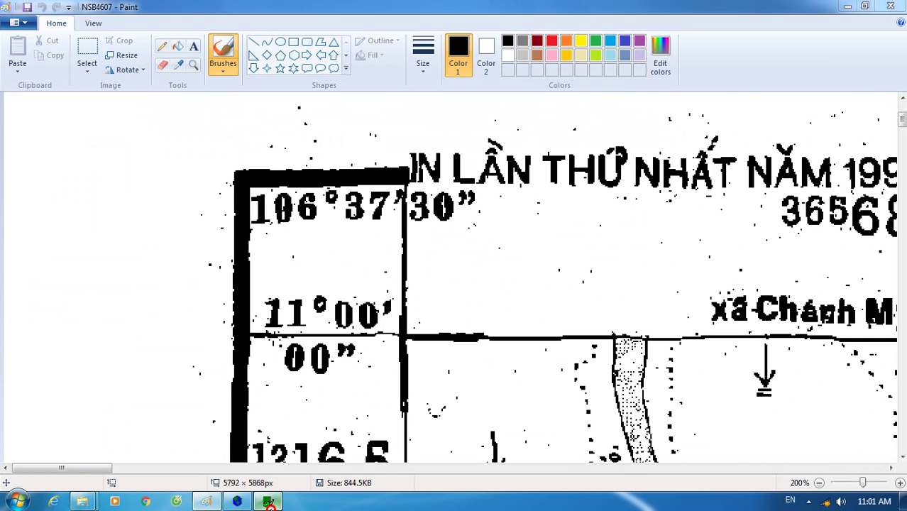
text(10)
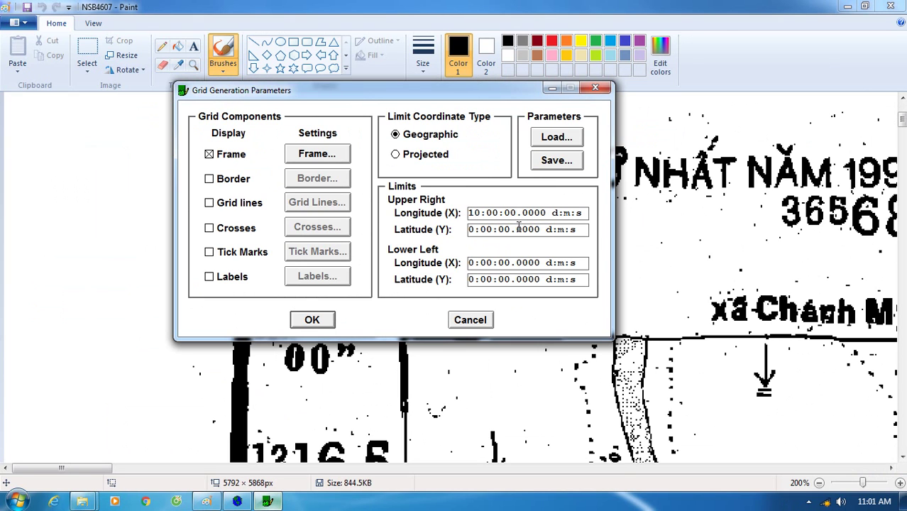
text(6:)
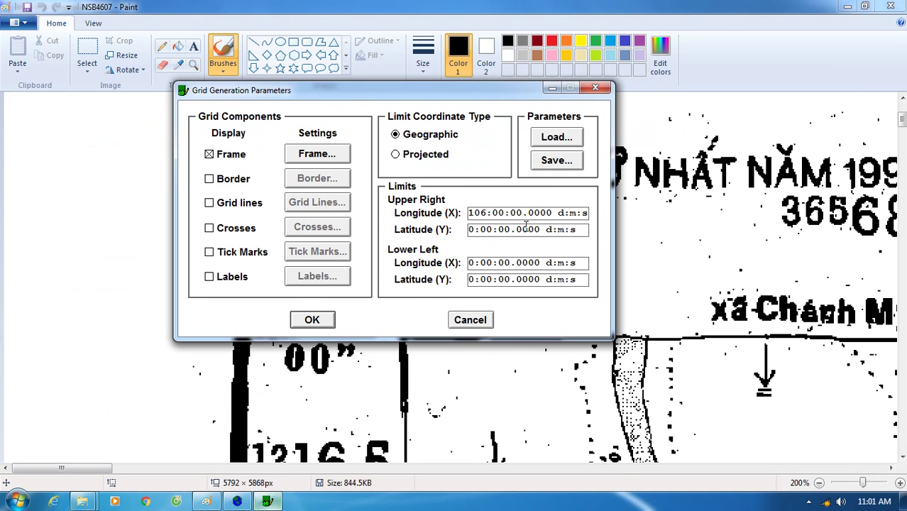
text(00)
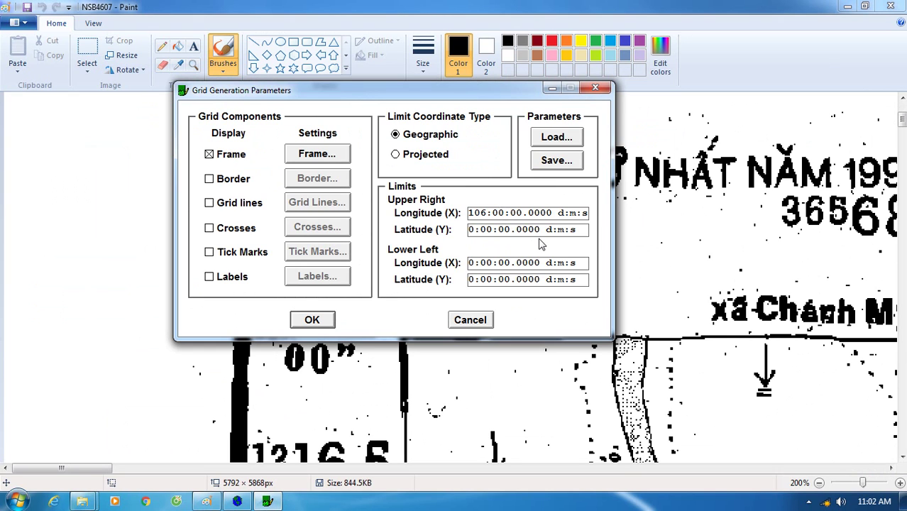
key(BackSpace)
key(BackSpace)
text(37)
key(Right)
key(Right)
key(BackSpace)
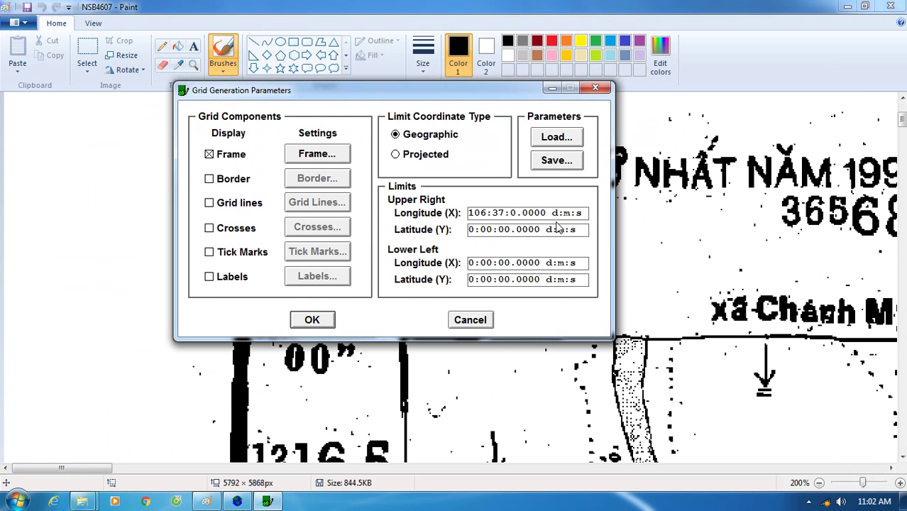
Set the upper-right longitude limit of the grid to 106:37:30.
double_click(497, 216)
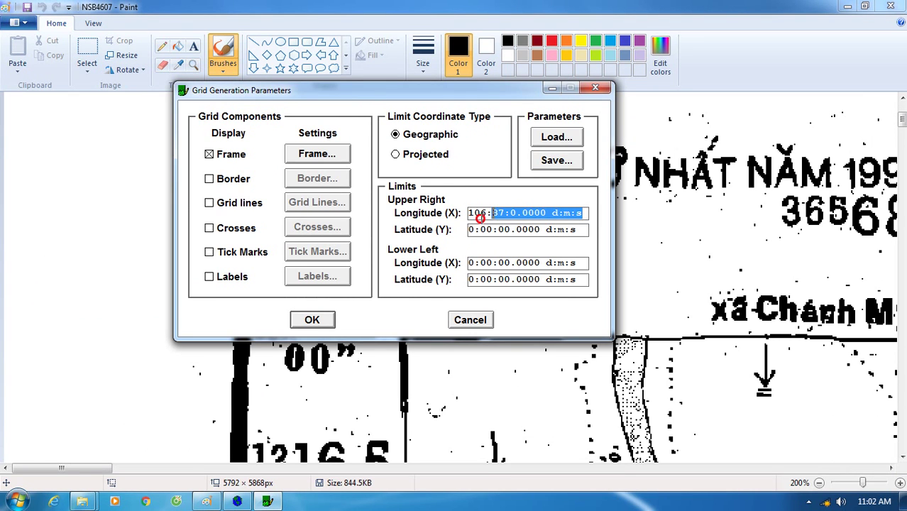
text(106)
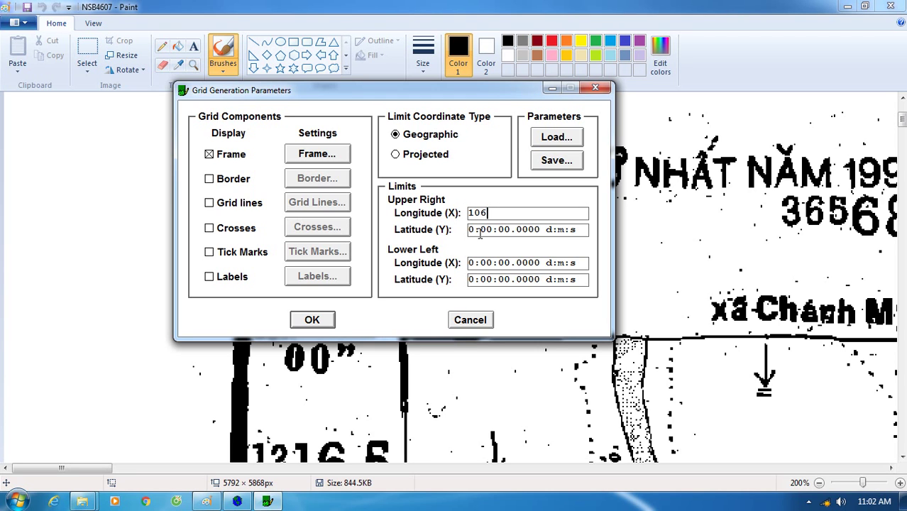
key(BackSpace)
text(:37:30)
Recheck the map's corner coordinates in Paint and set the grid's upper-right latitude limit to 11:00:00.
click(213, 501)
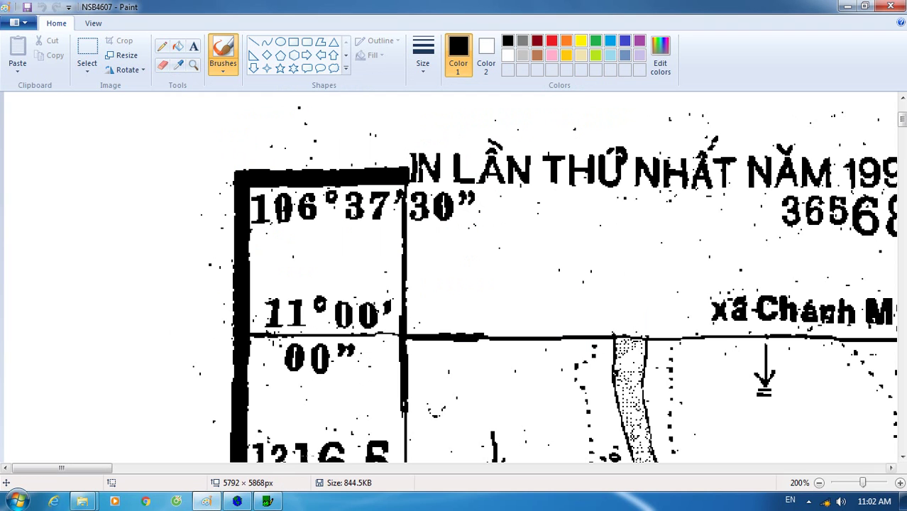
click(267, 502)
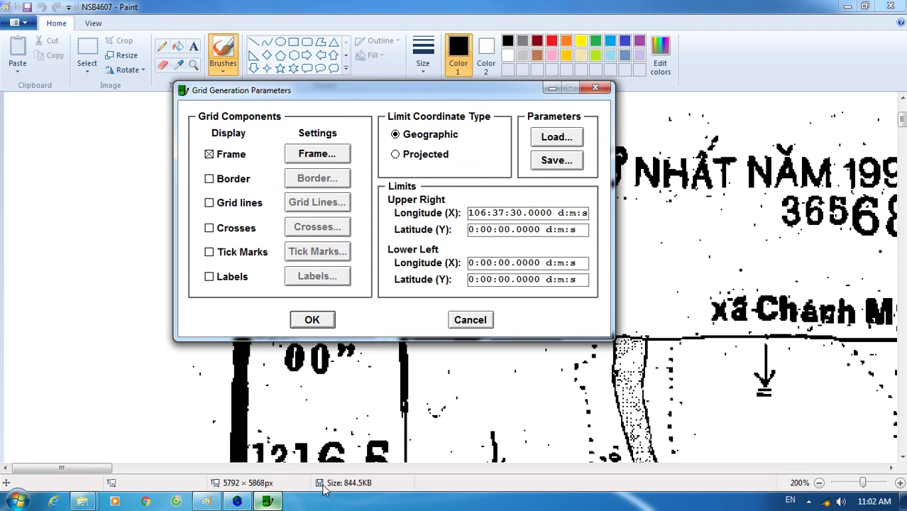
key(Tab)
text(11)
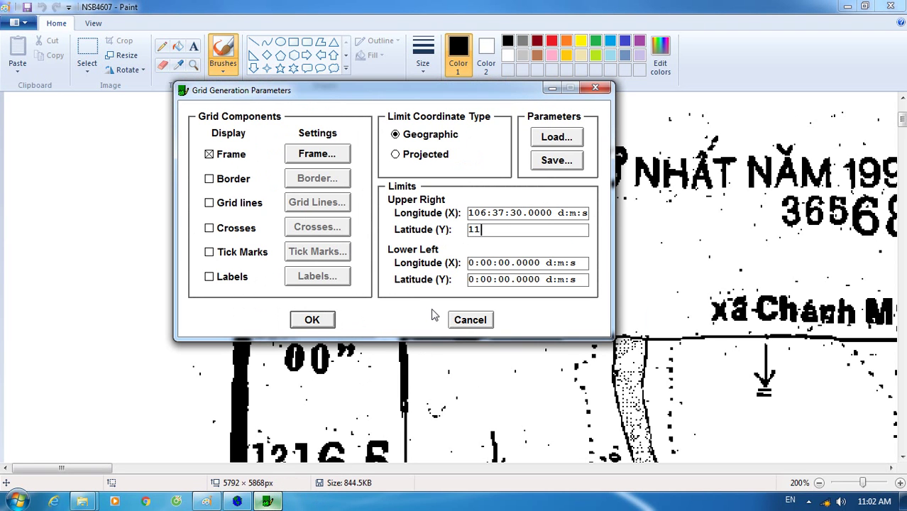
text(:00:00)
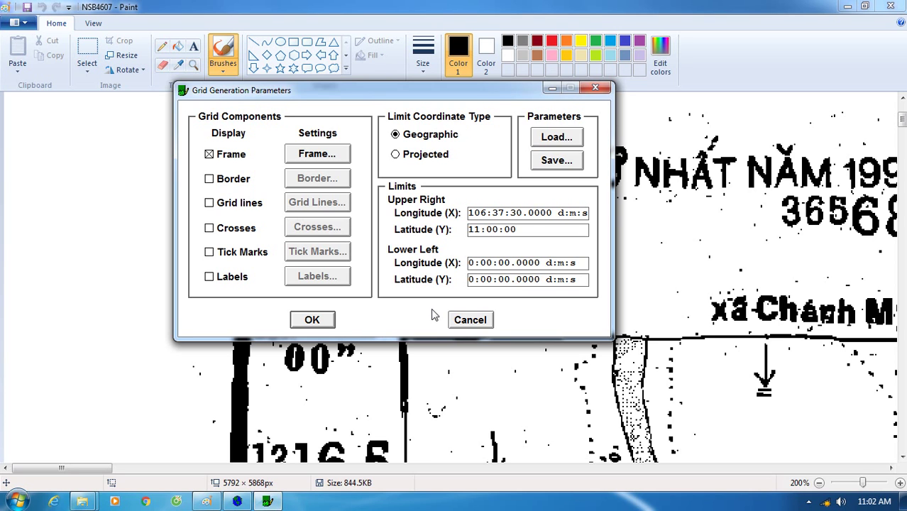
key(Tab)
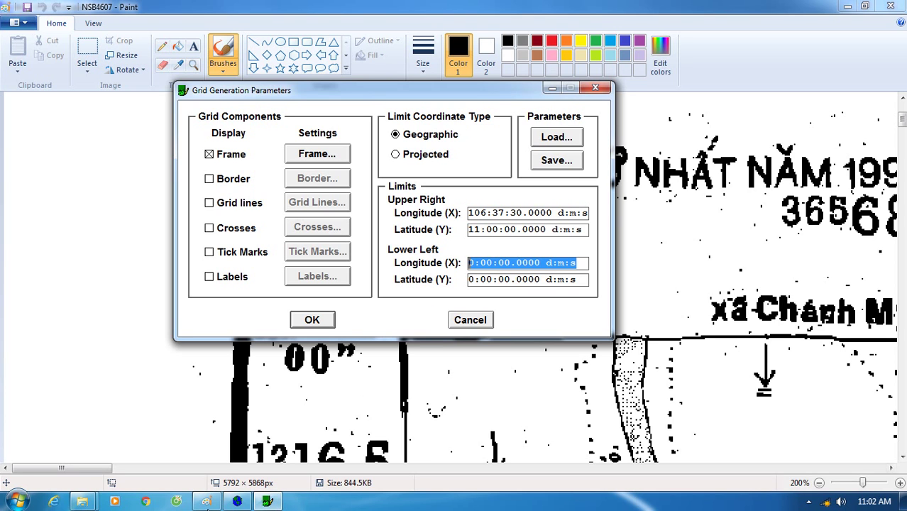
Switch to the NSB4607 map in Paint and examine the longitude and latitude at its lower-left corner.
click(207, 501)
click(207, 502)
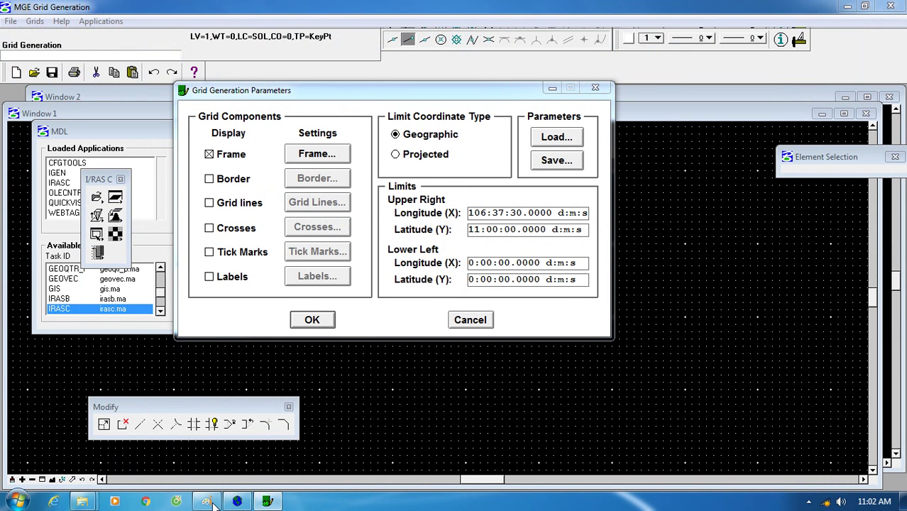
click(207, 501)
scroll(536, 151, down, 10)
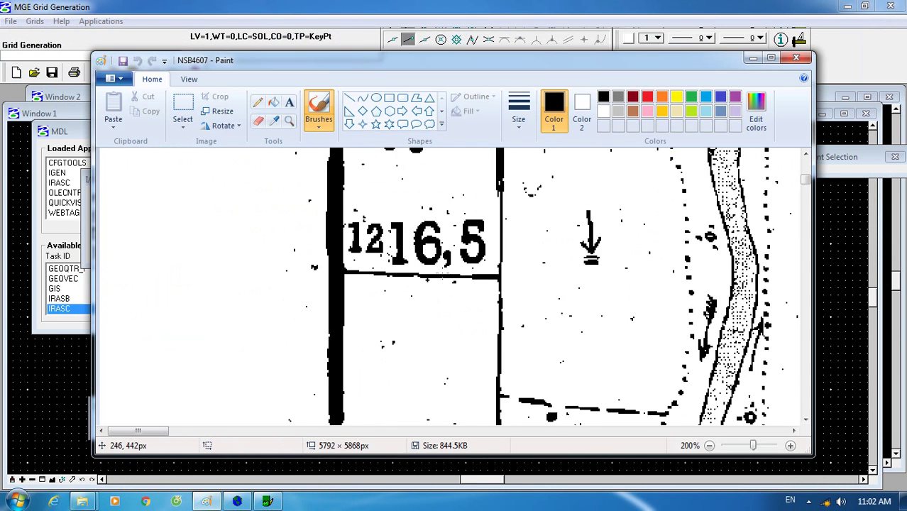
click(771, 57)
scroll(632, 277, down, 20)
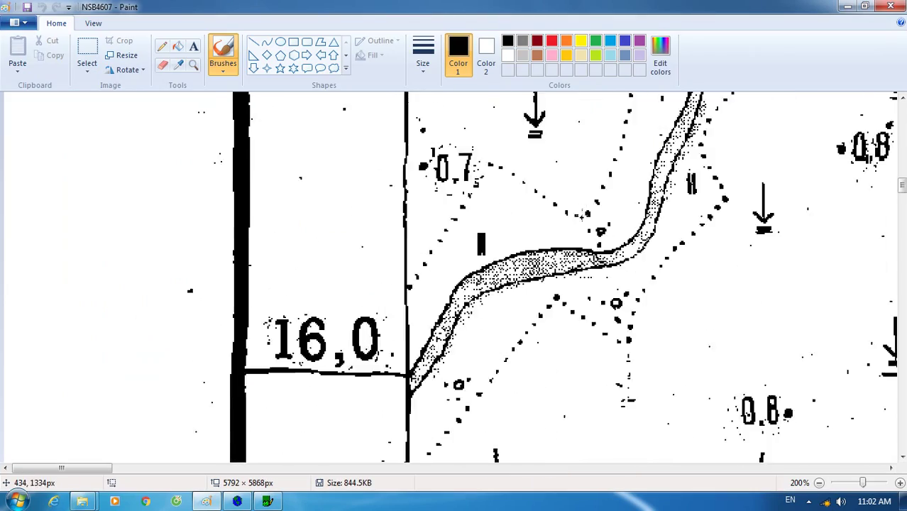
scroll(561, 277, down, 15)
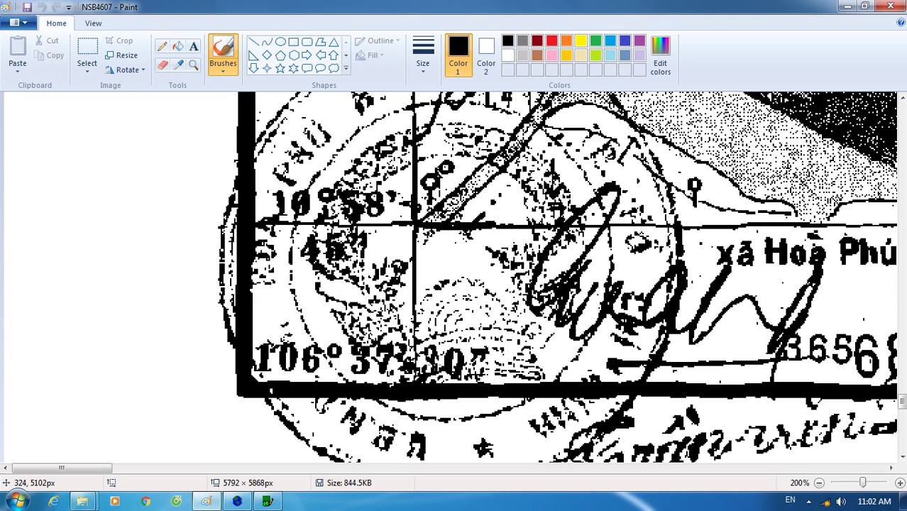
click(267, 502)
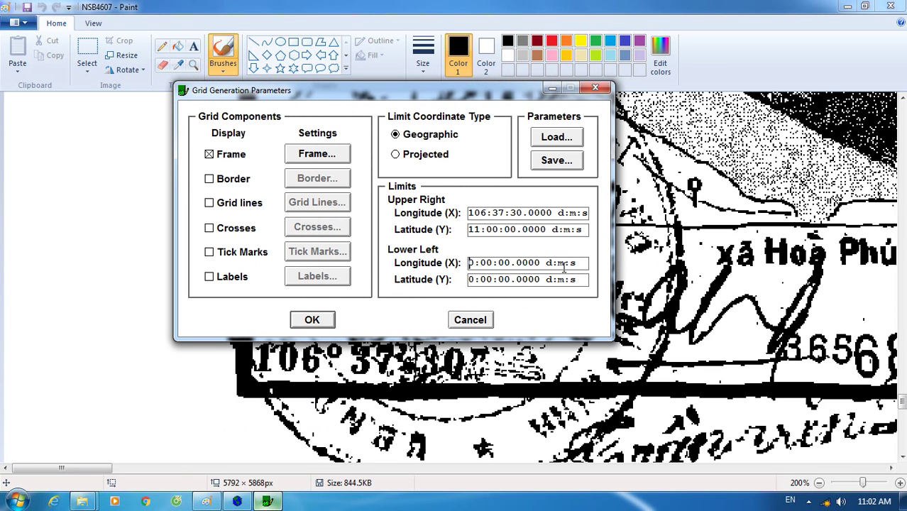
Set the lower-left longitude limit of the grid to 106:37:30.
drag(575, 262, 442, 276)
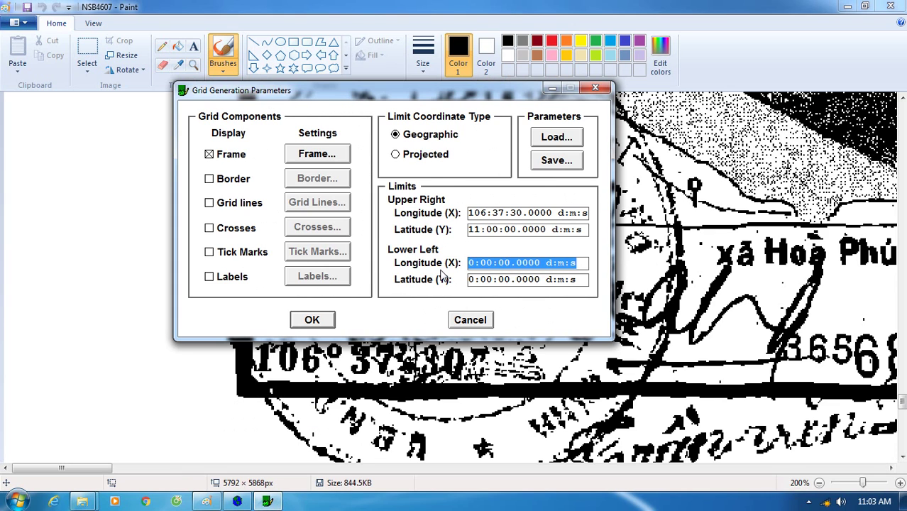
text(14)
key(BackSpace)
text(06:37:30)
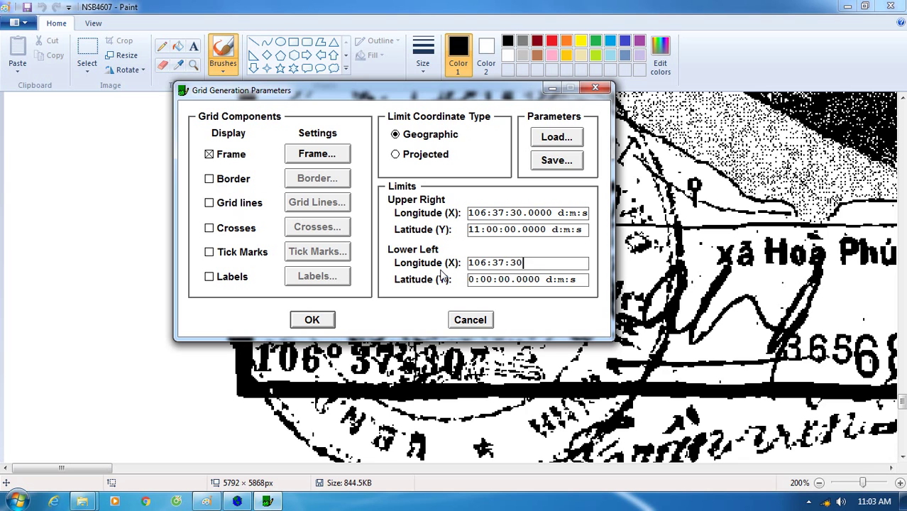
key(Tab)
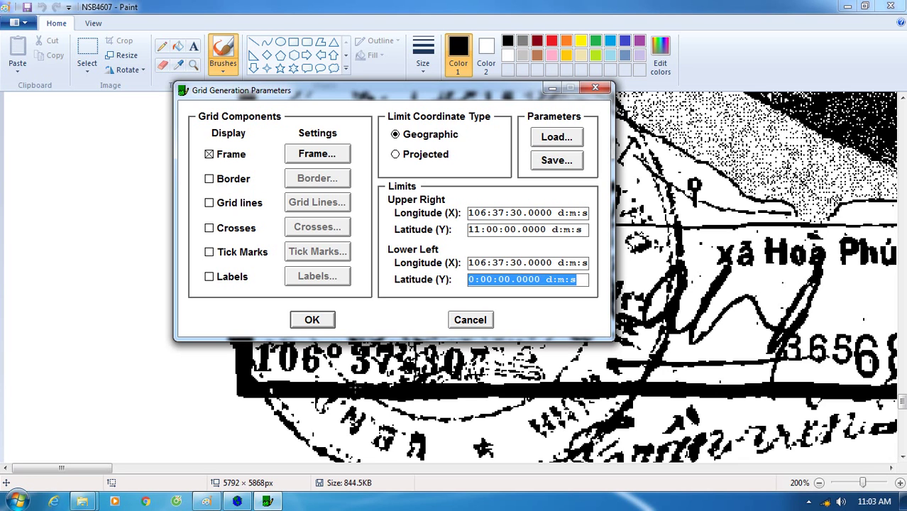
Recheck the lower-left corner latitude on the NSB4607 map in Paint and set the grid's lower-left latitude limit to 10:58:45.
click(214, 505)
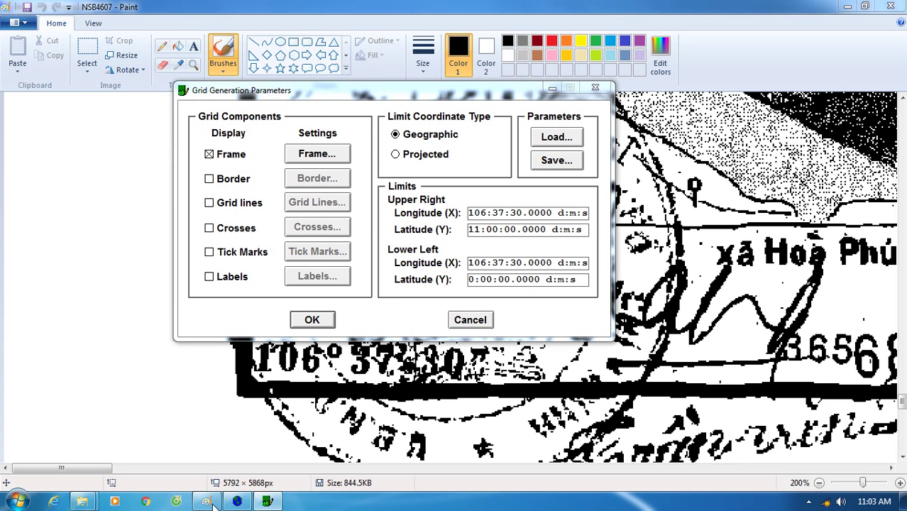
click(213, 505)
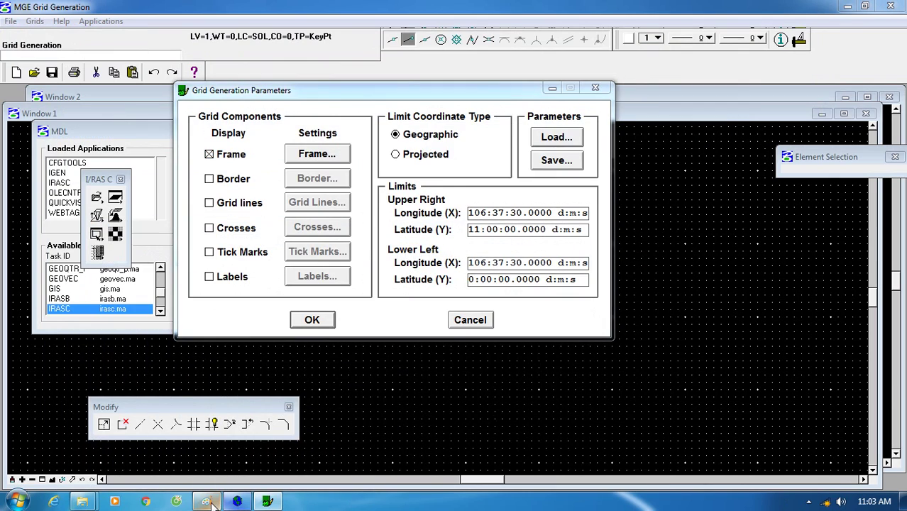
click(210, 503)
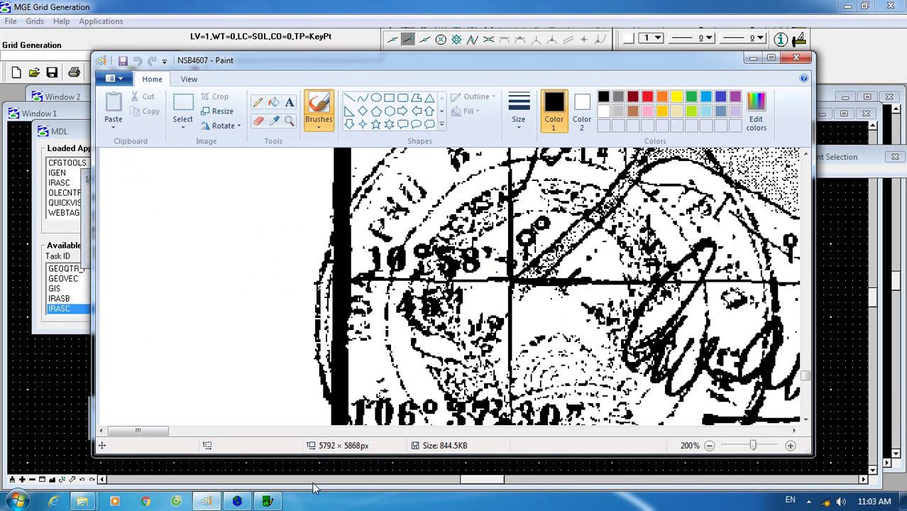
scroll(426, 308, down, 3)
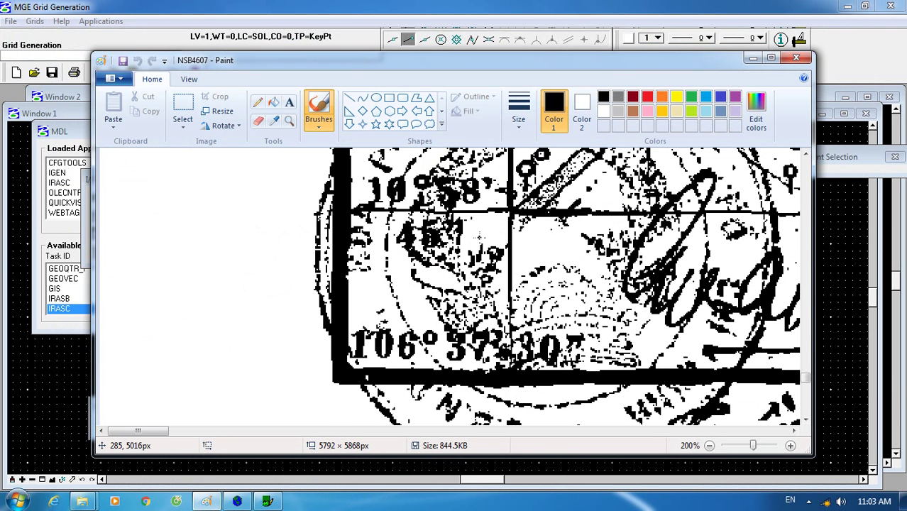
click(267, 502)
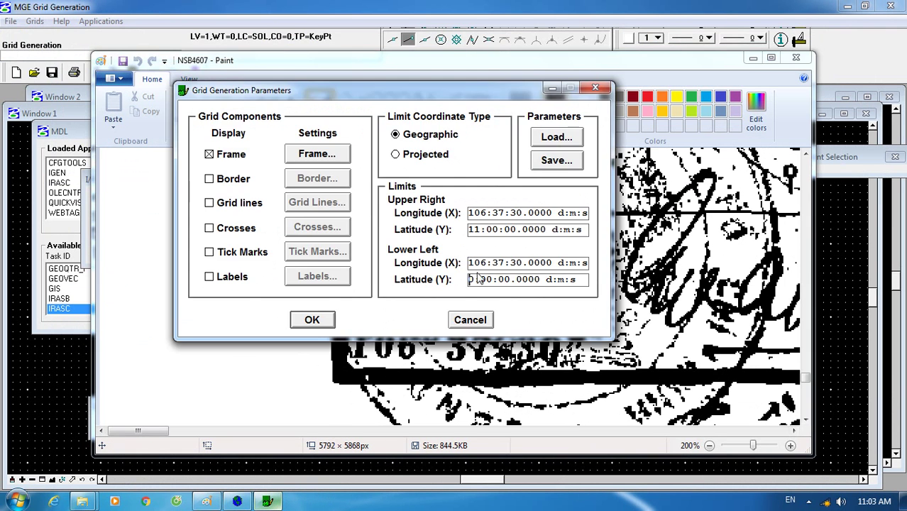
drag(579, 278, 441, 277)
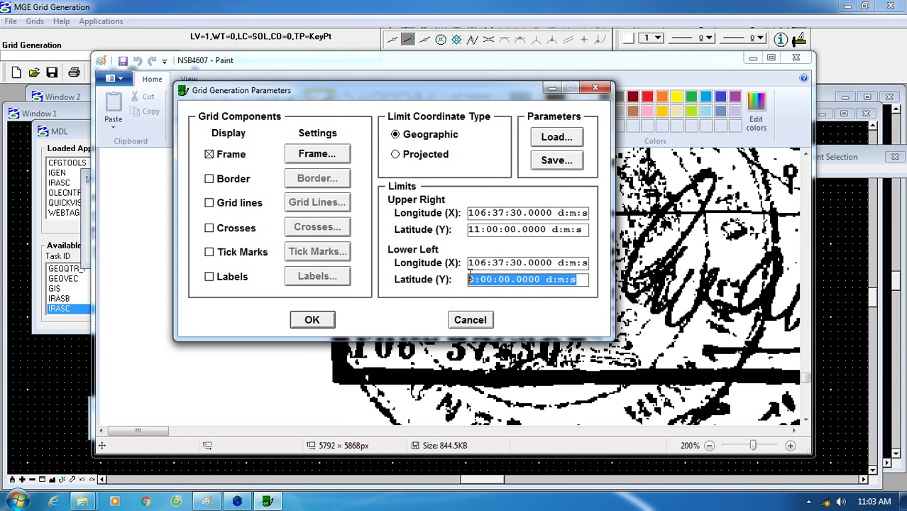
text(10:58)
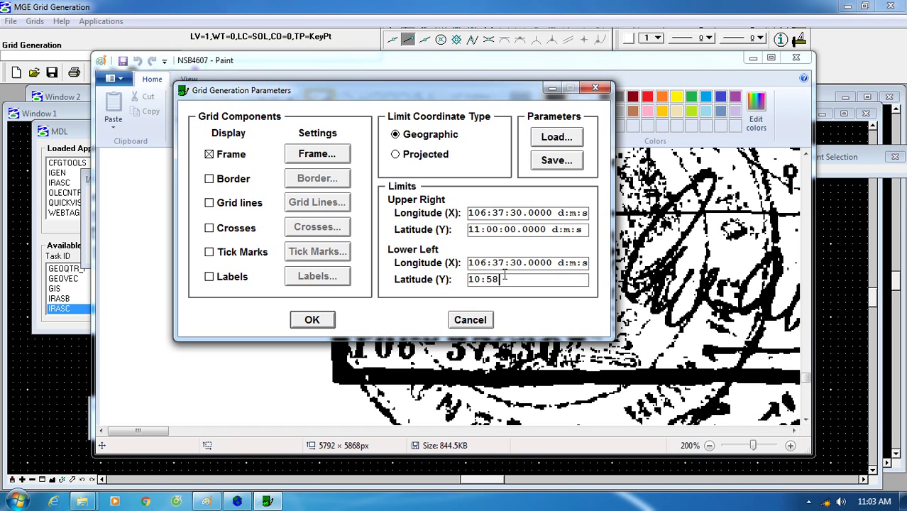
text(:45)
click(327, 322)
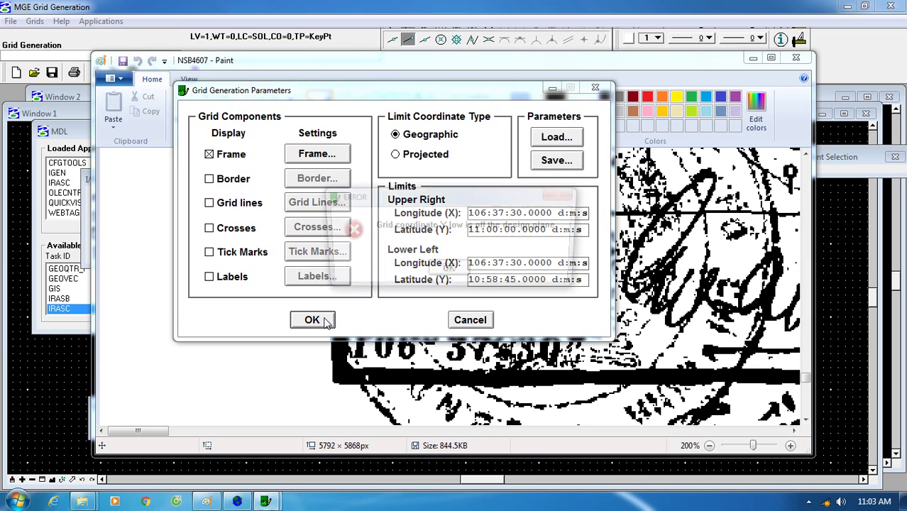
click(448, 271)
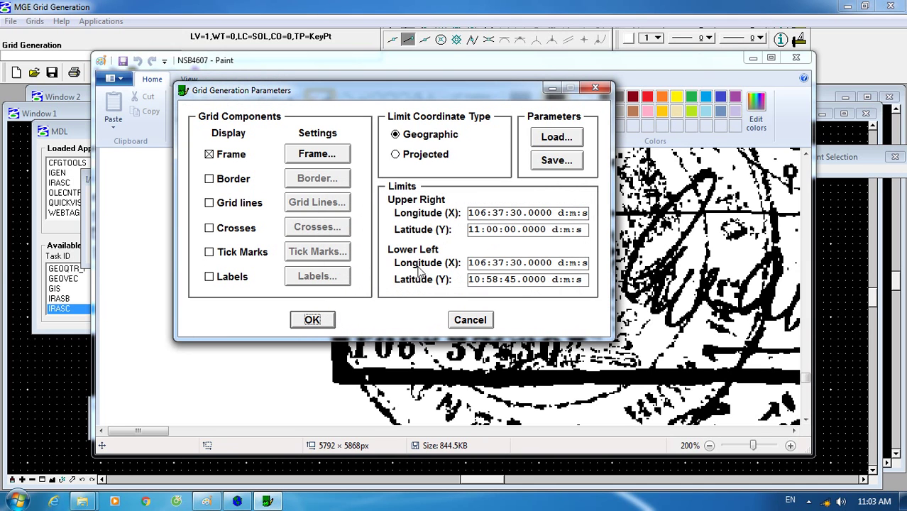
Include the border in the grid components and open its parameters.
click(239, 183)
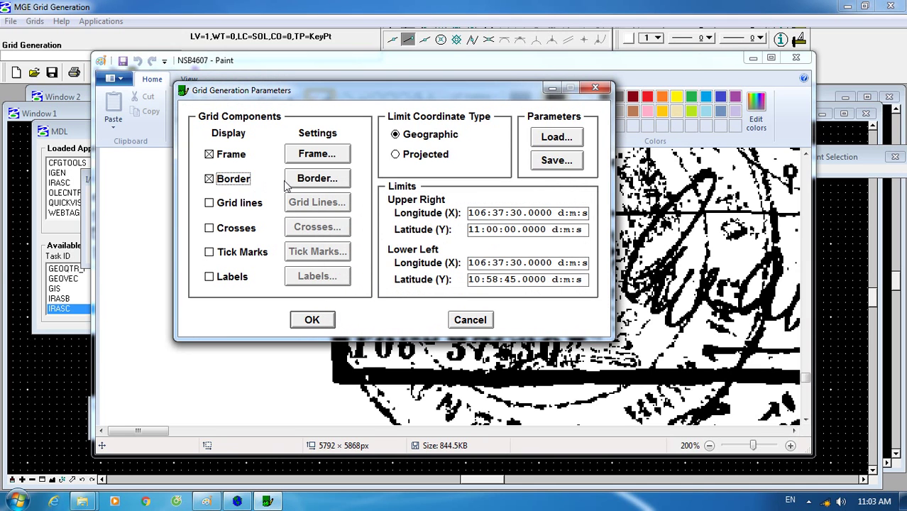
click(312, 178)
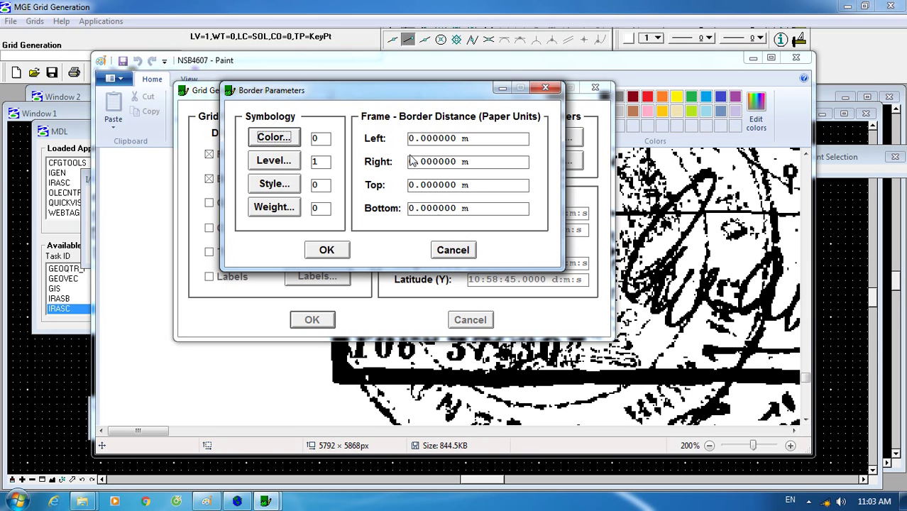
drag(389, 93, 436, 135)
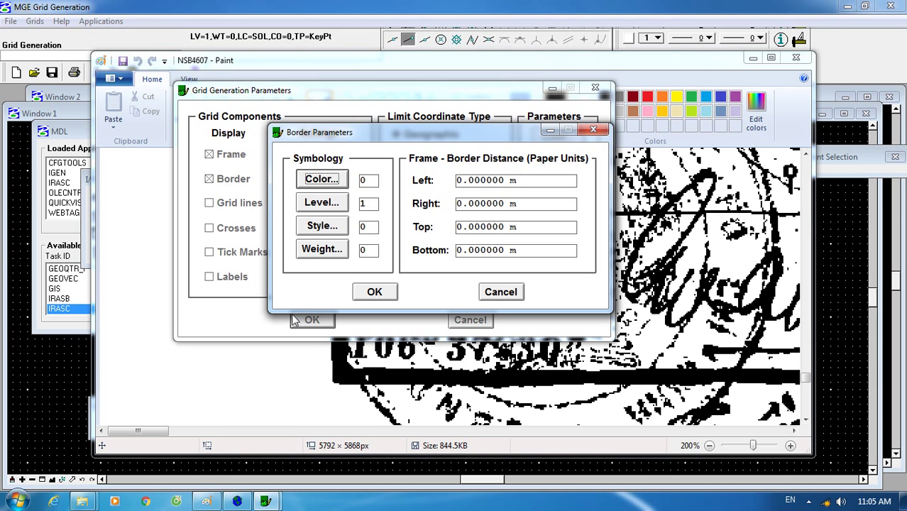
Switch to the NSB4607 map in Paint and examine the frame's upper-left corner and the labels along its upper edge.
click(206, 501)
scroll(557, 284, up, 5)
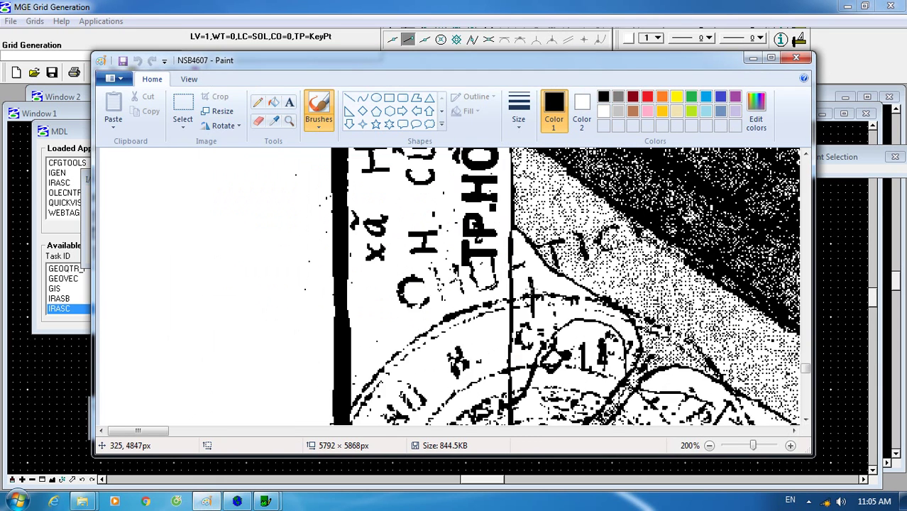
double_click(602, 56)
ctrl+scroll(507, 303, down, 4)
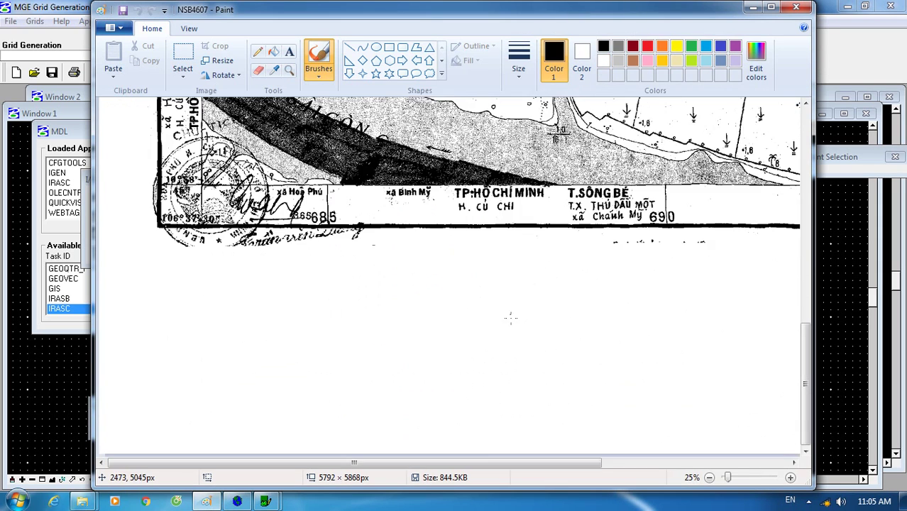
scroll(403, 229, up, 3)
scroll(419, 168, up, 1)
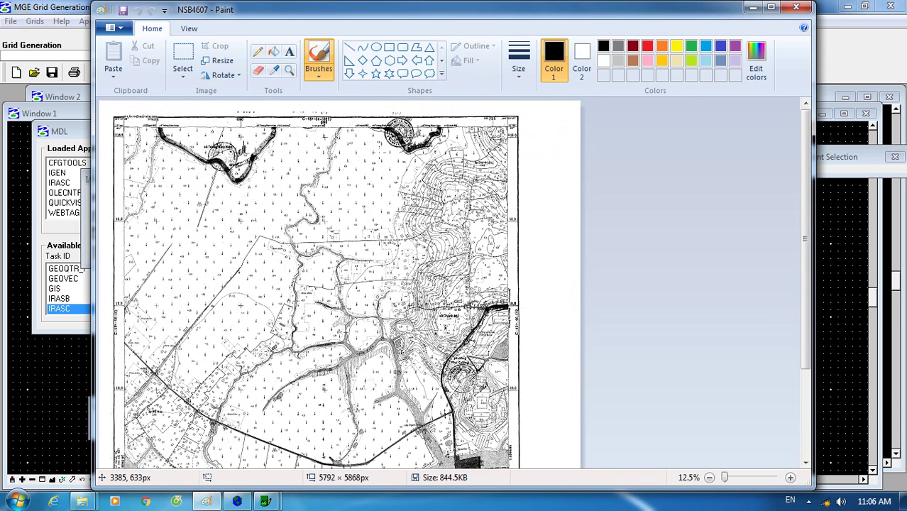
ctrl+scroll(346, 127, up, 1)
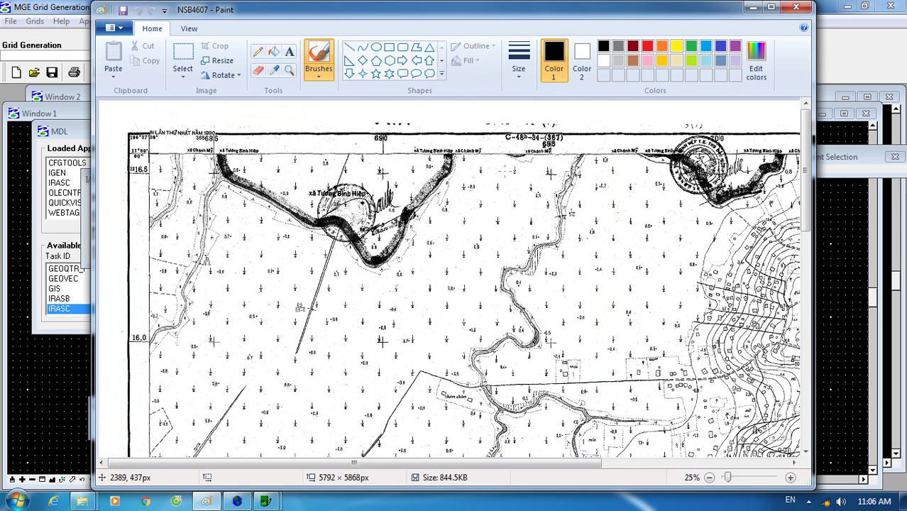
ctrl+scroll(544, 142, up, 2)
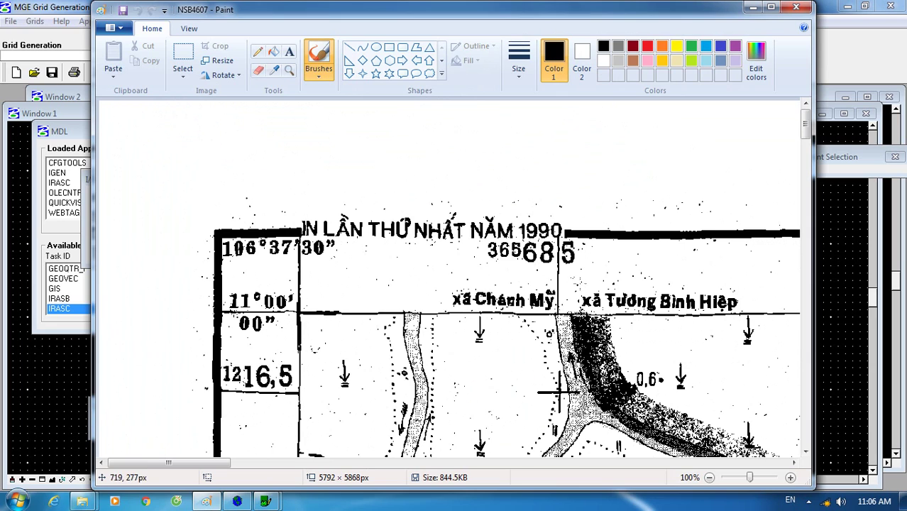
mouse_move(205, 462)
mouse_down()
mouse_move(406, 474)
mouse_move(485, 466)
mouse_up()
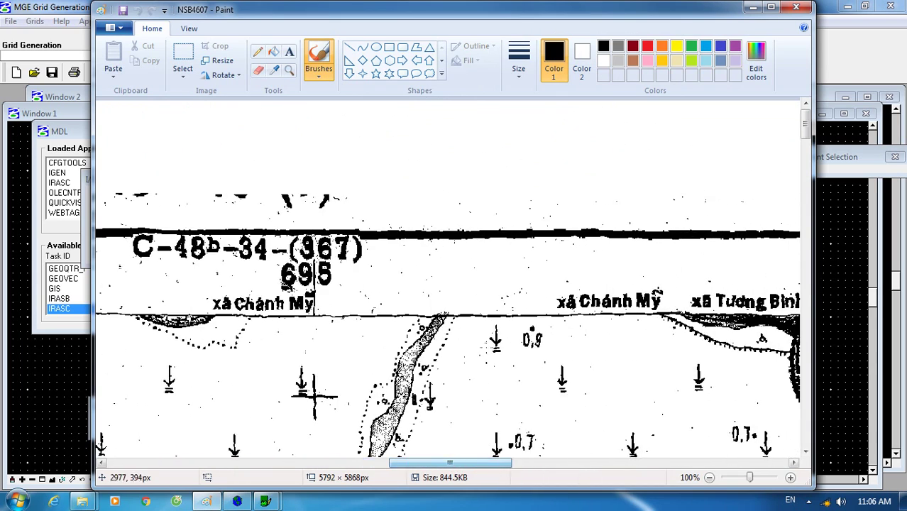
Examine the map frame along its lower edge and at the lower-left, upper-left and upper-right corners.
ctrl+scroll(486, 330, down, 2)
scroll(119, 246, down, 10)
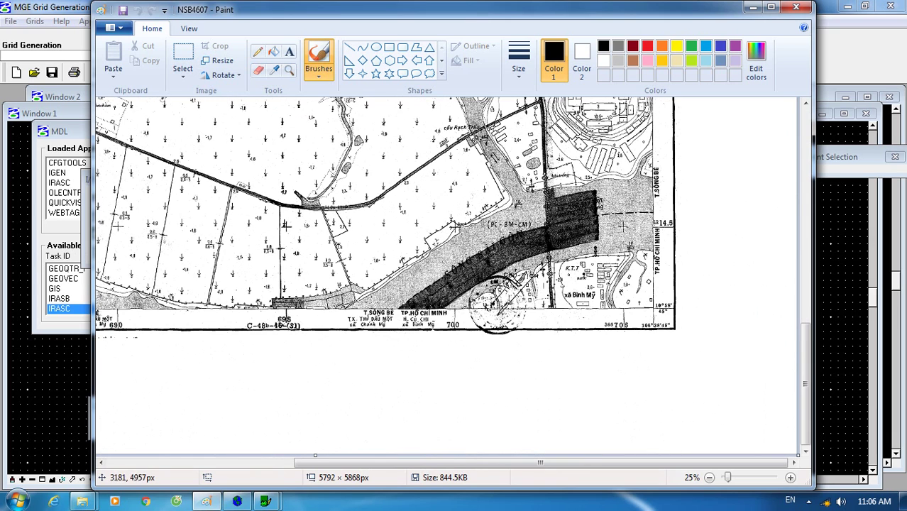
ctrl+scroll(410, 321, up, 1)
scroll(426, 320, down, 5)
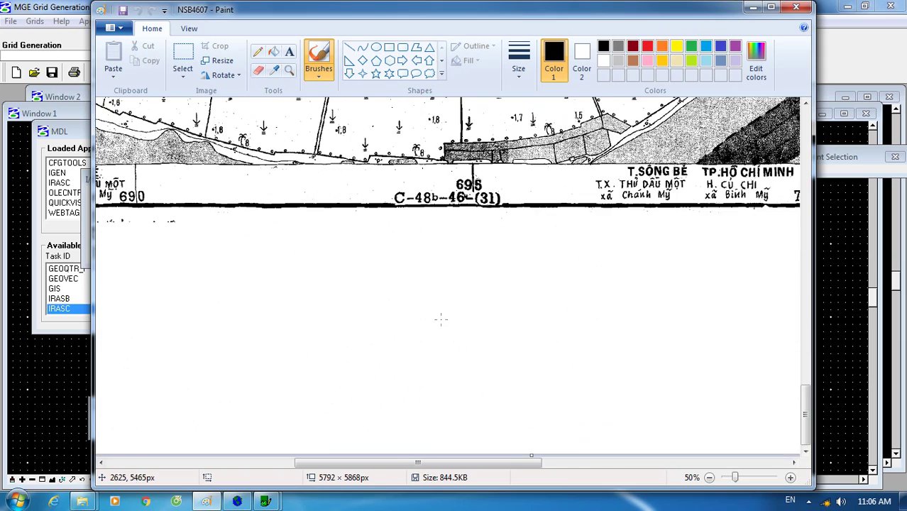
scroll(479, 316, up, 1)
drag(479, 462, 259, 446)
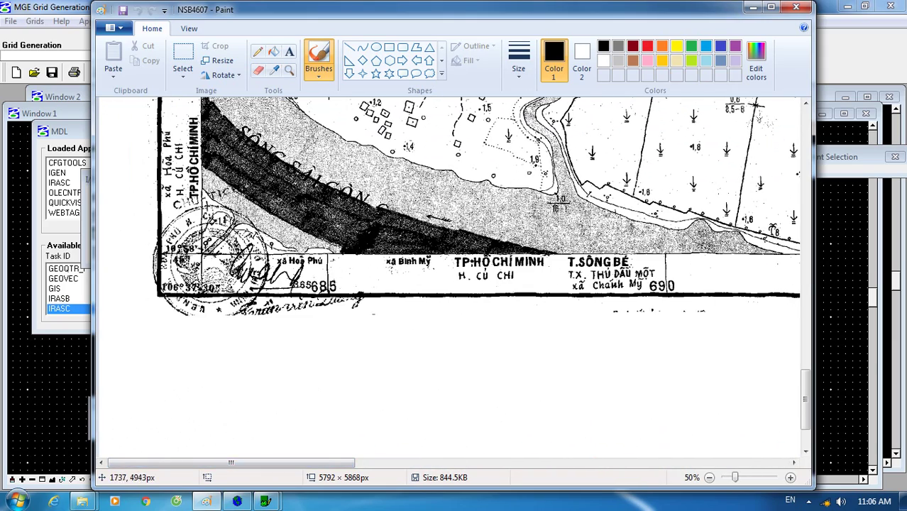
scroll(709, 196, up, 10)
scroll(710, 197, up, 3)
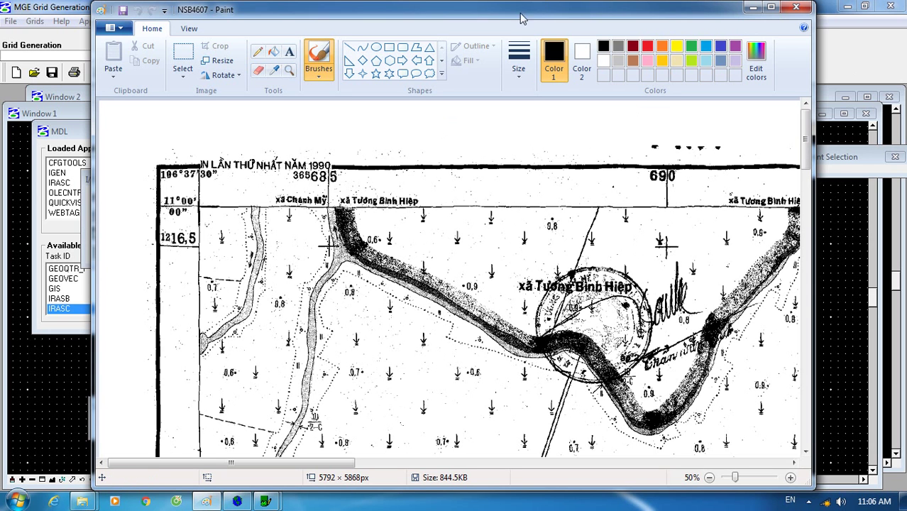
drag(350, 463, 737, 450)
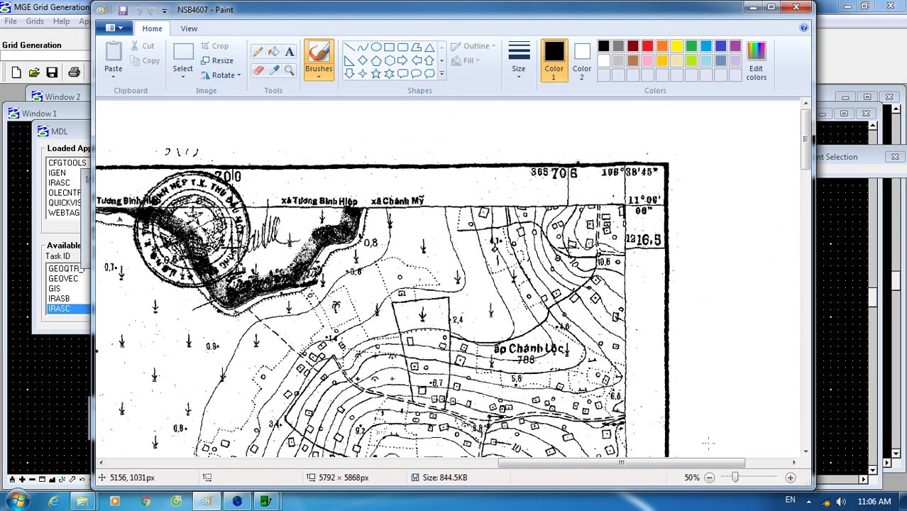
Browse drives D: and E: in File Explorer and look through the bthhhhhhhhhhhhh and BT th folders.
key(super+e)
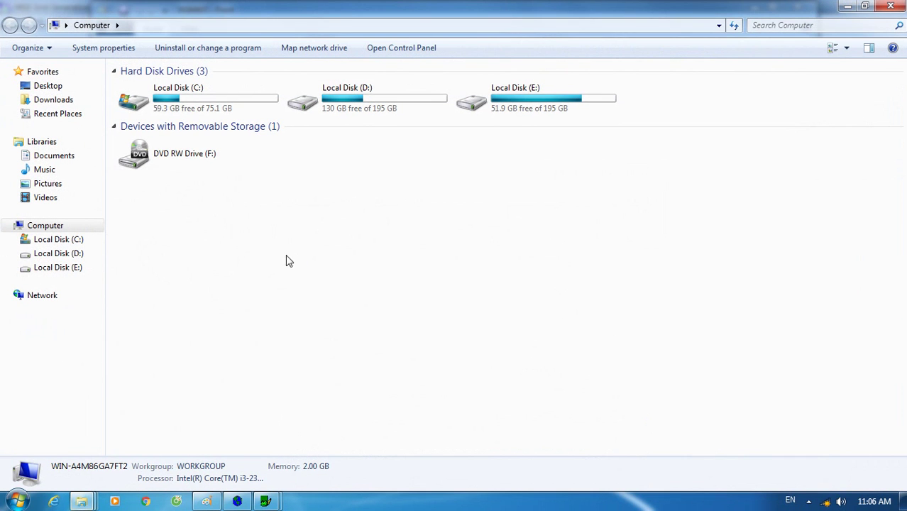
click(49, 258)
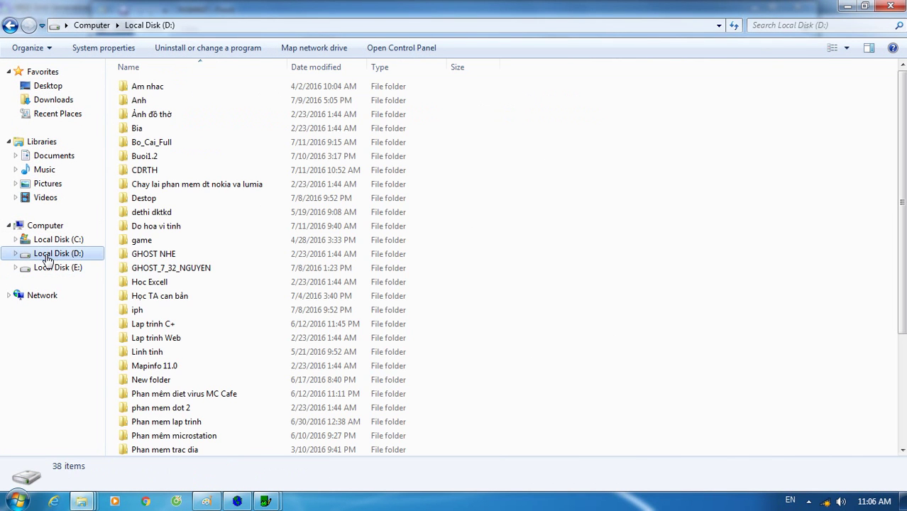
click(81, 272)
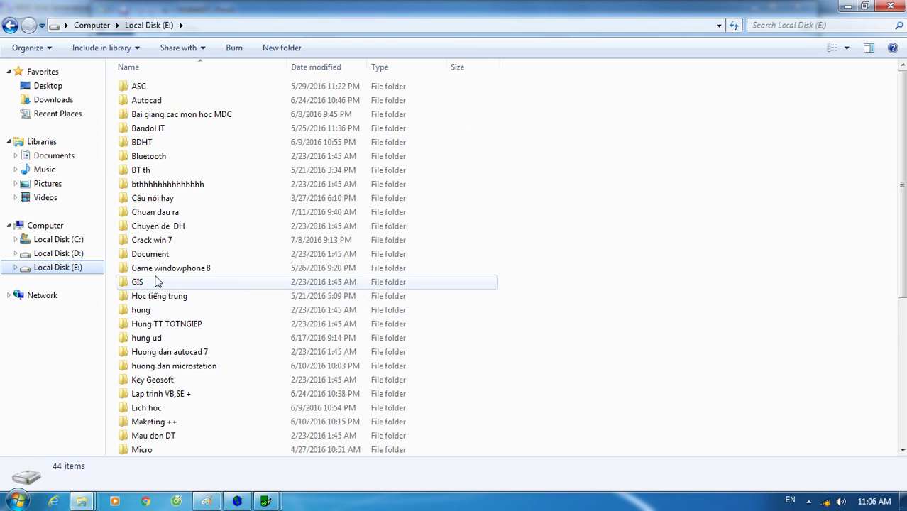
double_click(153, 185)
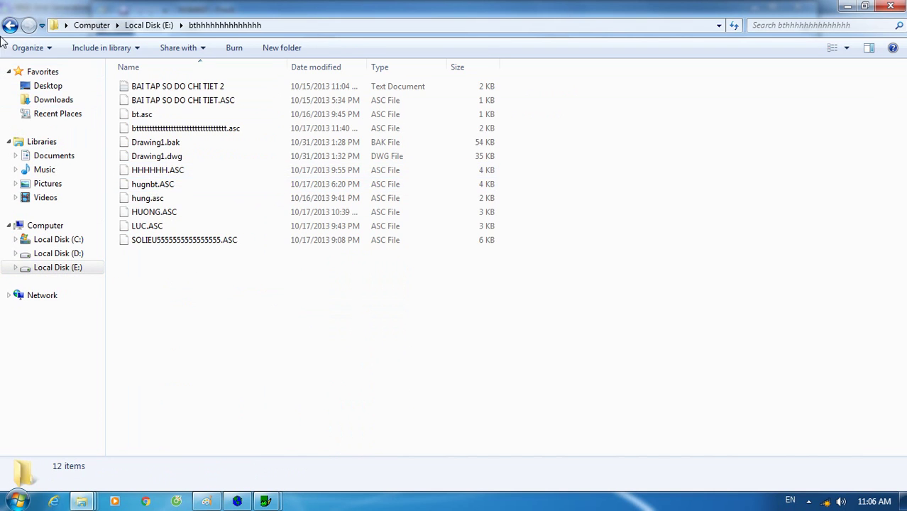
key(BackSpace)
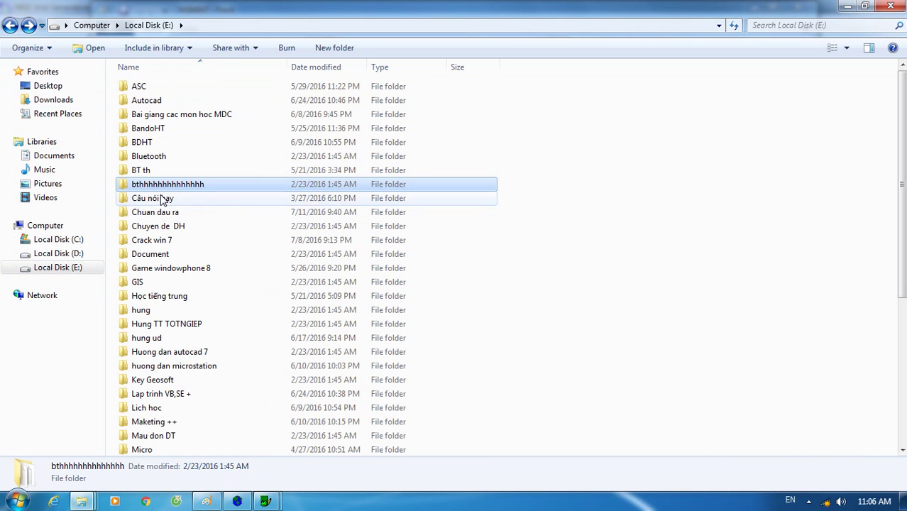
double_click(149, 172)
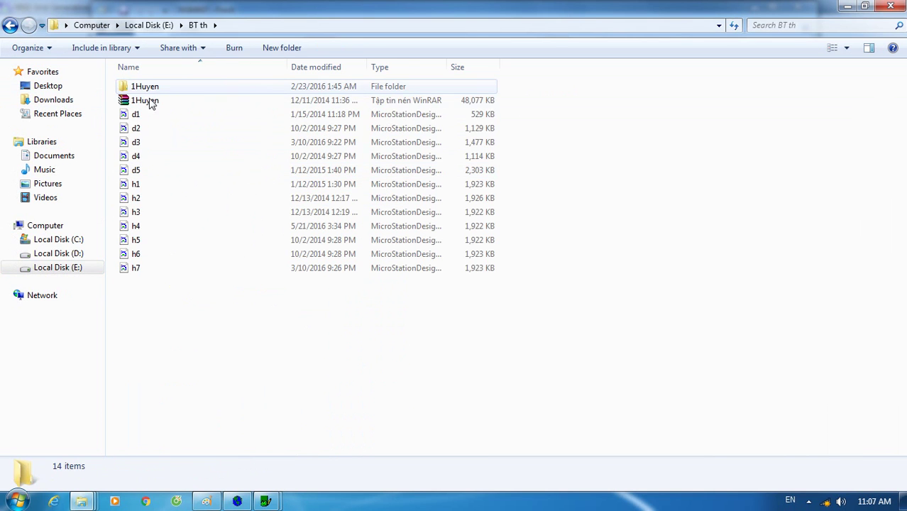
click(10, 27)
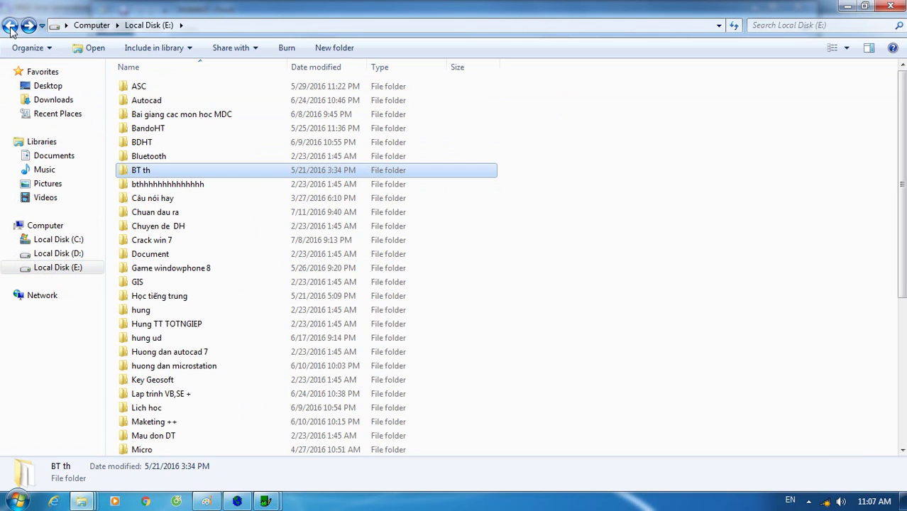
Open the HOCTAP folder in Bản đồ thực hành, within the Bai giang cac mon hoc MDC folder.
double_click(174, 114)
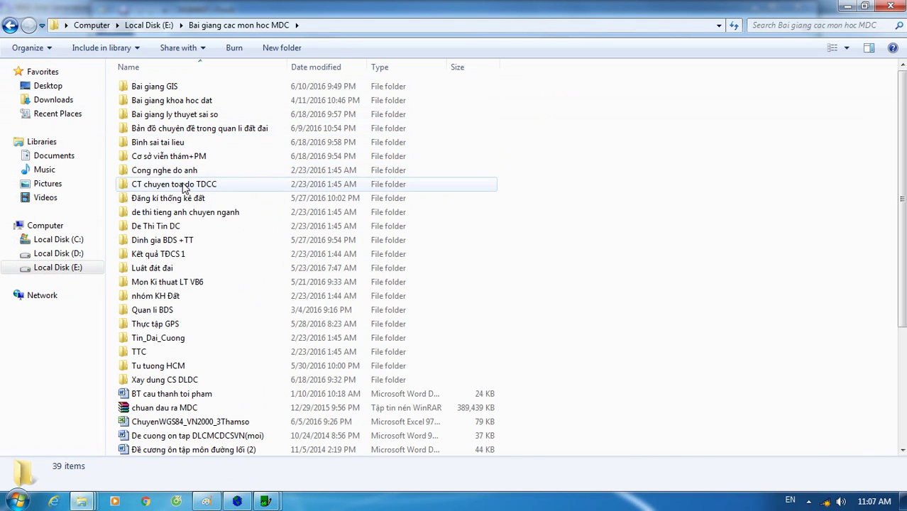
double_click(223, 127)
click(188, 93)
double_click(186, 91)
double_click(178, 88)
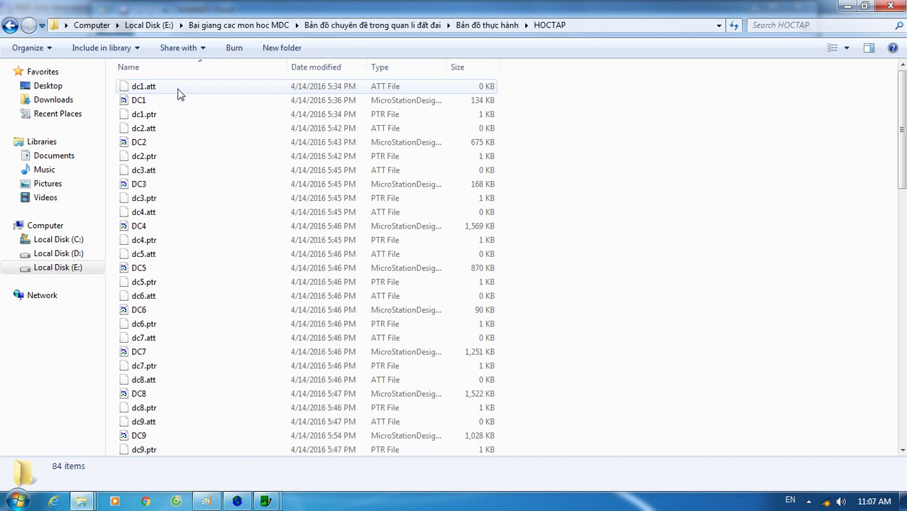
Try to open the DC1 design file in MicroStation, and return to the contents of drive E:.
click(161, 101)
double_click(161, 101)
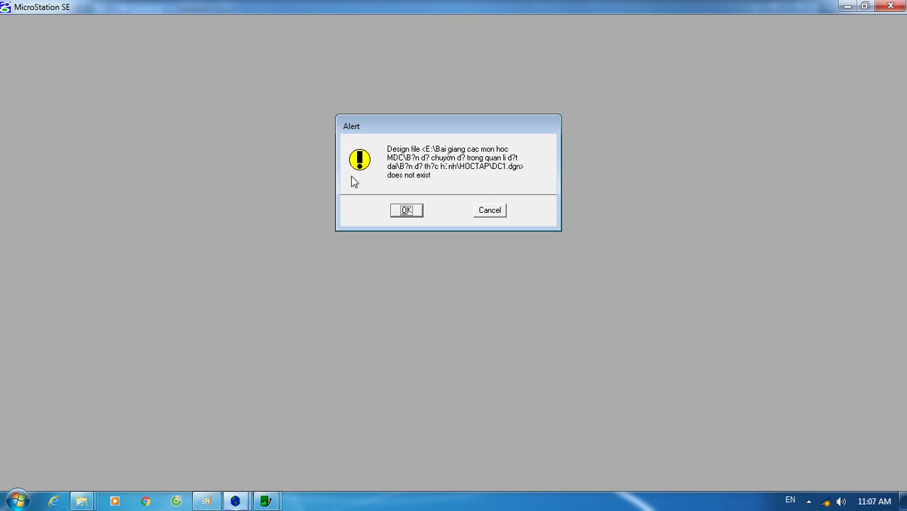
click(490, 210)
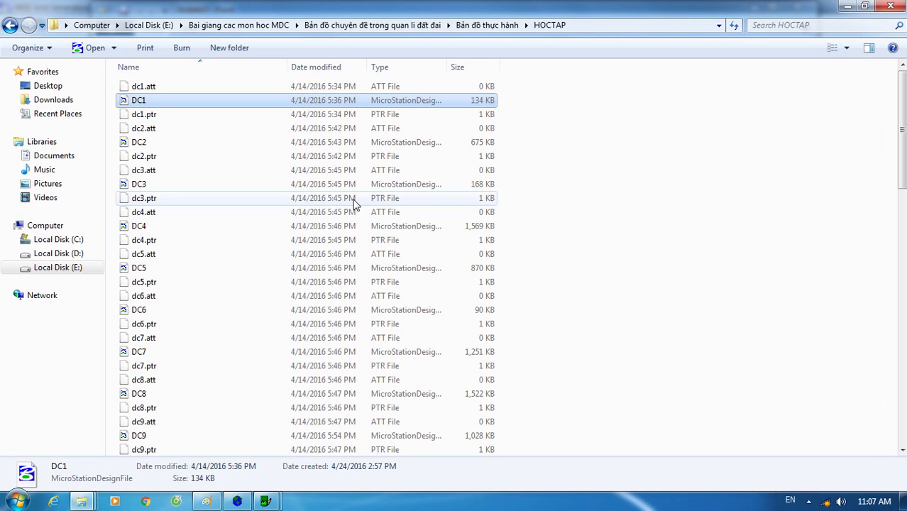
click(58, 267)
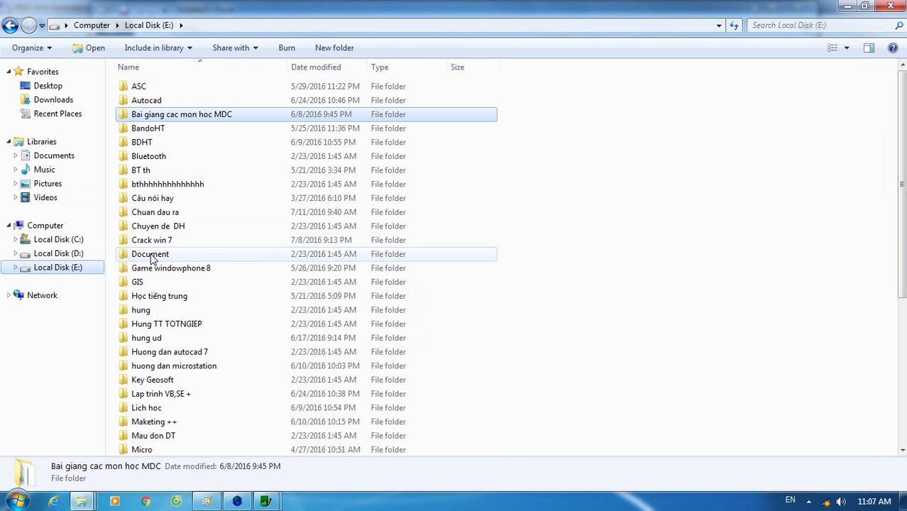
Open the DC15 design file from the BDHT folder, look at its drawing, and exit that MicroStation session.
double_click(158, 142)
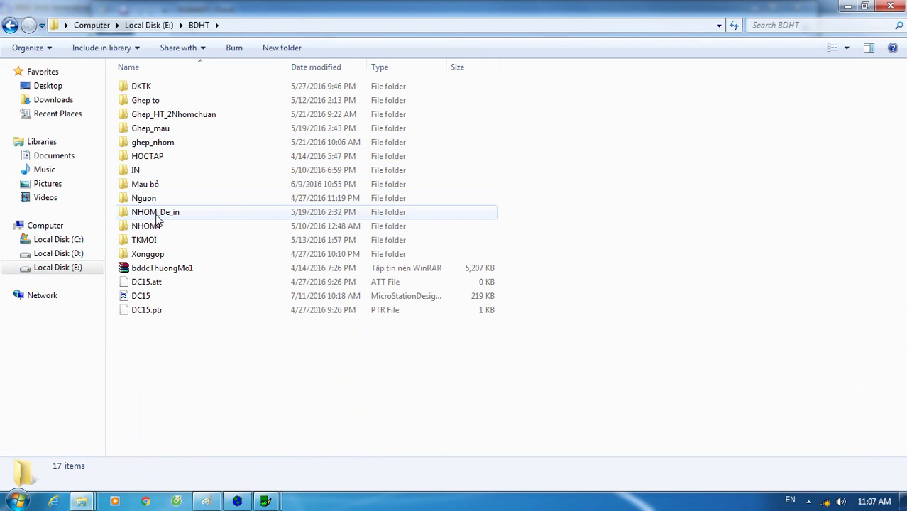
double_click(162, 296)
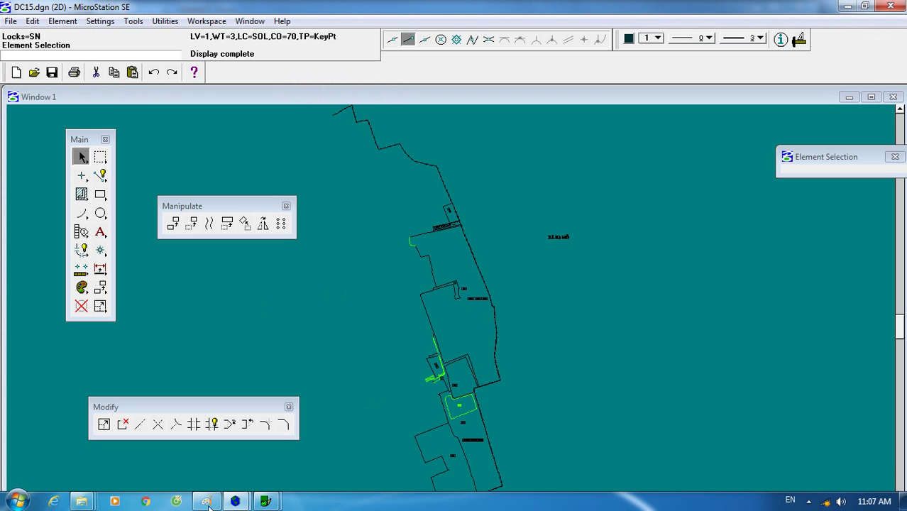
click(893, 6)
click(415, 221)
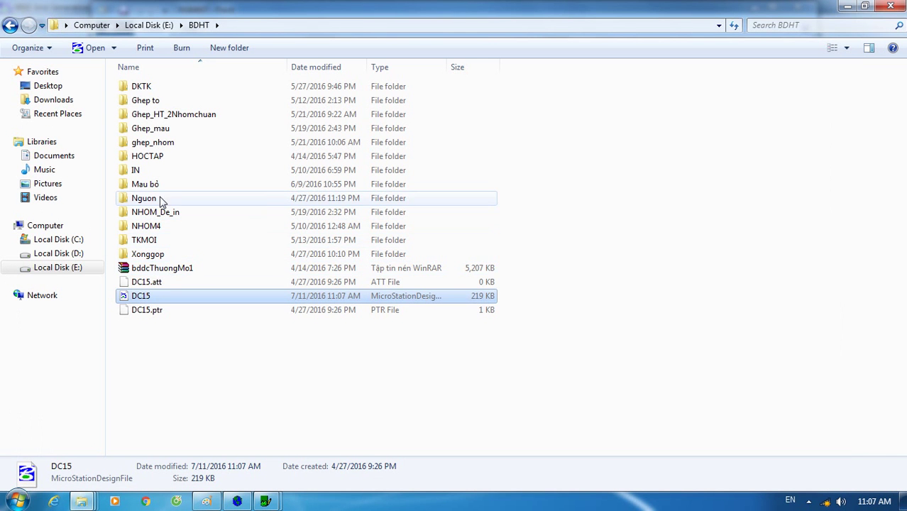
Open DC10 from the HOCTAP folder in BDHT, examine the scale text and scale bar below its map frame, and close it and the folder.
click(145, 158)
double_click(145, 158)
scroll(148, 213, down, 4)
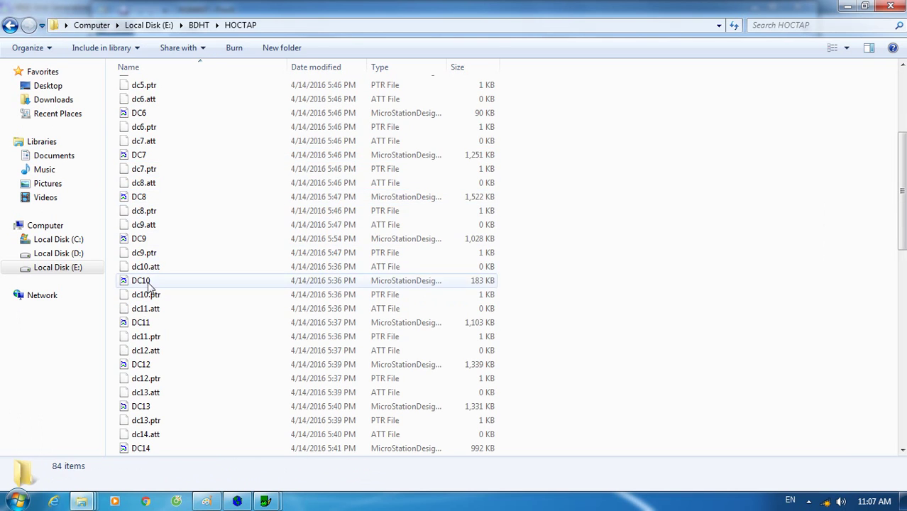
double_click(145, 281)
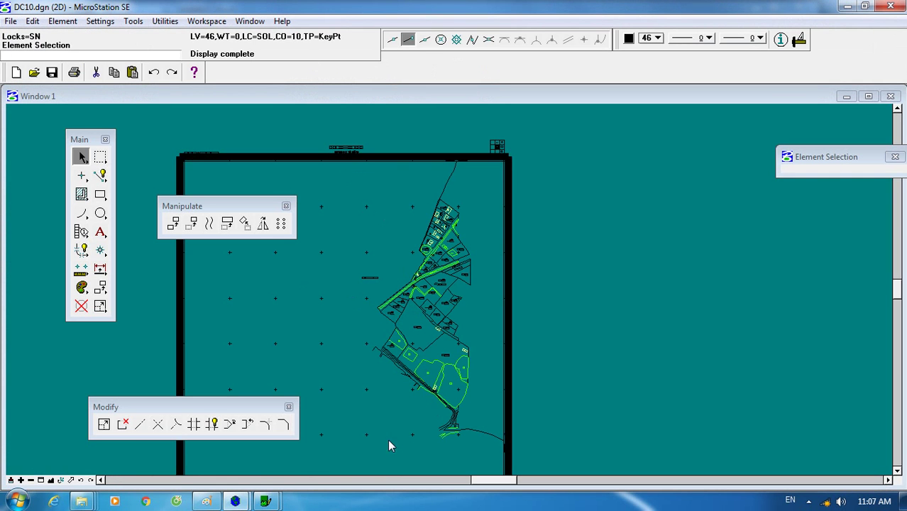
middle_drag(383, 439, 419, 270)
scroll(506, 248, up, 2)
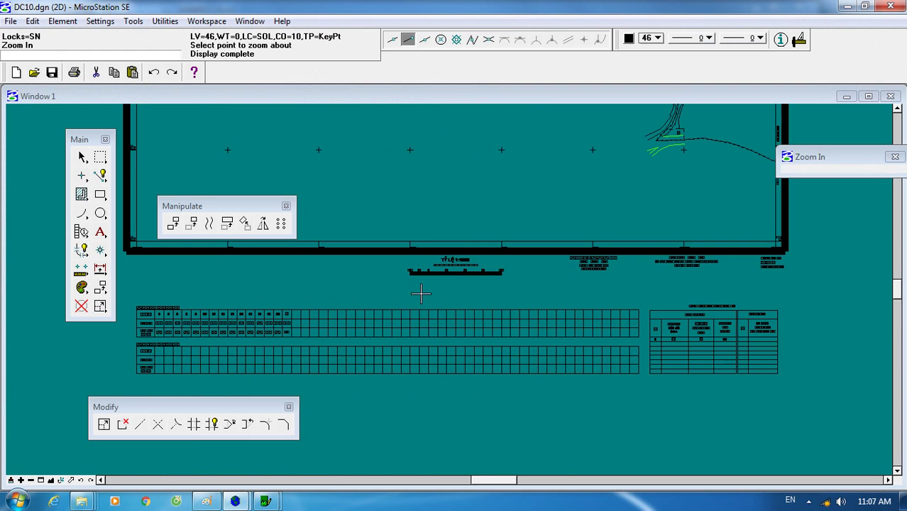
click(510, 265)
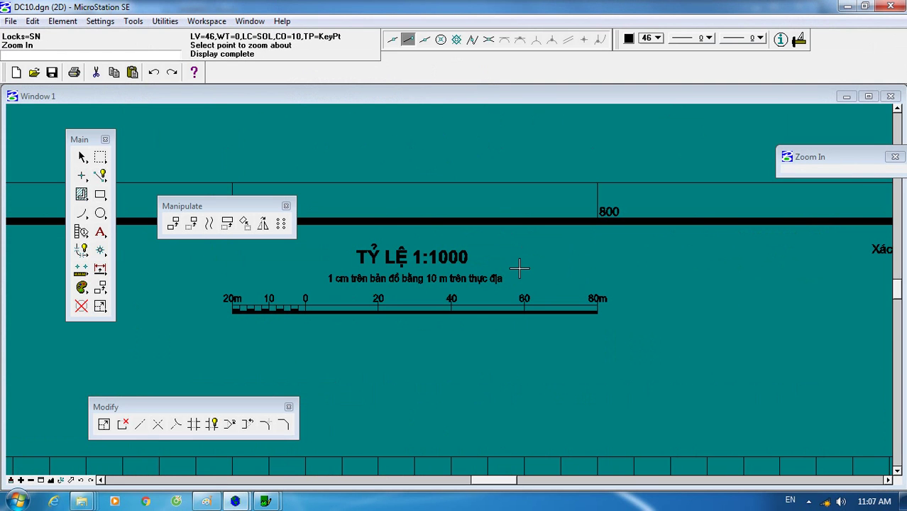
click(891, 6)
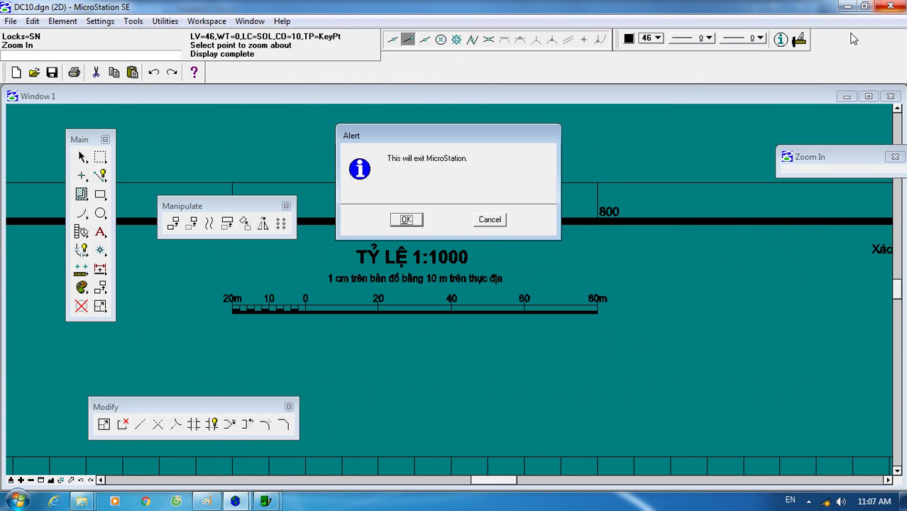
click(406, 221)
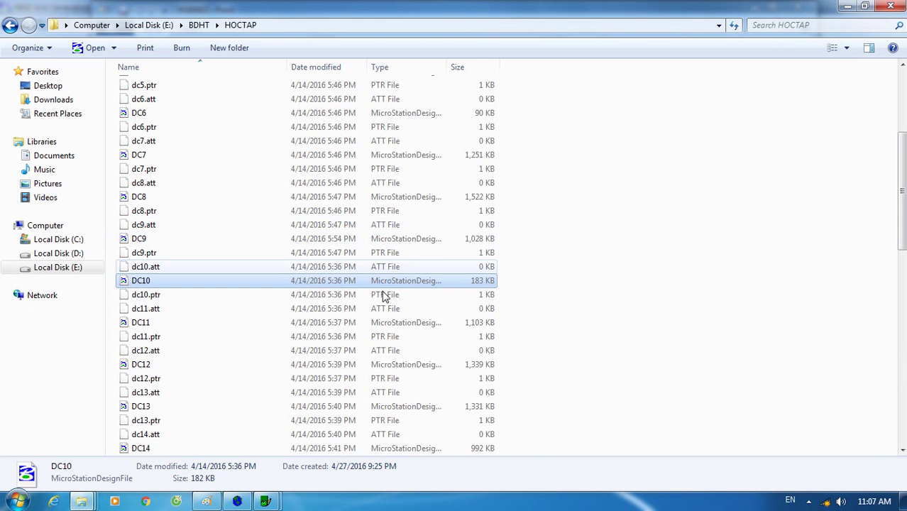
click(896, 6)
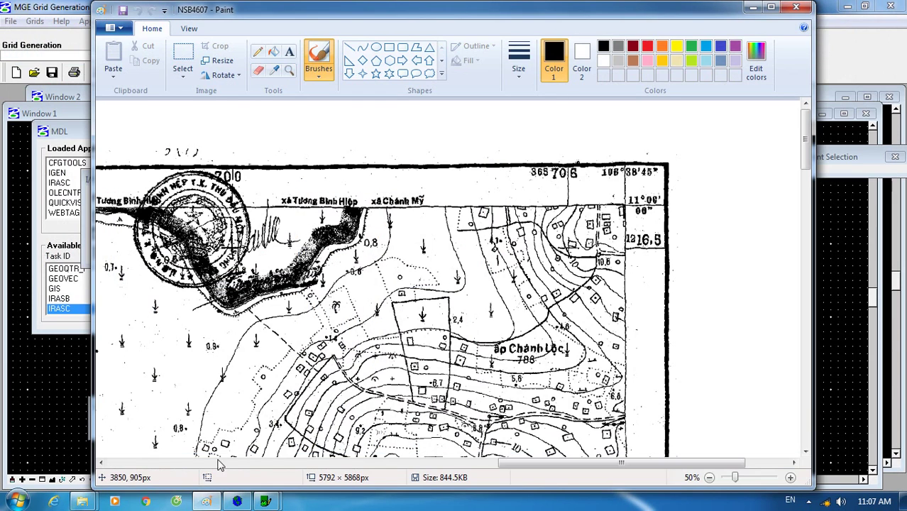
Set the border's distance from the frame to 50 m on the left, right, top and bottom in the Border Parameters.
click(267, 502)
click(344, 426)
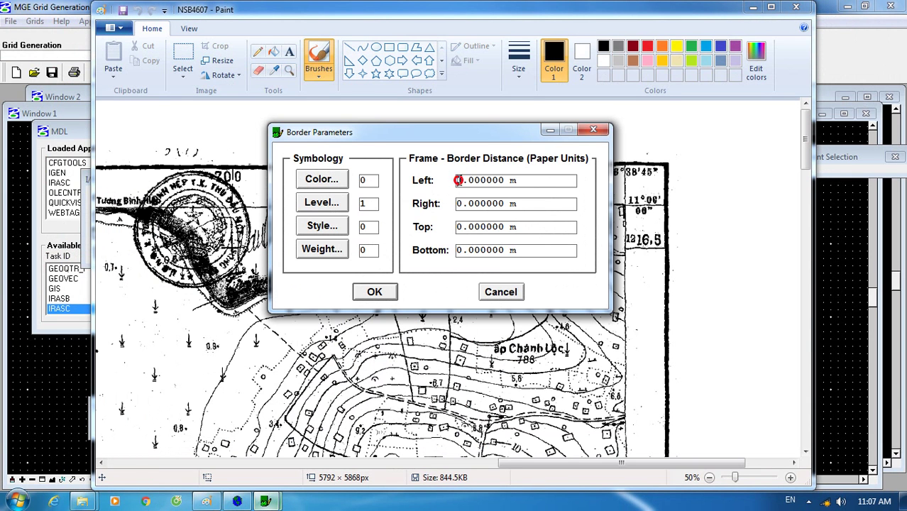
drag(525, 180, 424, 186)
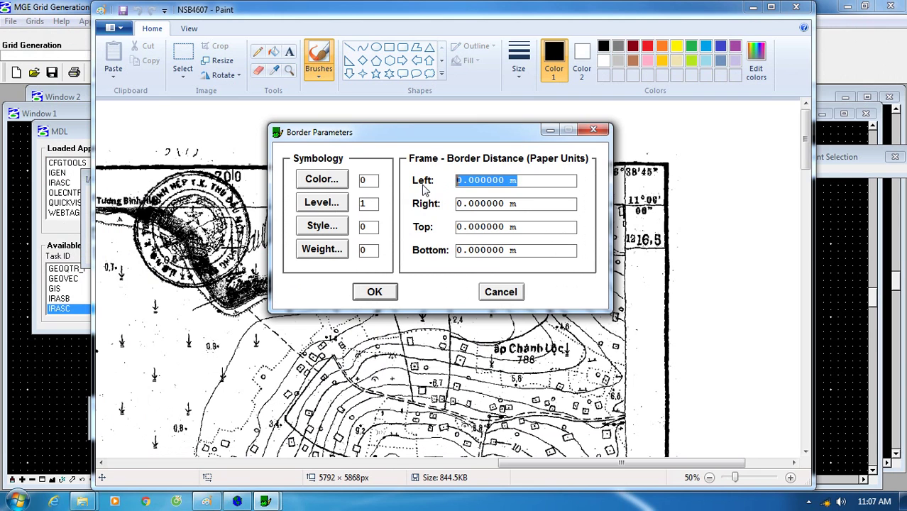
text(50)
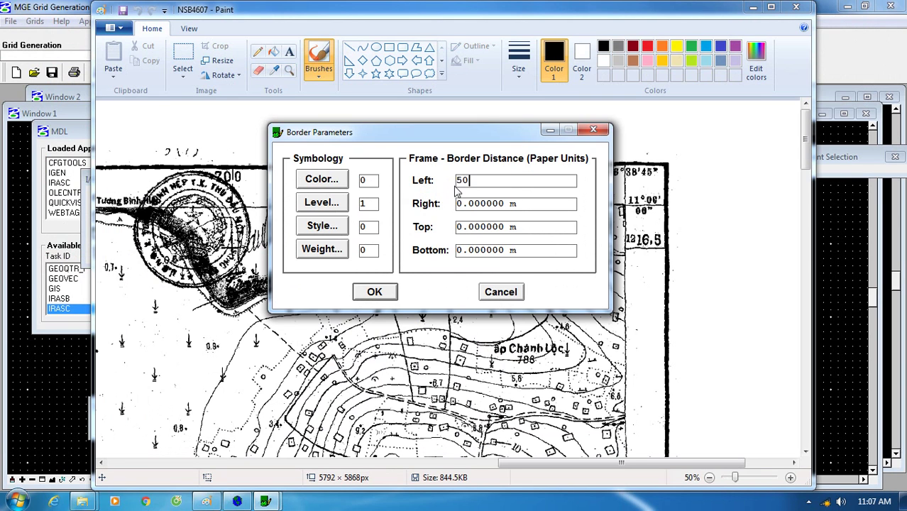
key(Tab)
text(50)
key(Tab)
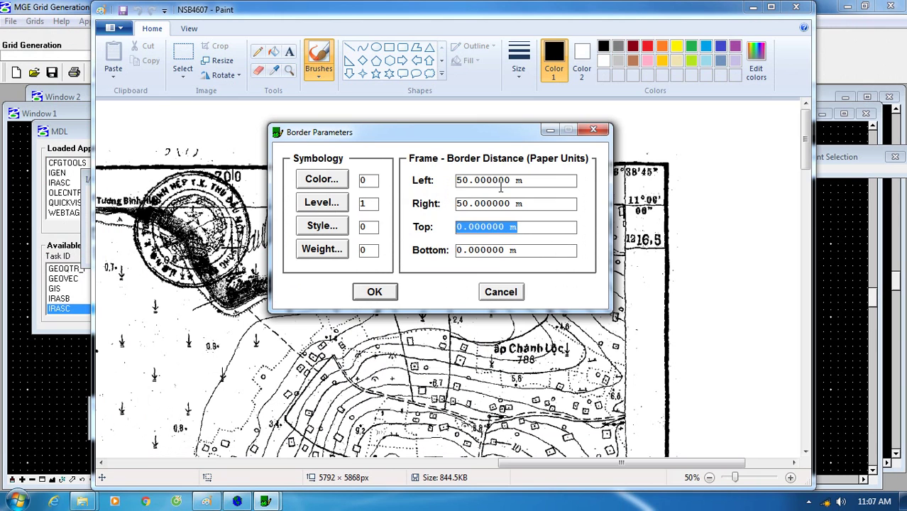
text(50)
key(Tab)
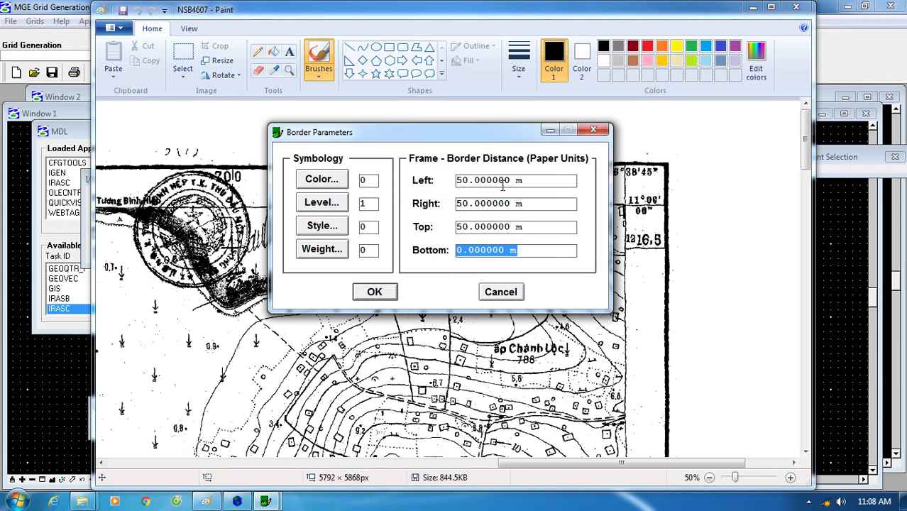
text(50)
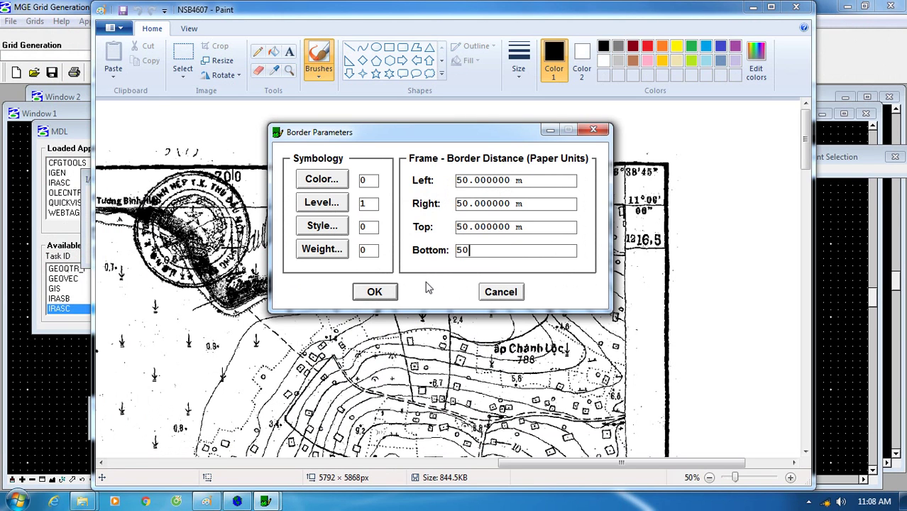
click(382, 298)
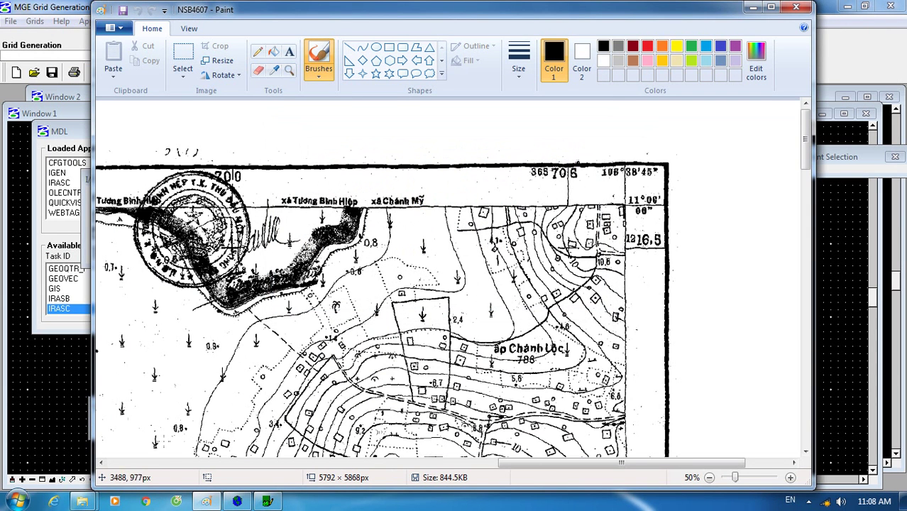
Enable grid lines for the generated grid and open the Grid Line Parameters.
click(241, 204)
click(298, 204)
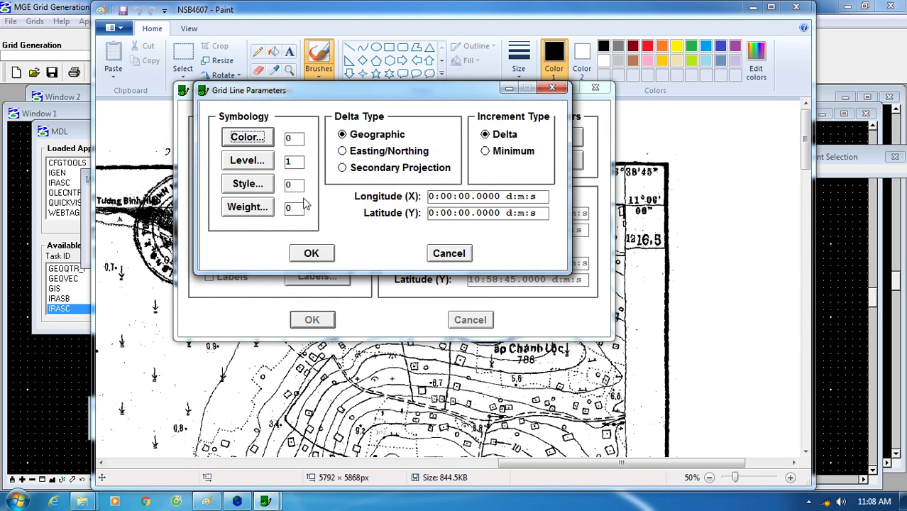
Browse drive E: in File Explorer to the Tài liệu Địa Chính folder and open its Văn ban phap luat subfolder.
click(83, 501)
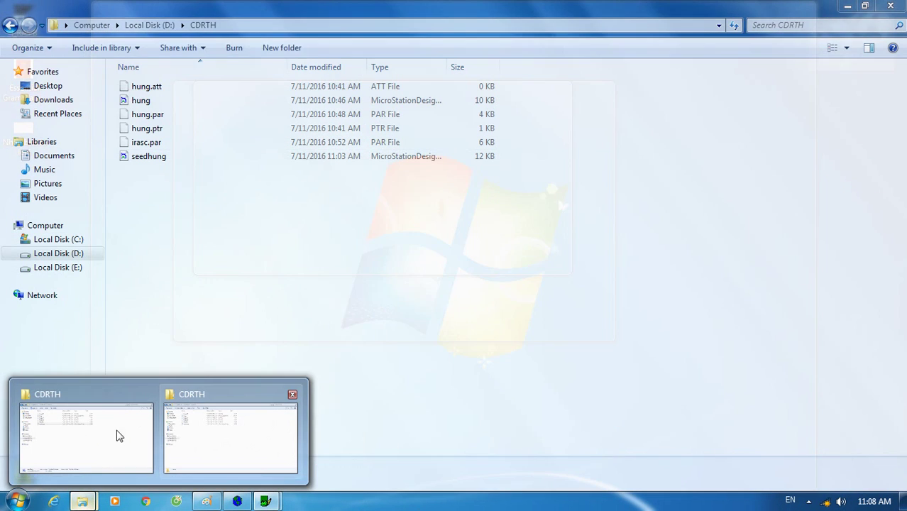
click(117, 433)
click(76, 268)
scroll(191, 340, down, 4)
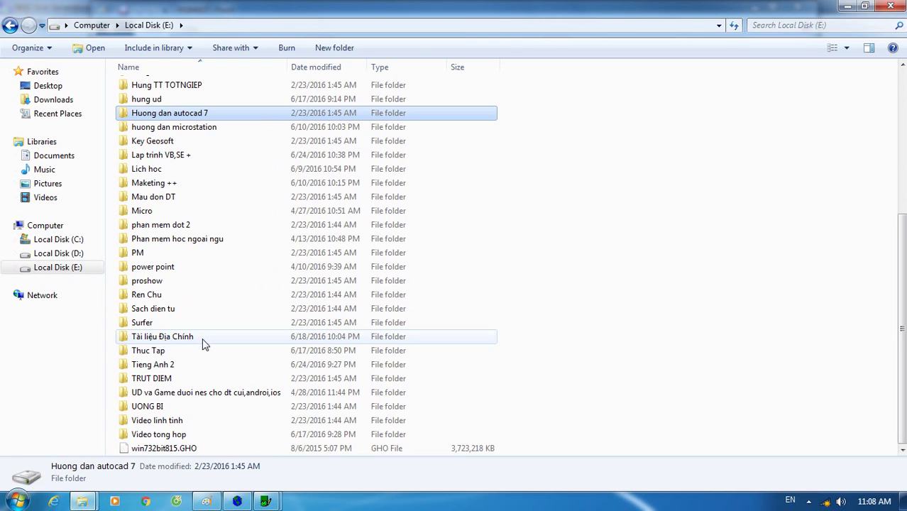
double_click(202, 338)
scroll(179, 316, down, 3)
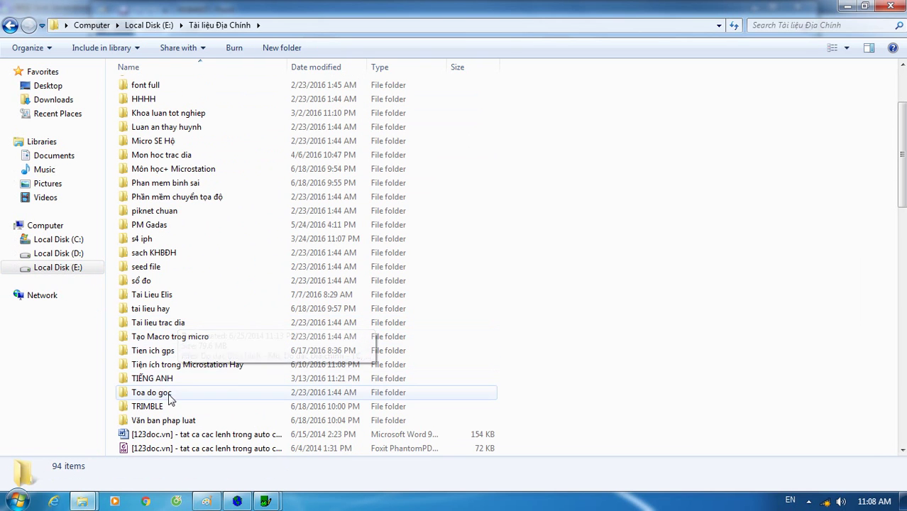
double_click(162, 422)
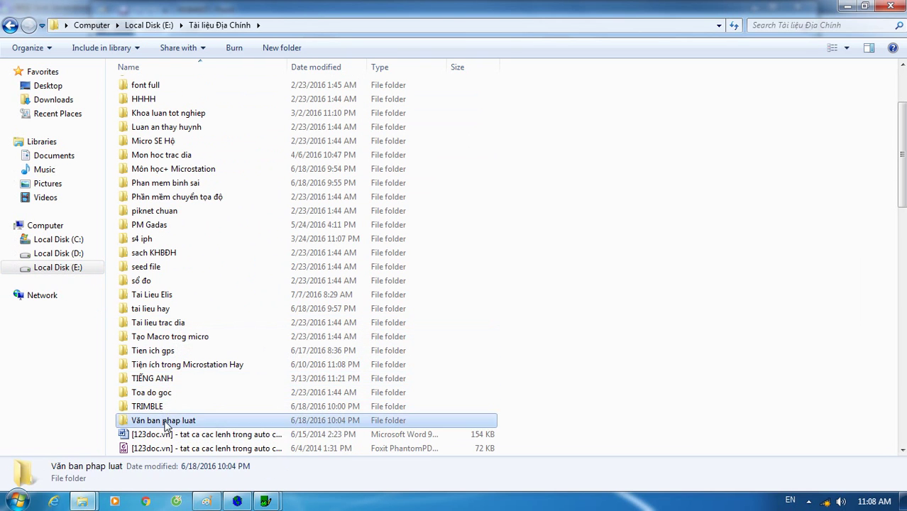